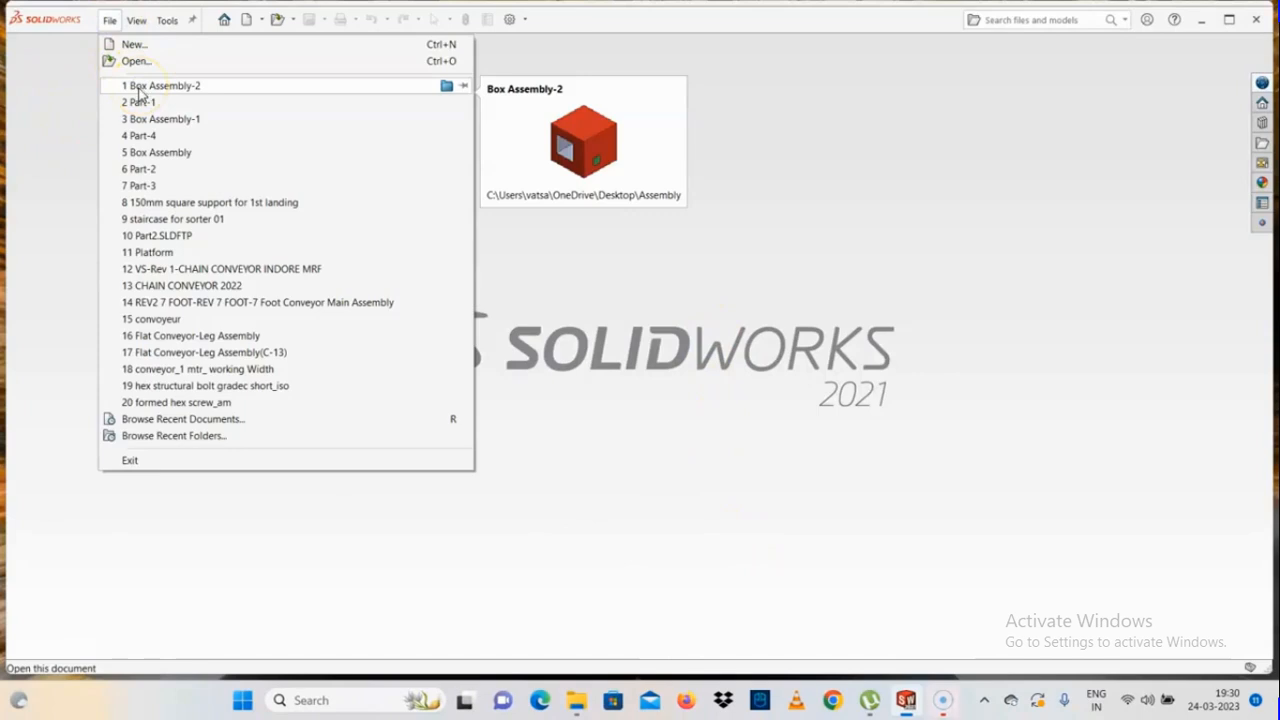
Step: Open the recent Box Assembly document, display its feature tree and inspect the red box from another angle
left_click(143, 153)
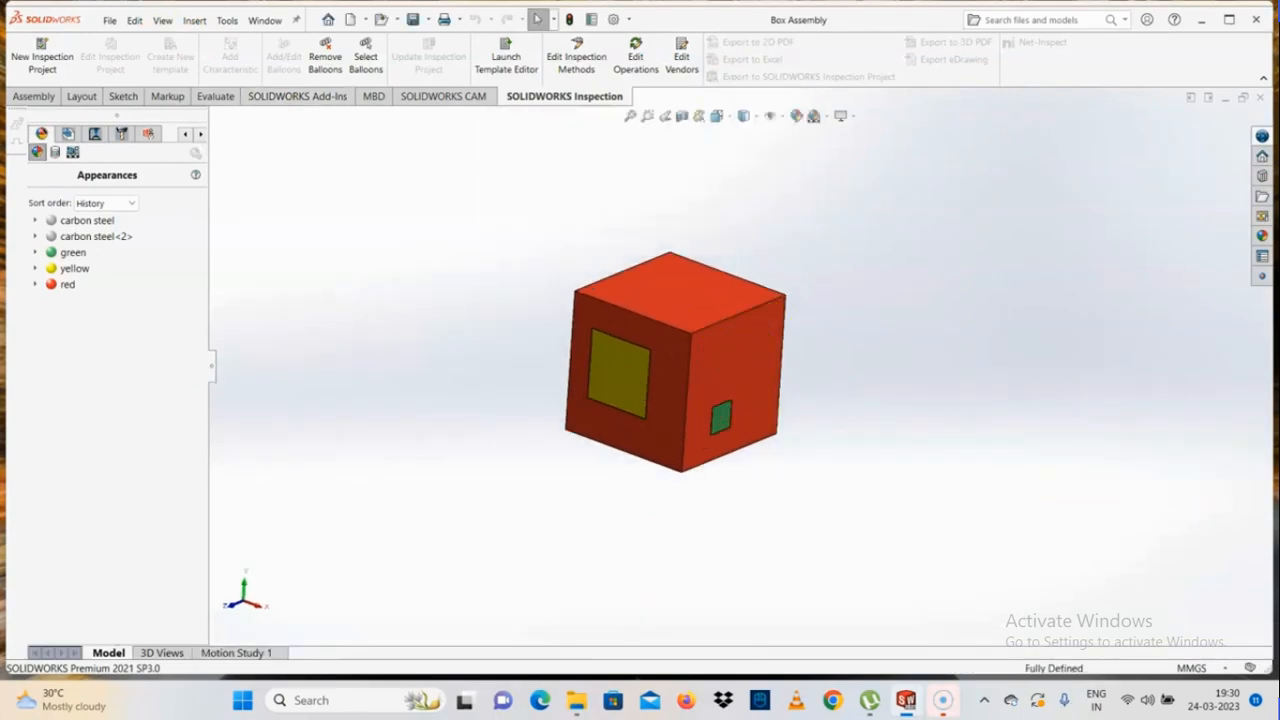
left_click(185, 137)
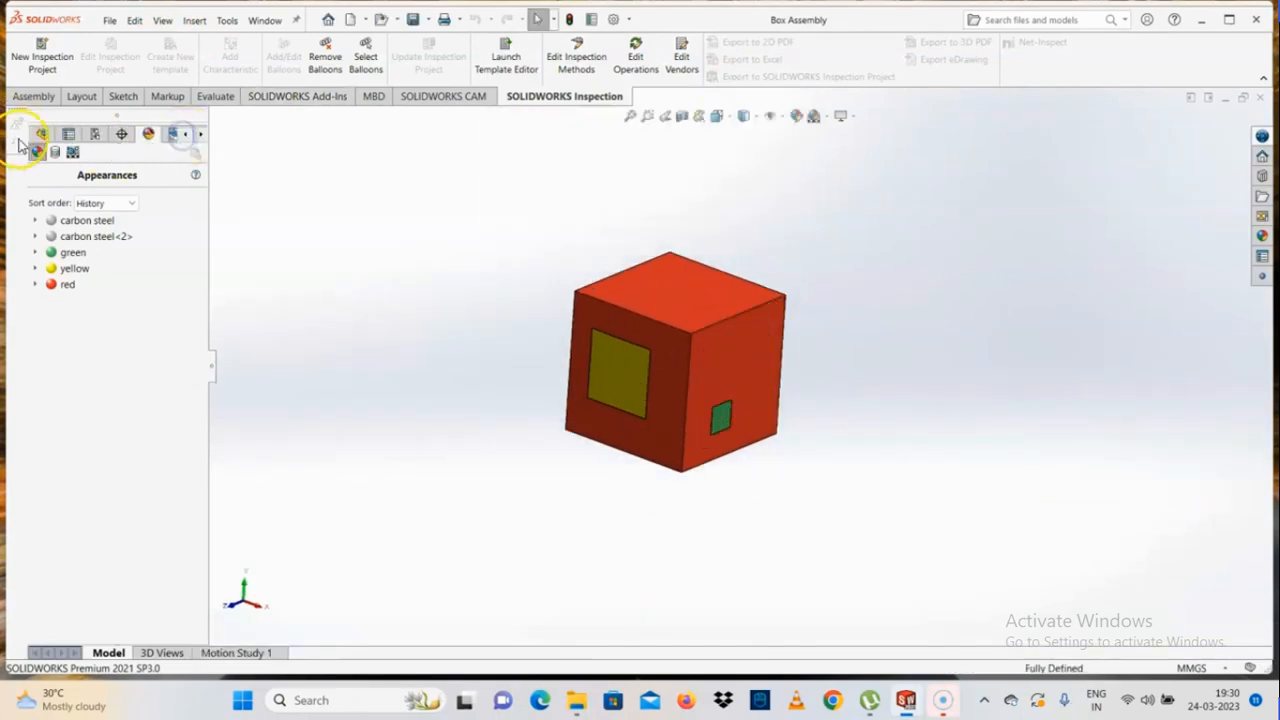
left_click(37, 135)
middle_click_drag(667, 345, 666, 416)
left_click_drag(666, 416, 751, 505)
left_click_drag(980, 495, 948, 354)
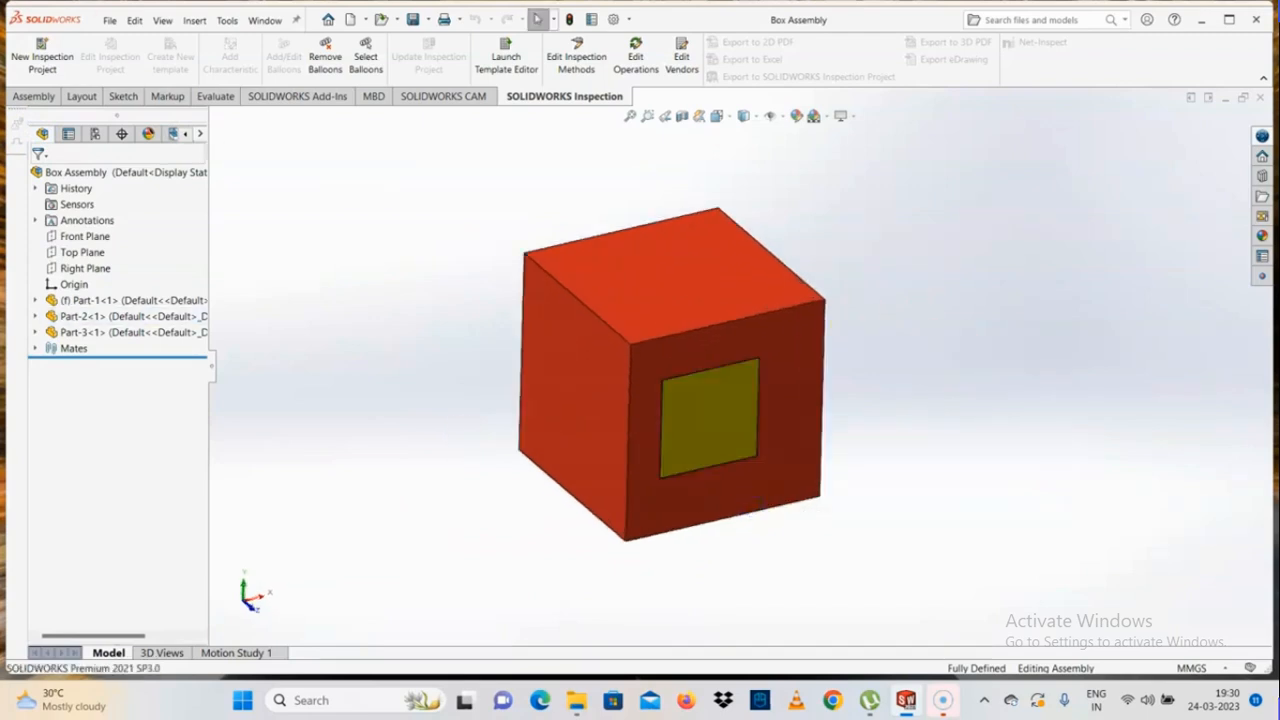
Step: Open the Box Assembly-1 file from the Assembly folder in Resolved mode
left_click(109, 20)
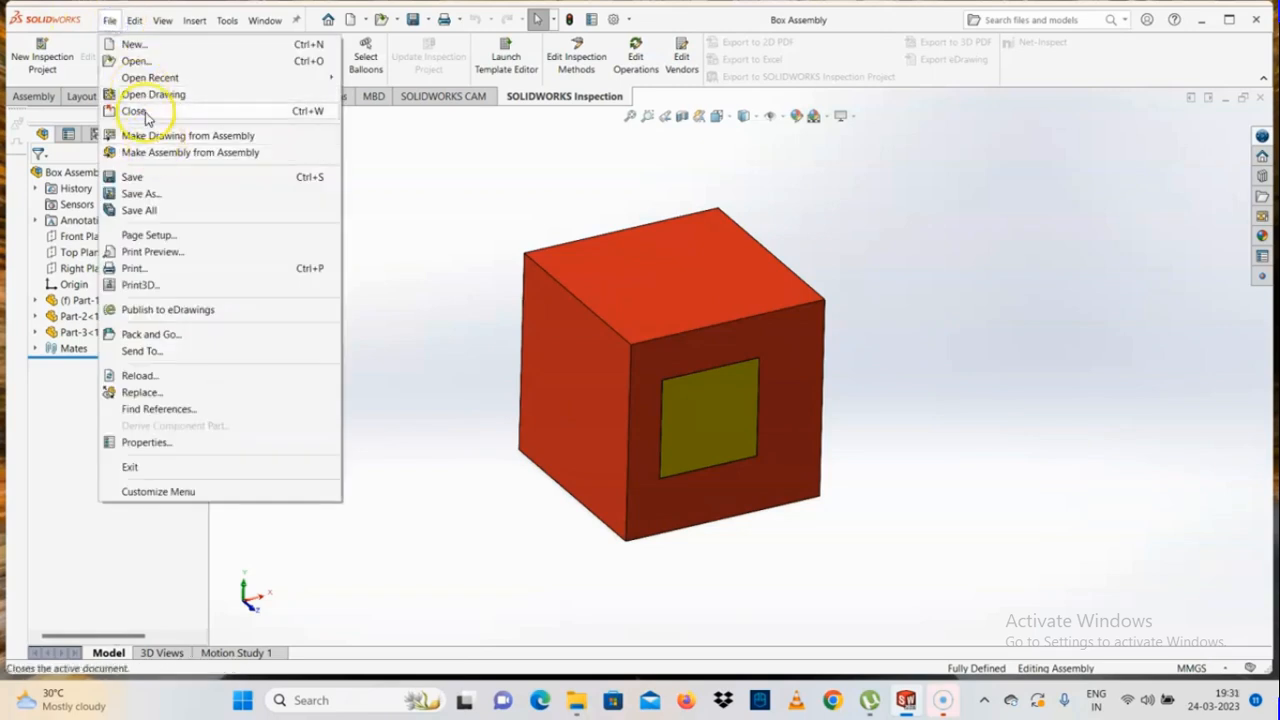
left_click(138, 62)
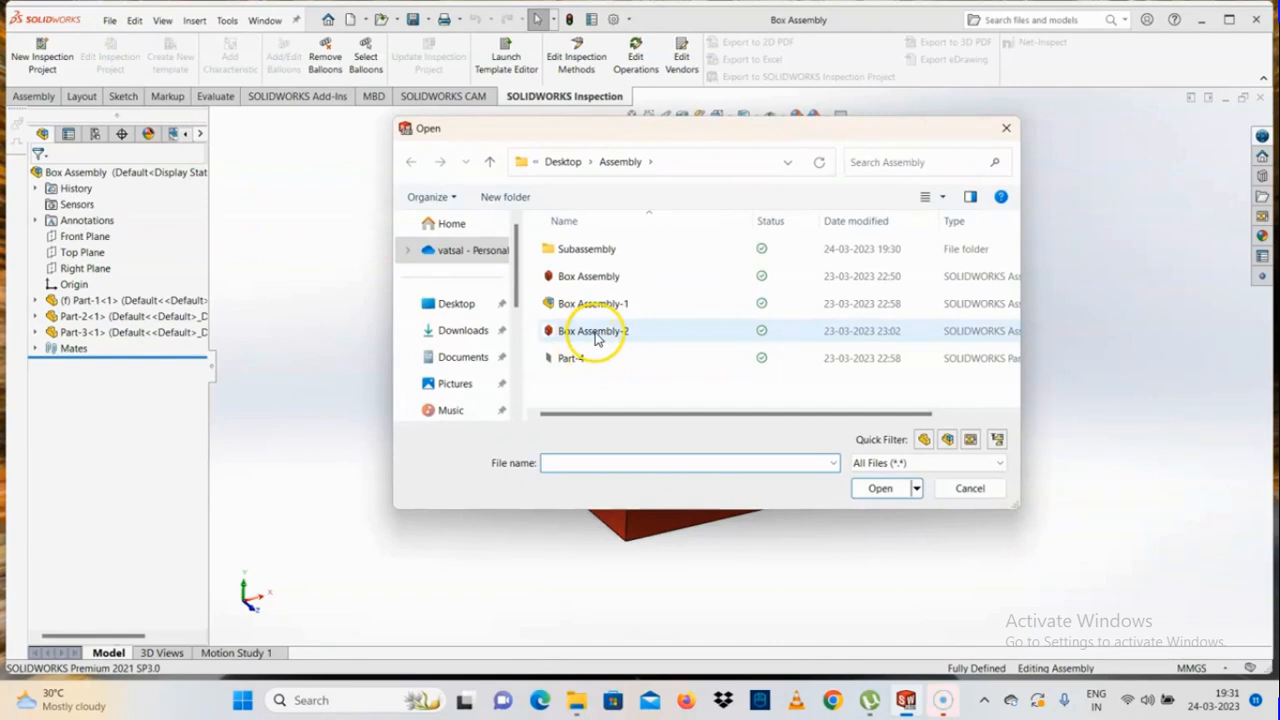
left_click(597, 306)
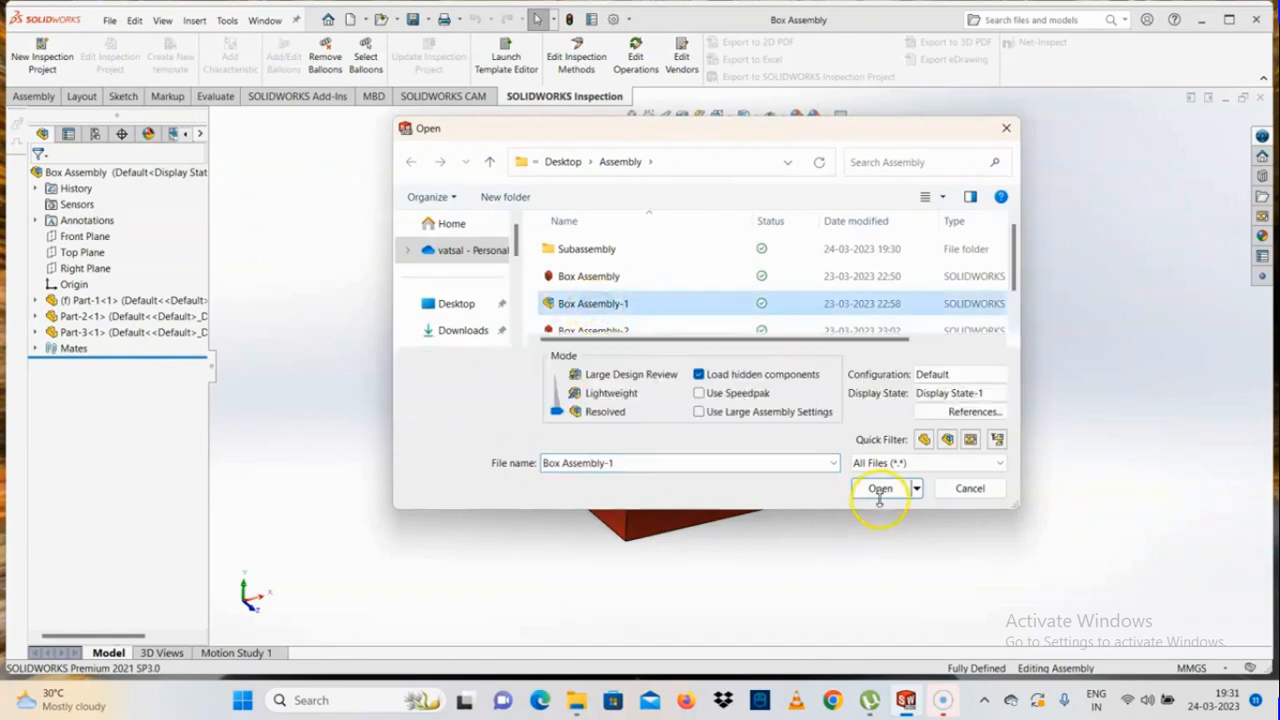
left_click(879, 490)
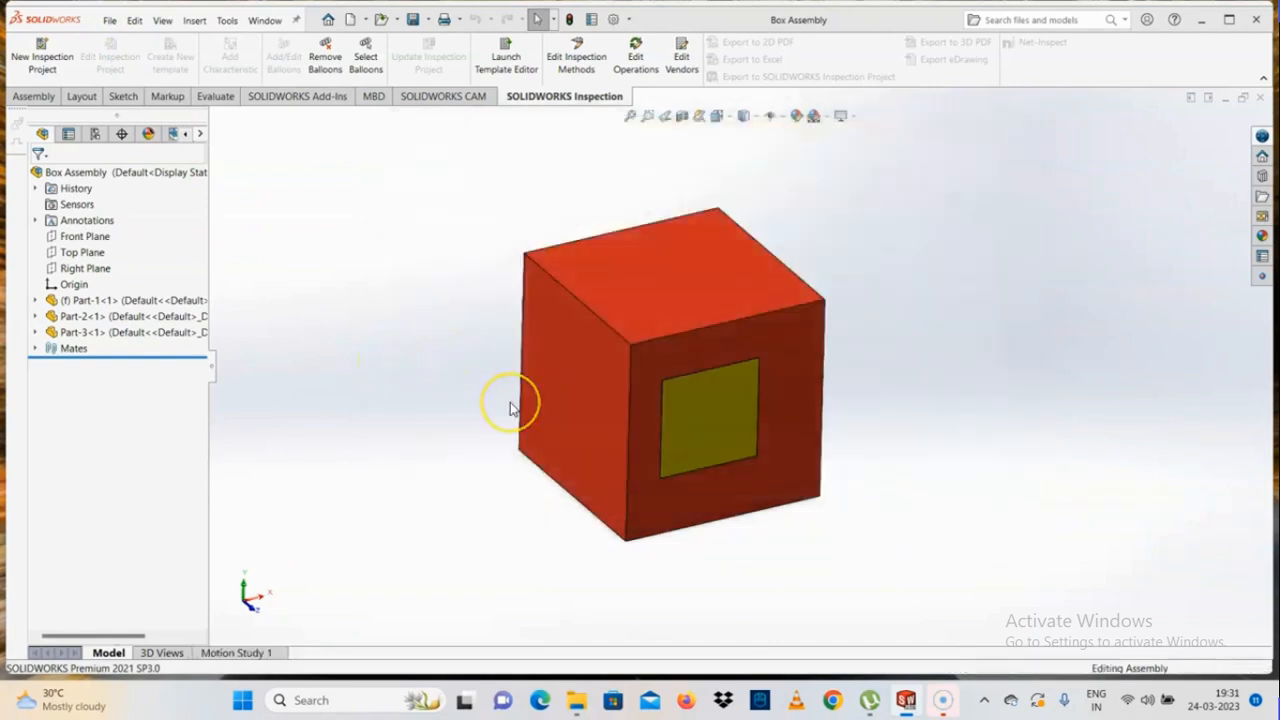
scroll(794, 481, "up", 10)
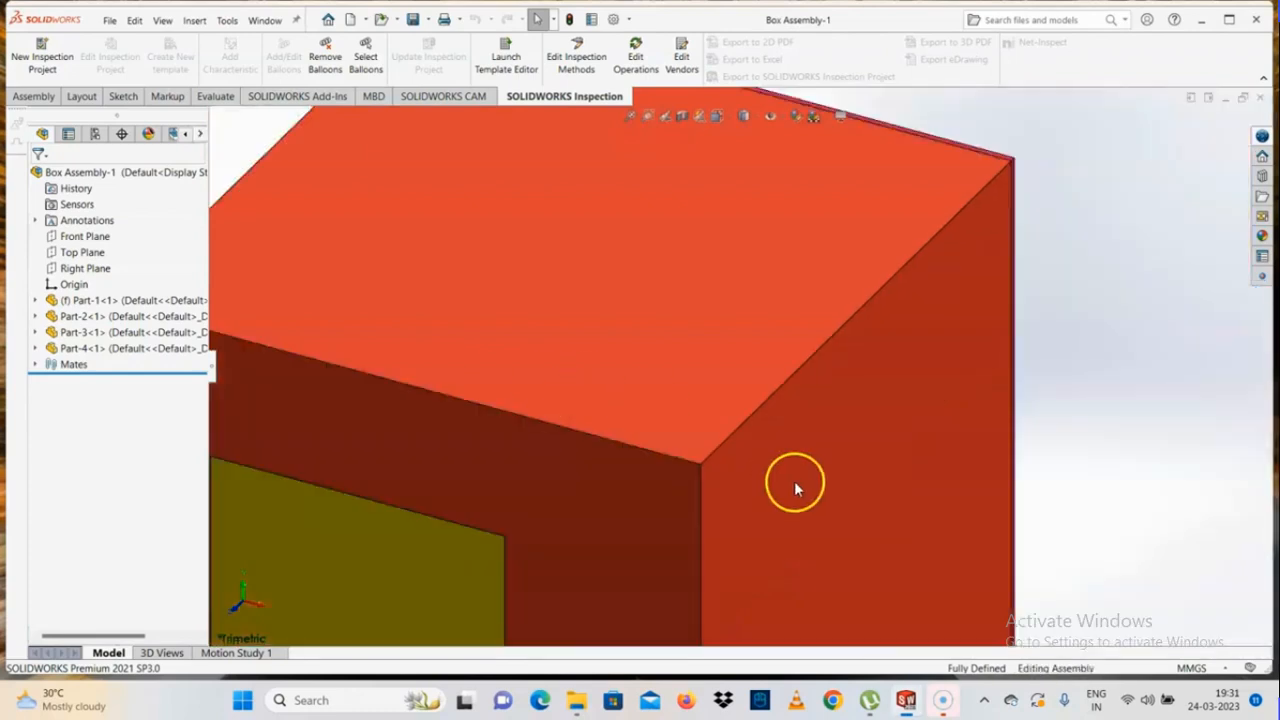
scroll(727, 433, "down", 3)
scroll(735, 420, "up", 4)
mouse_move(763, 378)
middle_mouse_down()
mouse_move(677, 400)
mouse_move(811, 380)
mouse_move(837, 349)
mouse_move(774, 354)
mouse_move(738, 300)
mouse_move(761, 408)
mouse_move(746, 374)
middle_mouse_up()
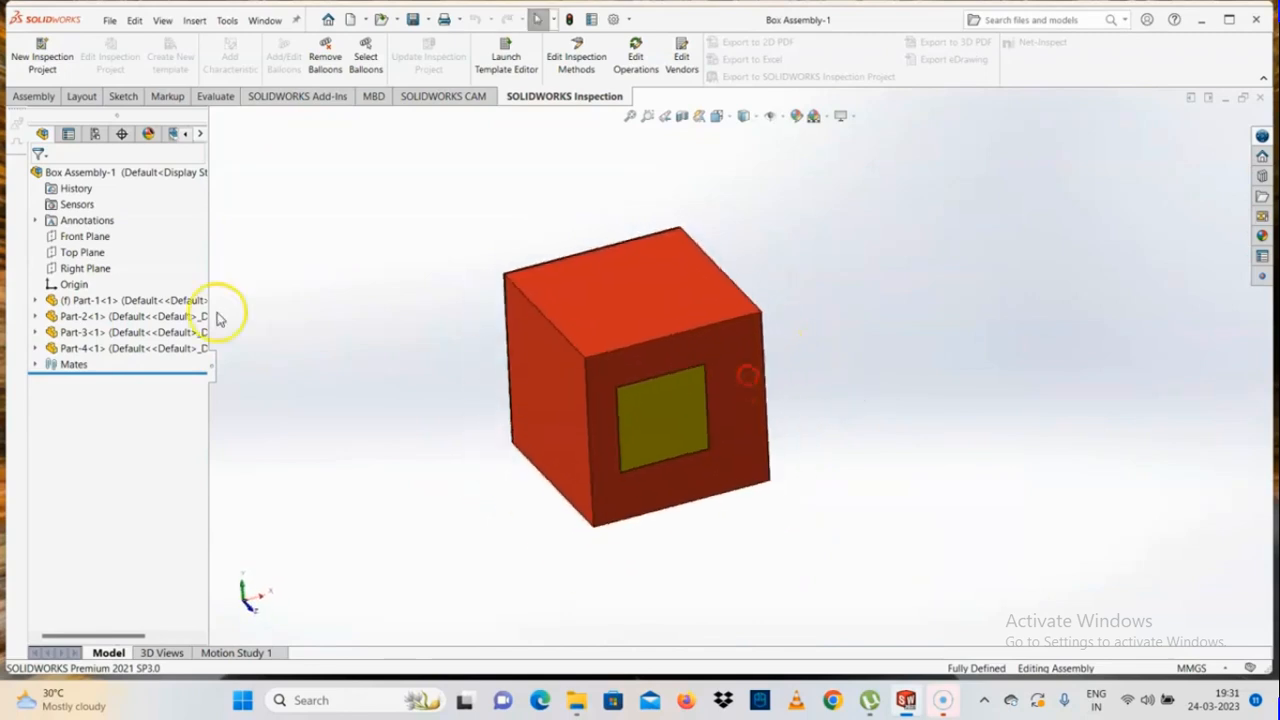
Step: Delete two of the coincident mates holding the yellow cube (Part-2) in the red box
left_click(89, 300)
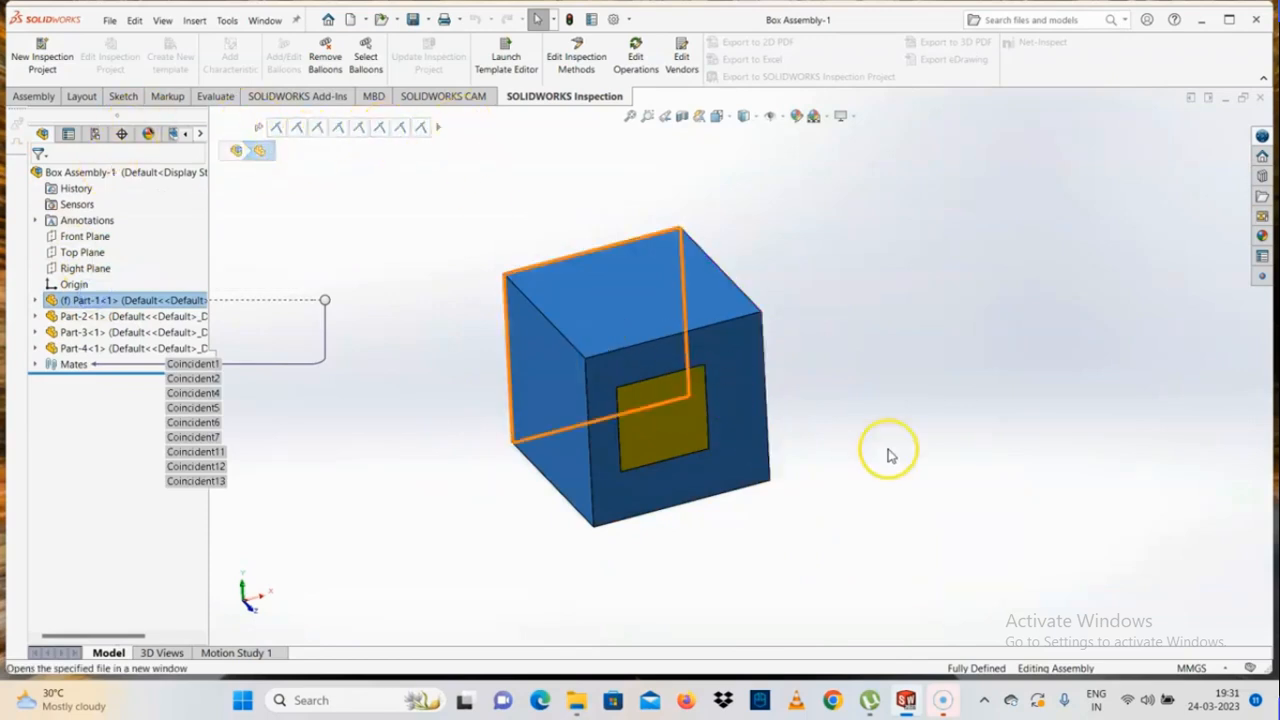
left_click(834, 454)
left_click(643, 404)
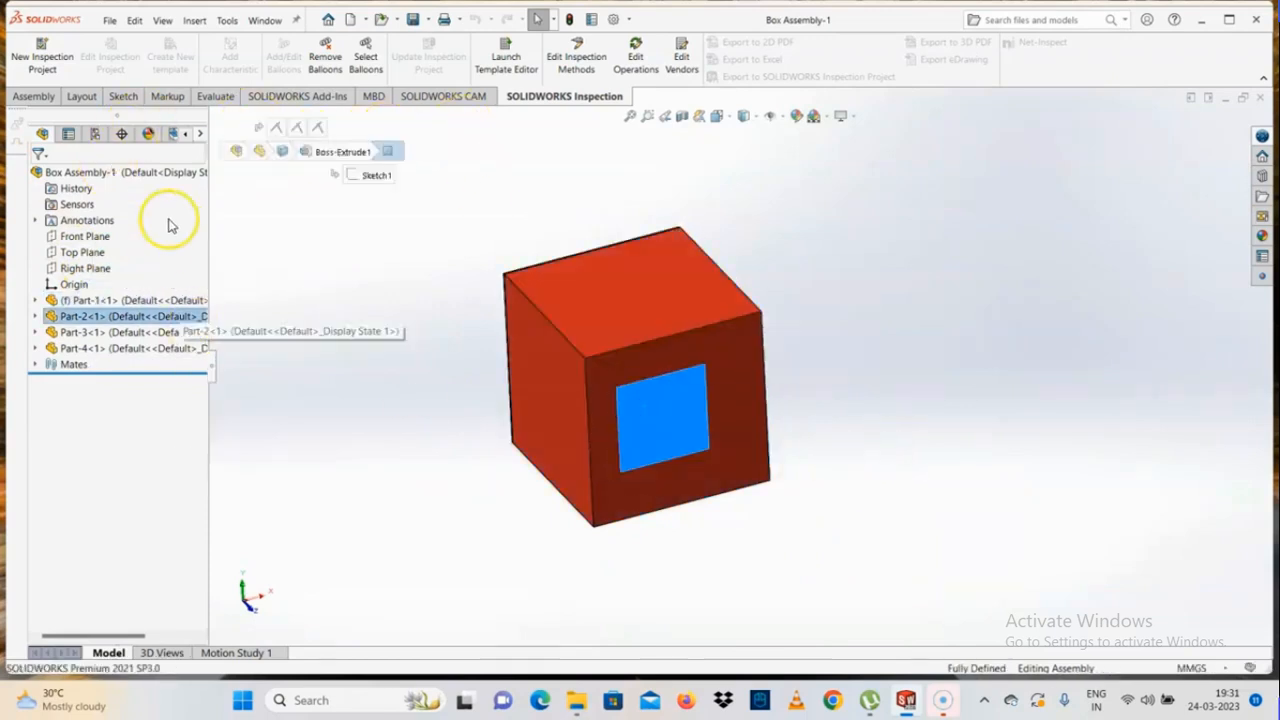
left_click(313, 130)
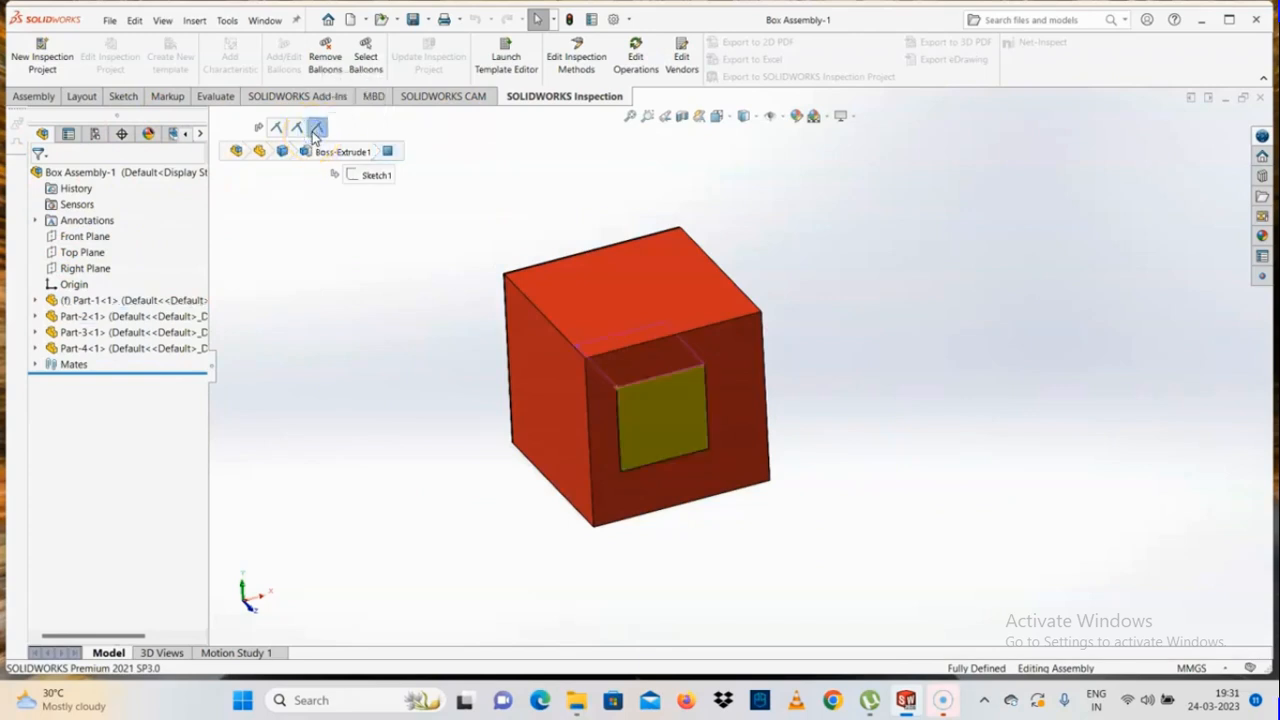
key("Delete")
key("Return")
left_click(674, 417)
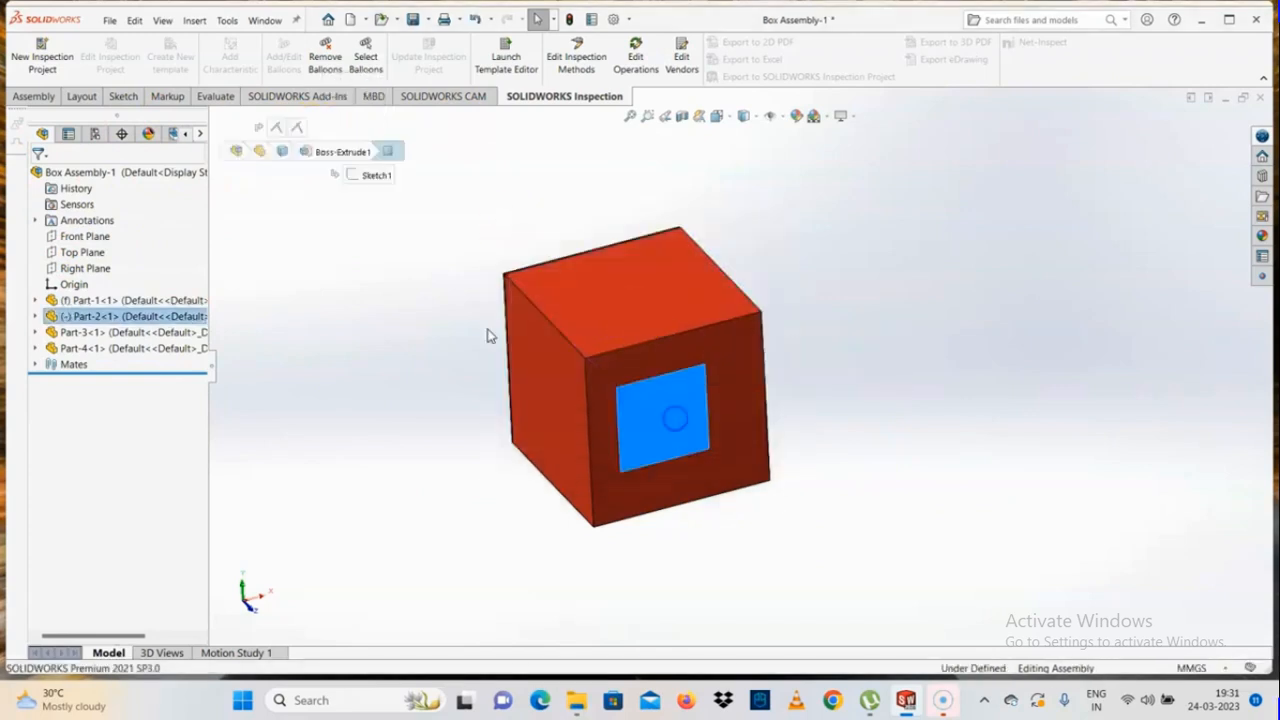
left_click(297, 128)
key("Delete")
key("Return")
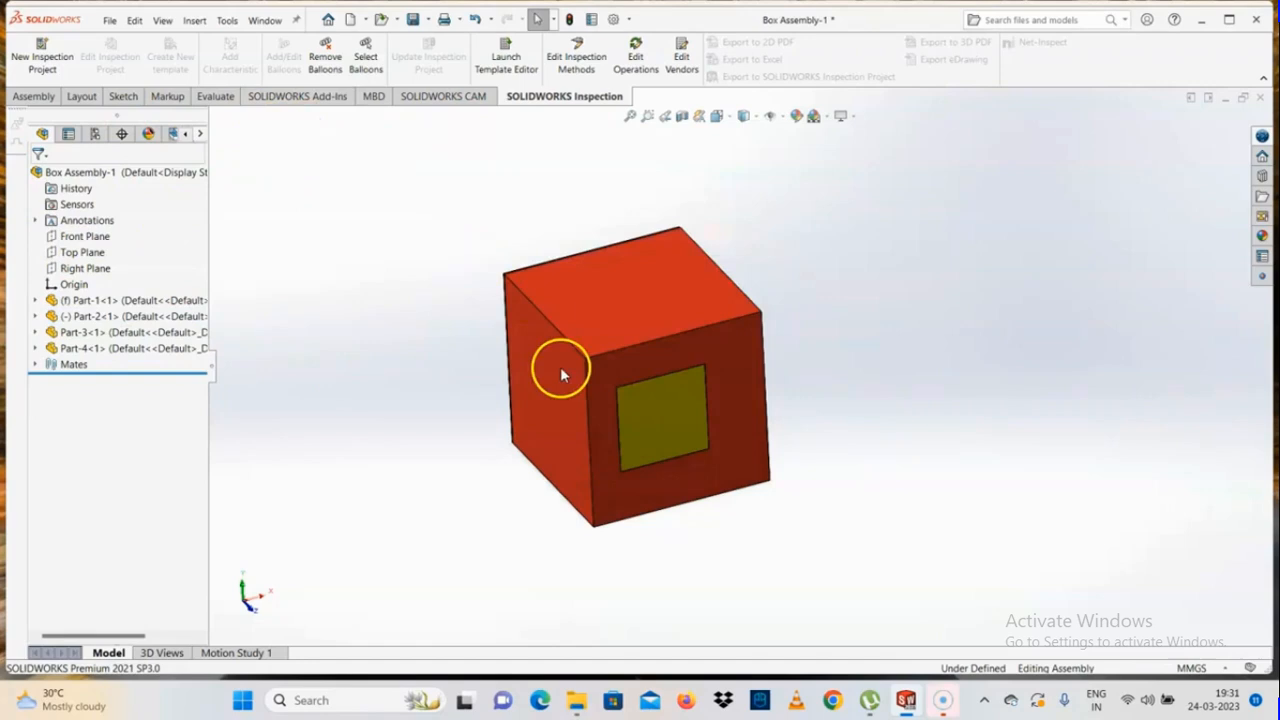
Step: Pull the yellow cube out of the red box and delete its remaining coincident mate
left_click(660, 404)
left_click_drag(669, 443, 886, 386)
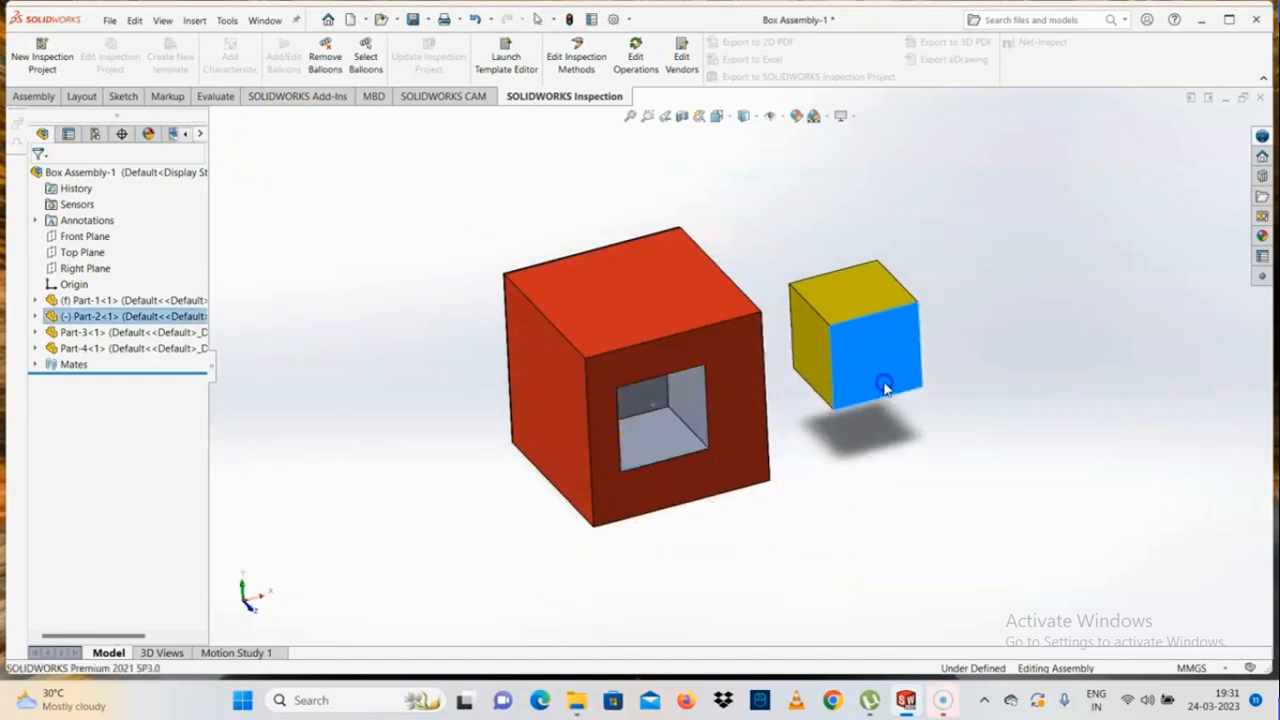
left_click(275, 129)
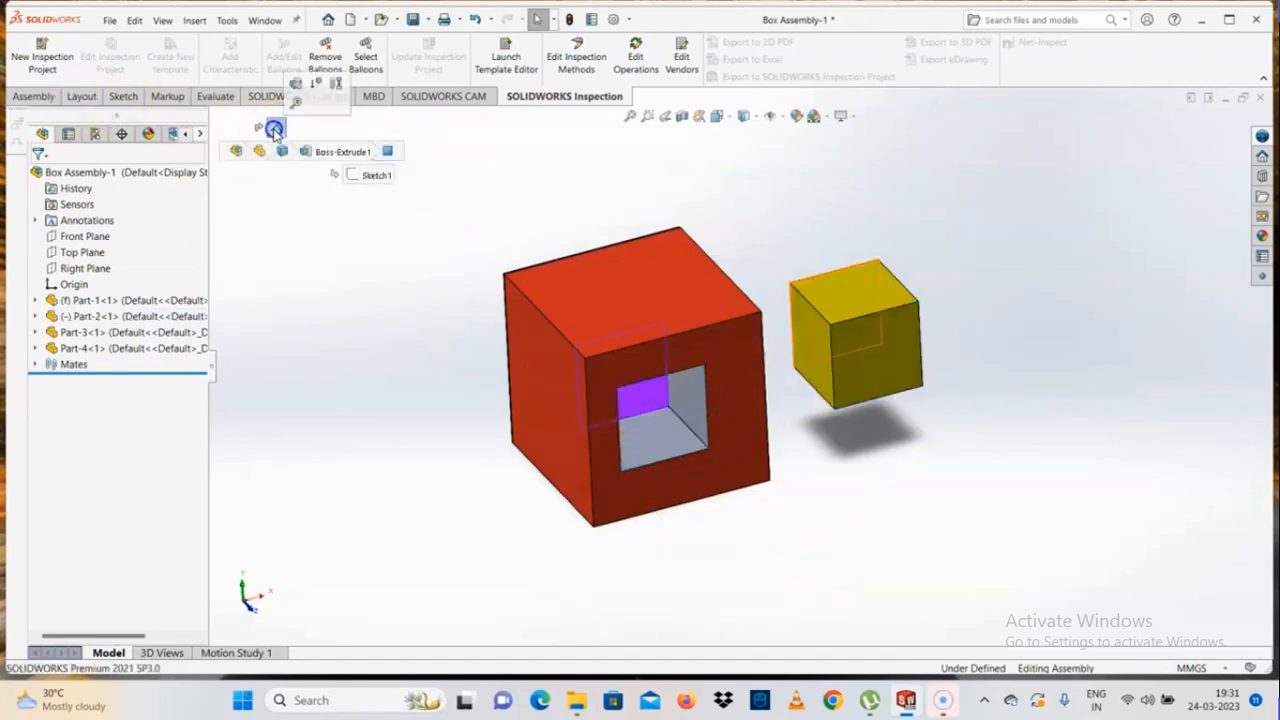
key("Delete")
key("Return")
left_click(876, 372)
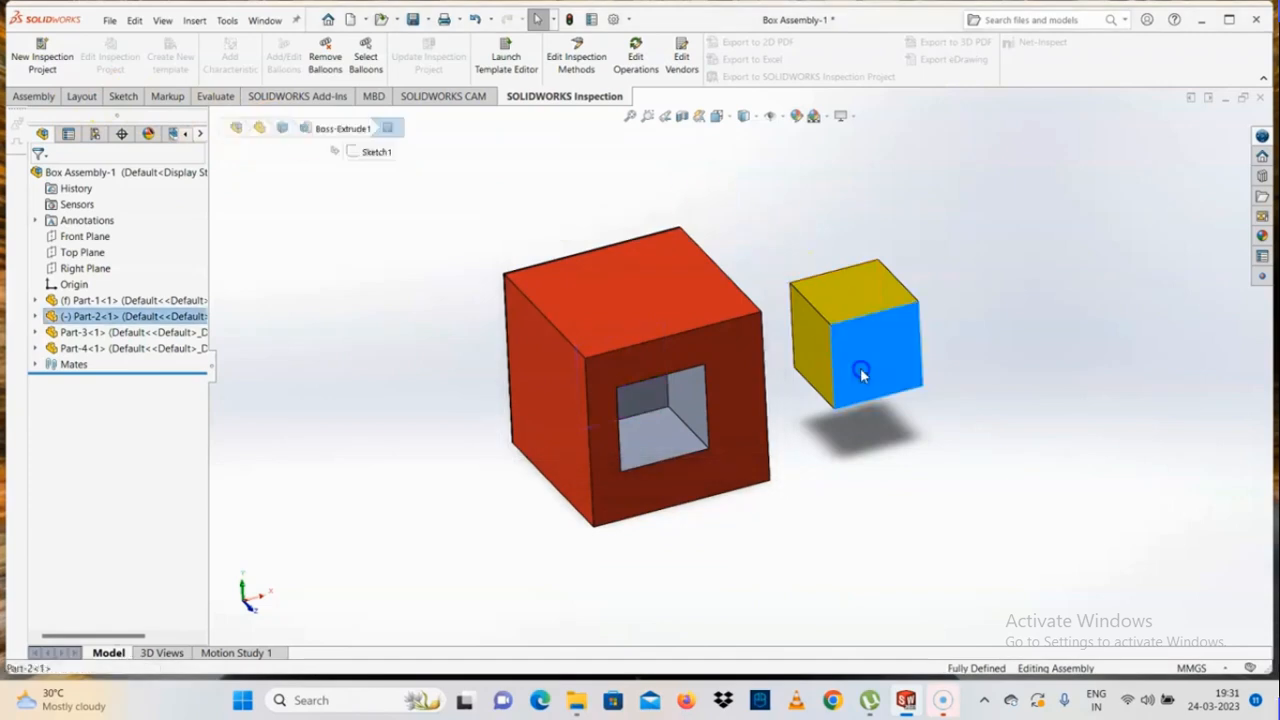
left_click_drag(876, 372, 946, 360)
left_click(815, 444)
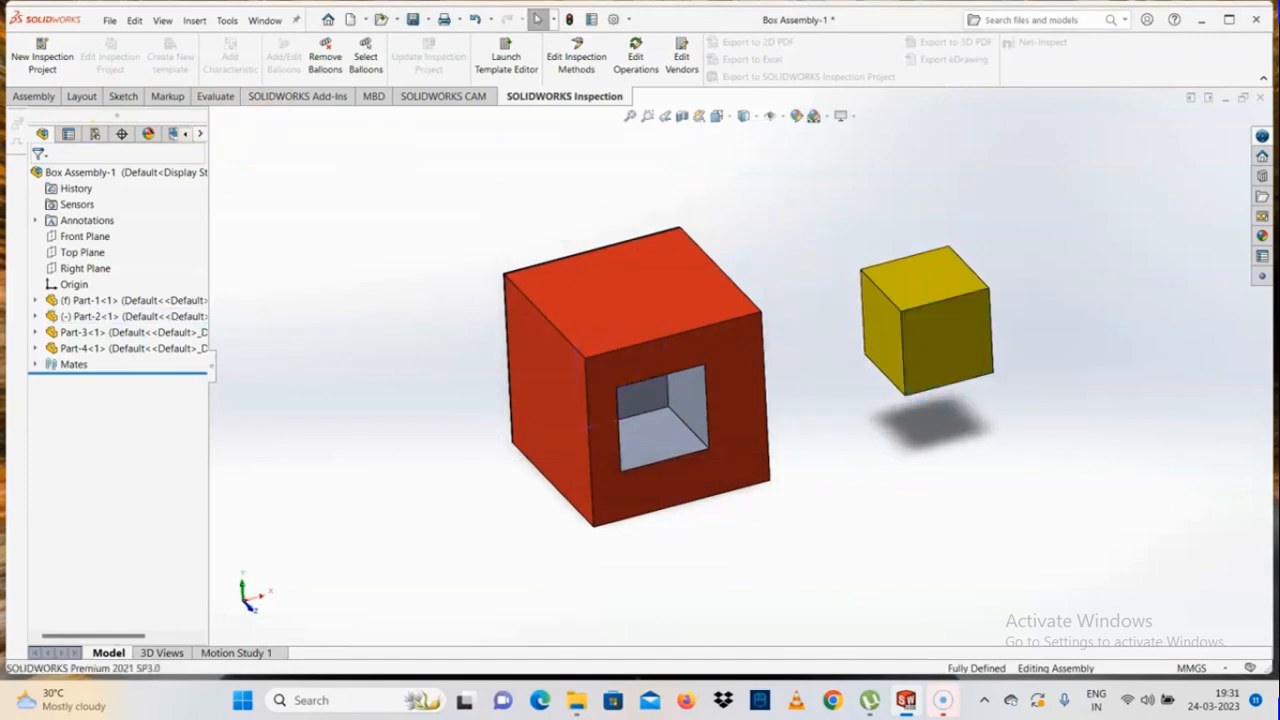
scroll(956, 404, "up", 3)
scroll(852, 345, "down", 1)
mouse_move(824, 366)
middle_mouse_down()
mouse_move(826, 336)
mouse_move(822, 371)
middle_mouse_up()
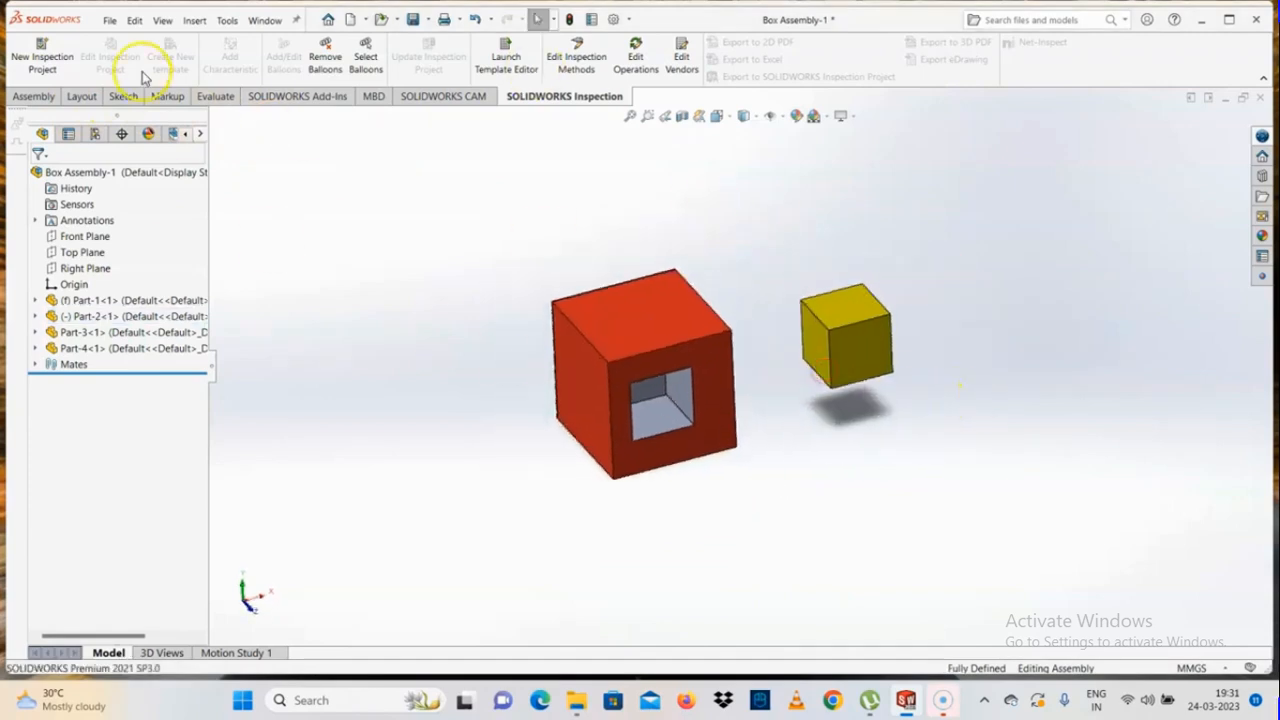
Step: Add a Parallel mate between the floor of the red box's cavity and the top face of the yellow cube
left_click(33, 96)
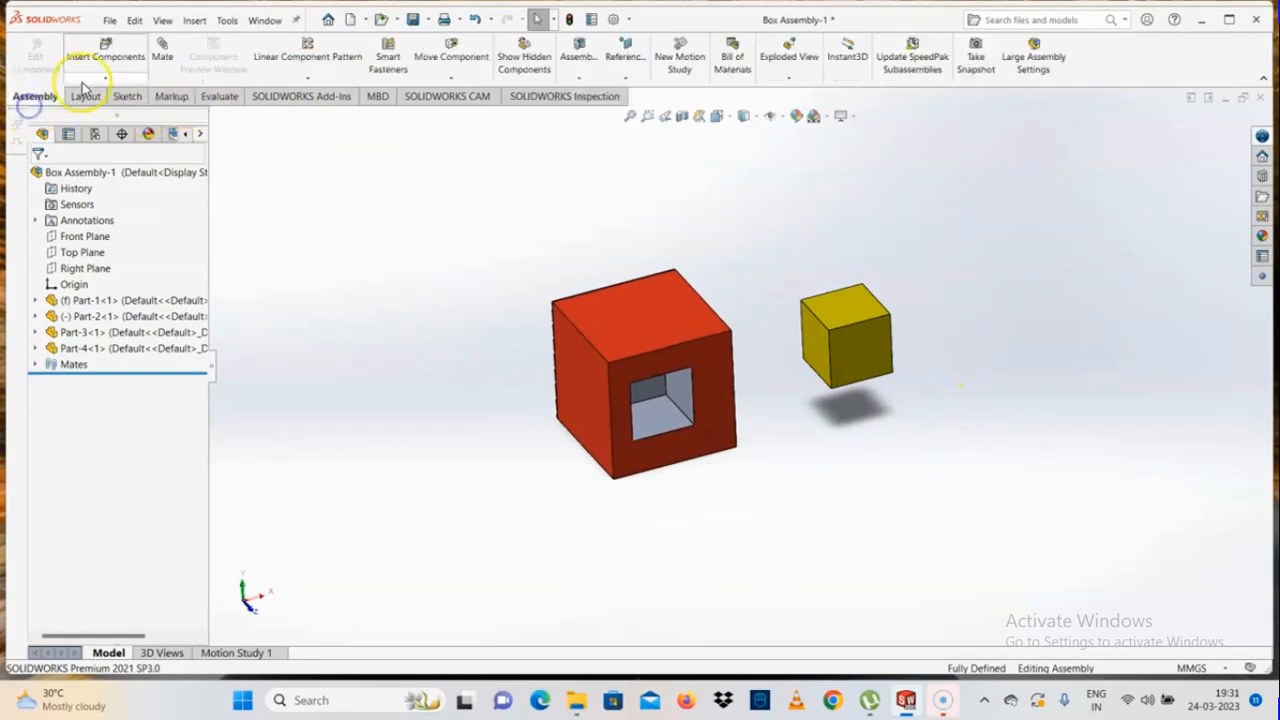
left_click(163, 55)
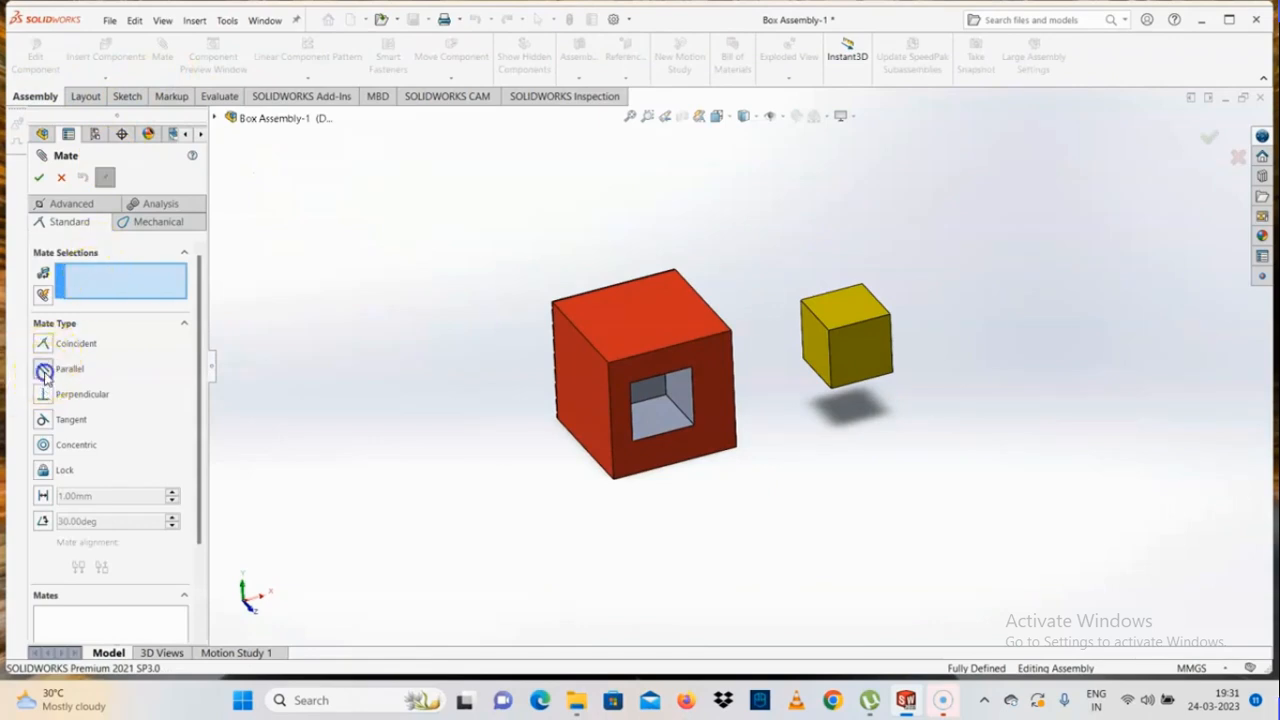
left_click(44, 373)
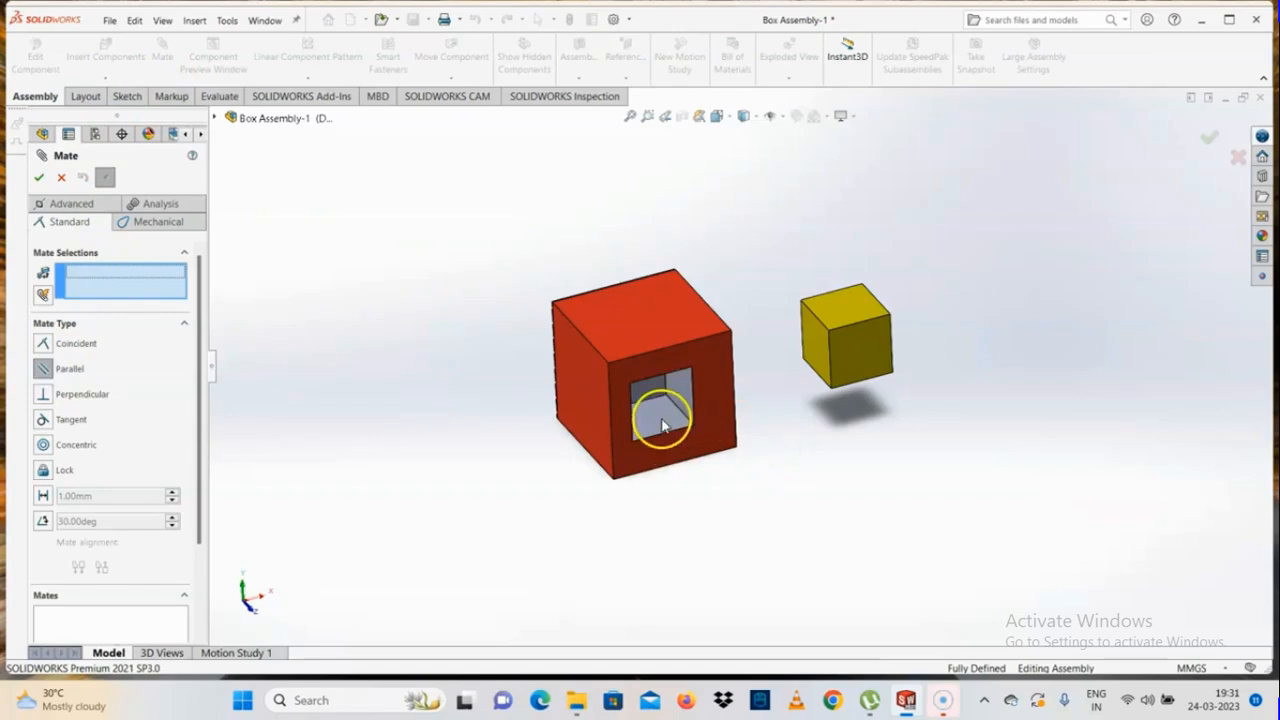
left_click(662, 424)
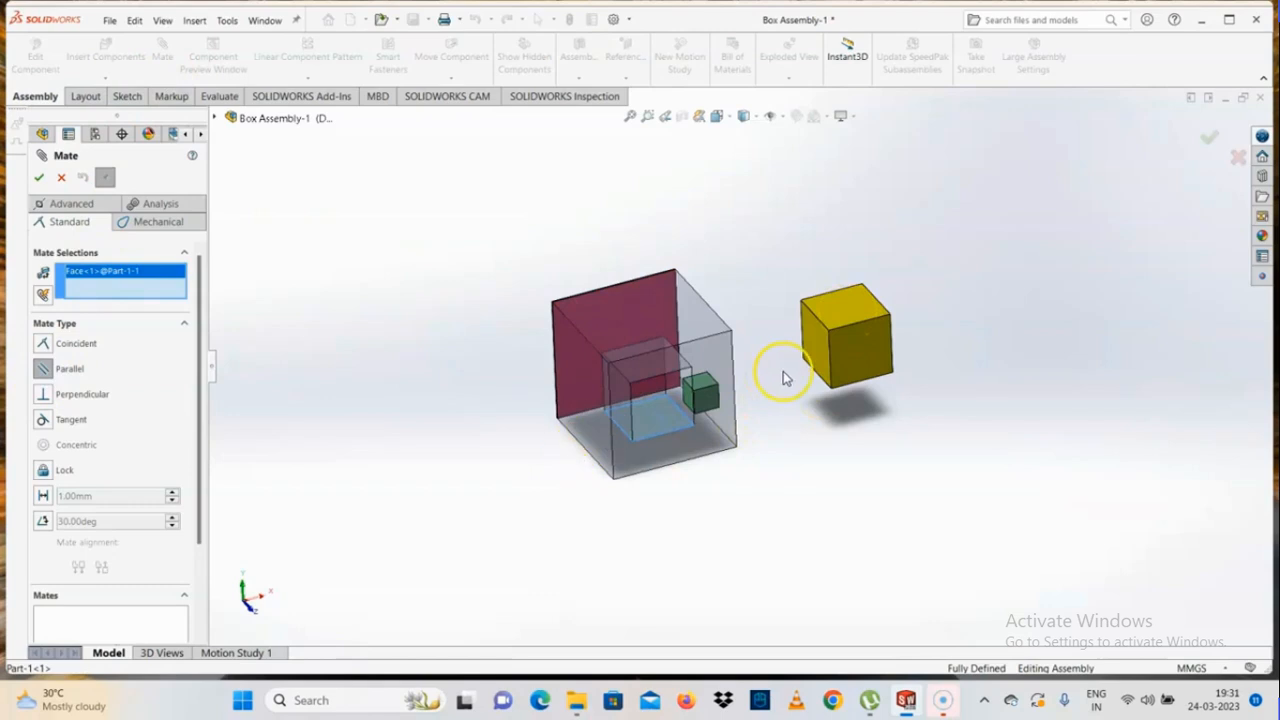
left_click(850, 310)
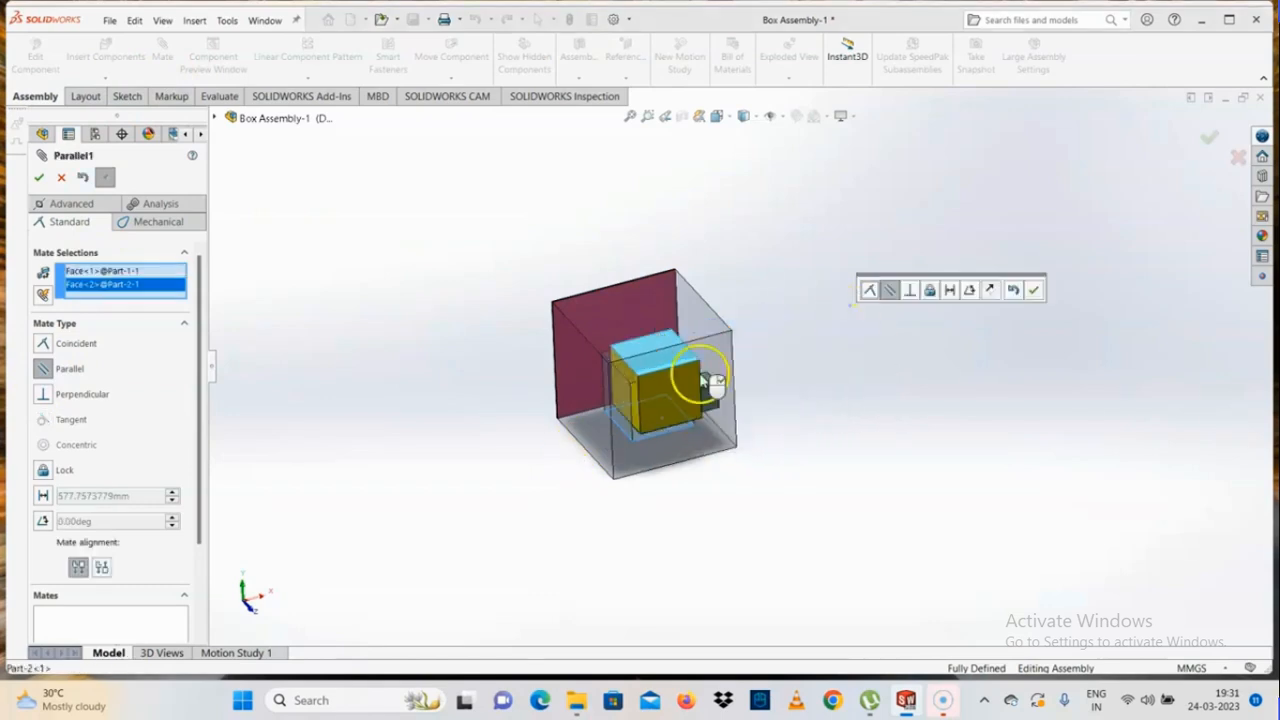
left_click(38, 177)
left_click(38, 177)
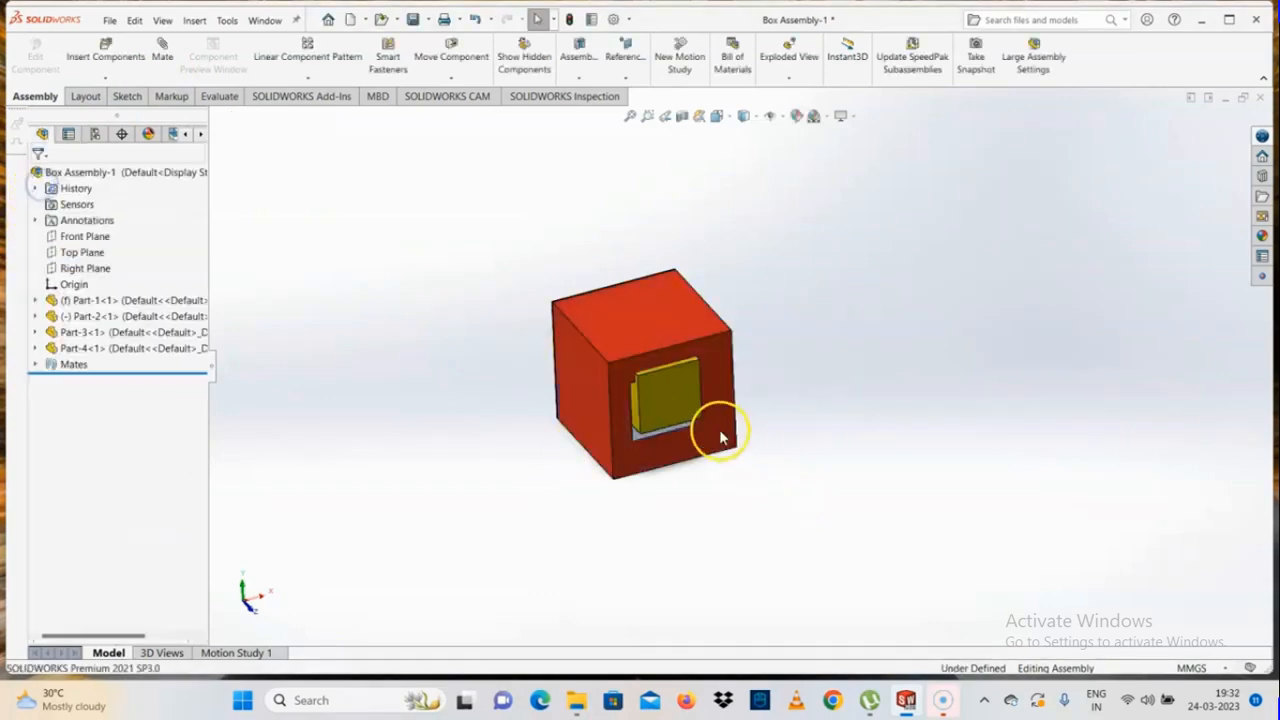
Step: Move the yellow cube out of the red box and reposition it beside the box in the Front view
left_click(674, 404)
left_click_drag(674, 404, 913, 385)
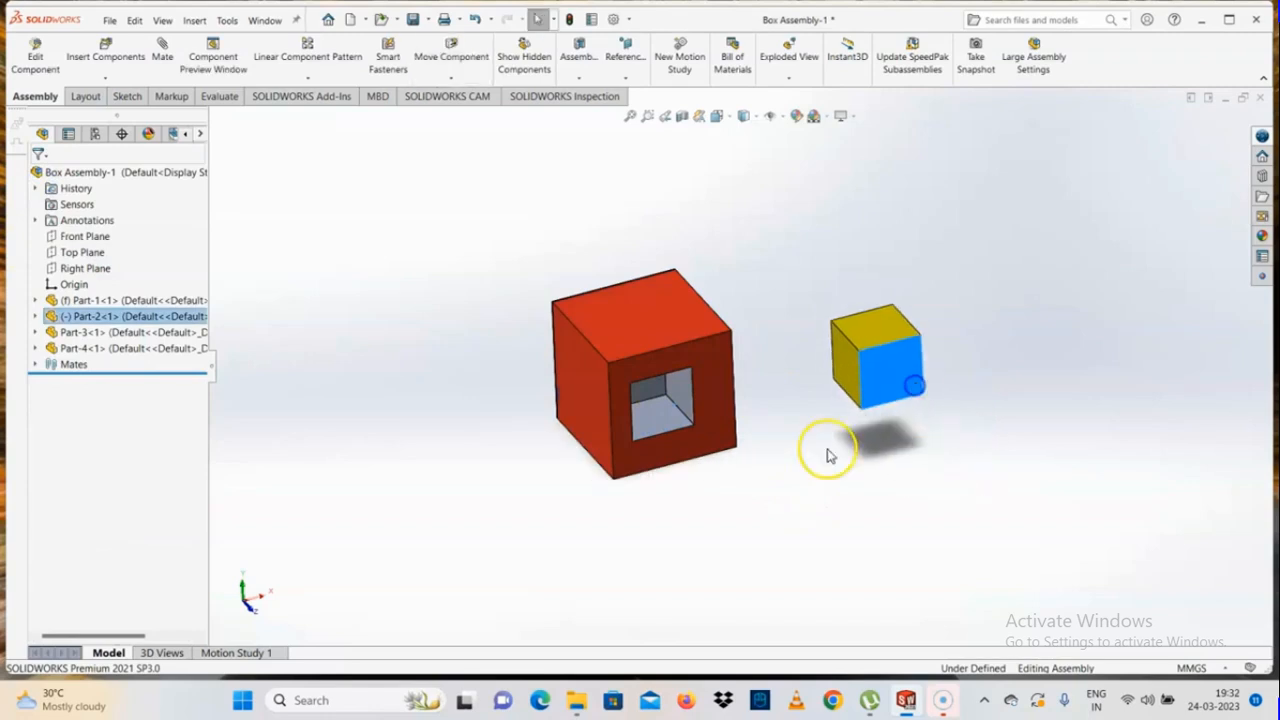
key("space")
left_click(660, 464)
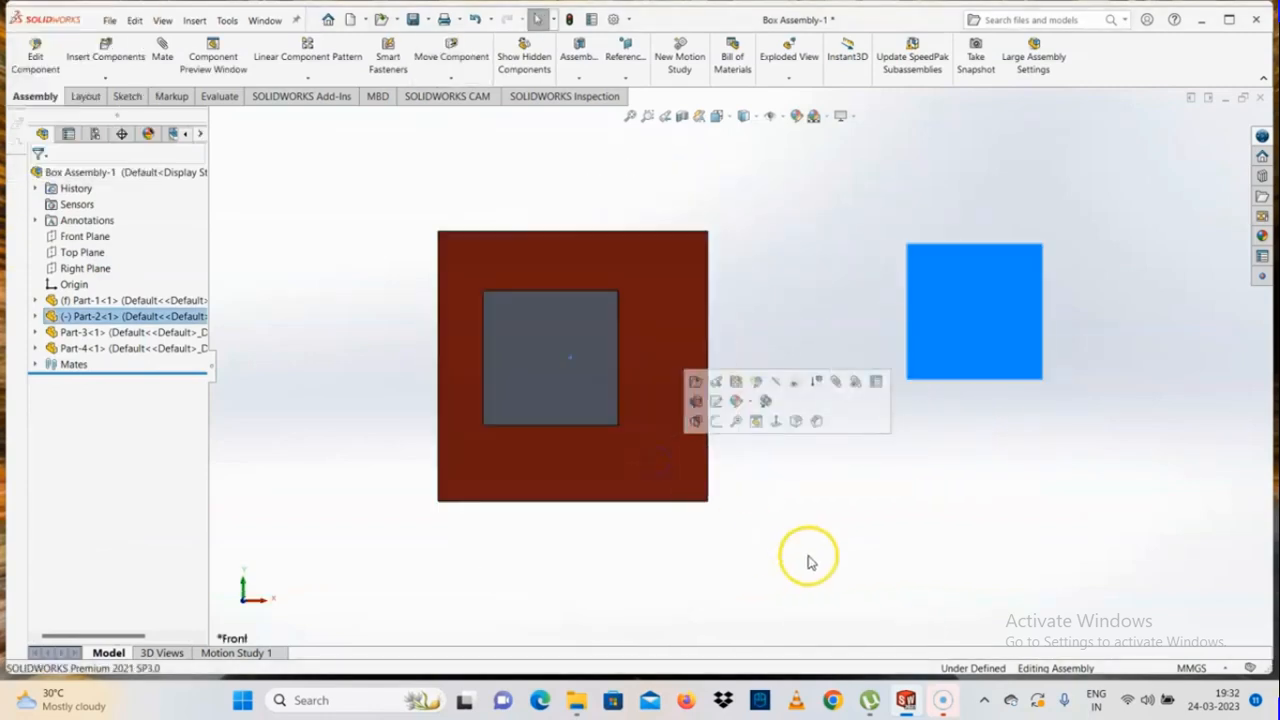
left_click(815, 561)
left_click_drag(1010, 293, 1123, 423)
left_click(963, 523)
scroll(780, 406, "up", 3)
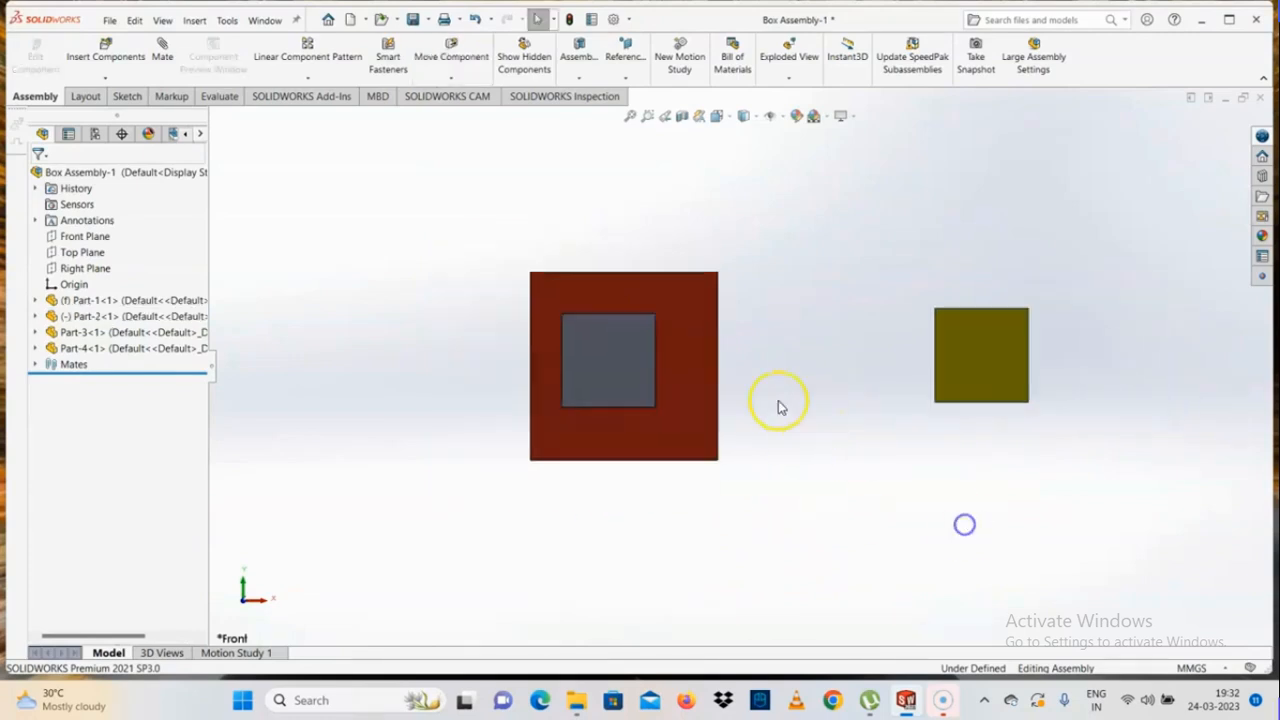
Step: Delete the parallel mate between the yellow cube and the red box
middle_click_drag(680, 375, 749, 443)
left_click(1010, 410)
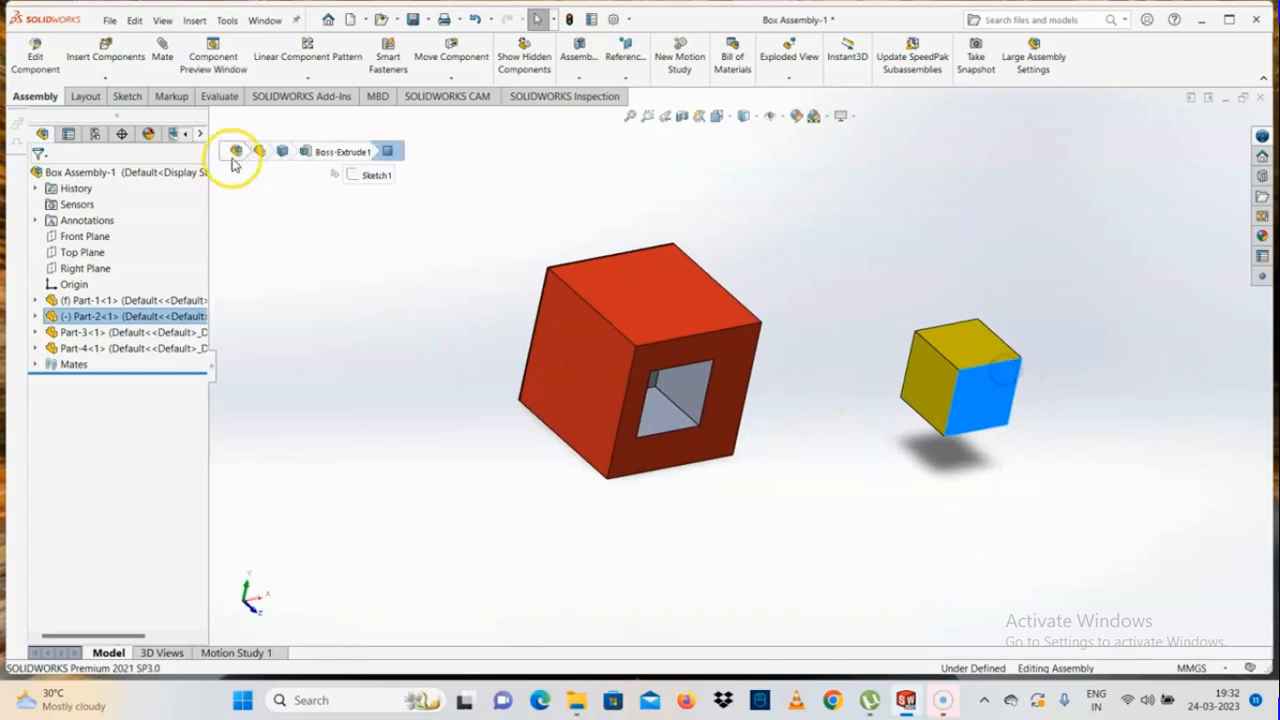
left_click(276, 130)
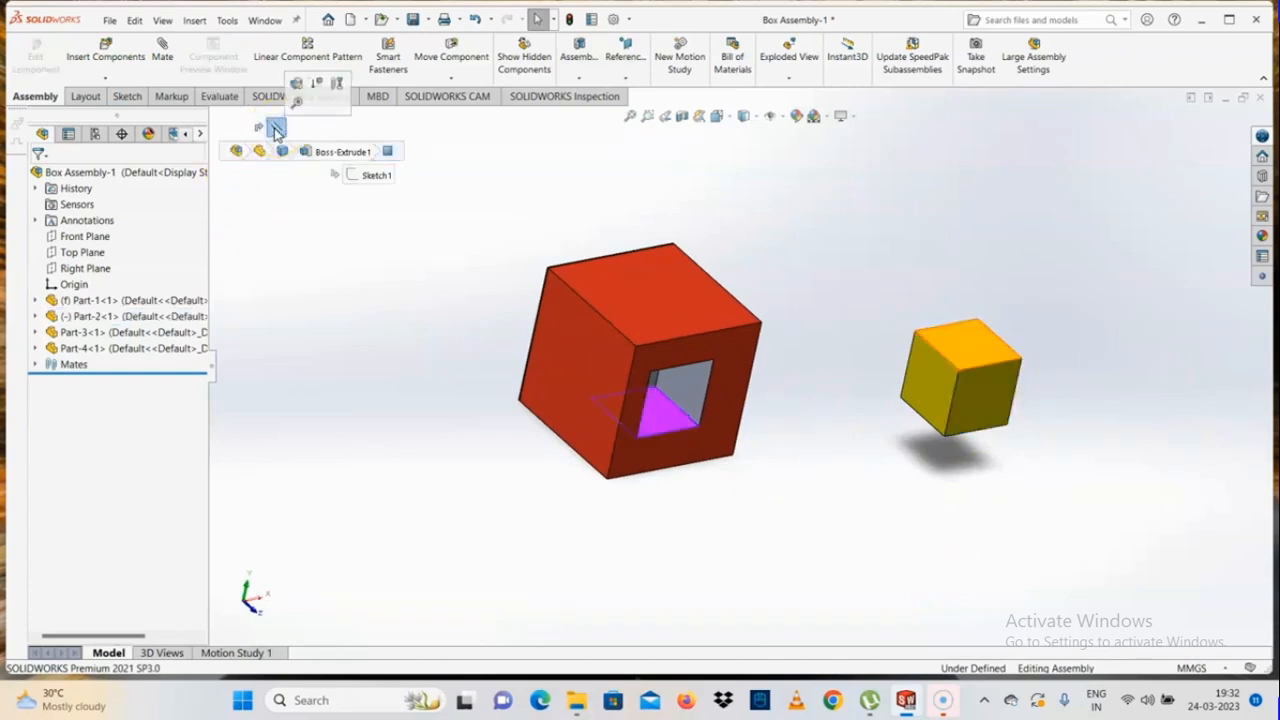
key("Delete")
left_click(737, 262)
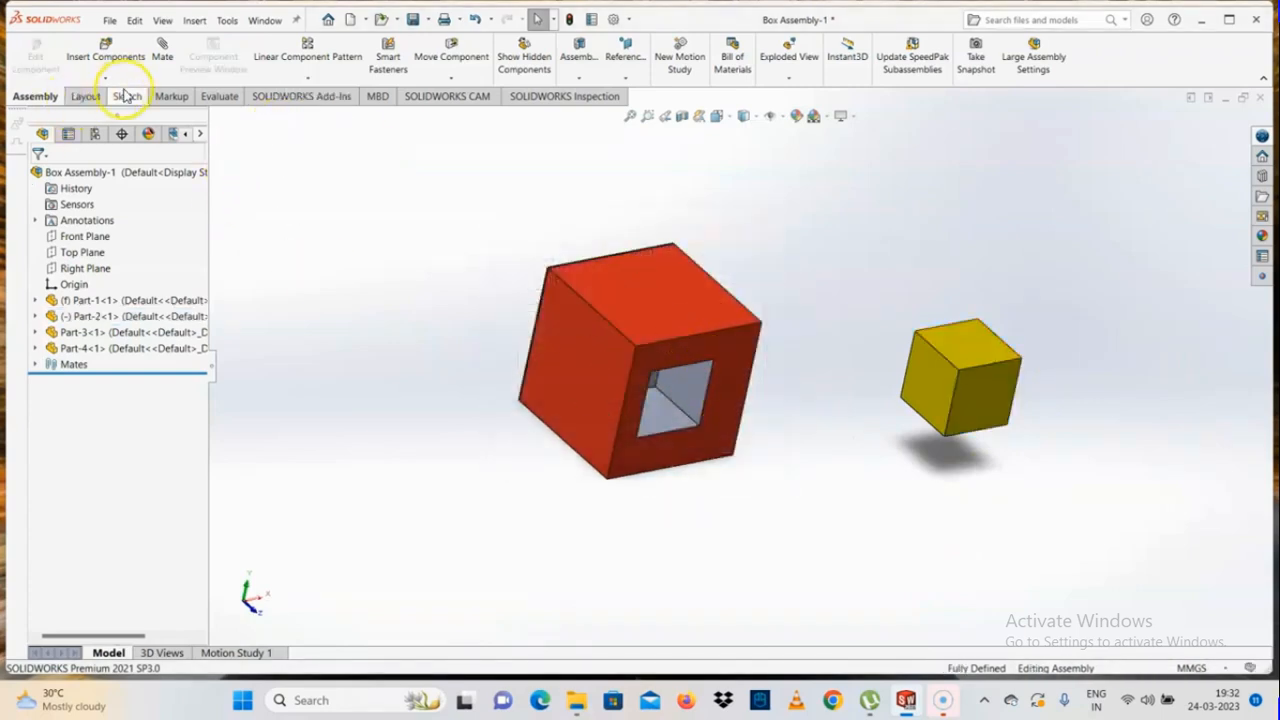
Step: Add a Perpendicular mate between the side face of the yellow cube and the floor of the red box's cavity
left_click(162, 52)
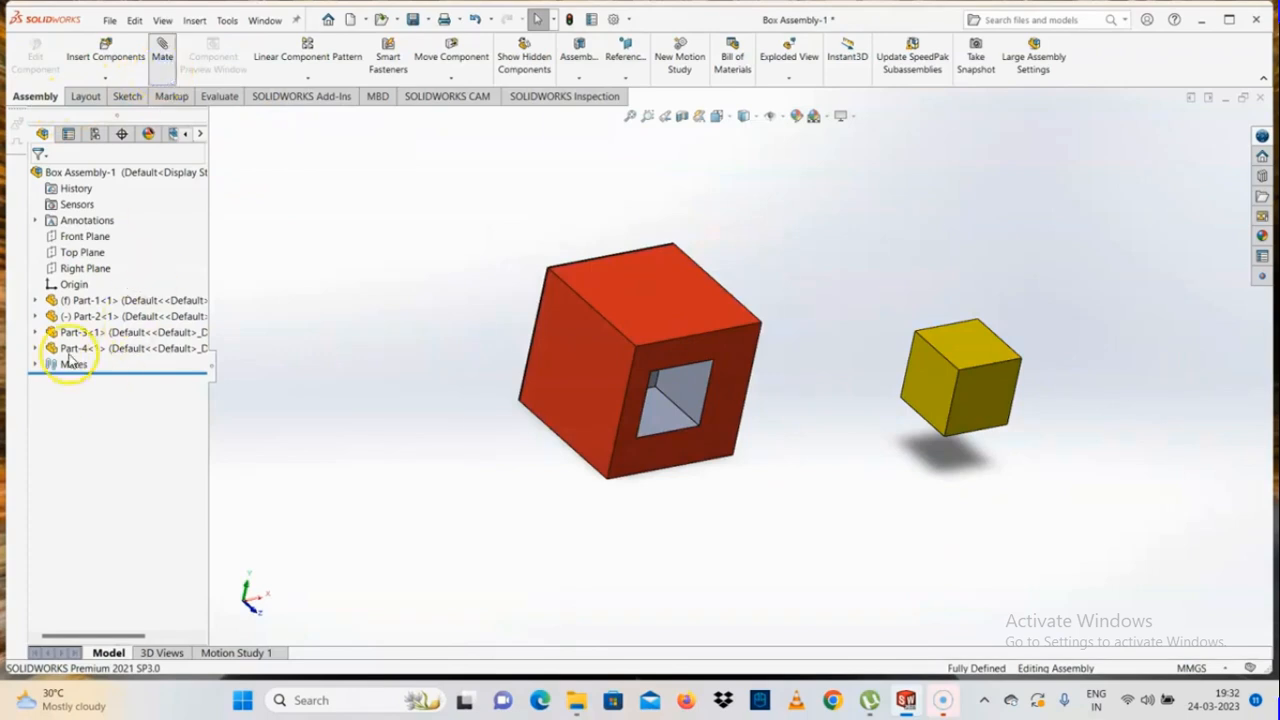
left_click(46, 396)
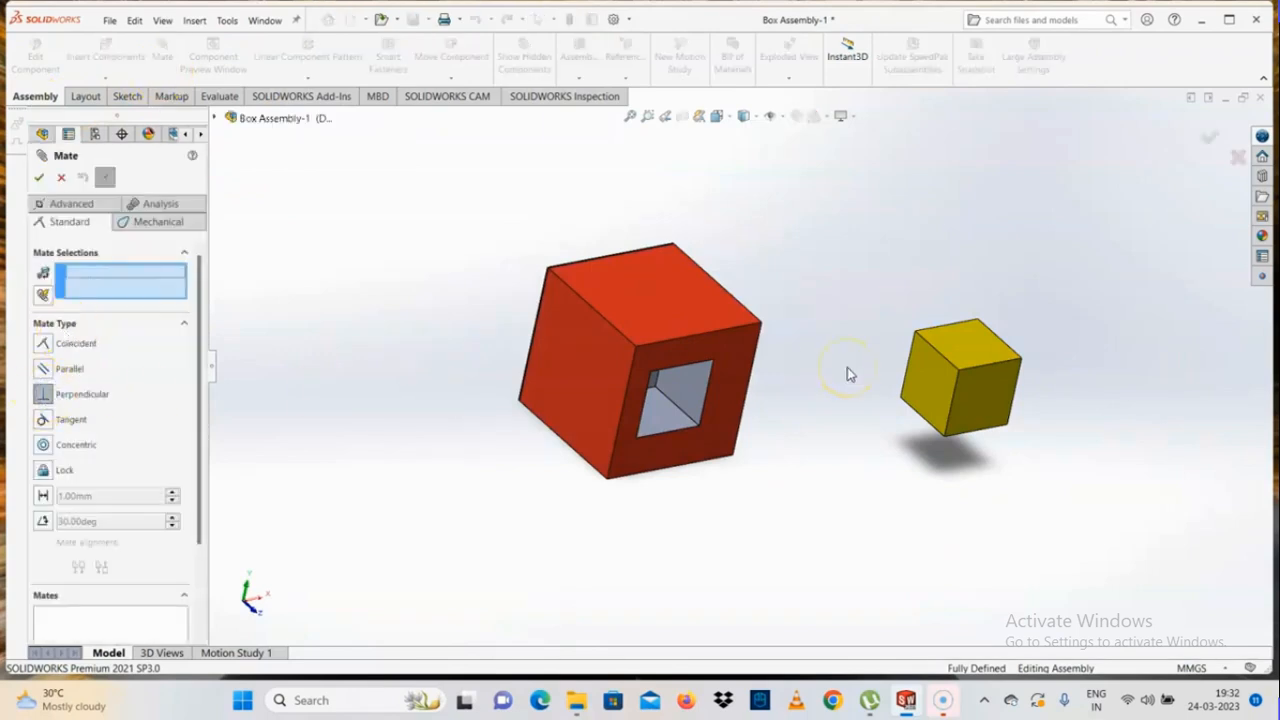
left_click(937, 395)
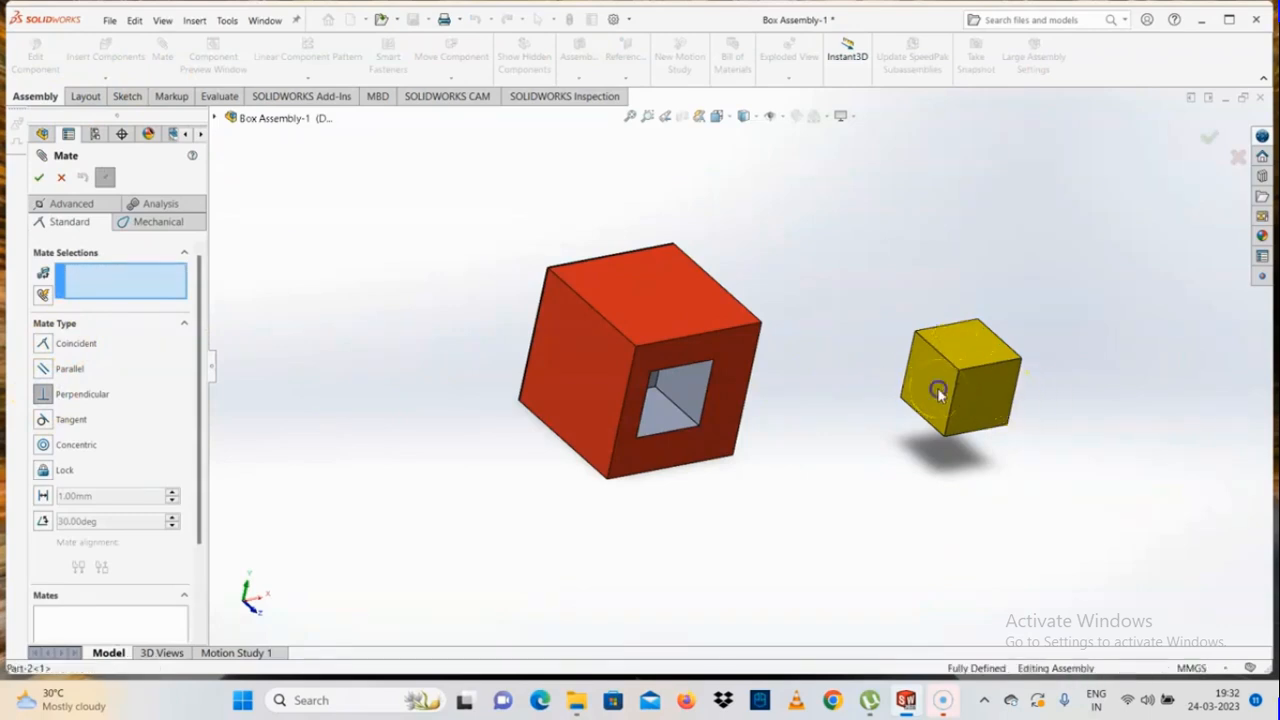
left_click(667, 414)
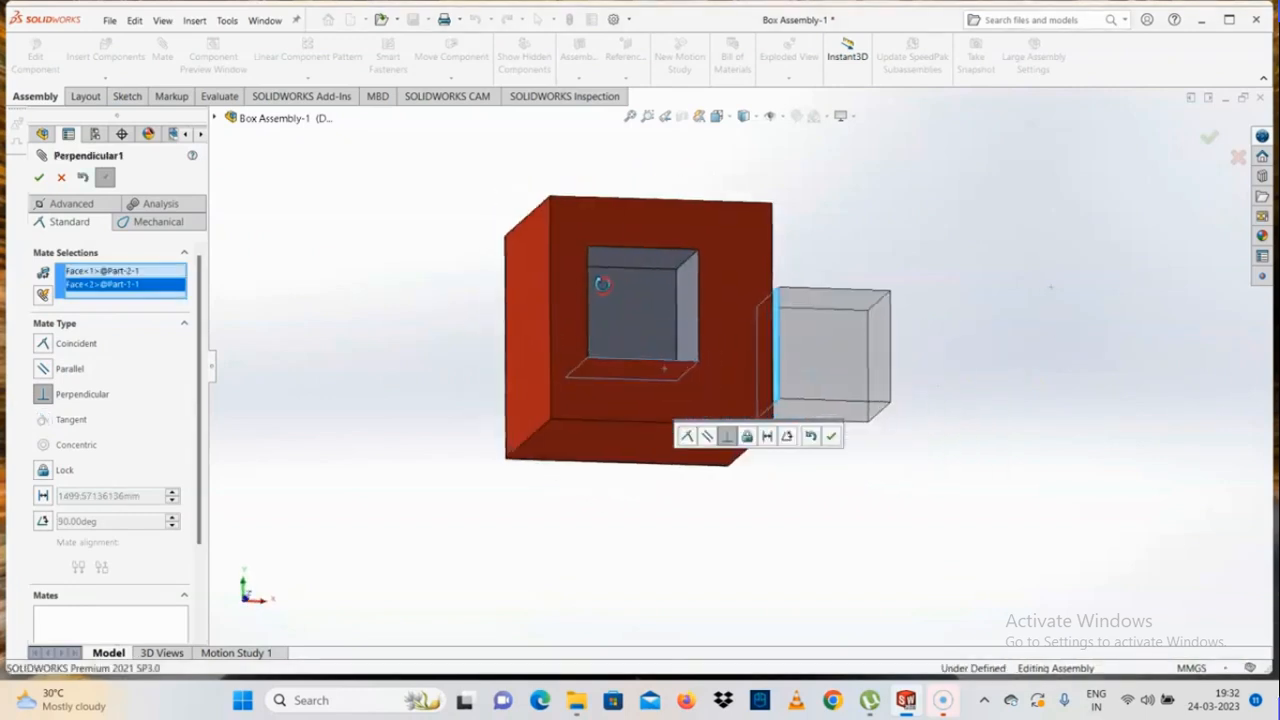
middle_click_drag(601, 284, 626, 423)
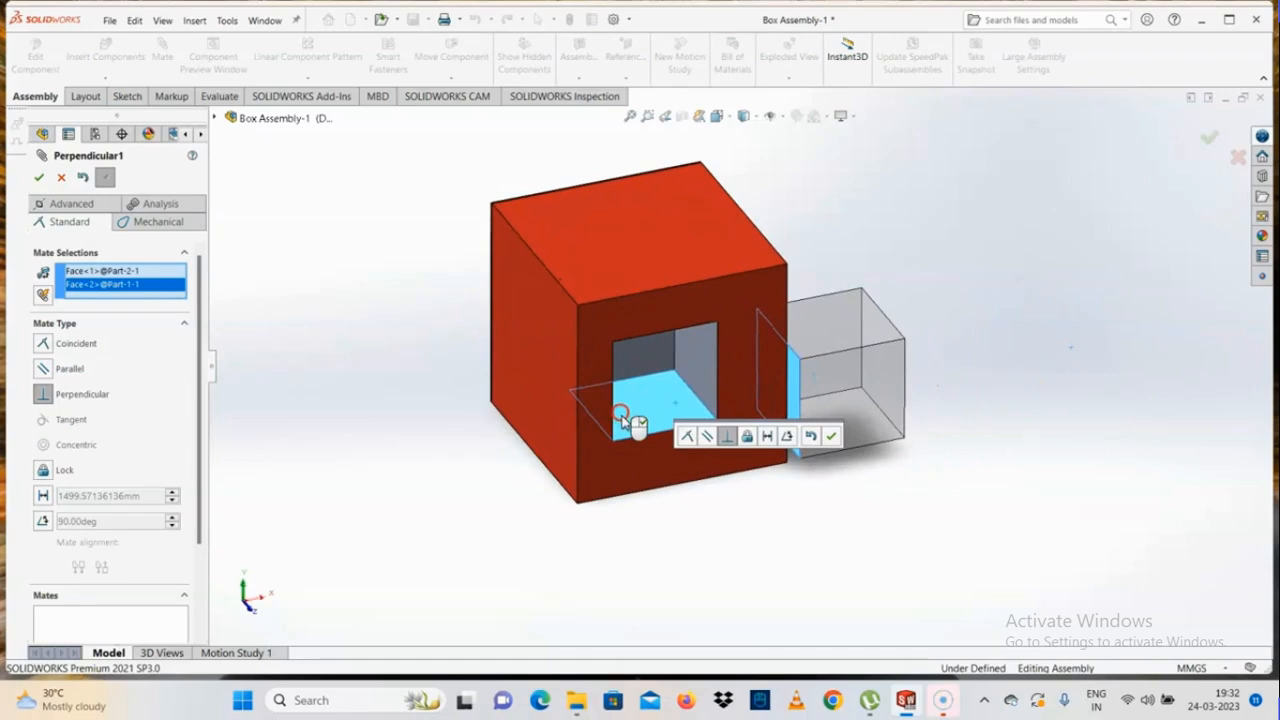
left_click(38, 177)
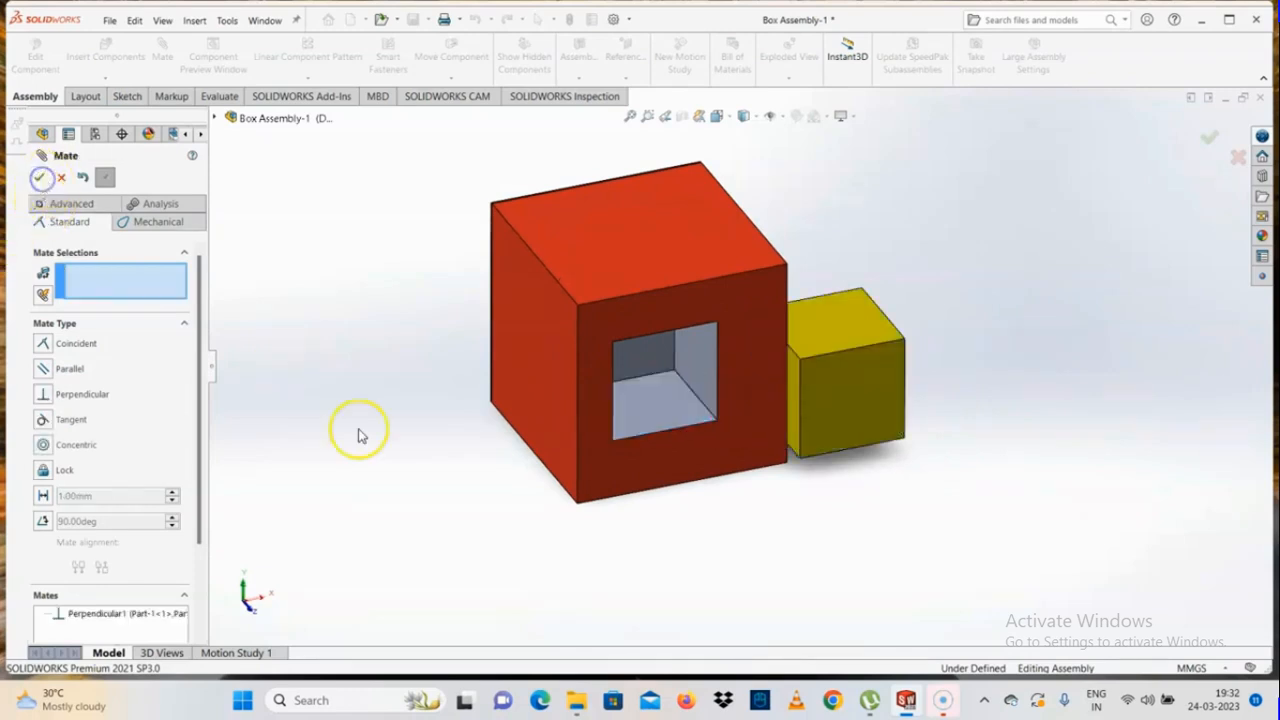
left_click(38, 177)
Step: Move the yellow cube away from the red box so that it stands apart beside it
left_click_drag(867, 404, 924, 349)
key("space")
left_click(626, 486)
left_click(886, 502)
scroll(646, 390, "up", 4)
middle_click_drag(610, 373, 657, 505)
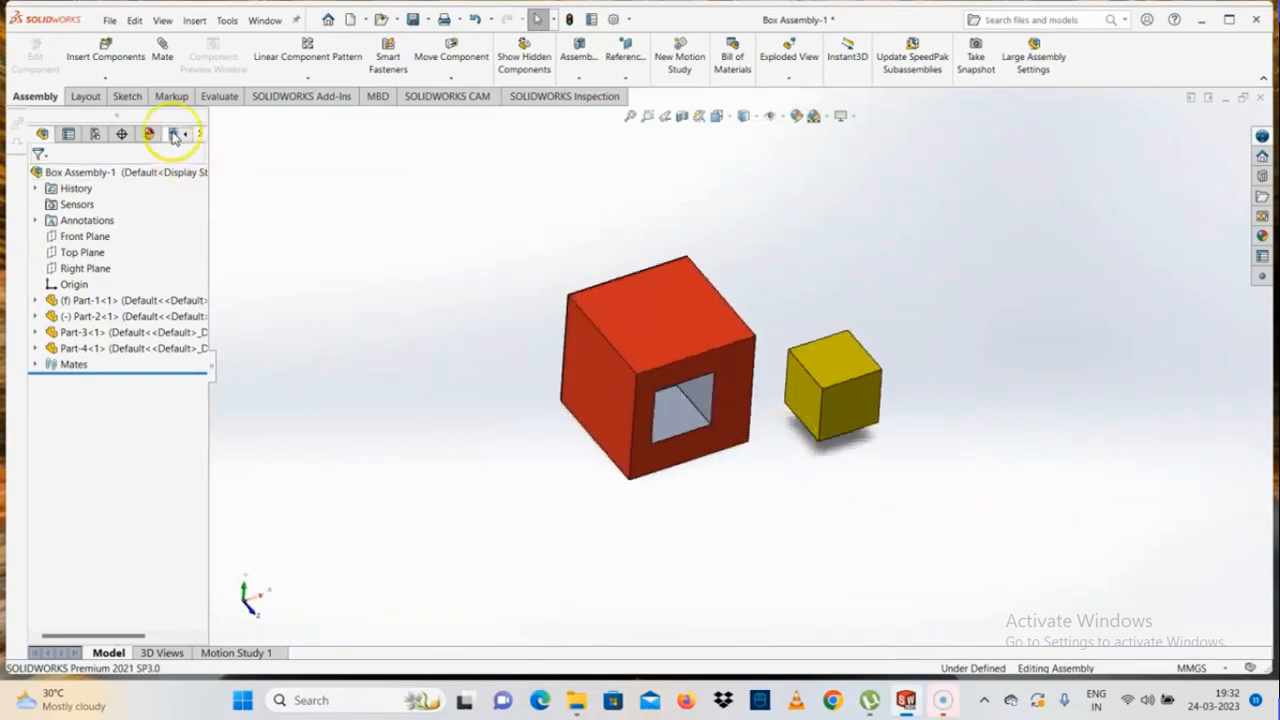
left_click(163, 56)
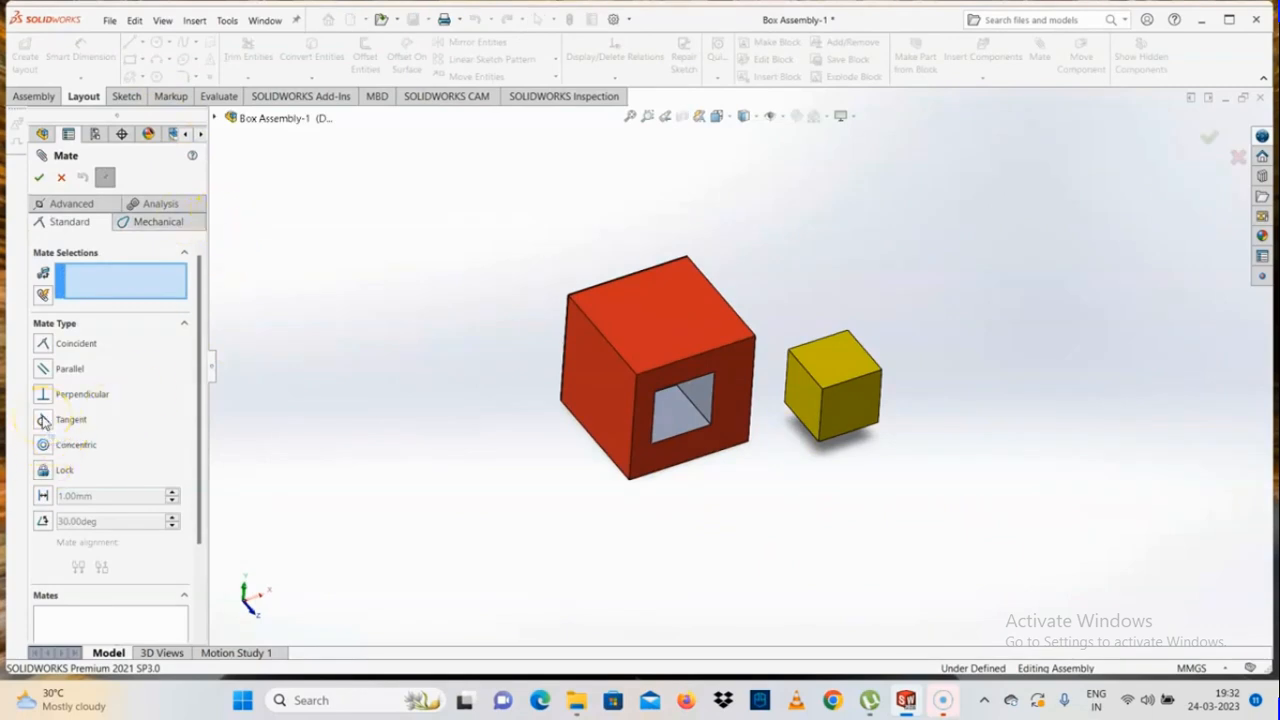
key("Escape")
scroll(823, 430, "down", 2)
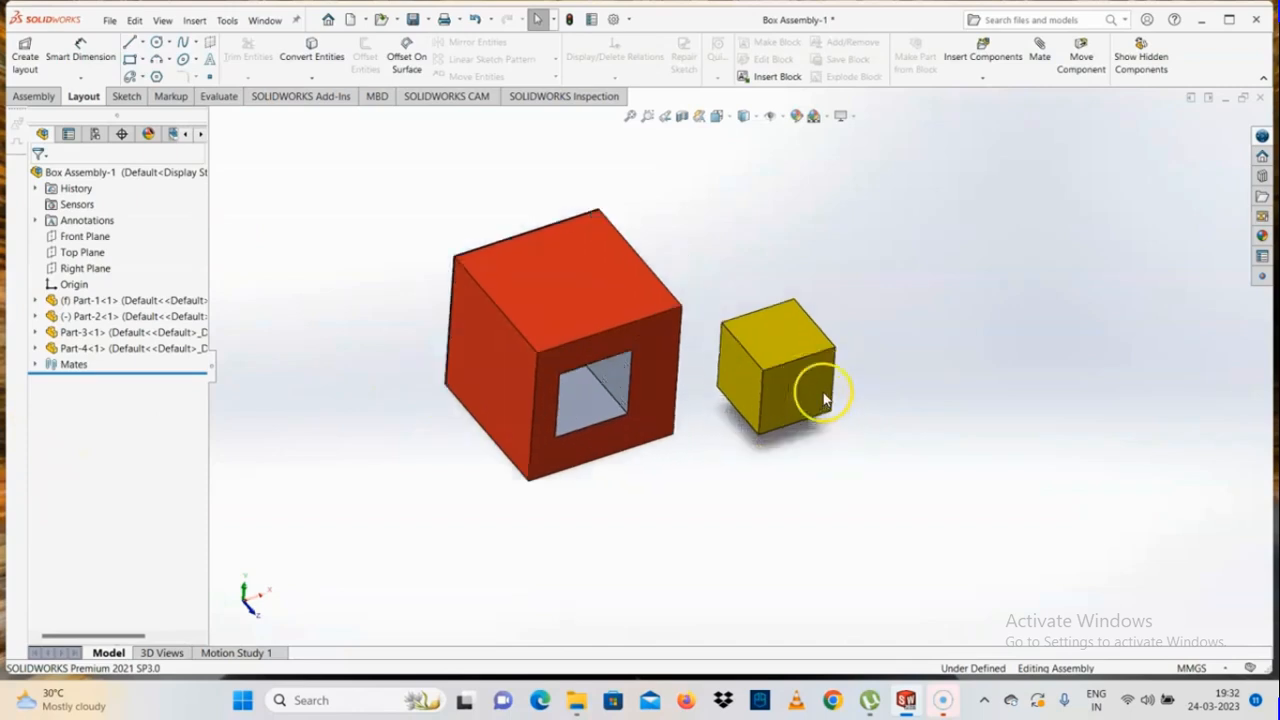
left_click(820, 398)
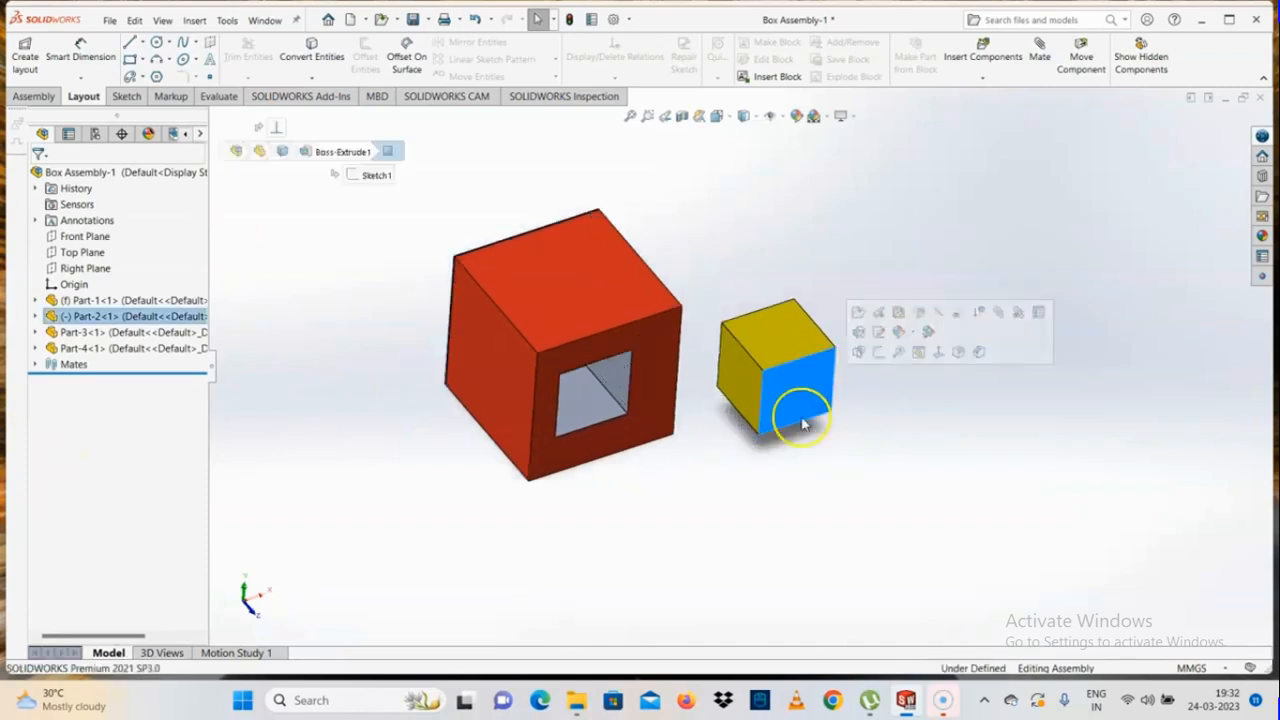
left_click(720, 511)
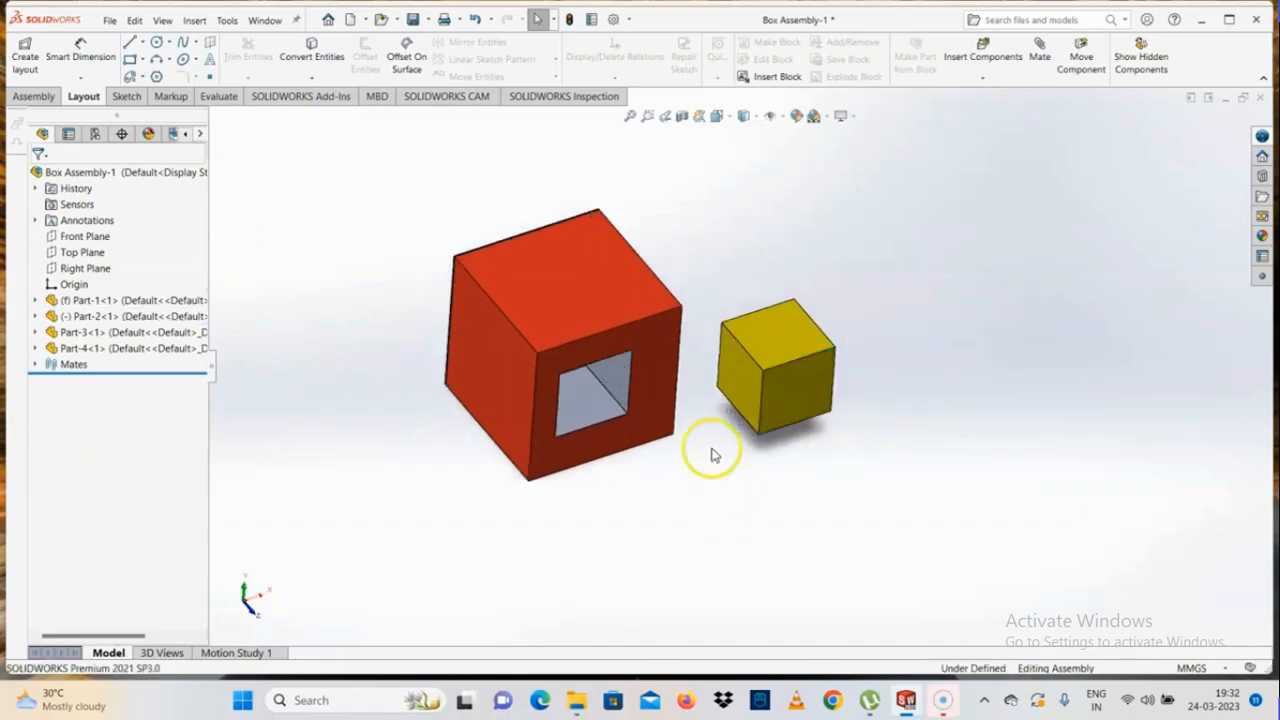
Step: Try to add a Tangent mate between the lower side edge of the yellow cube and the faces of the red box
left_click(750, 430)
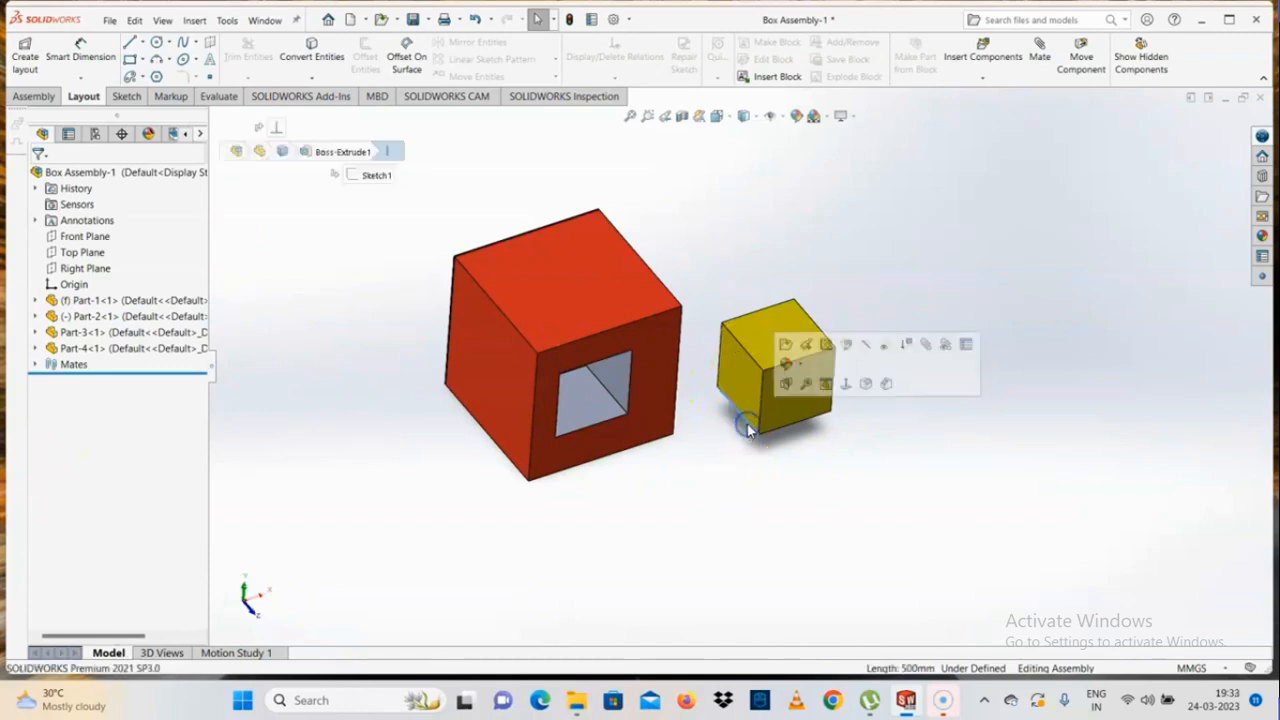
left_click(32, 96)
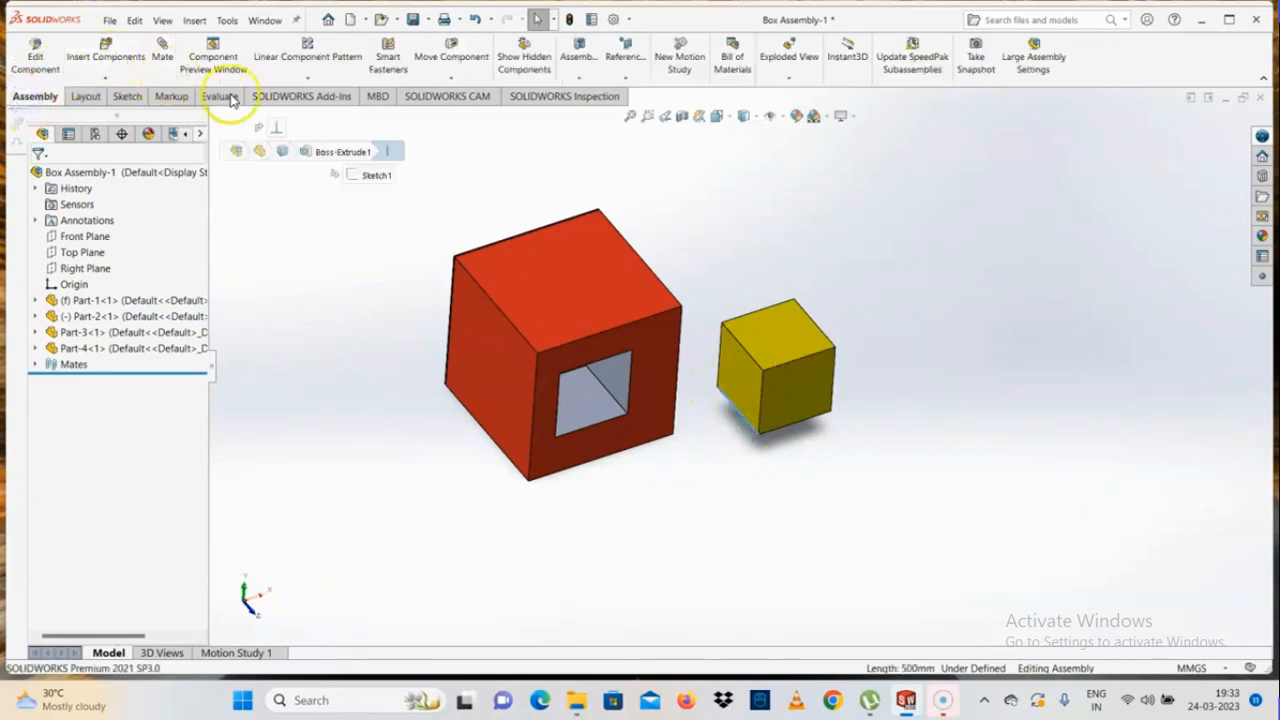
left_click(778, 477)
left_click(745, 428)
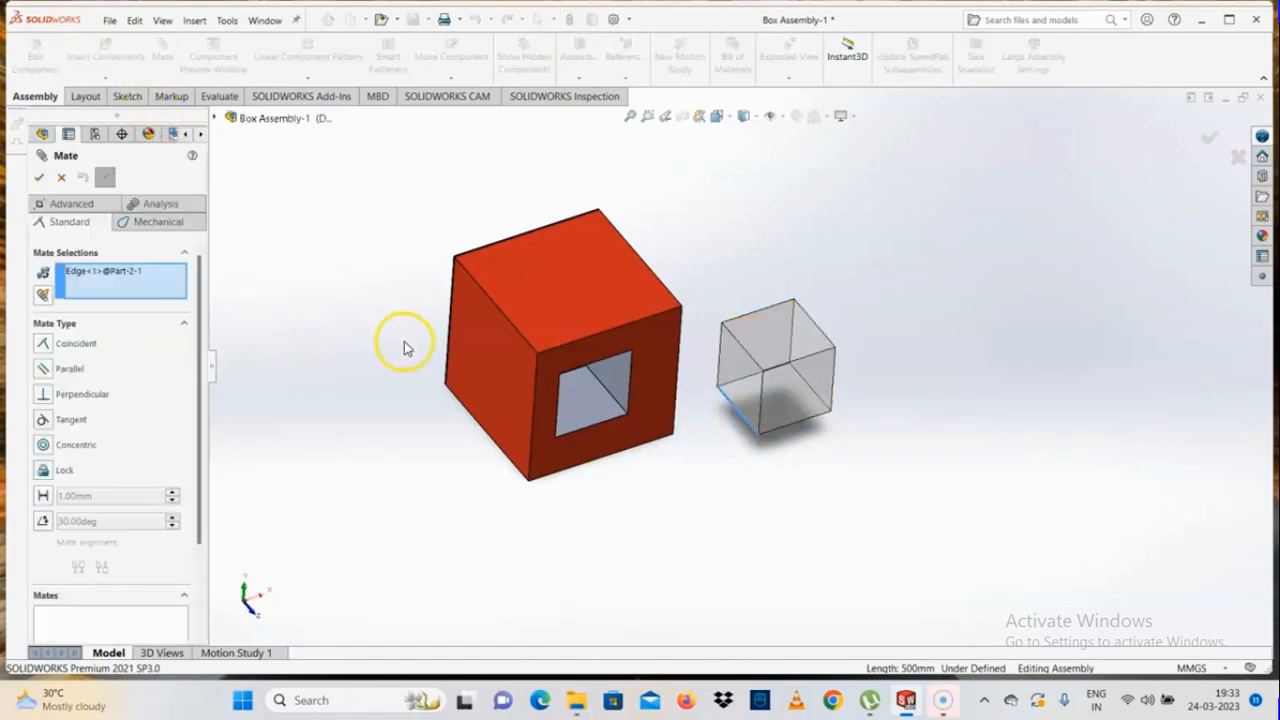
left_click(44, 421)
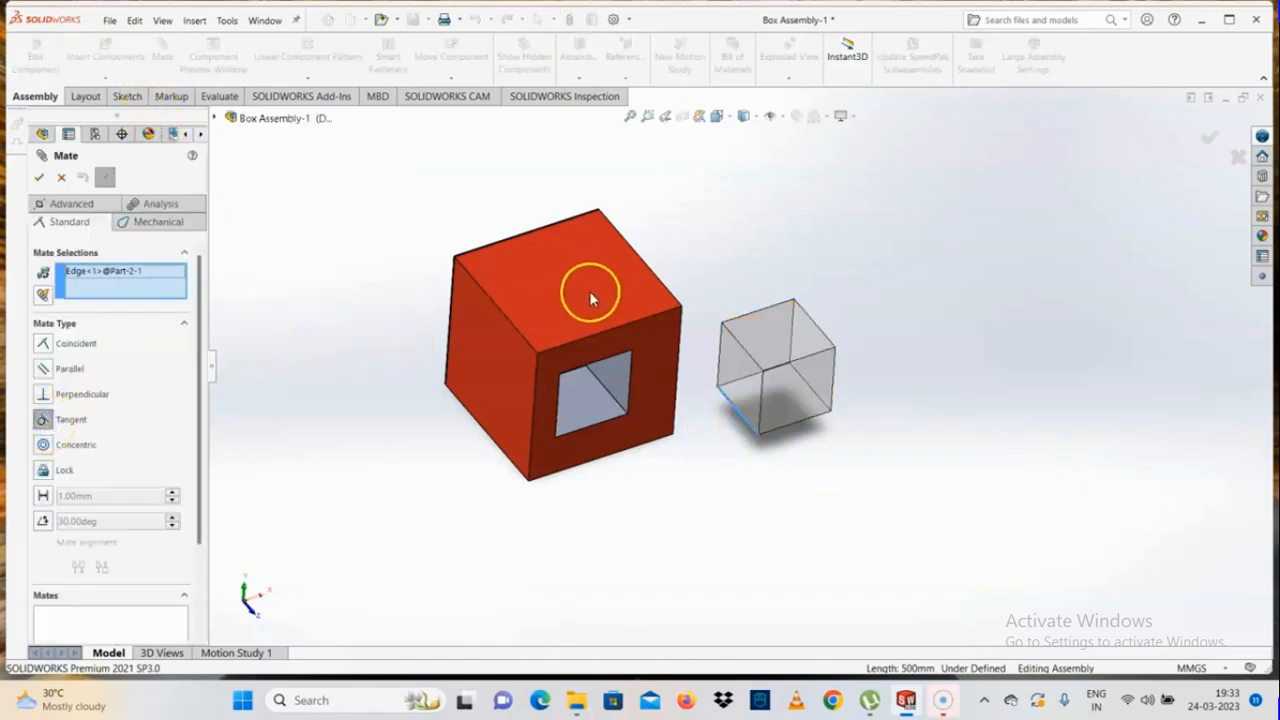
left_click(589, 291)
middle_click_drag(557, 311, 478, 311)
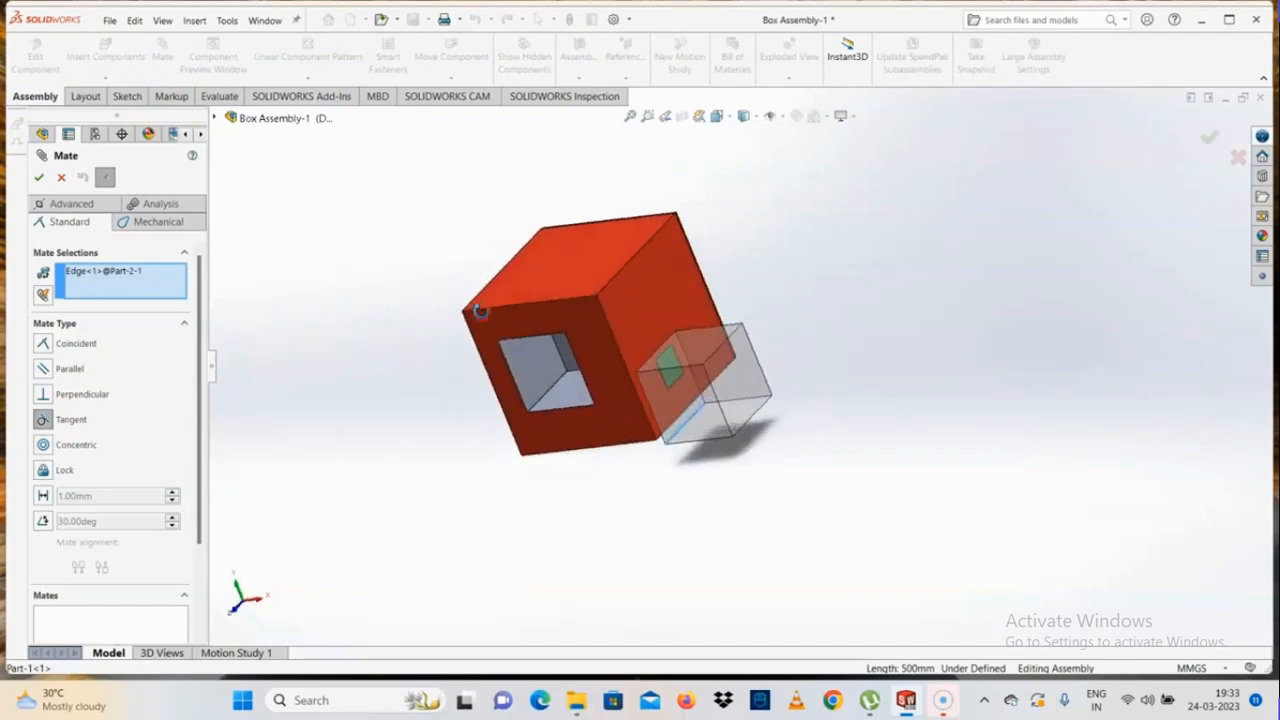
left_click(660, 298)
middle_click_drag(602, 404, 698, 394)
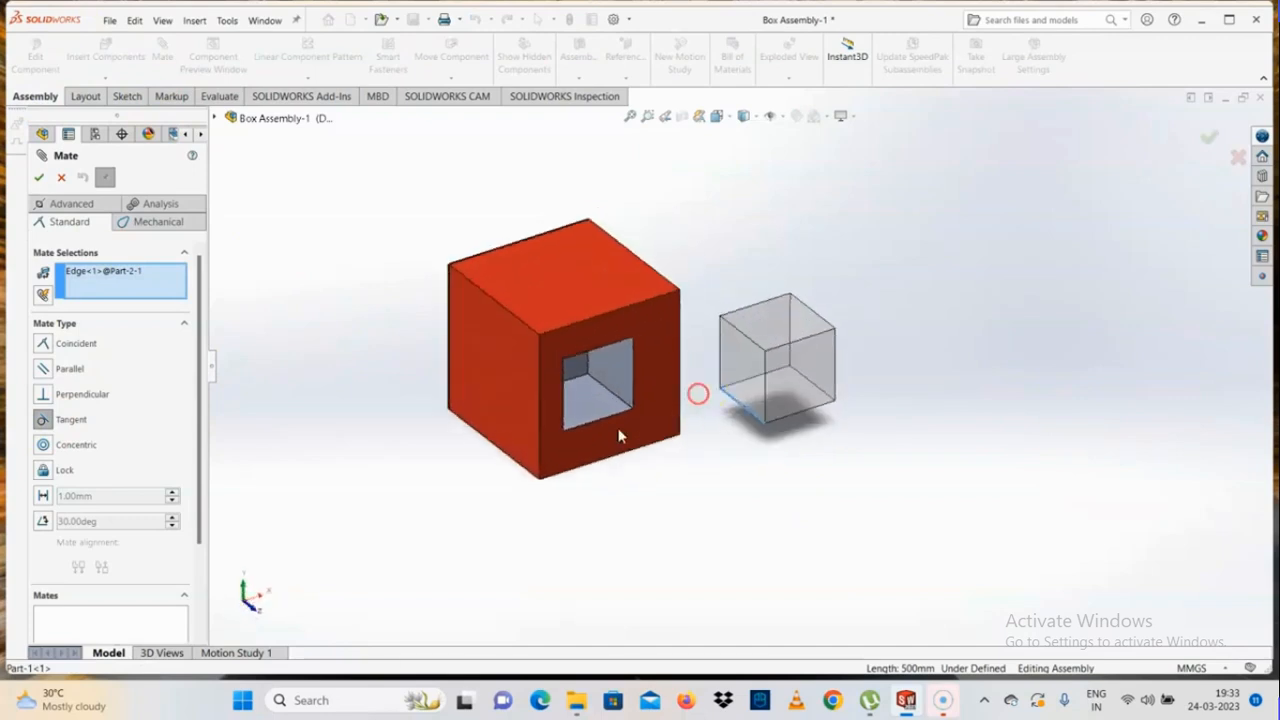
Step: Clear the mate selections, try the yellow cube's lower corner for the Tangent mate, and cancel the mate
right_click(135, 280)
left_click(147, 284)
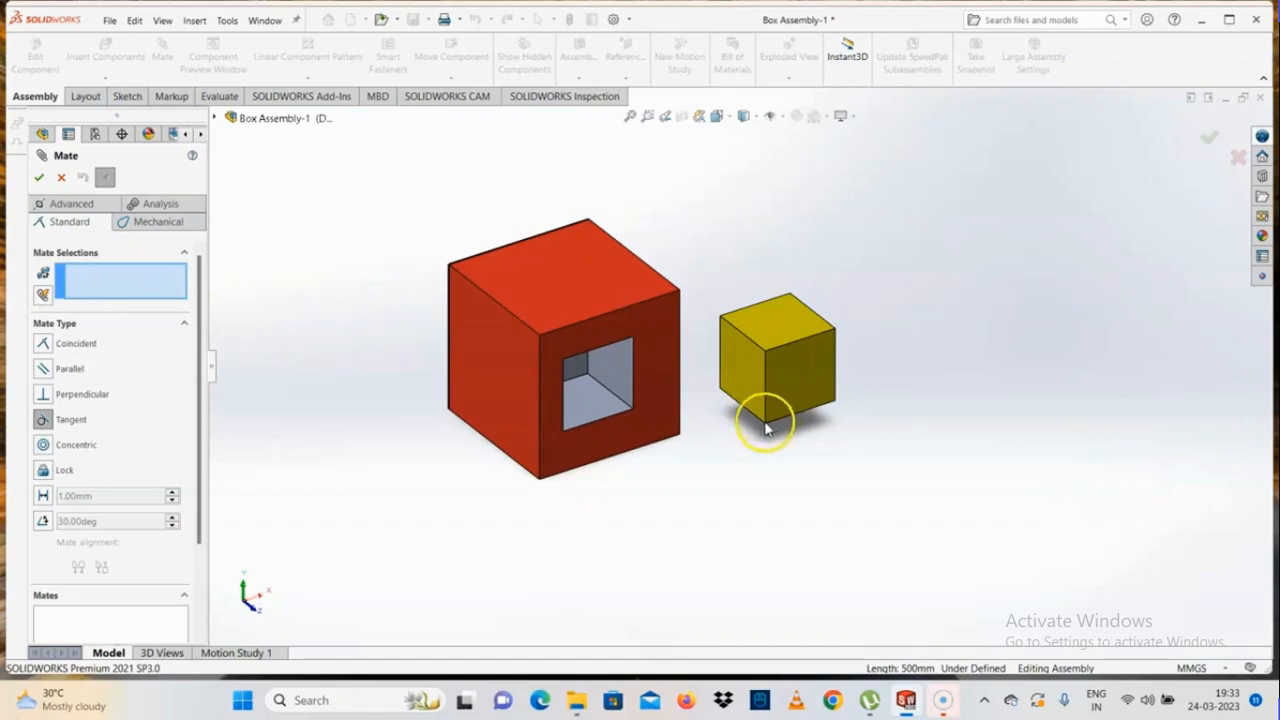
left_click(765, 428)
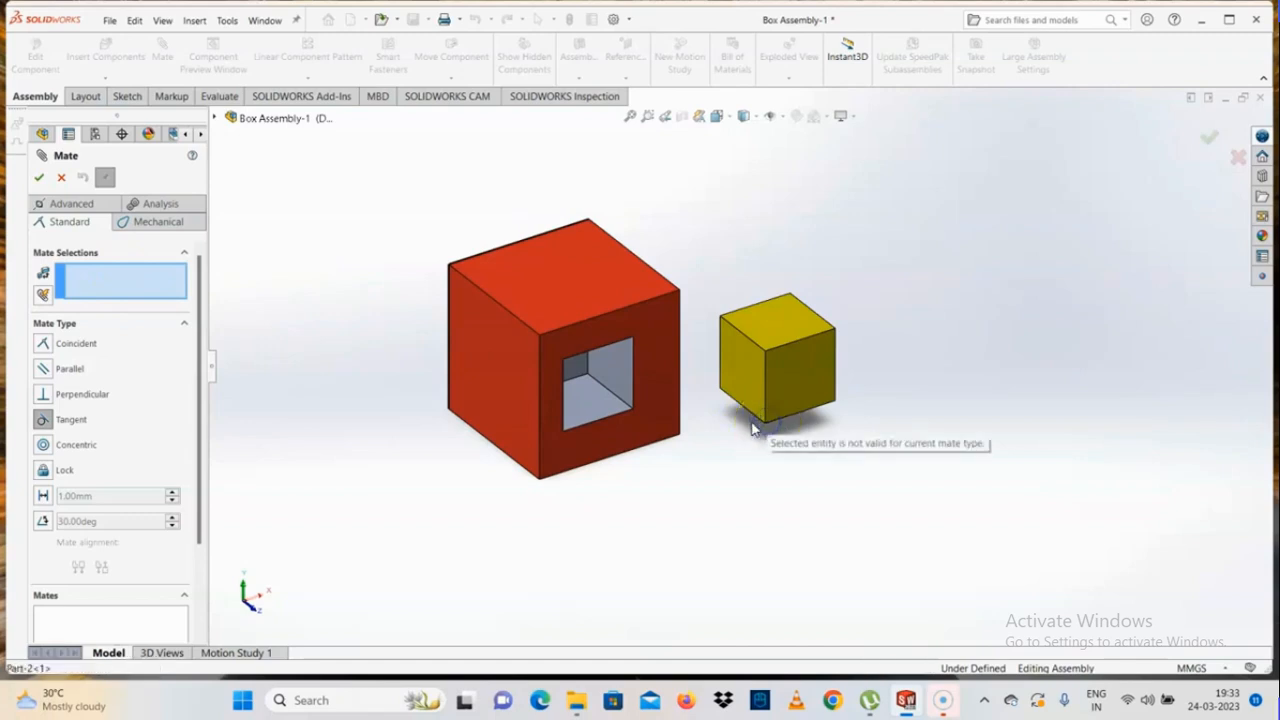
left_click(62, 178)
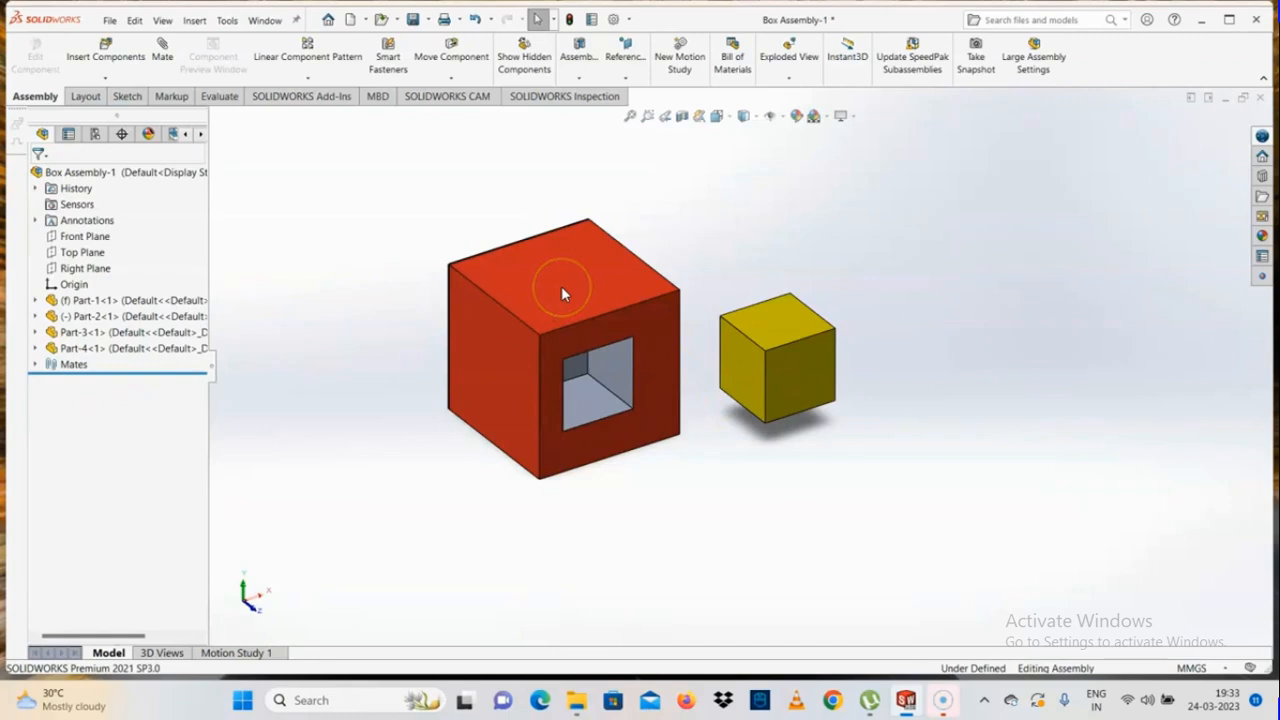
Step: Insert a new part into the assembly and place its sketch on the front face of the red box
left_click_drag(561, 287, 576, 338)
left_click(105, 76)
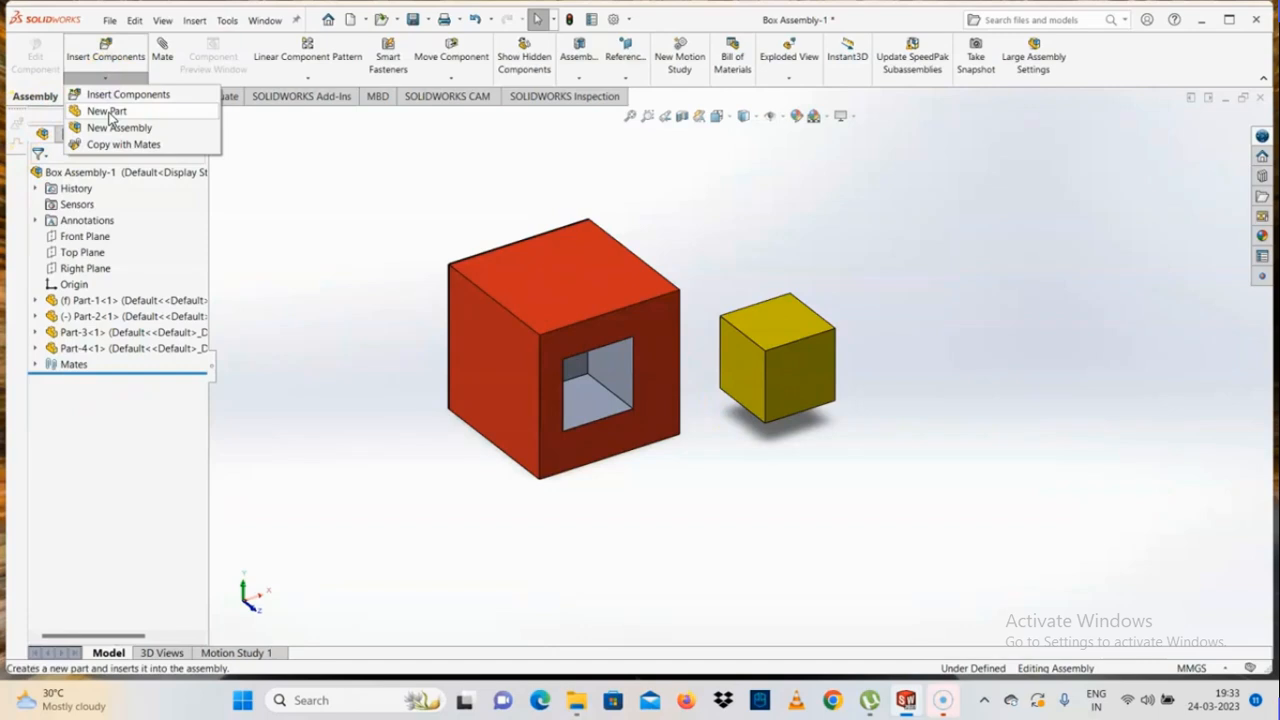
left_click(110, 112)
left_click(648, 325)
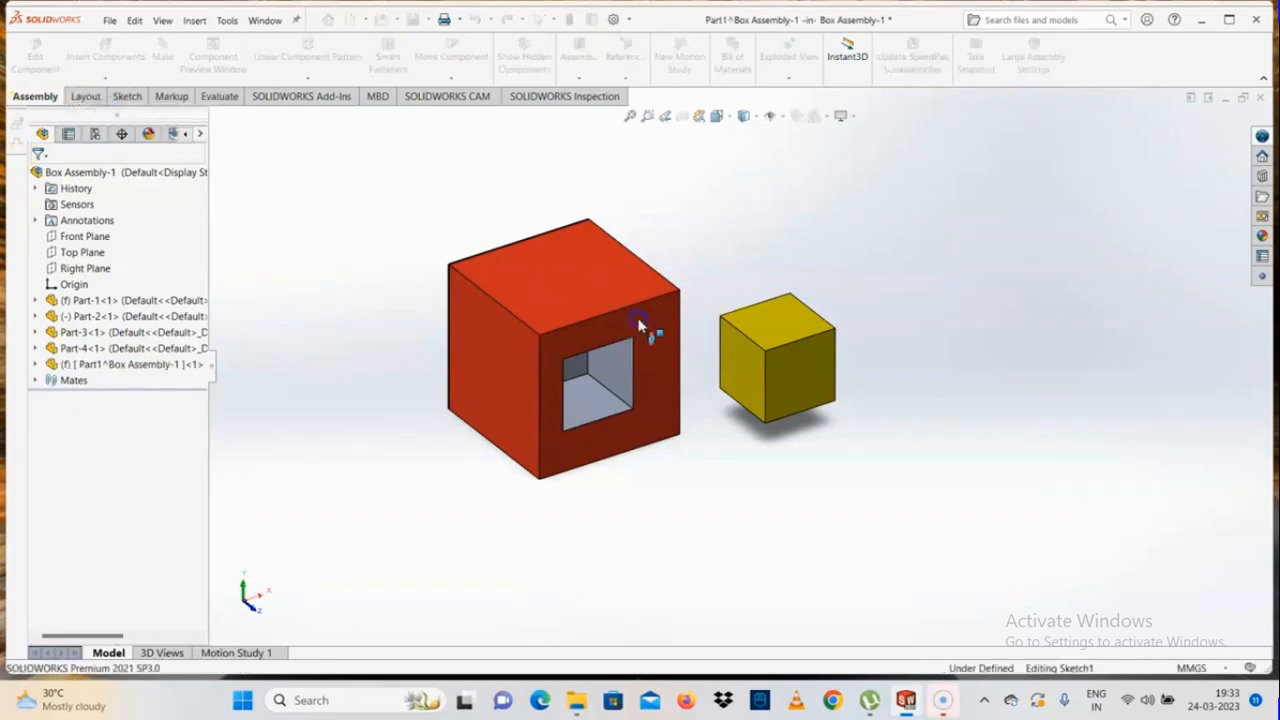
Step: Sketch a perimeter circle with a radius of about 290 mm, resting on the red box's top edge
scroll(652, 326, "up", 1)
key("space")
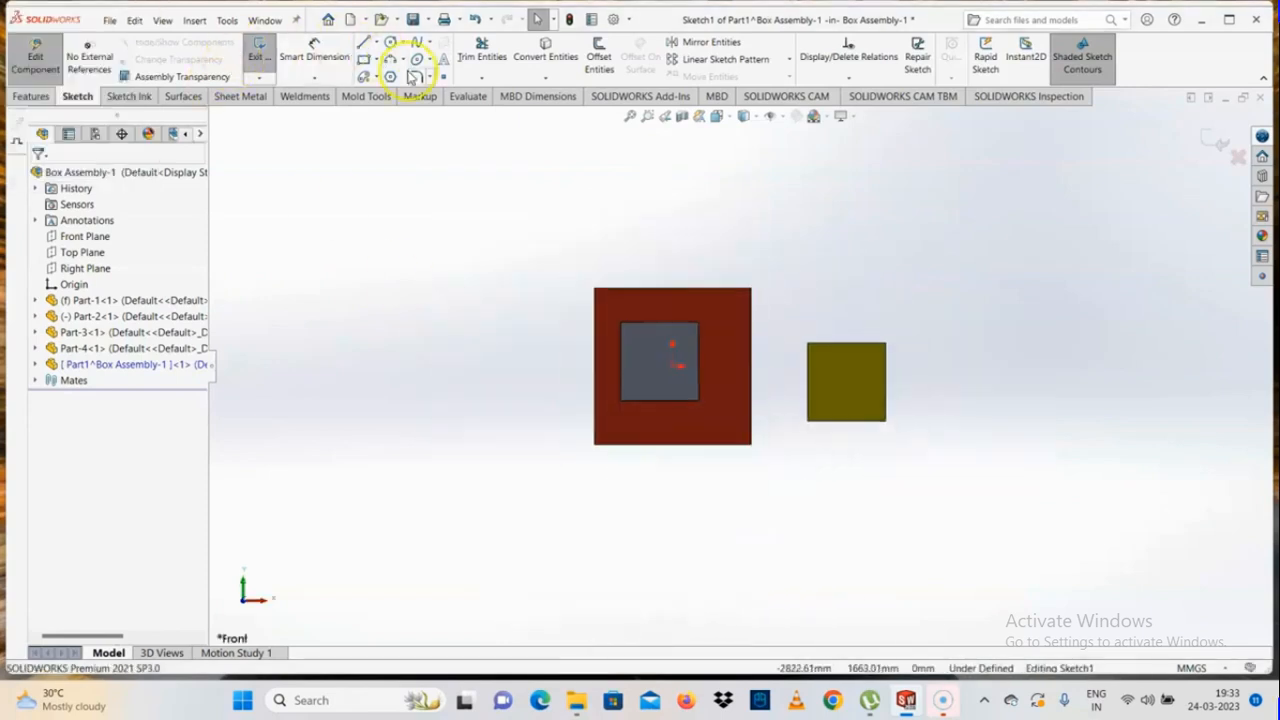
left_click(403, 44)
left_click(420, 75)
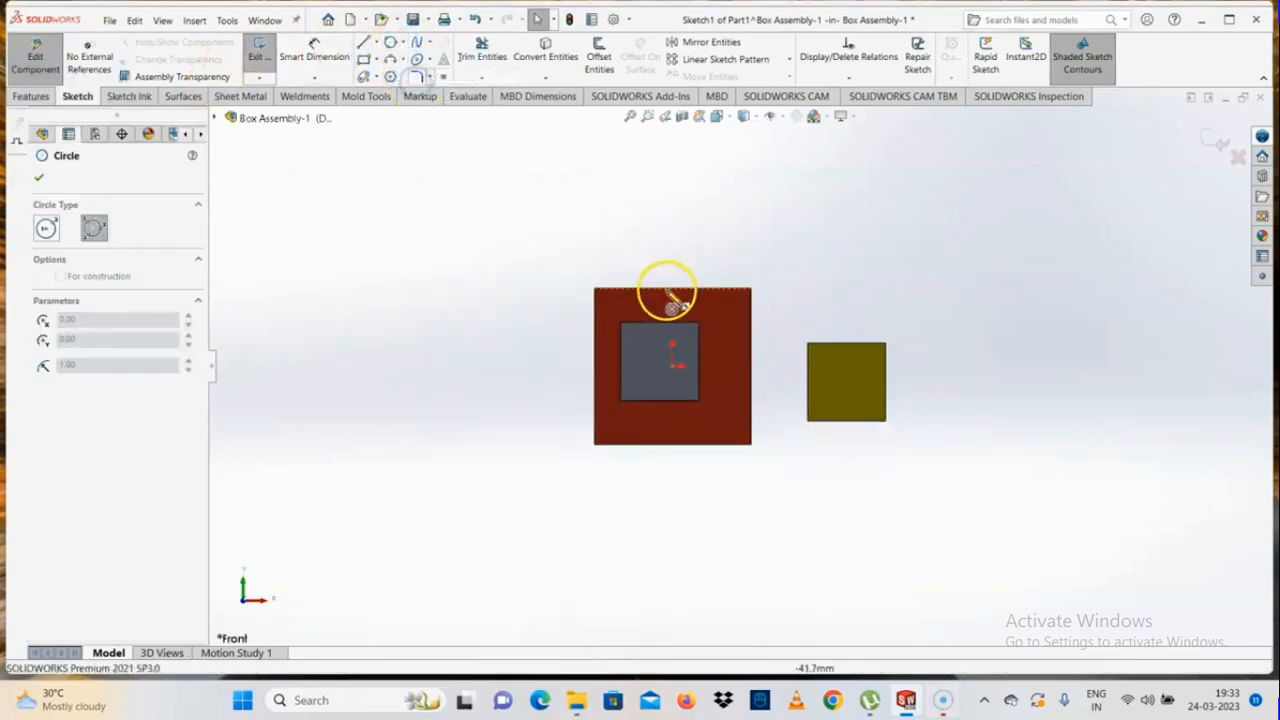
left_click(673, 198)
right_click(673, 198)
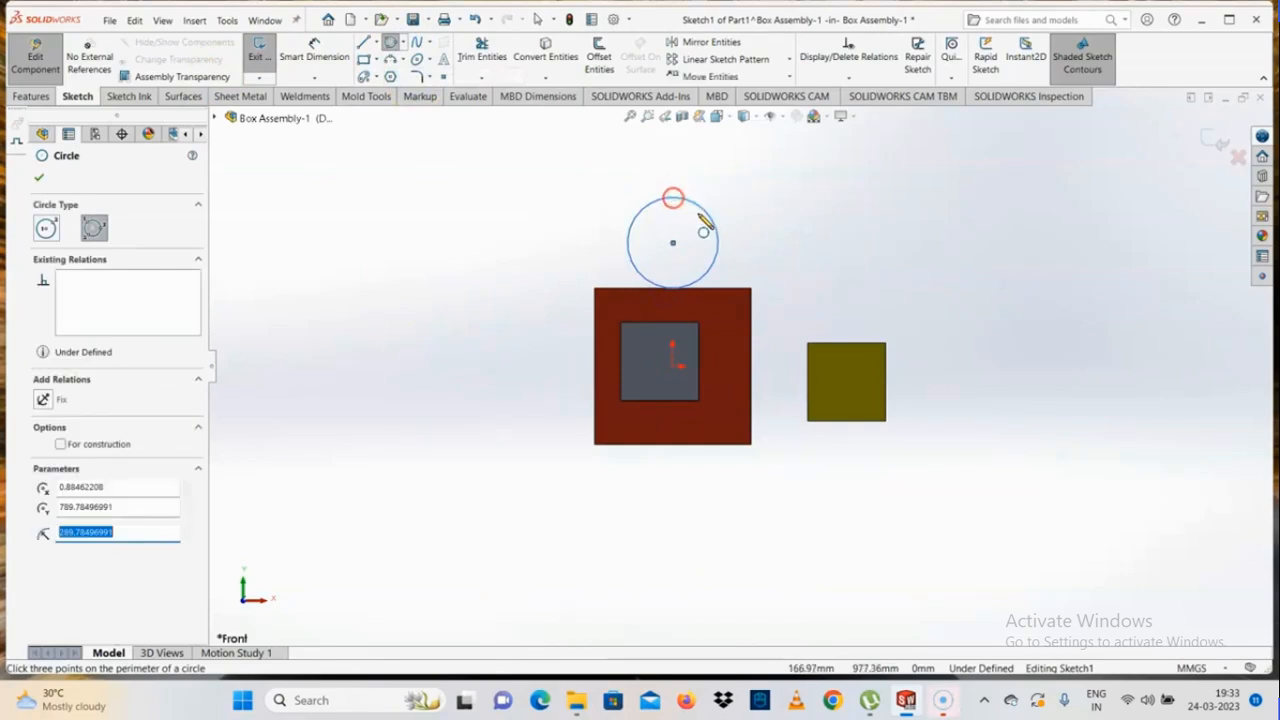
key("Escape")
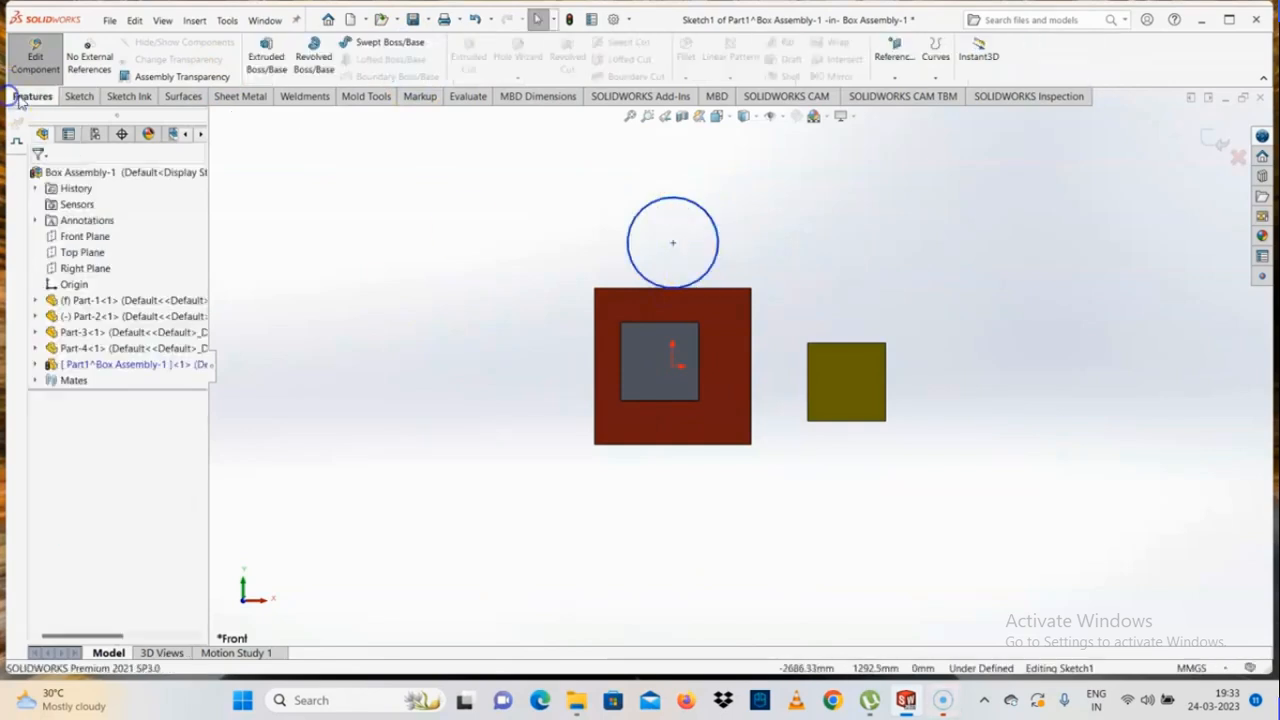
Step: Extrude the circle 500 mm blind in the reversed direction over the red box and return to editing the assembly
left_click(266, 52)
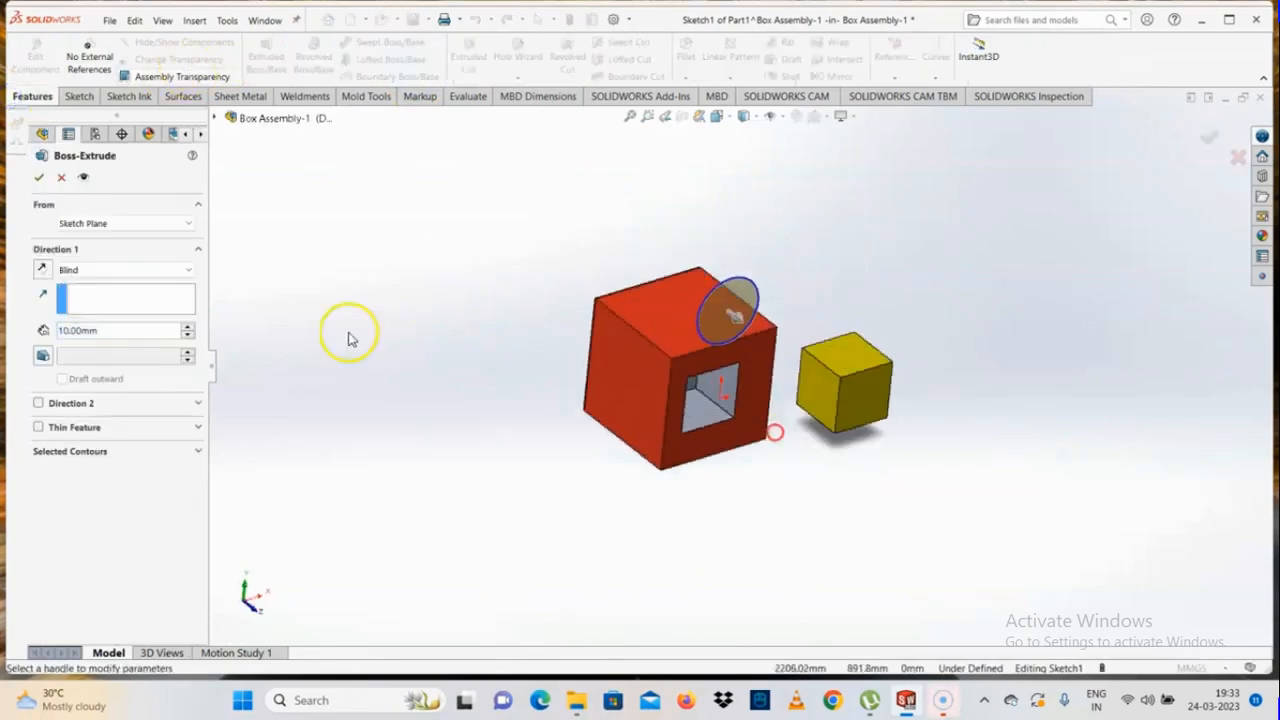
left_click(122, 334)
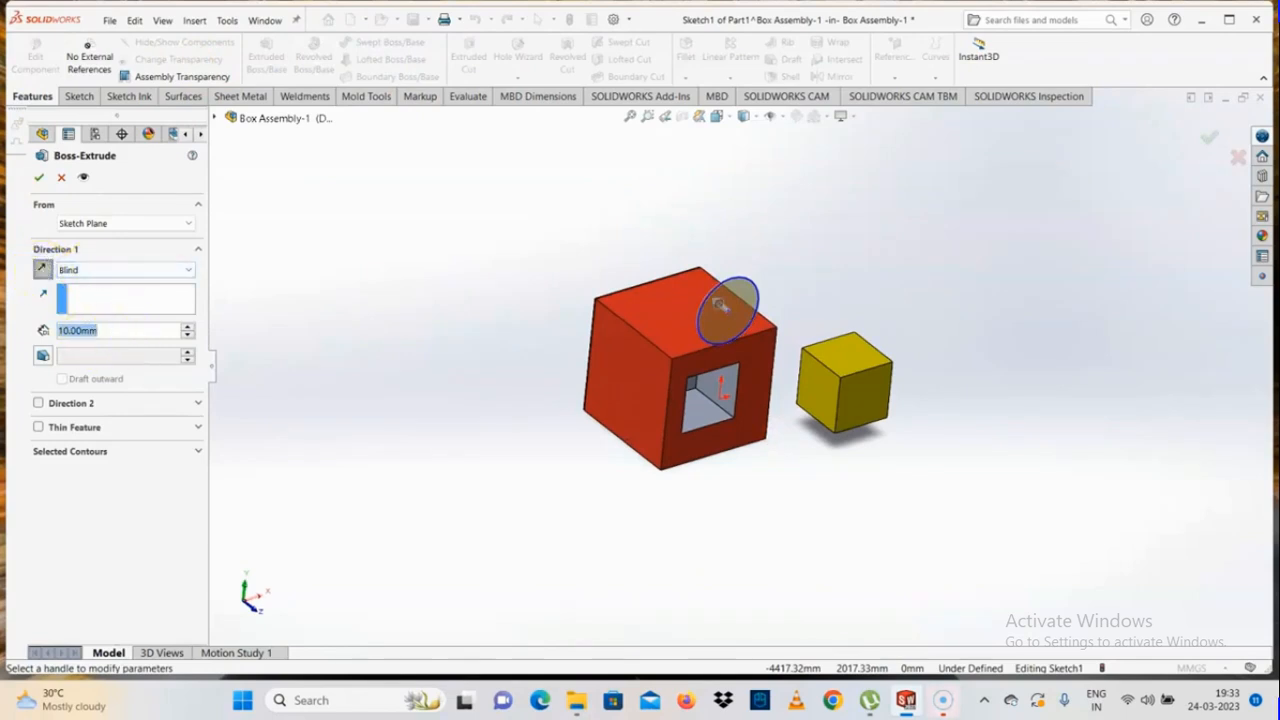
type("150")
key("Return")
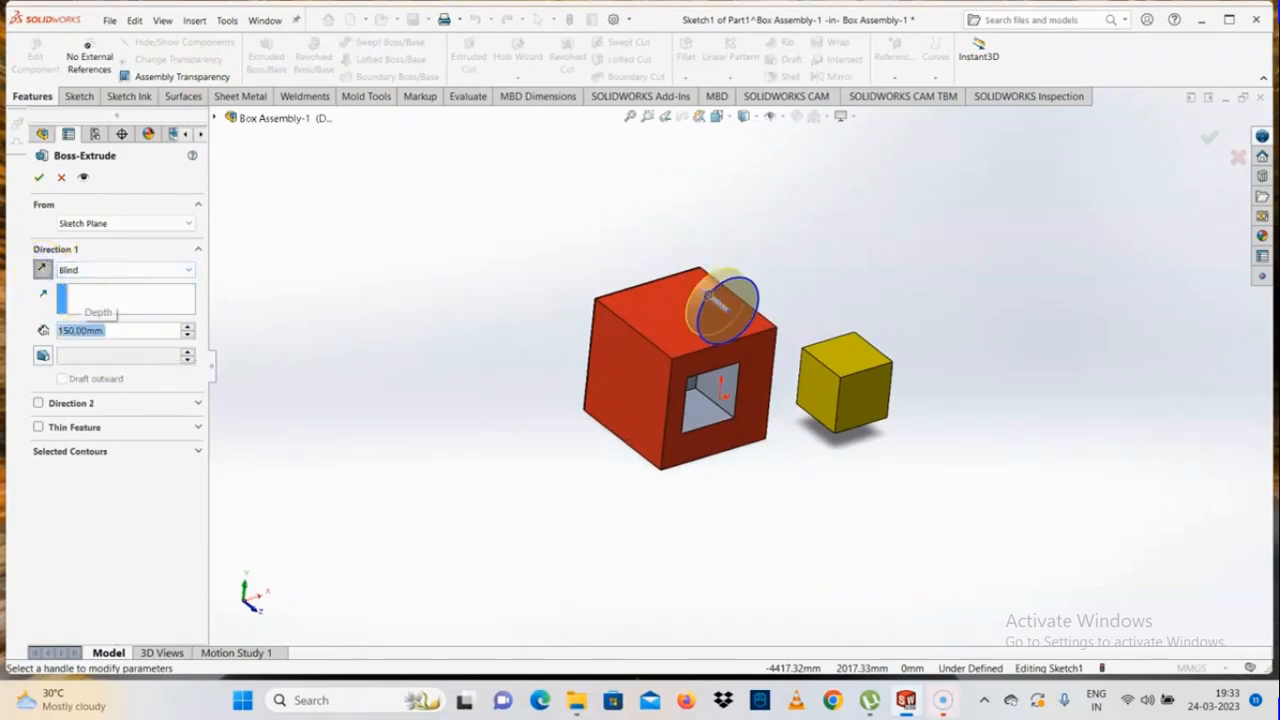
type("500")
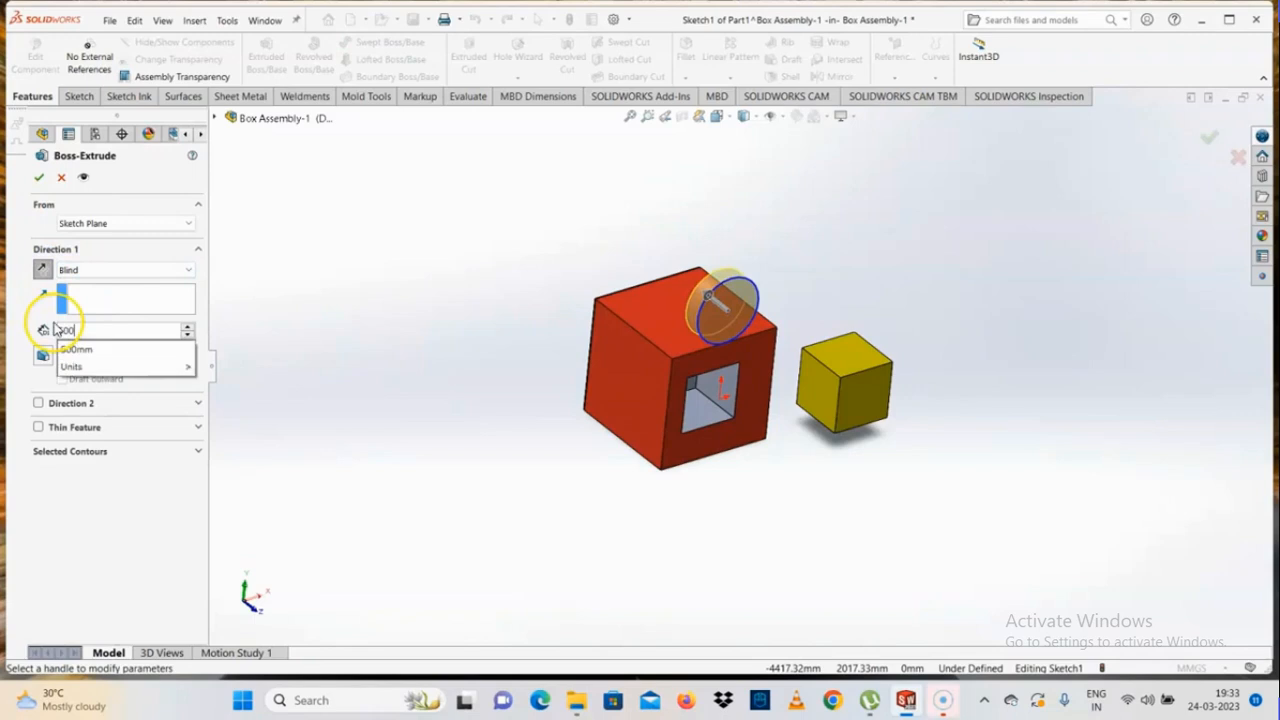
key("Return")
left_click(39, 181)
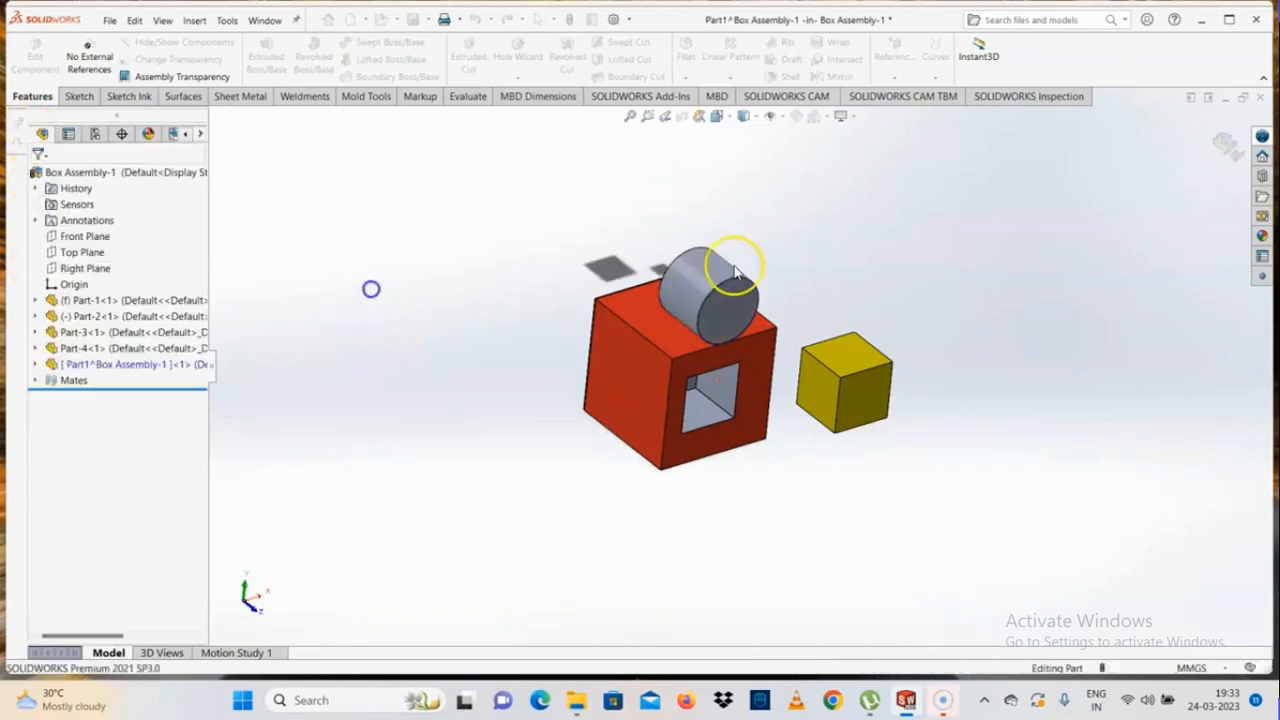
left_click(1226, 146)
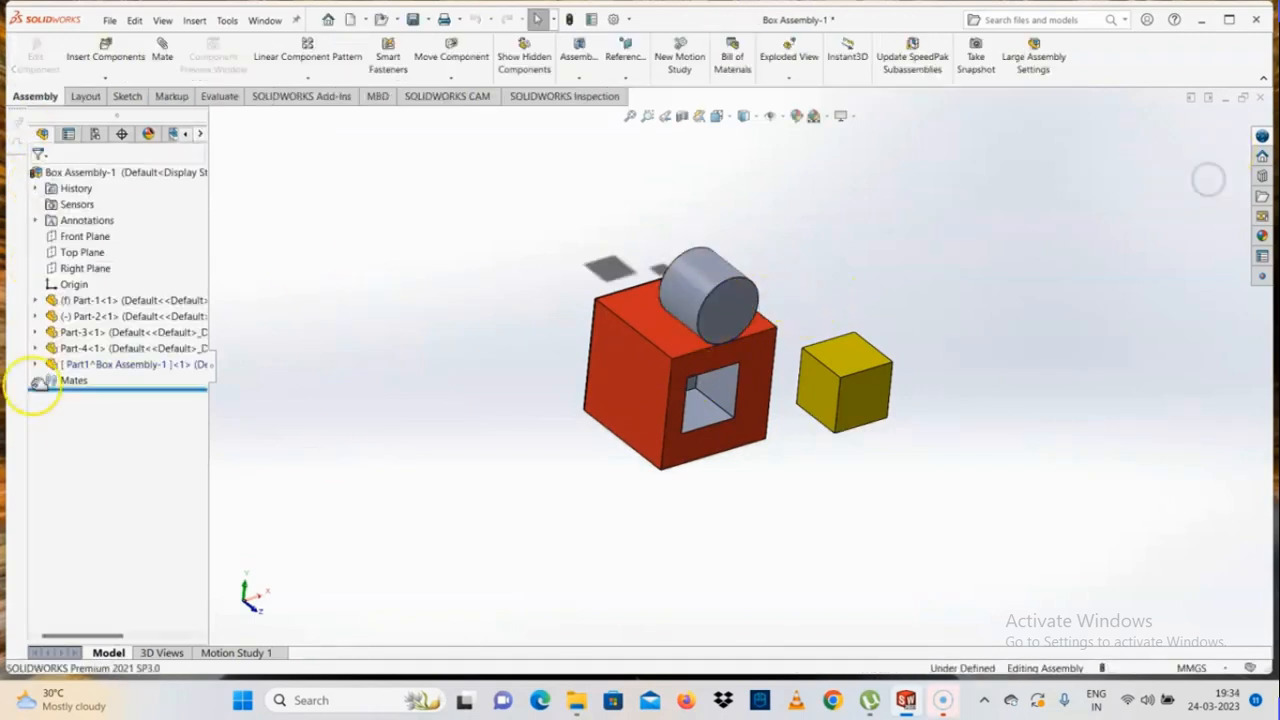
Step: Delete the InPlace1 mate that holds the new cylinder part in position
left_click(79, 366)
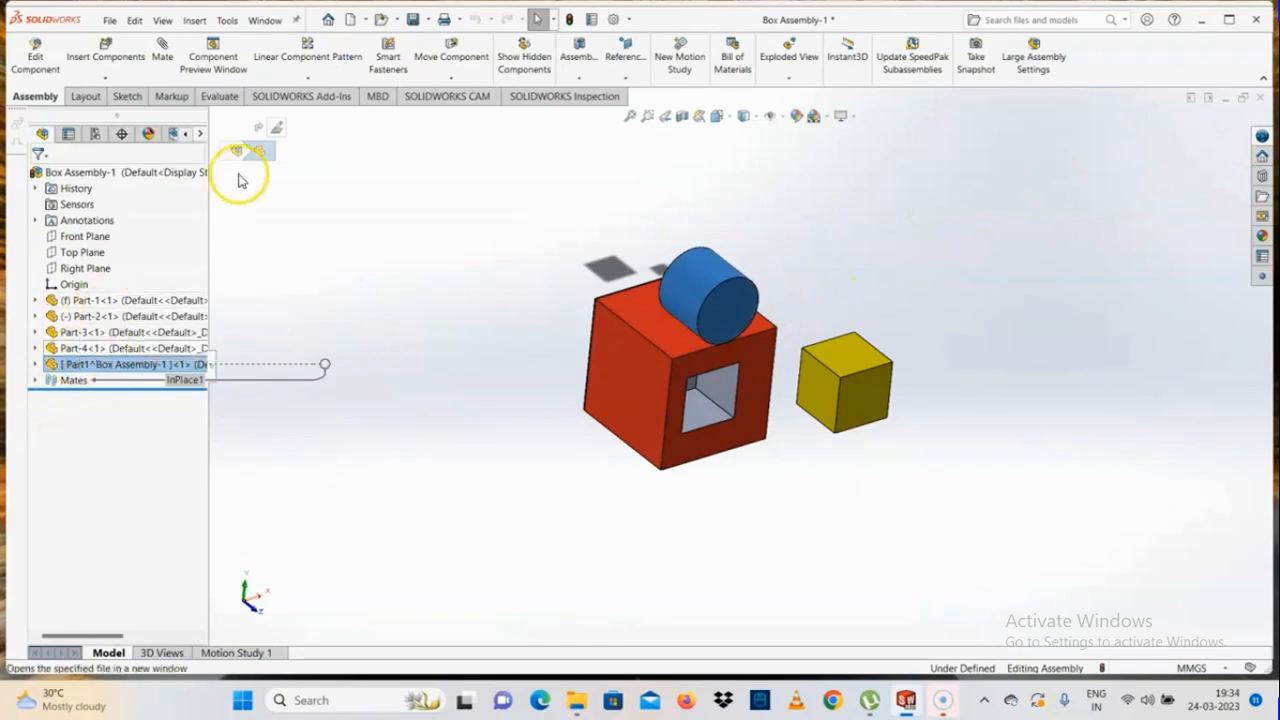
left_click(277, 127)
key("Delete")
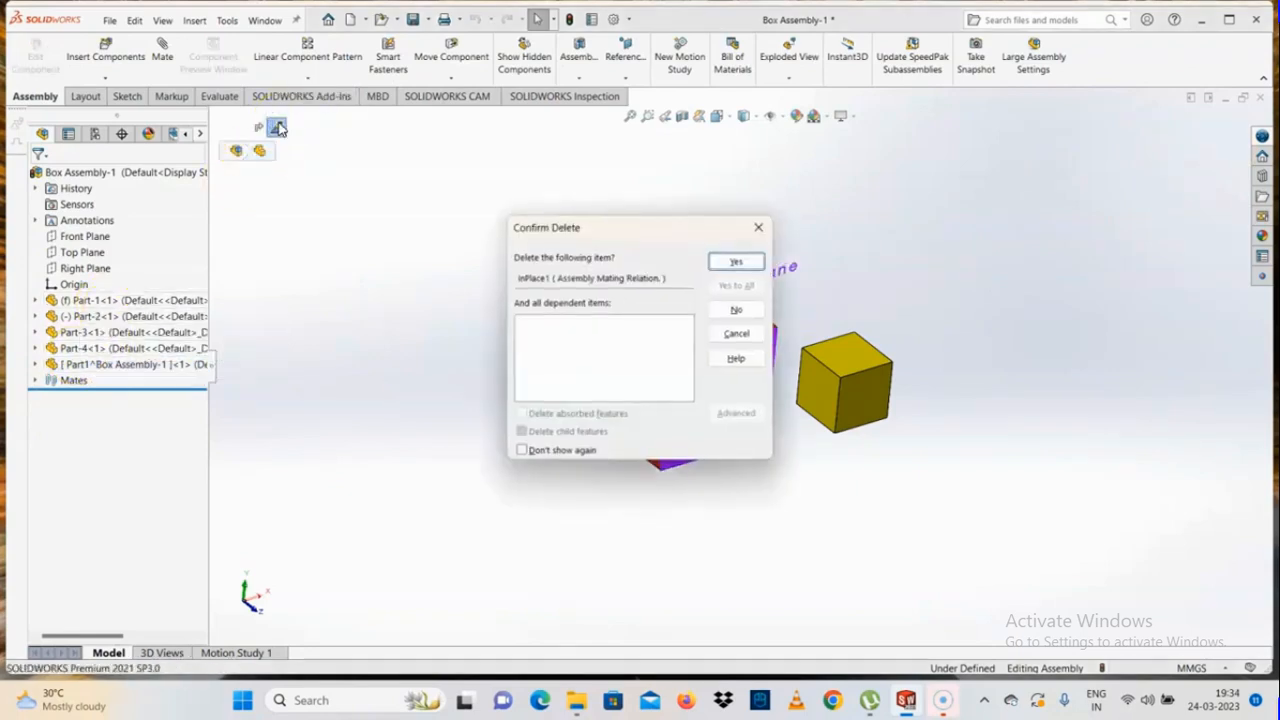
key("Return")
Step: Save the new cylinder part to an external file named part-5 and move the cylinder clear of the red box
left_click(92, 366)
right_click(92, 366)
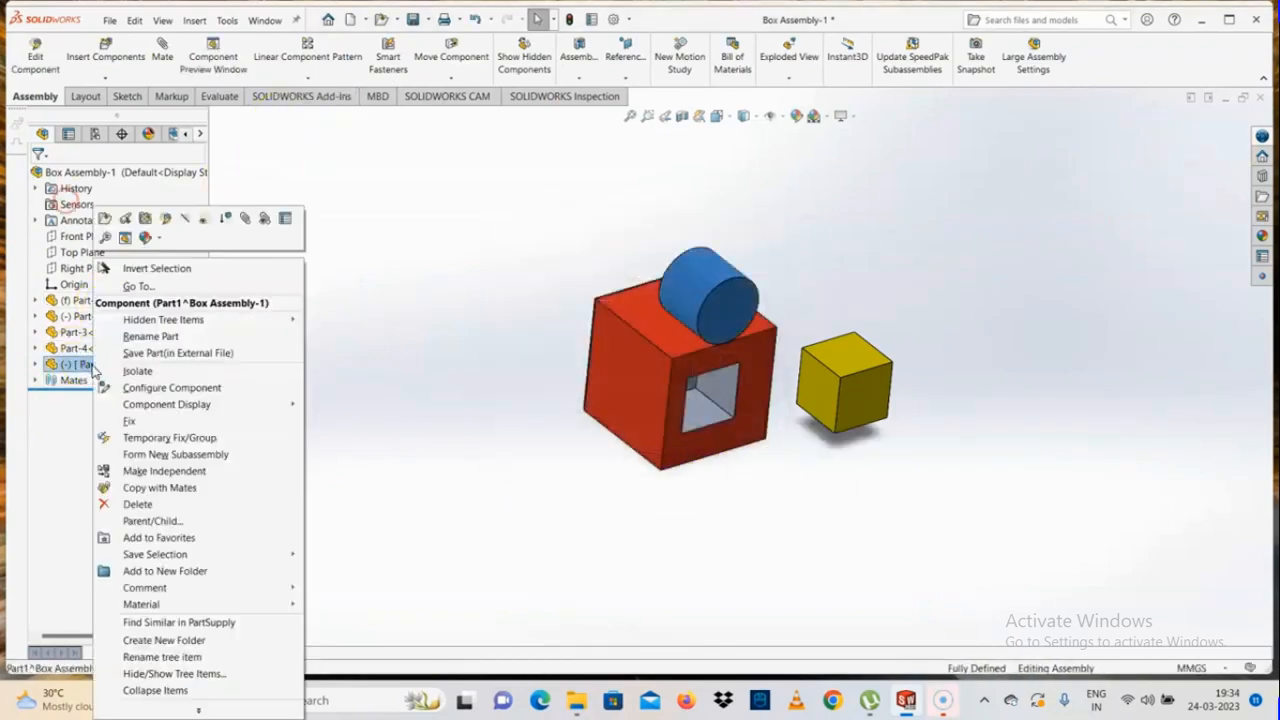
left_click(173, 354)
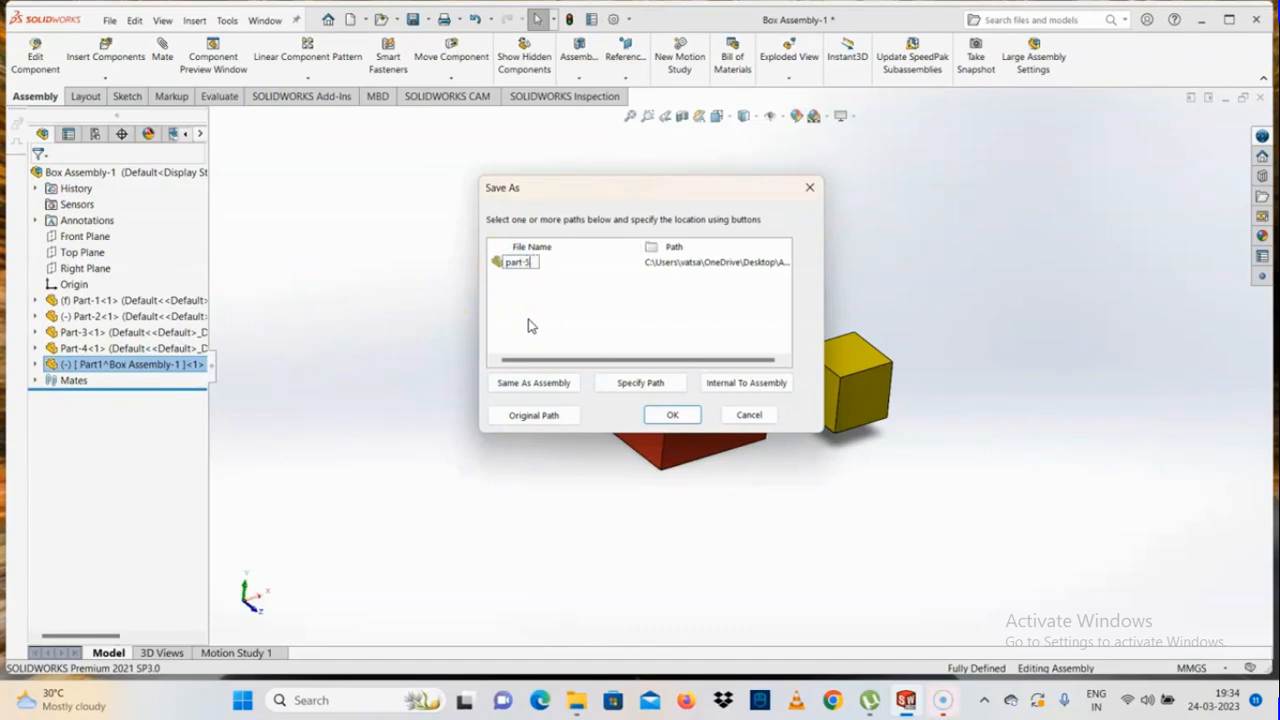
key("Return")
left_click_drag(662, 308, 242, 302)
left_click(563, 611)
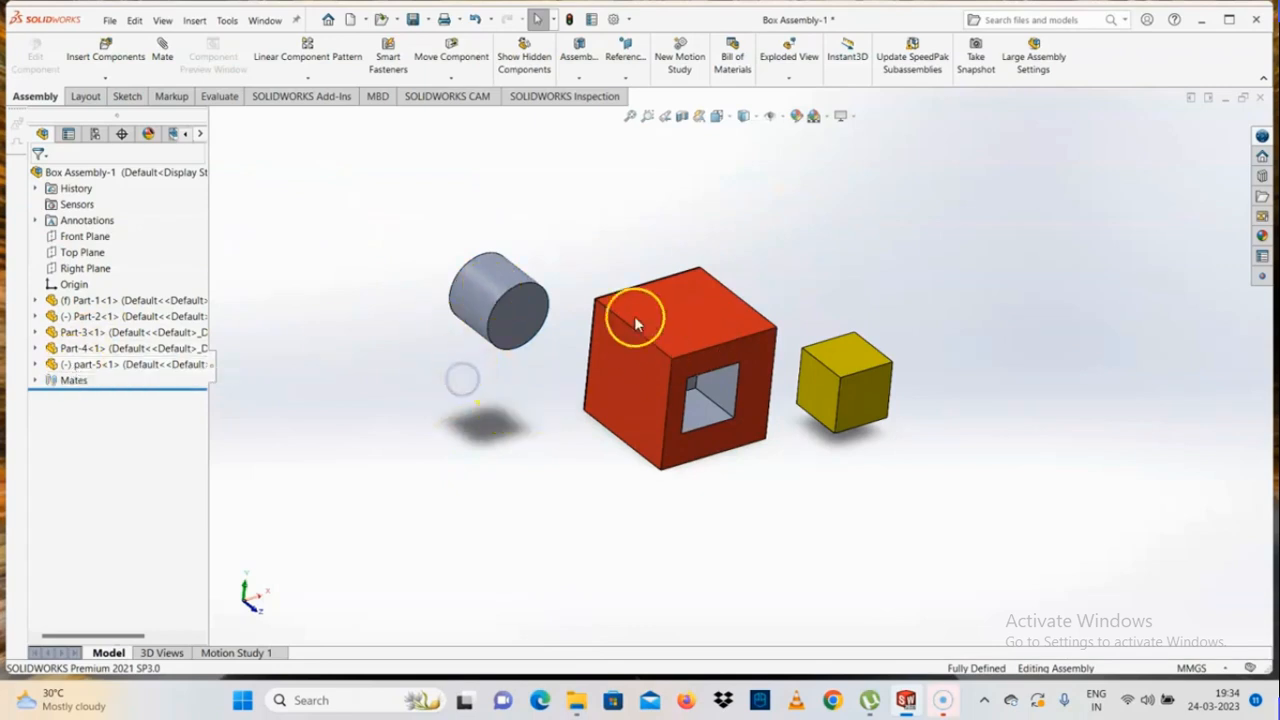
Step: Add a tangent mate between the cylinder's curved face and the top face of the red box
middle_click_drag(522, 295, 524, 152)
left_click(498, 314)
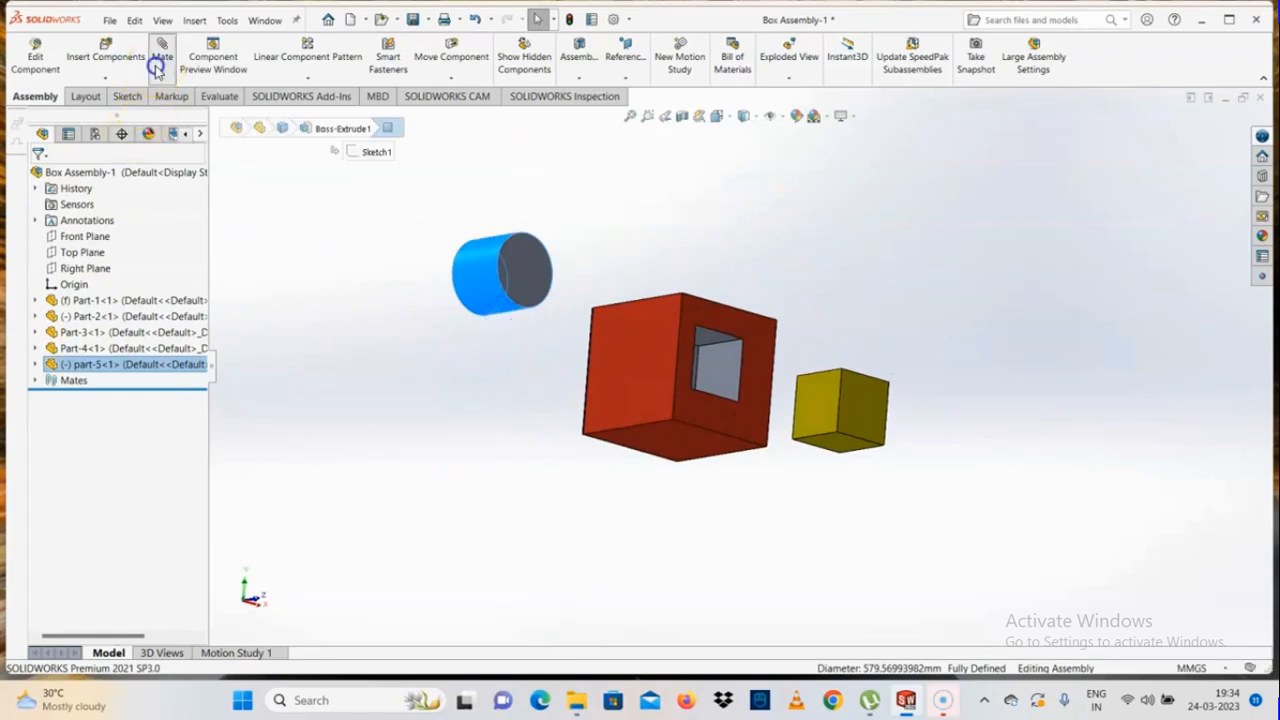
middle_click_drag(674, 314, 663, 450)
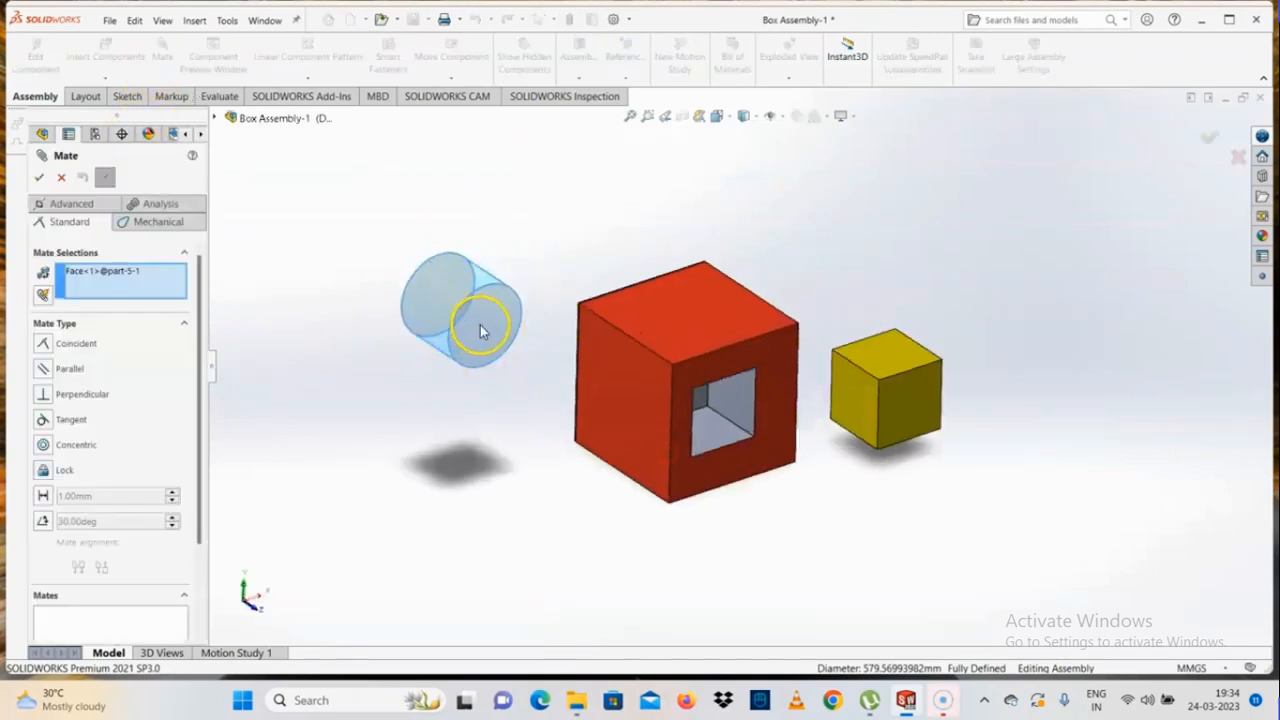
left_click(707, 345)
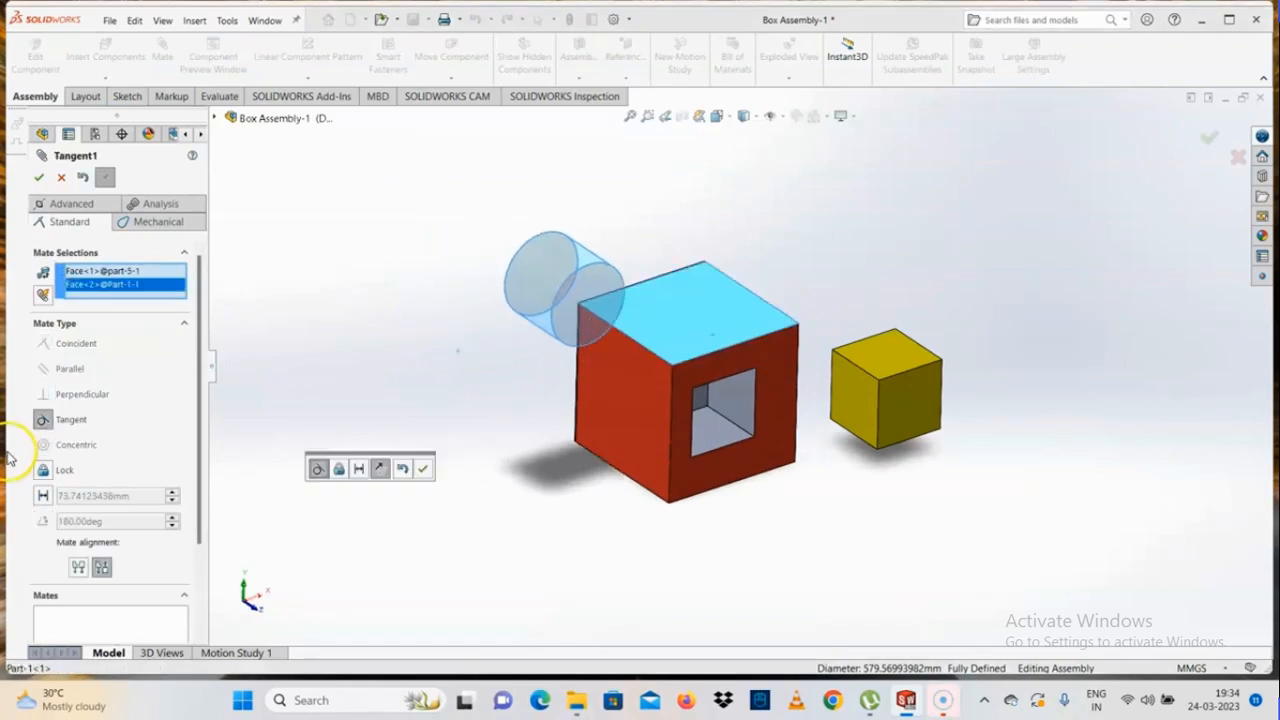
left_click(39, 179)
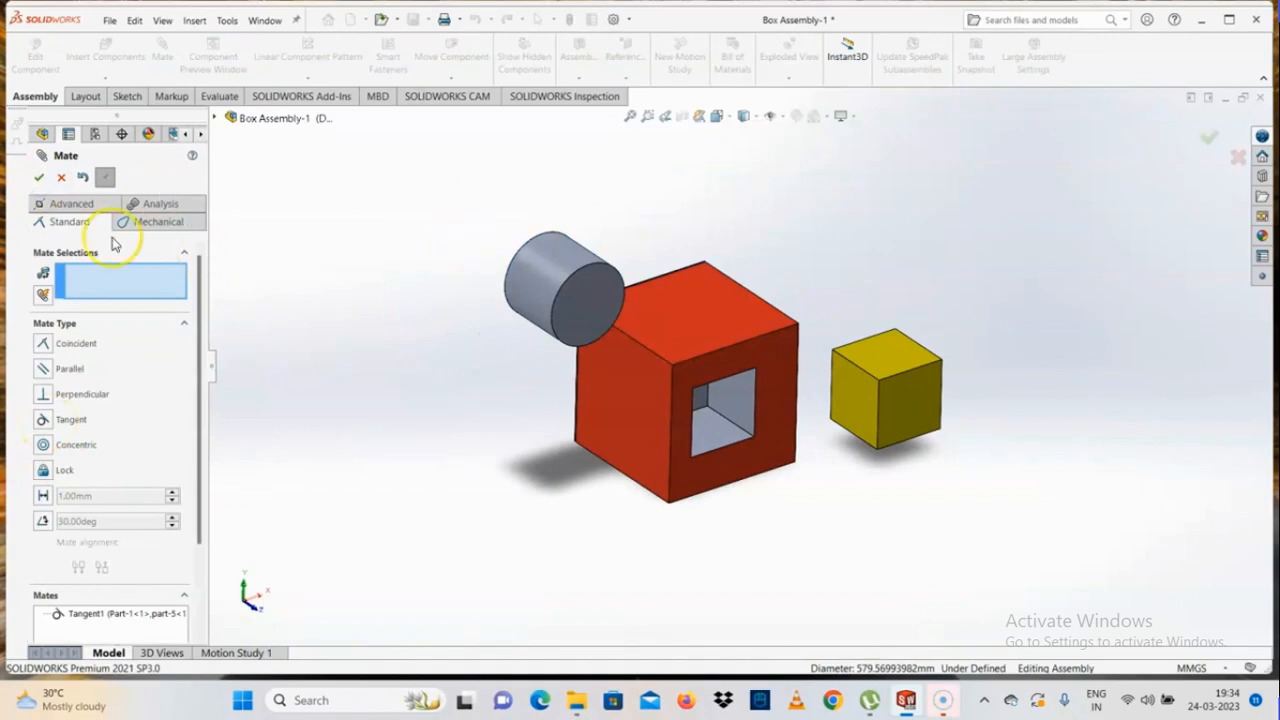
left_click(37, 179)
Step: Slide the cylinder over the red box's top face in the front and angled views to test the tangent mate
key("space")
left_click(640, 440)
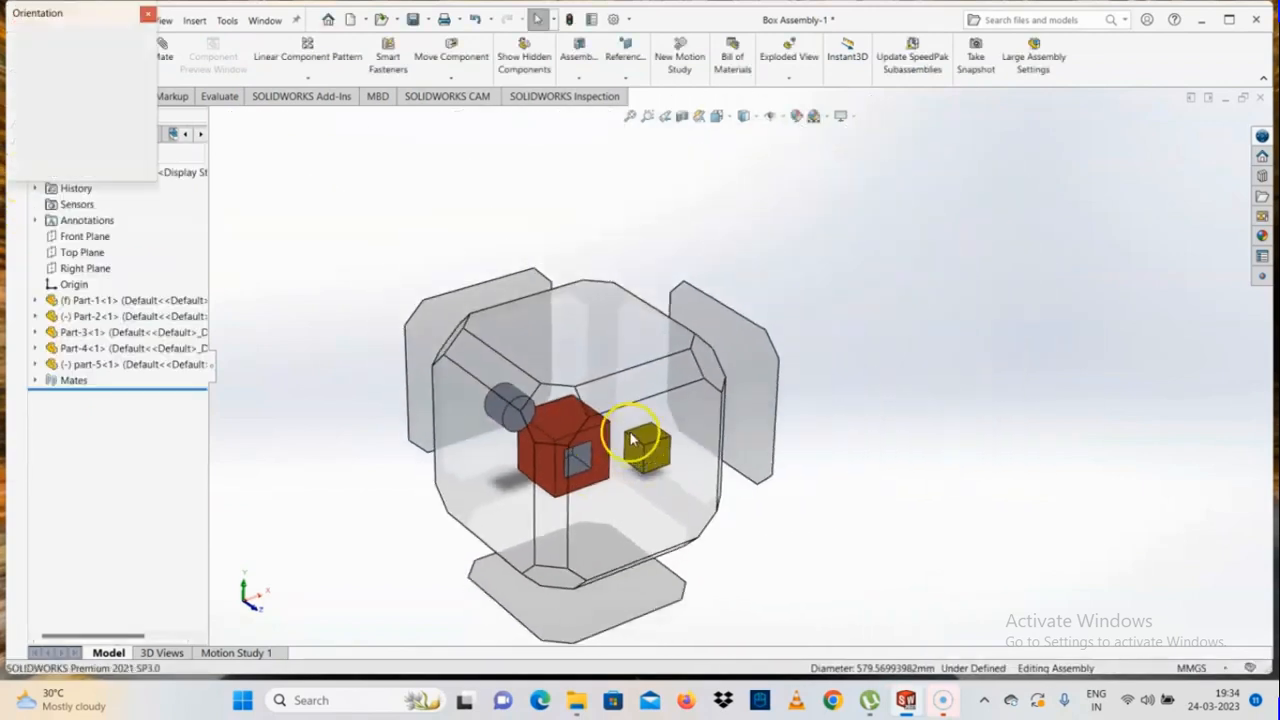
left_click_drag(532, 251, 740, 460)
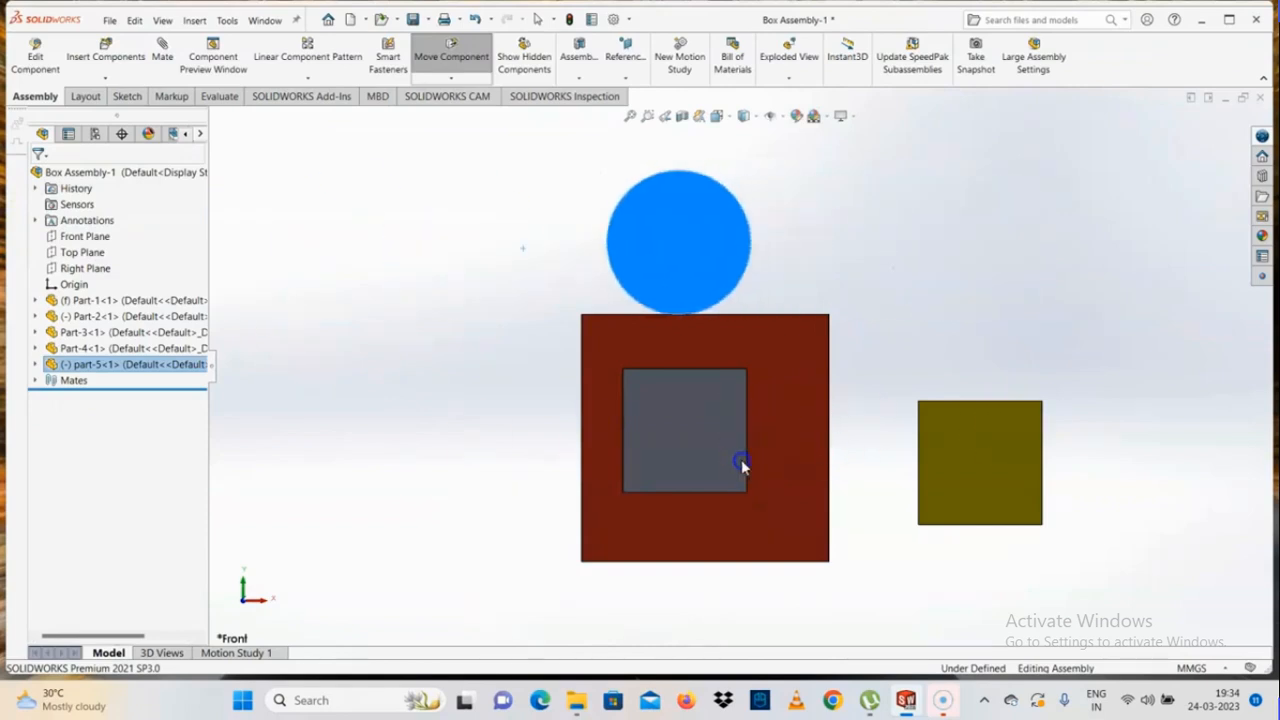
left_click(357, 466)
middle_click_drag(683, 369, 757, 490)
left_click_drag(631, 271, 707, 379)
left_click(347, 229)
middle_click_drag(582, 321, 543, 300)
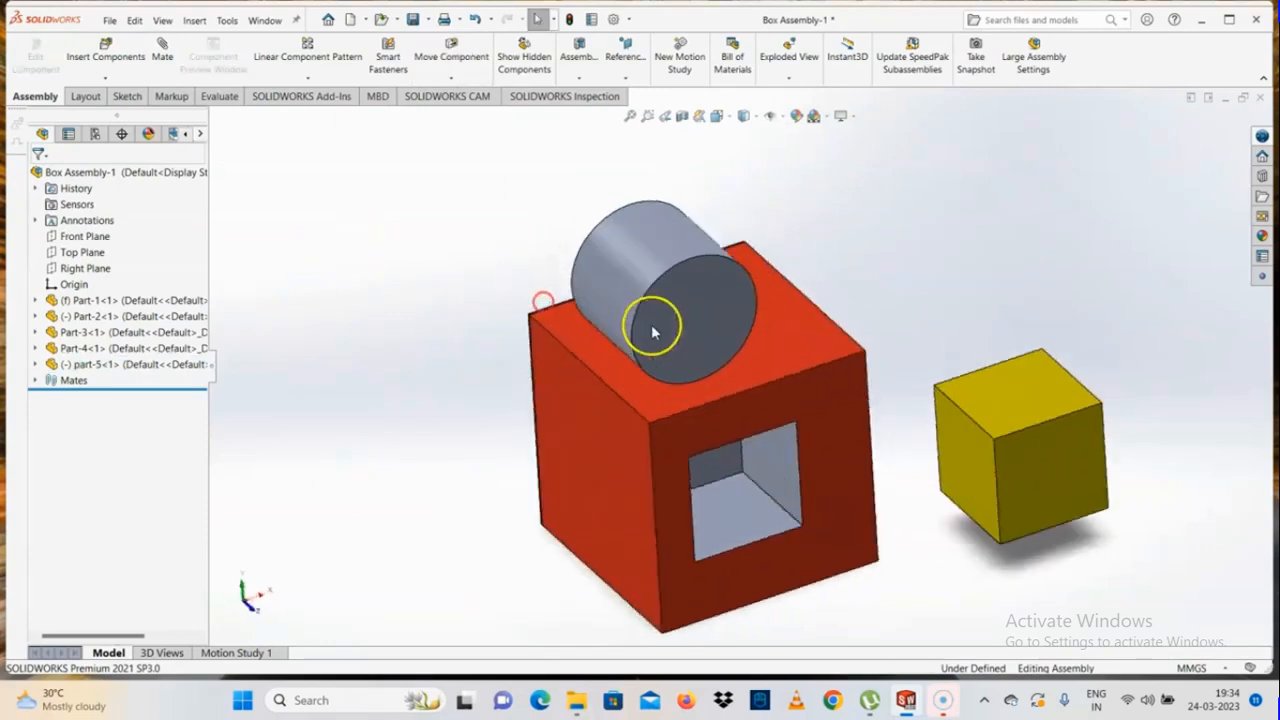
mouse_move(662, 325)
left_mouse_down()
mouse_move(709, 327)
mouse_move(671, 341)
mouse_move(725, 262)
mouse_move(732, 308)
mouse_move(806, 314)
mouse_move(971, 261)
mouse_move(914, 254)
mouse_move(648, 321)
left_mouse_up()
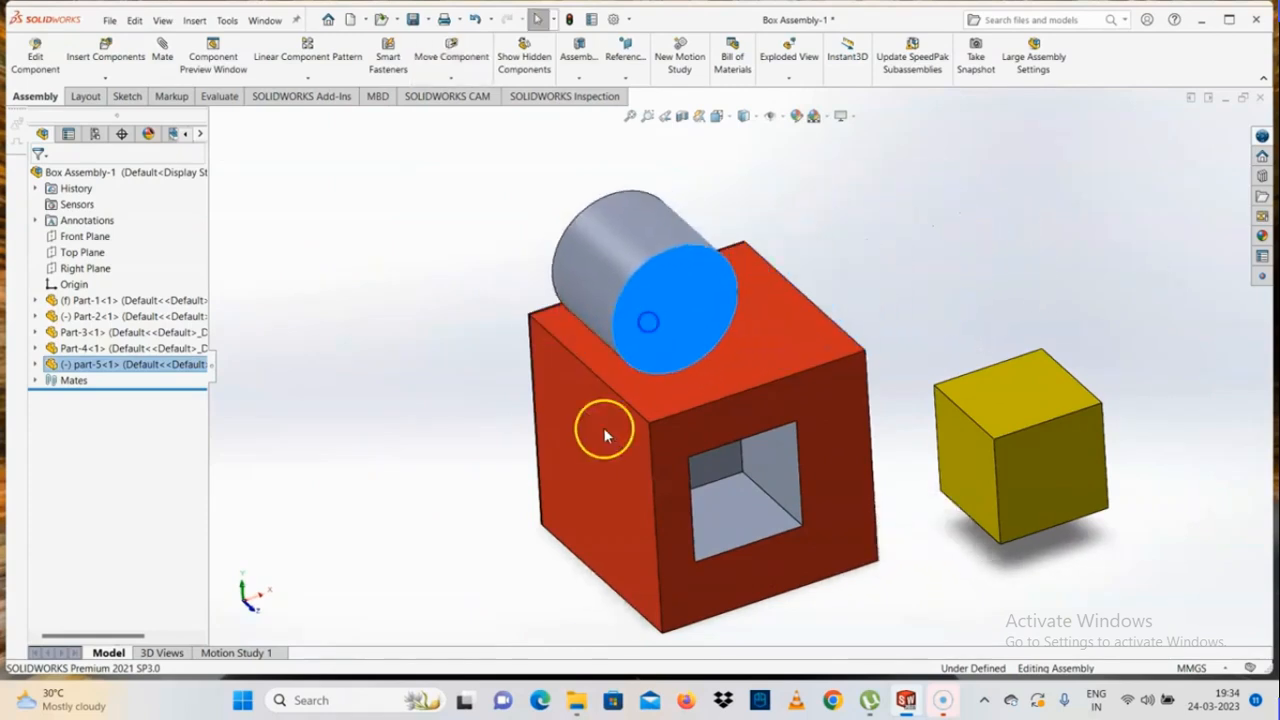
left_click(686, 396)
left_click(404, 279)
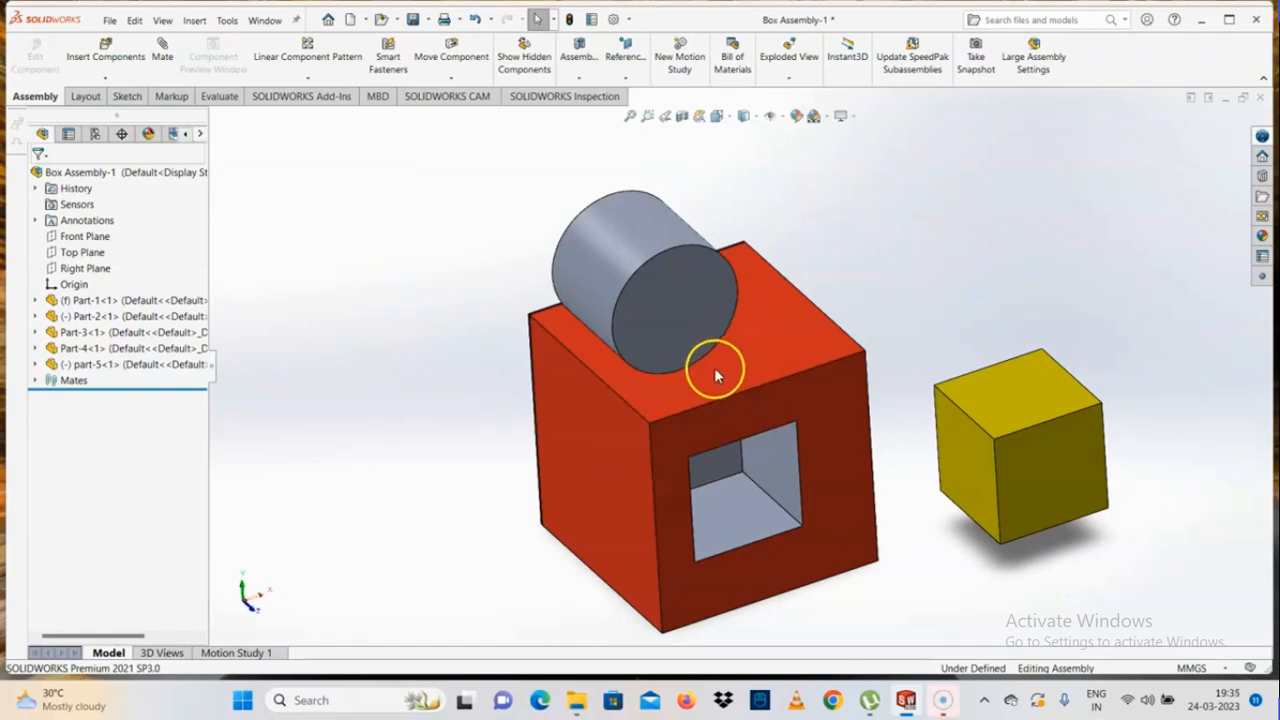
mouse_move(714, 367)
middle_mouse_down()
mouse_move(660, 334)
mouse_move(694, 400)
mouse_move(640, 240)
mouse_move(695, 370)
middle_mouse_up()
scroll(700, 395, "up", 3)
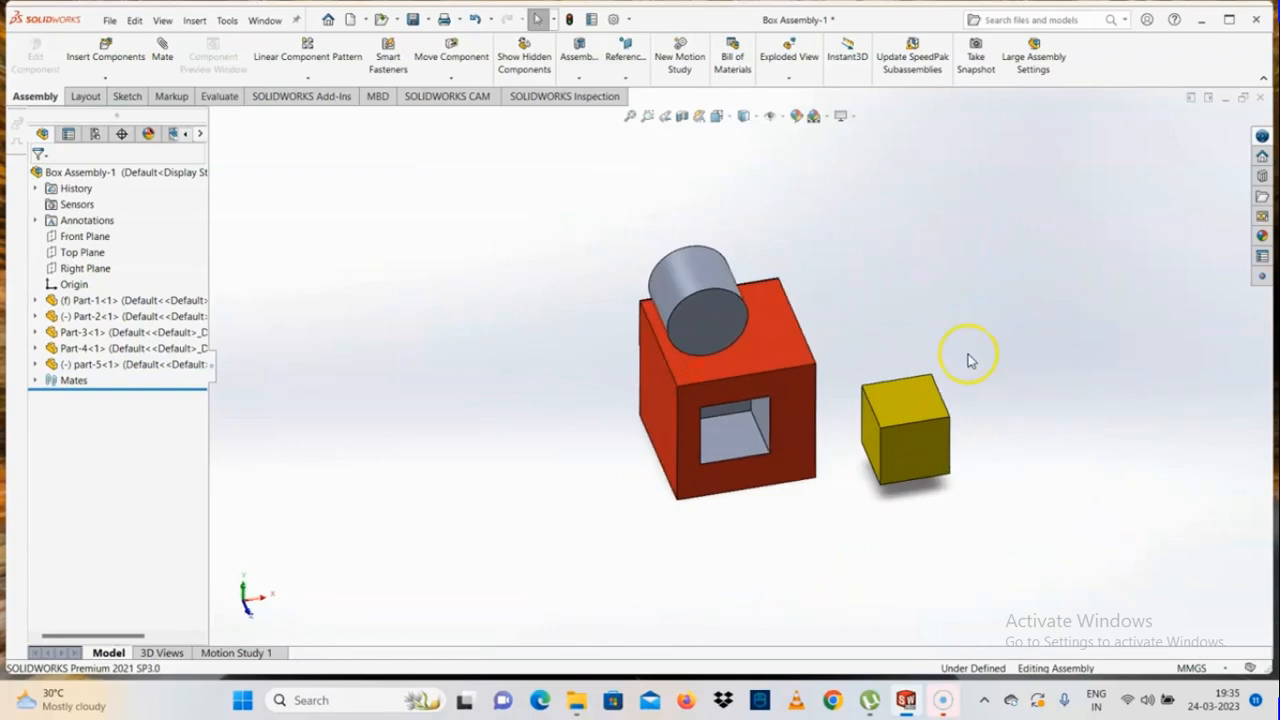
middle_click_drag(968, 360, 843, 320)
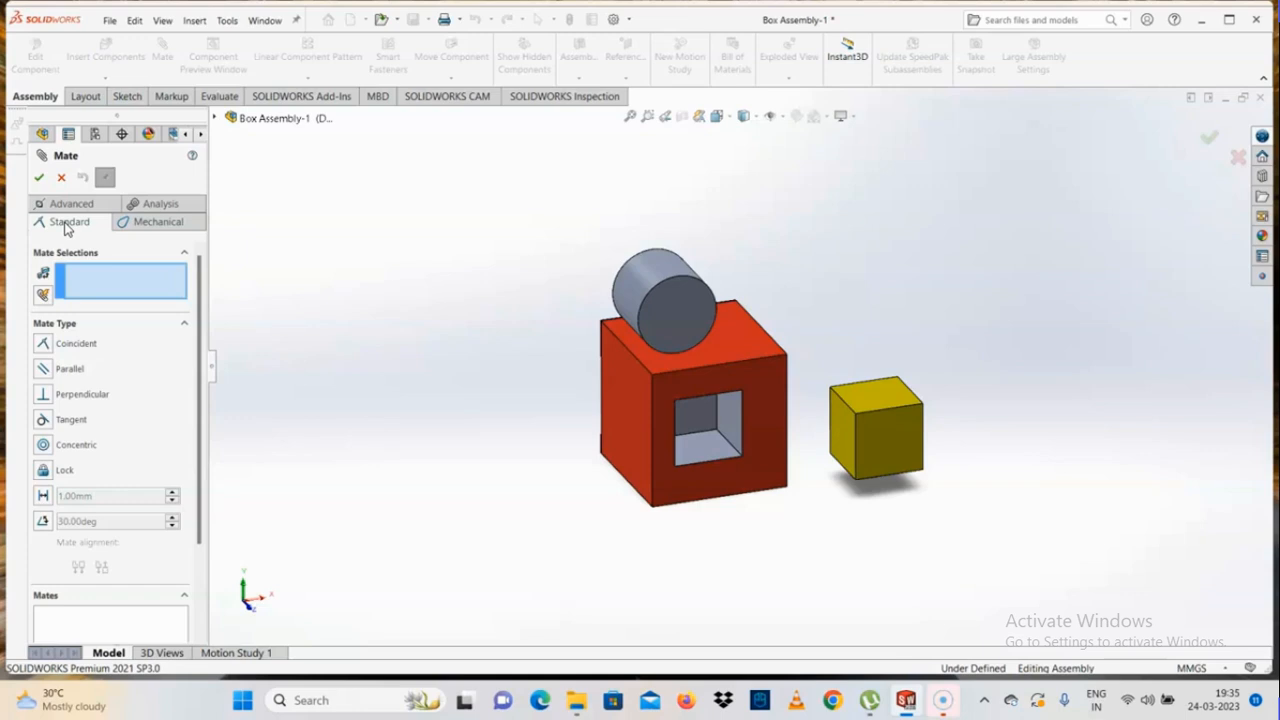
left_click(60, 177)
left_click(443, 346)
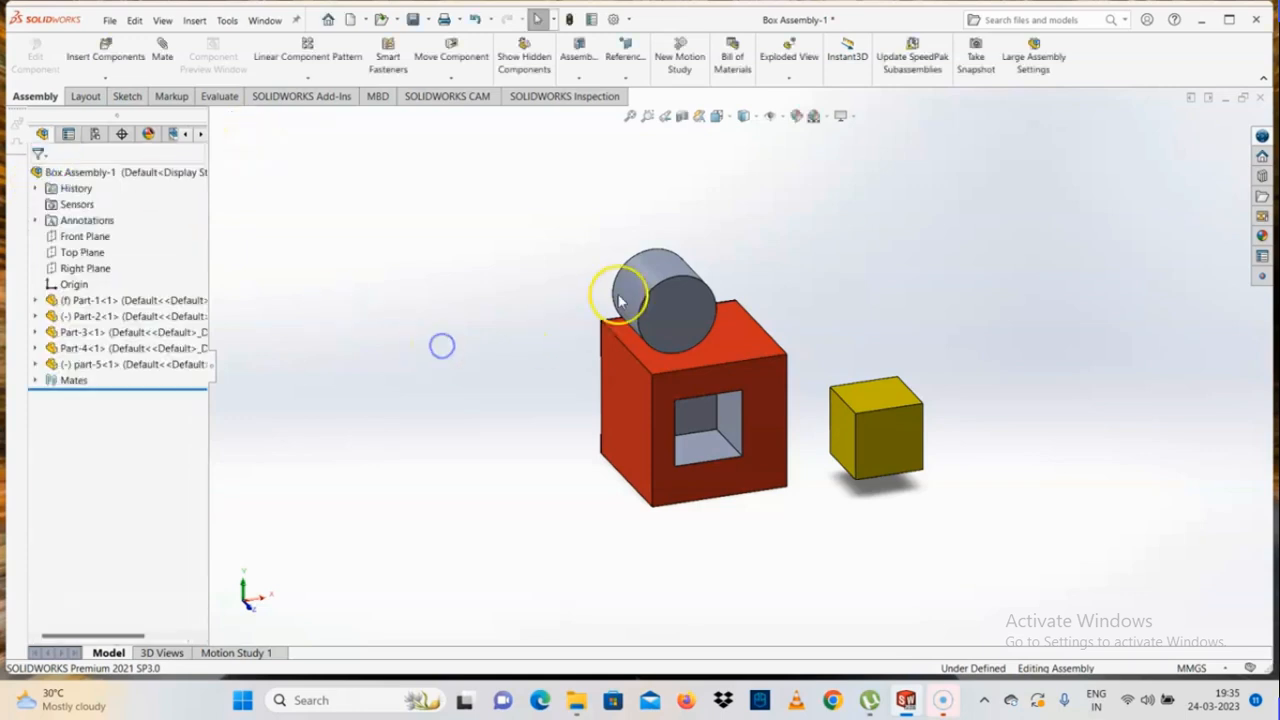
Step: Open the cylinder part on its own and edit the sketch of its extrusion
left_click(636, 290)
left_click(680, 310)
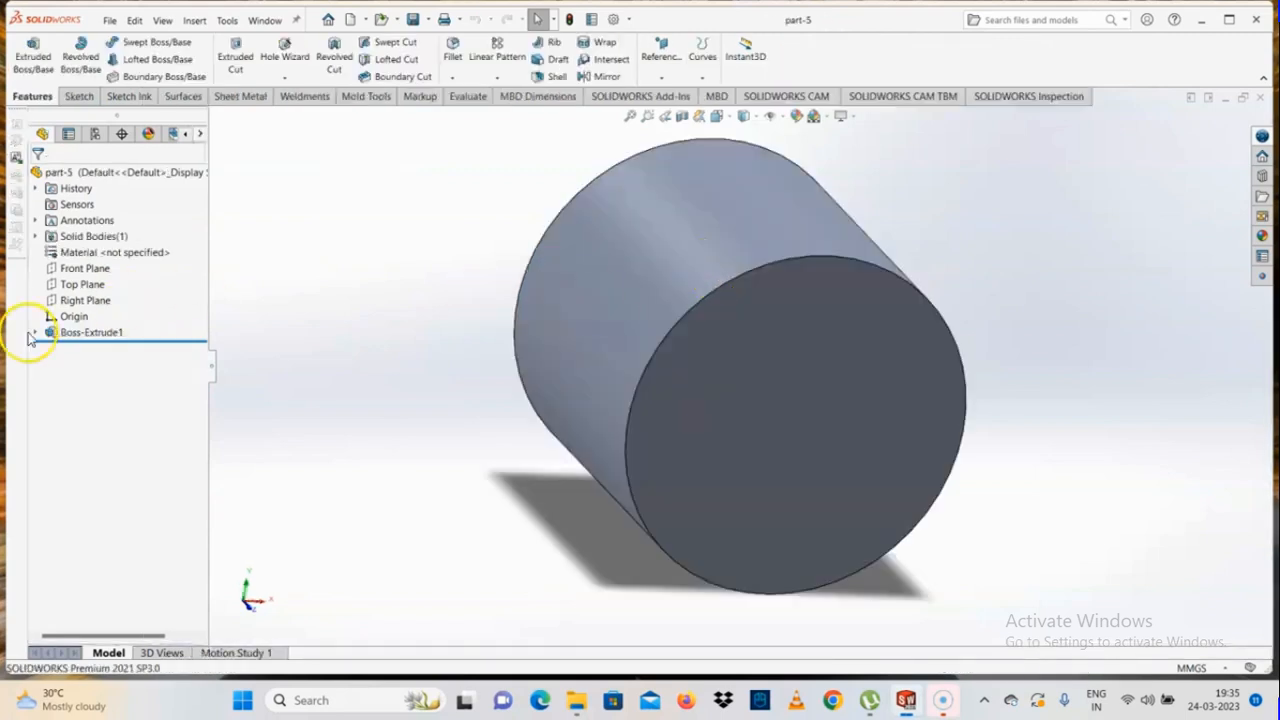
left_click(36, 333)
left_click(100, 348)
left_click(104, 305)
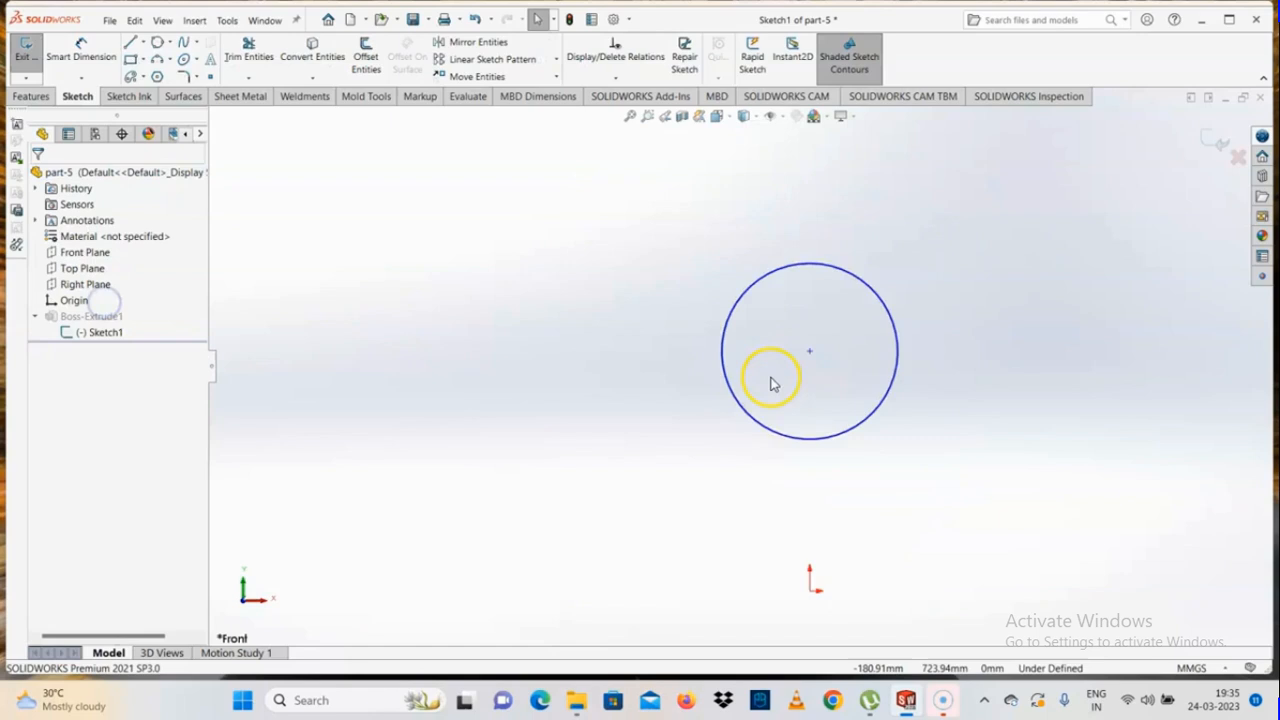
Step: Make the circle's center point coincident with the sketch origin
scroll(870, 378, "down", 1)
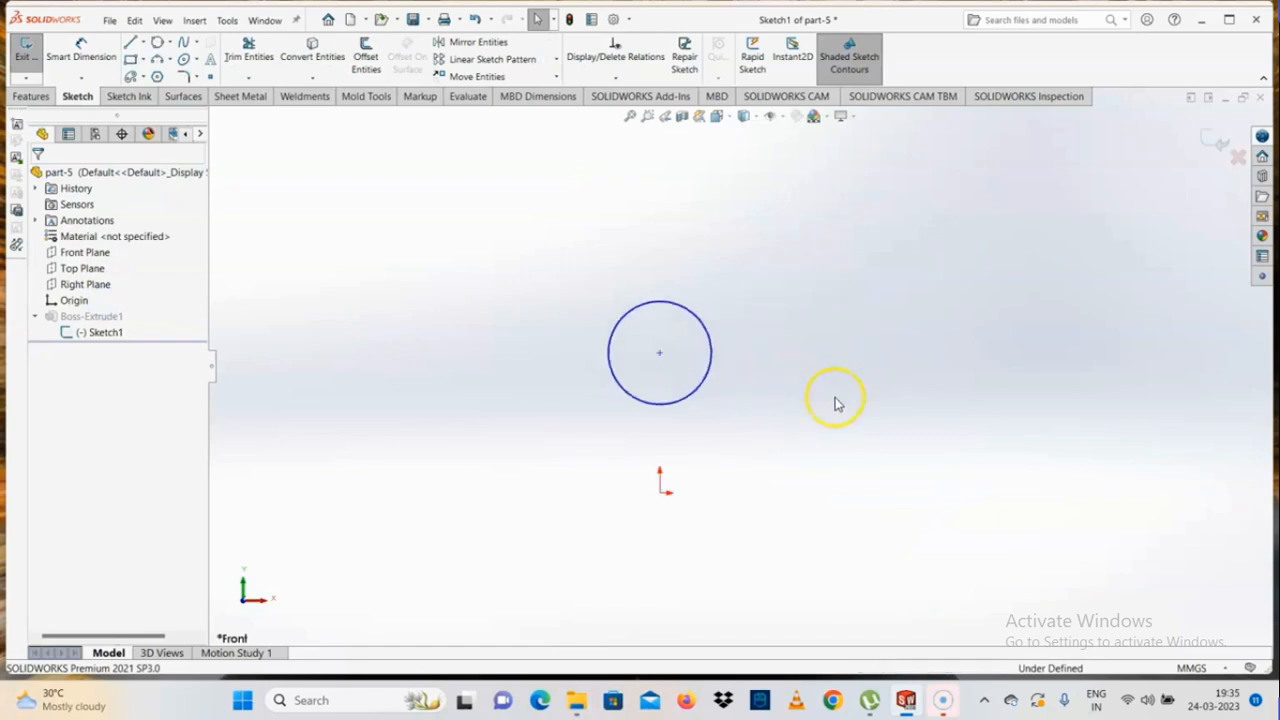
left_click(659, 353)
left_click(660, 490, "ctrl")
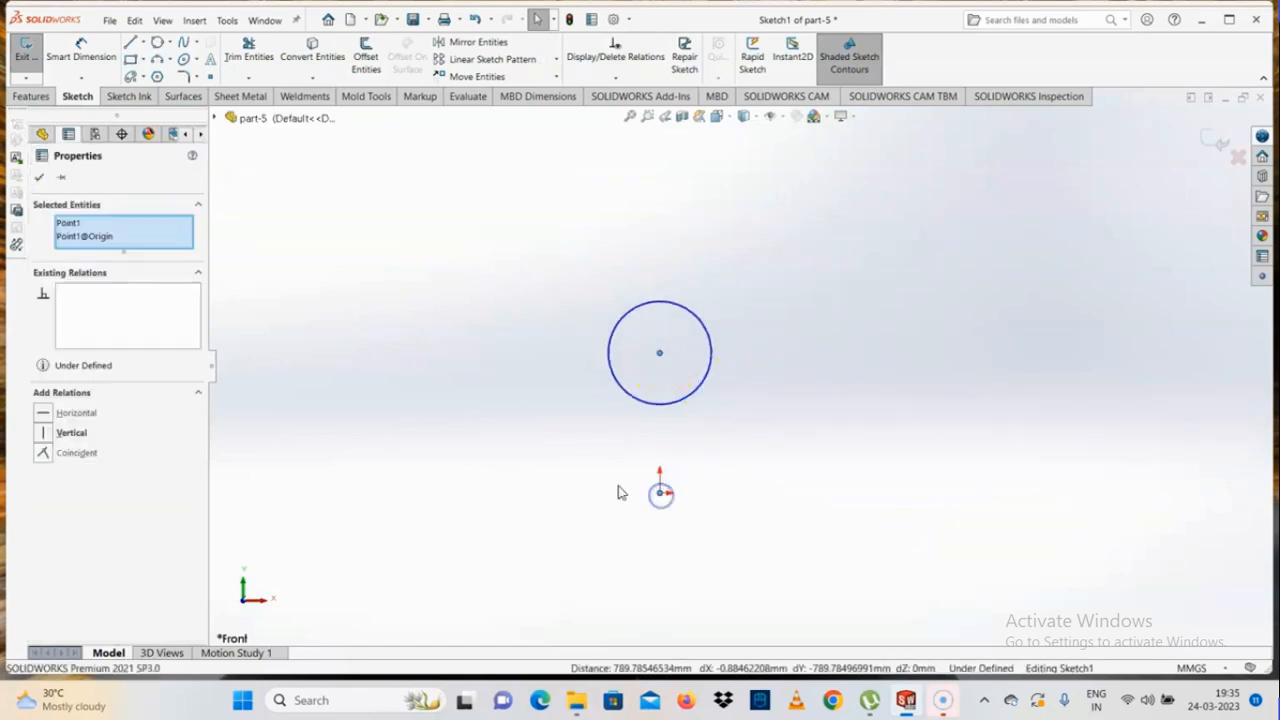
left_click(45, 453)
left_click(786, 503)
scroll(786, 503, "down", 2)
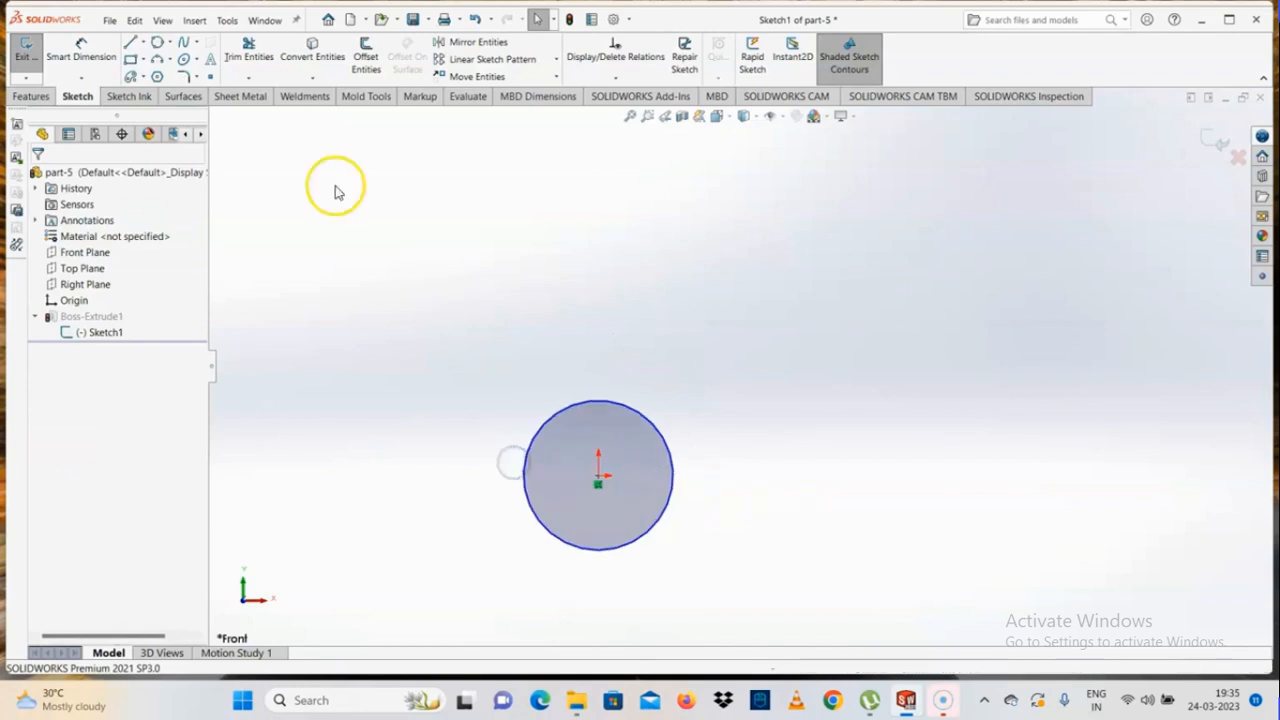
Step: Fully define the circle sketch with automatic relations and dimensions for all entities
left_click(615, 77)
left_click(616, 125)
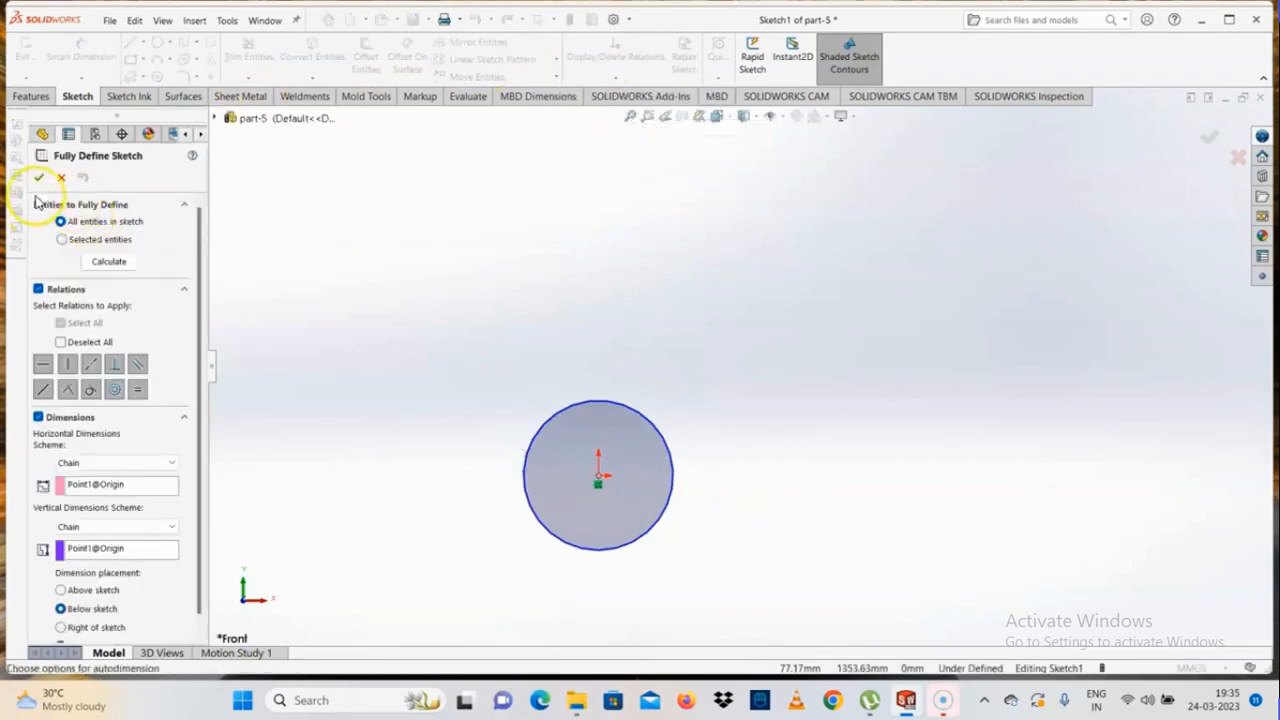
left_click(44, 172)
scroll(688, 503, "down", 1)
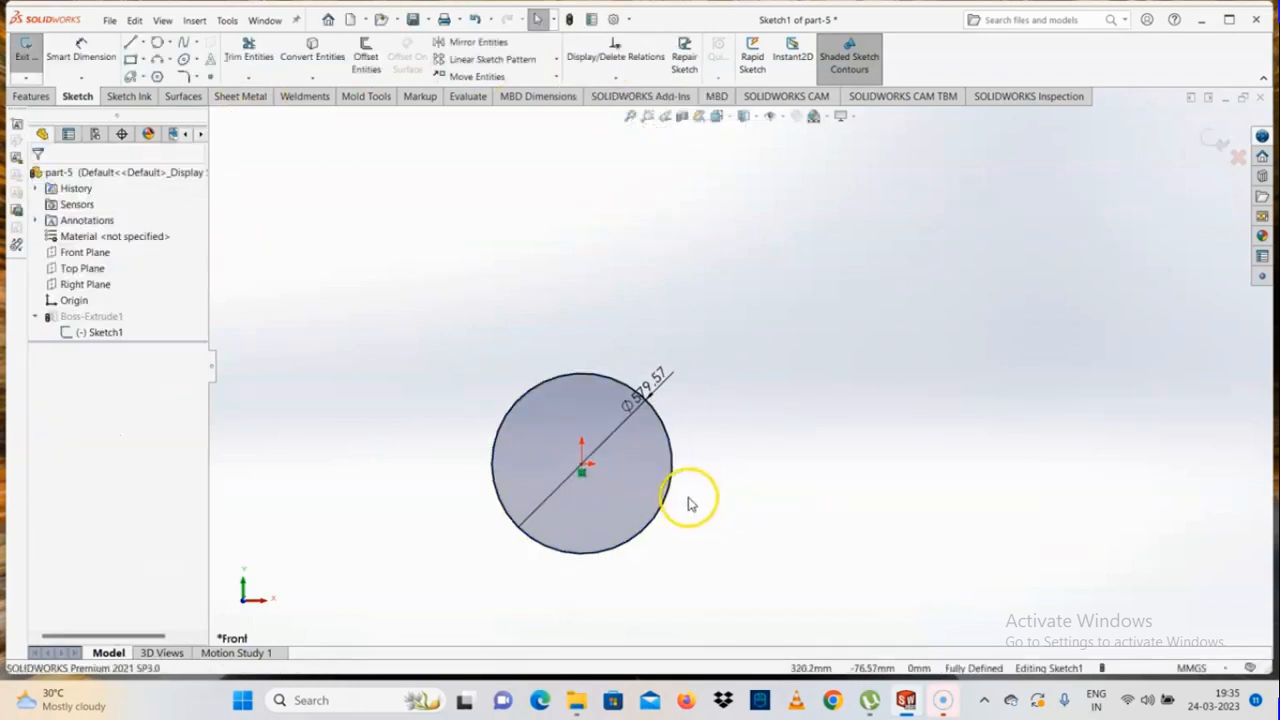
Step: Set the circle's diameter to 50 mm
double_click(658, 382)
type("50")
key("Return")
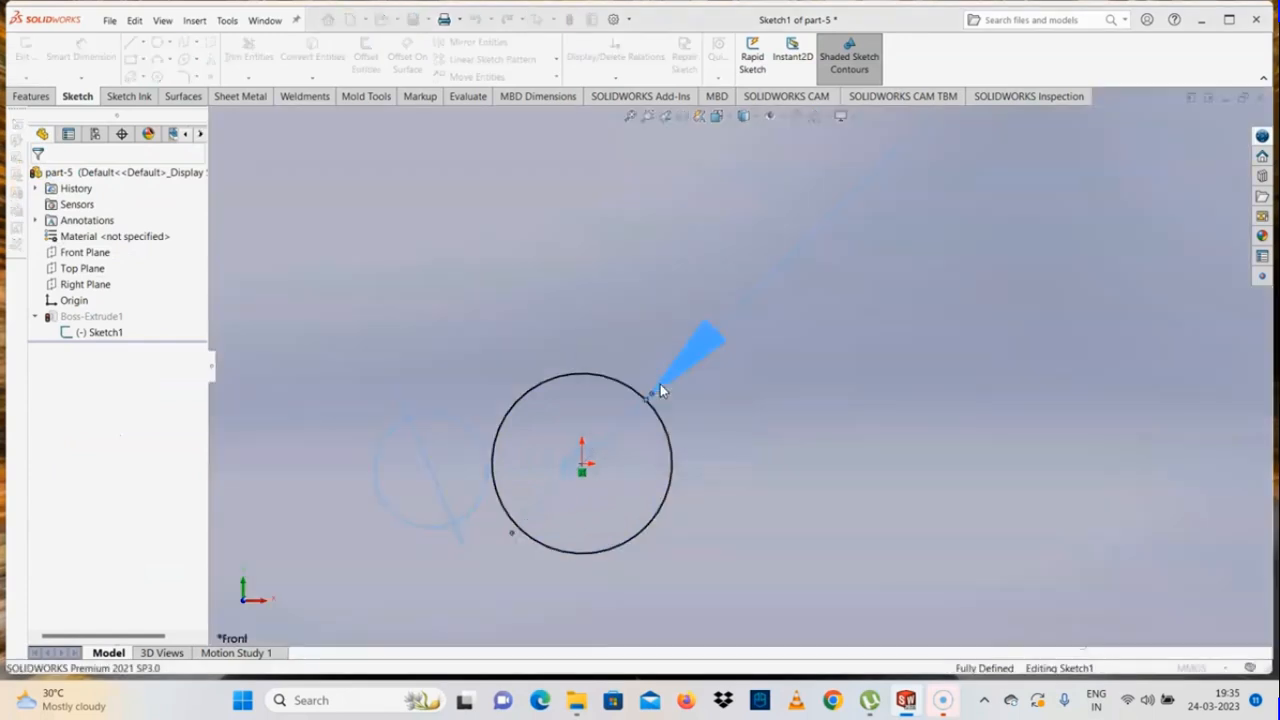
left_click(729, 449)
scroll(709, 420, "up", 2)
Step: Set the circle's diameter to 100 mm and rebuild the cylinder from the edited sketch
left_click_drag(707, 400, 737, 341)
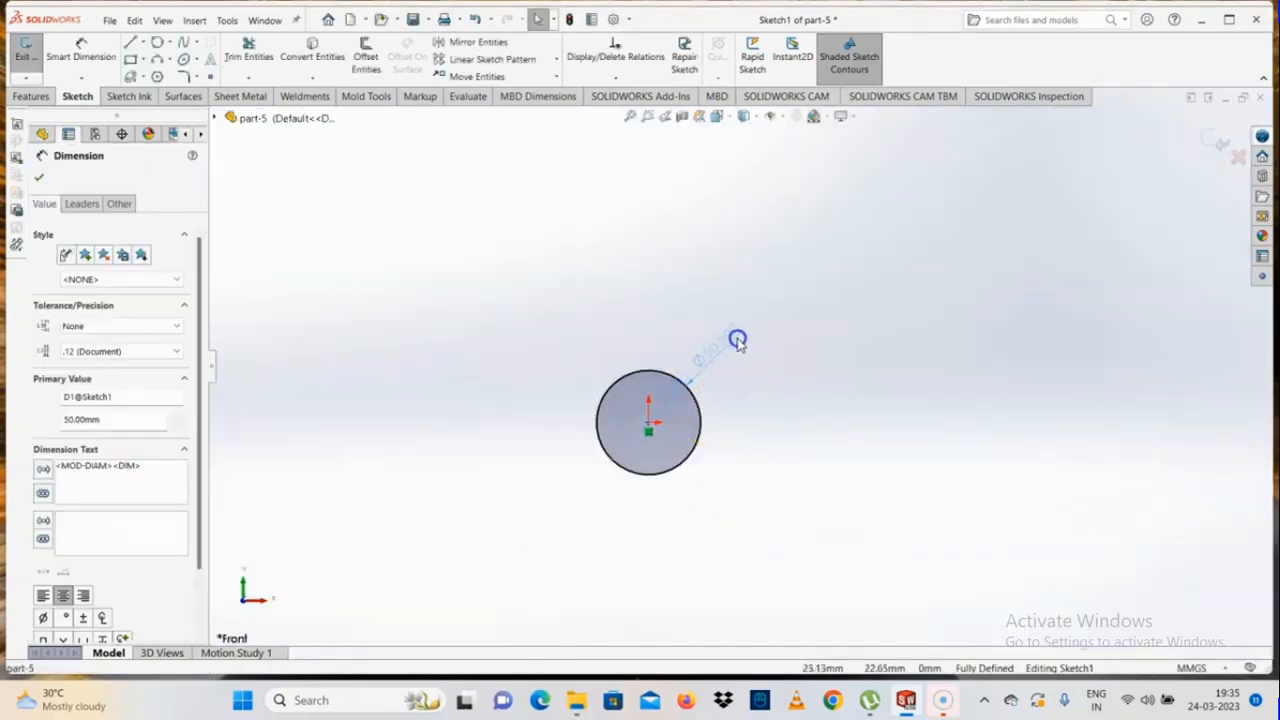
left_click(745, 333)
type("50")
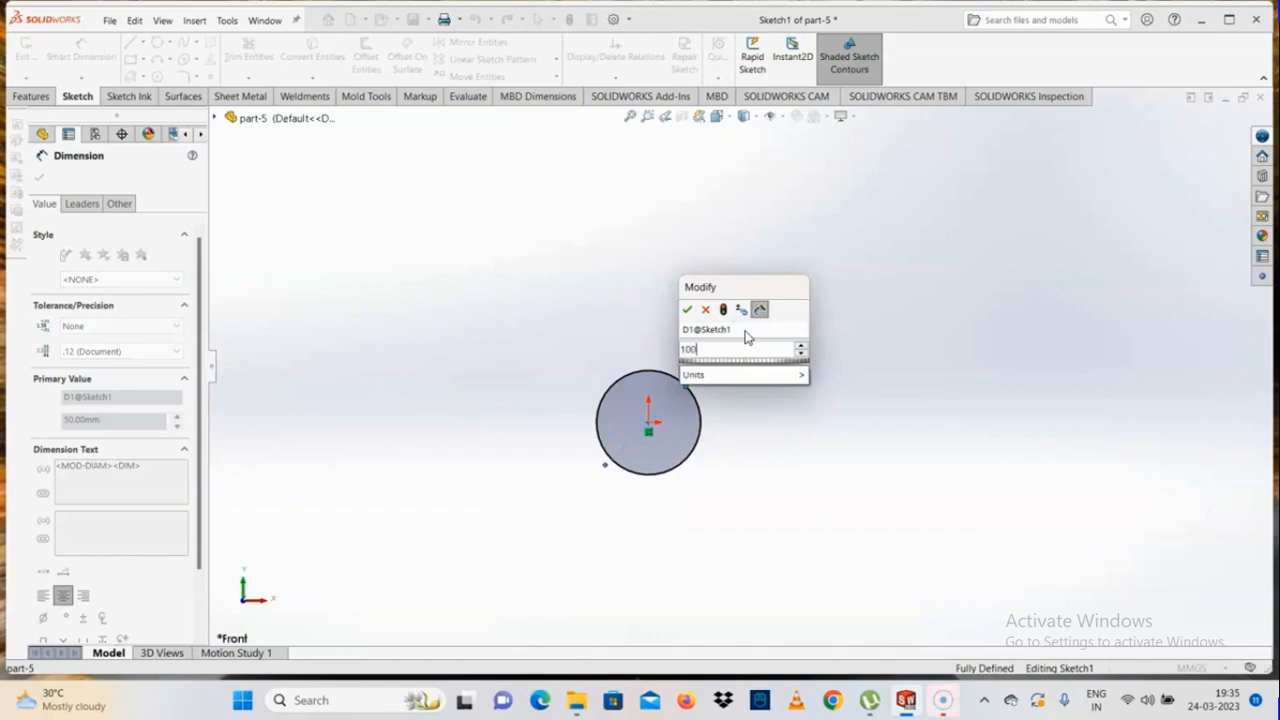
key("Return")
left_click(535, 315)
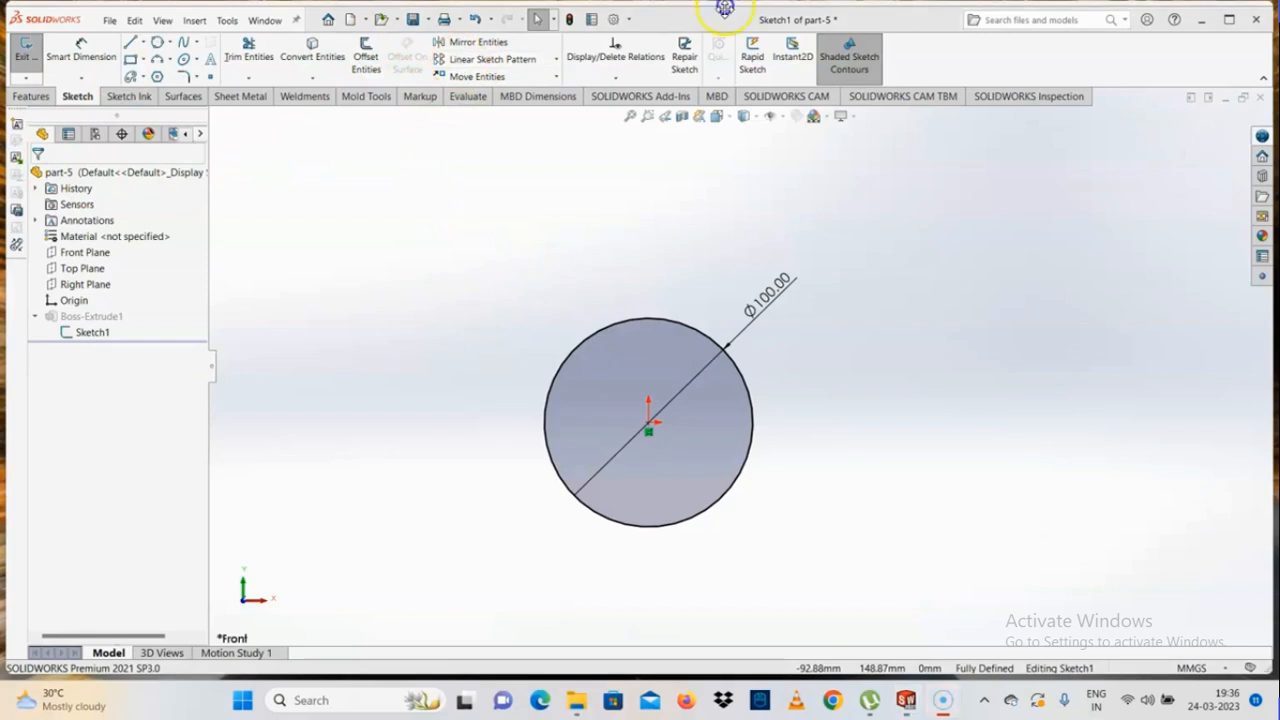
left_click(570, 19)
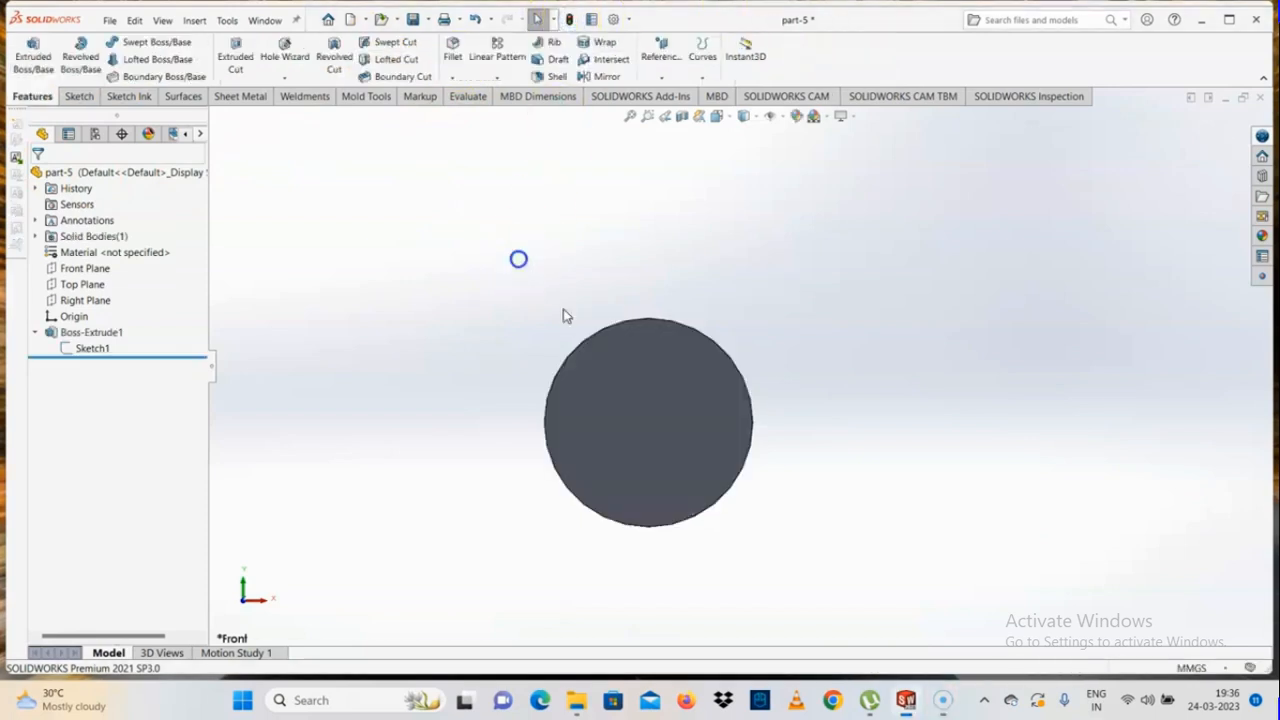
Step: Assign Plain Carbon Steel to the cylinder, save and close the part, and rebuild the box assembly
right_click(100, 253)
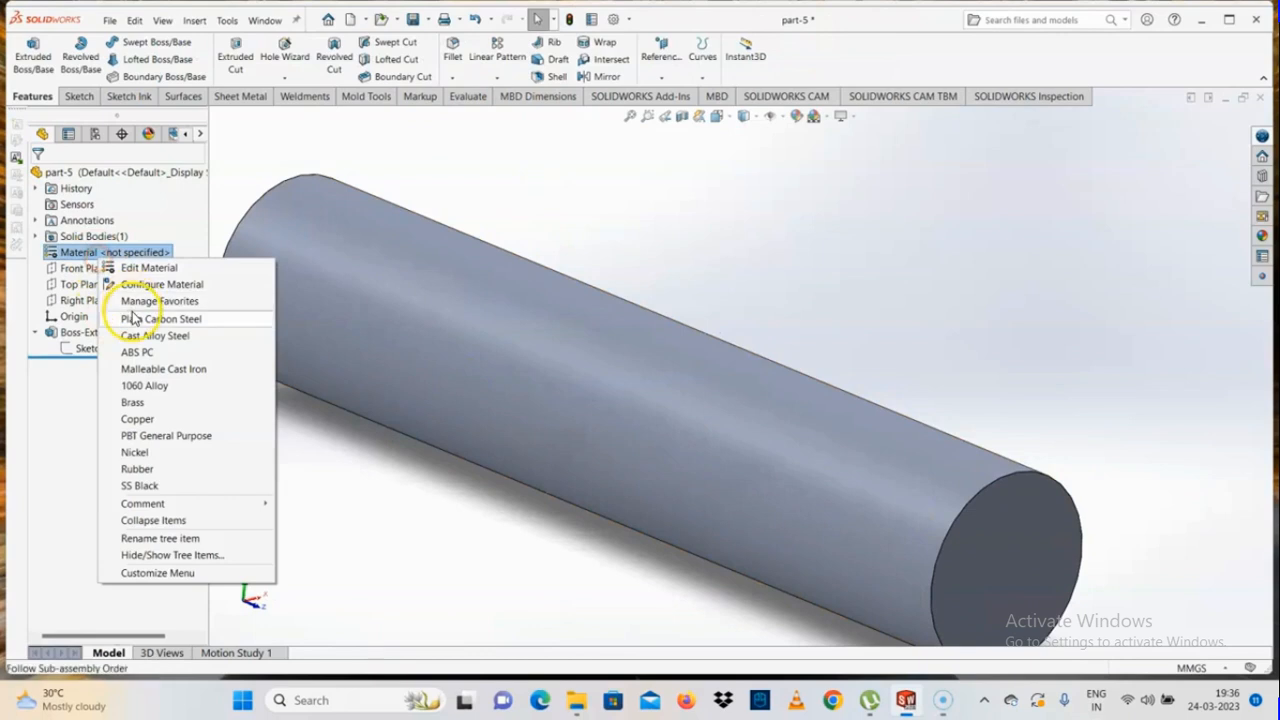
left_click(128, 318)
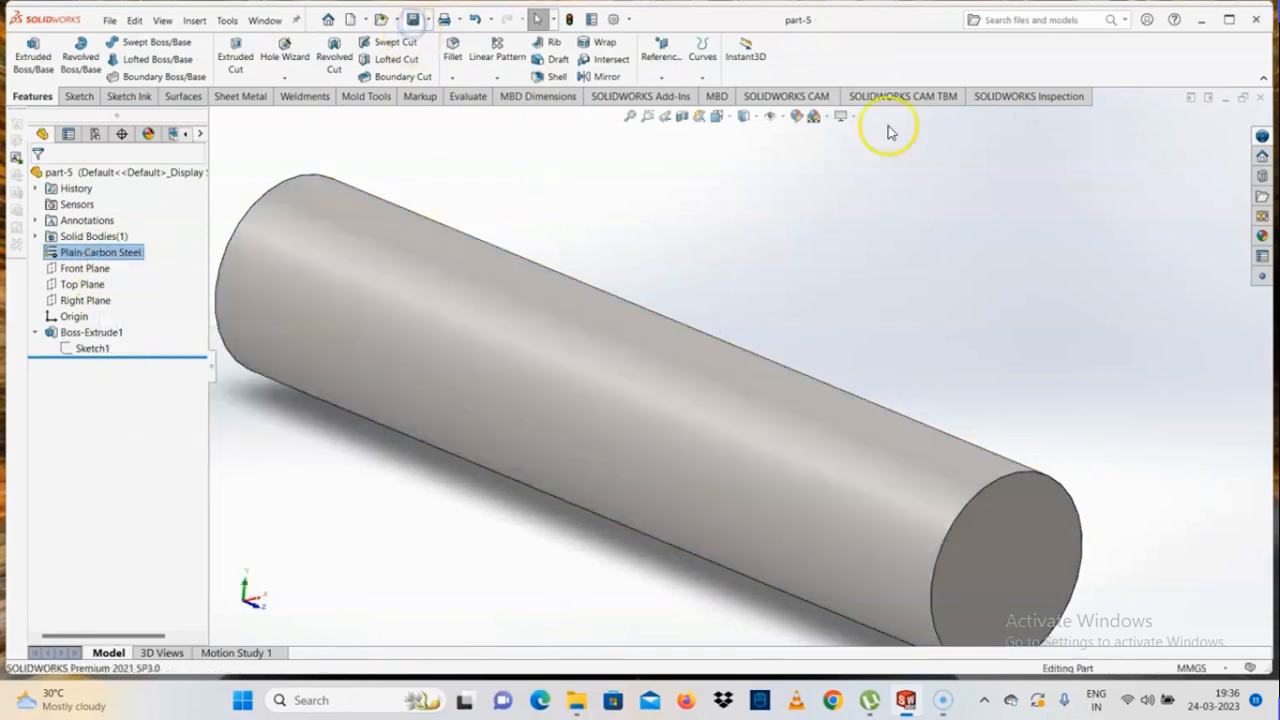
left_click(1263, 101)
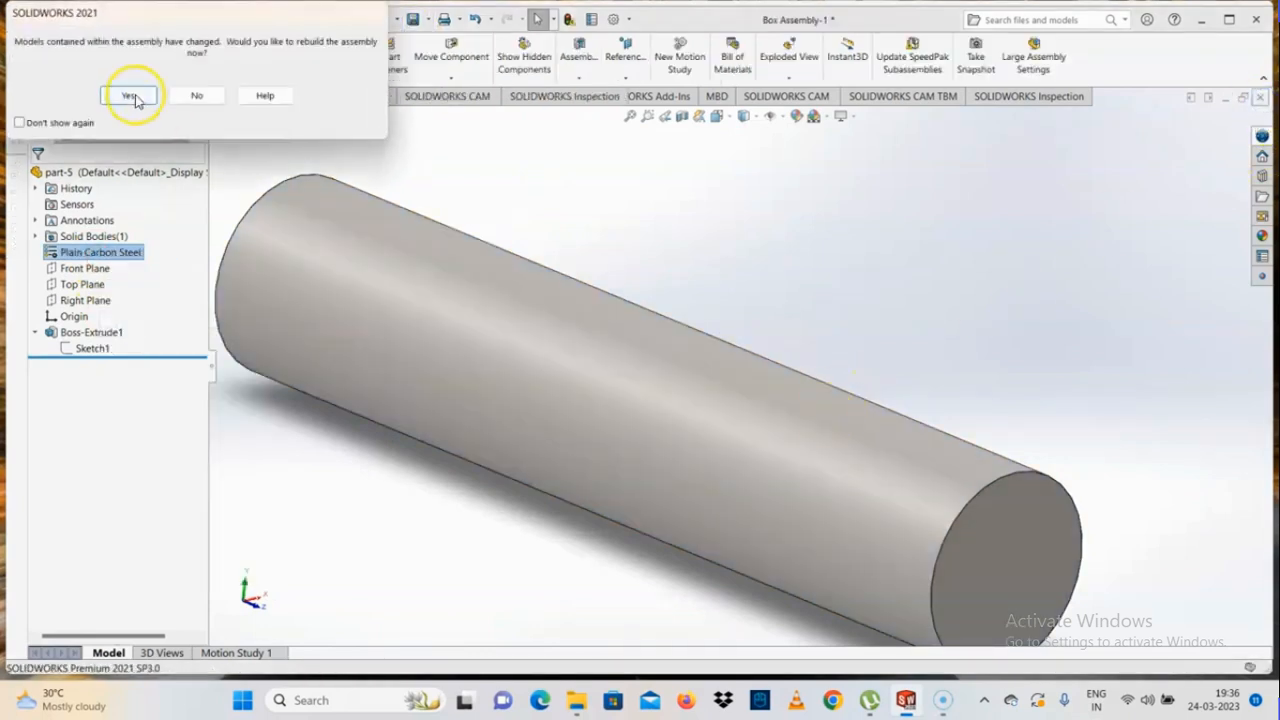
left_click(129, 94)
Step: Slide the resized cylinder across the red box's top face and highlight its tangent mate to check the contact
scroll(710, 378, "up", 2)
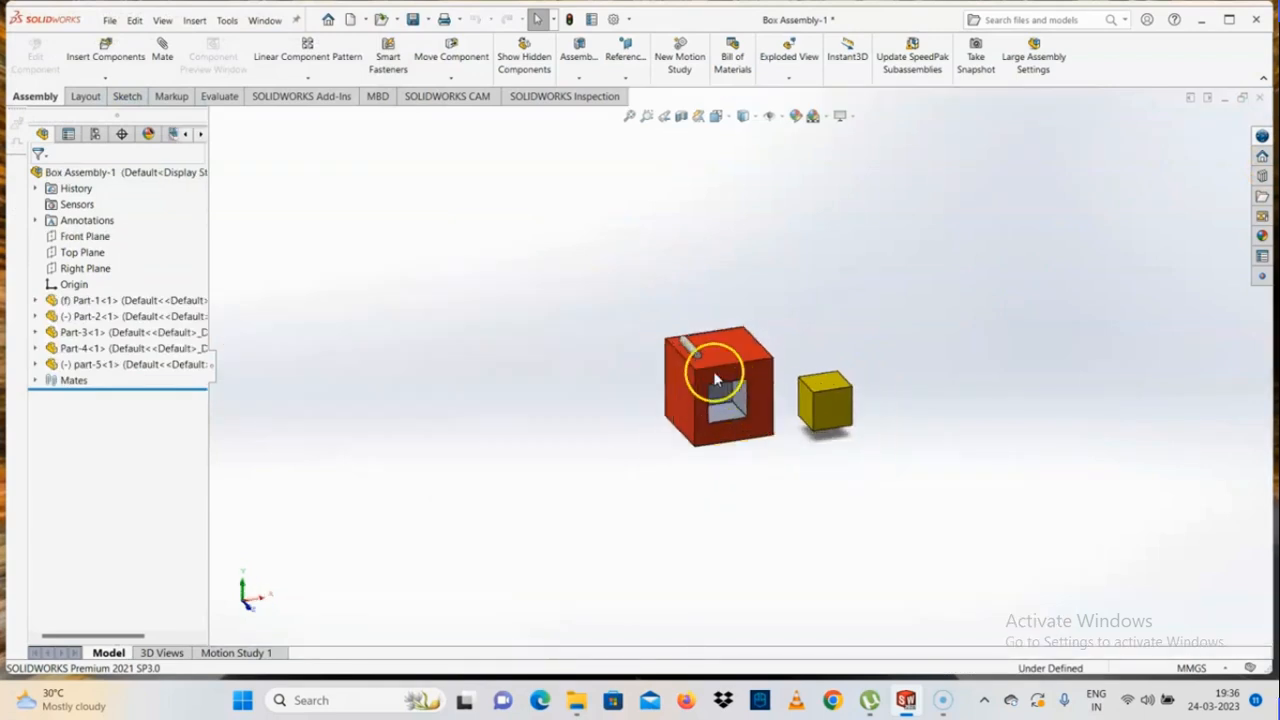
scroll(713, 360, "down", 7)
middle_click_drag(713, 354, 670, 352)
left_click_drag(670, 352, 754, 346)
left_click(741, 311)
left_click(274, 128)
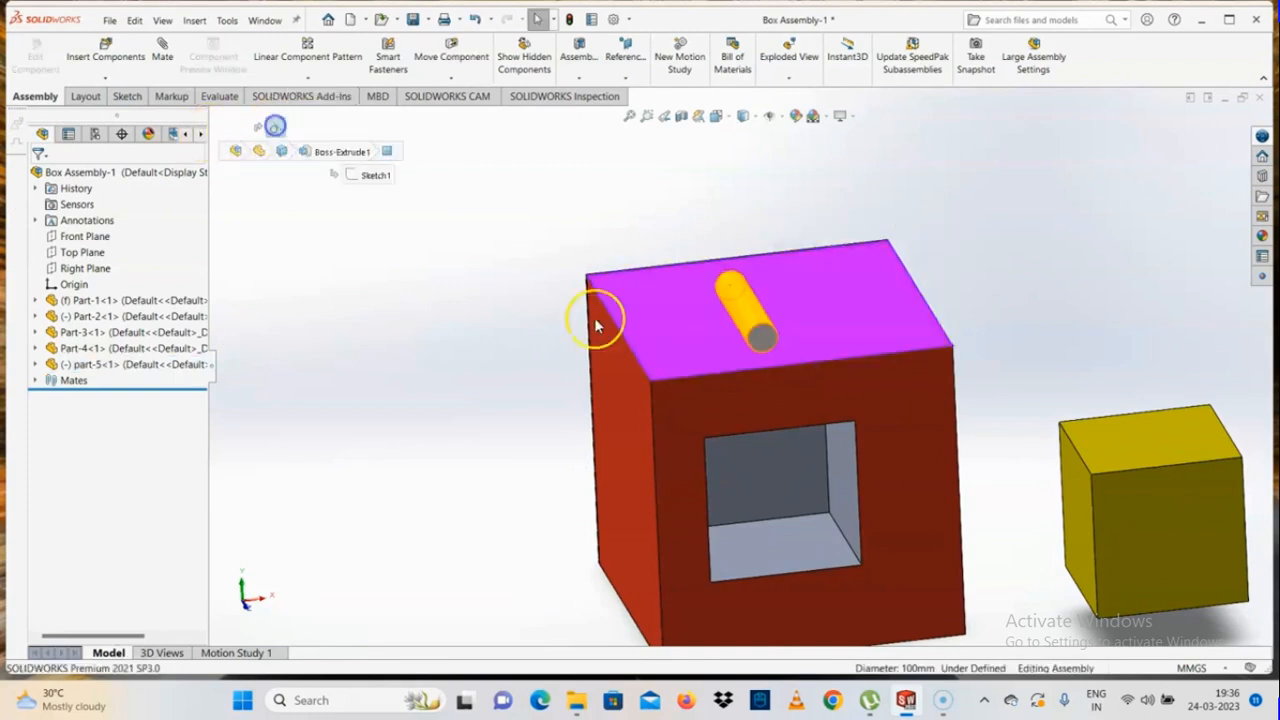
middle_click_drag(752, 383, 787, 387)
left_click(704, 335)
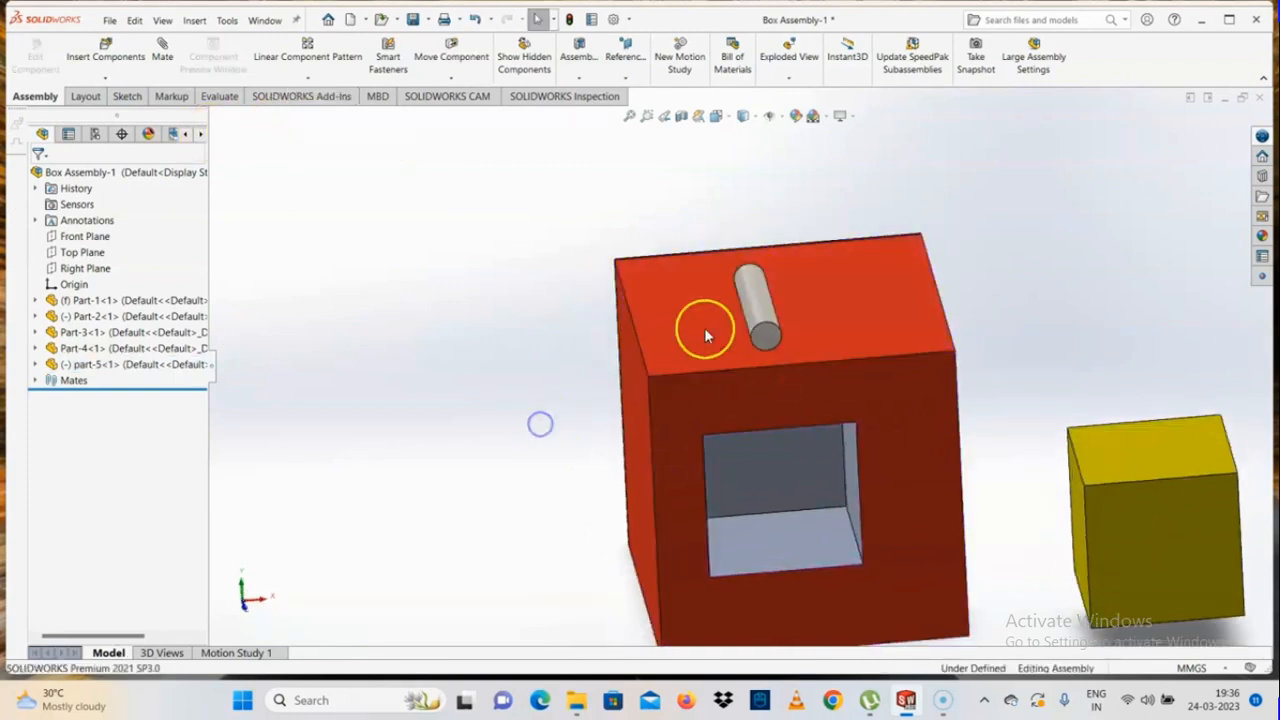
left_click(922, 425)
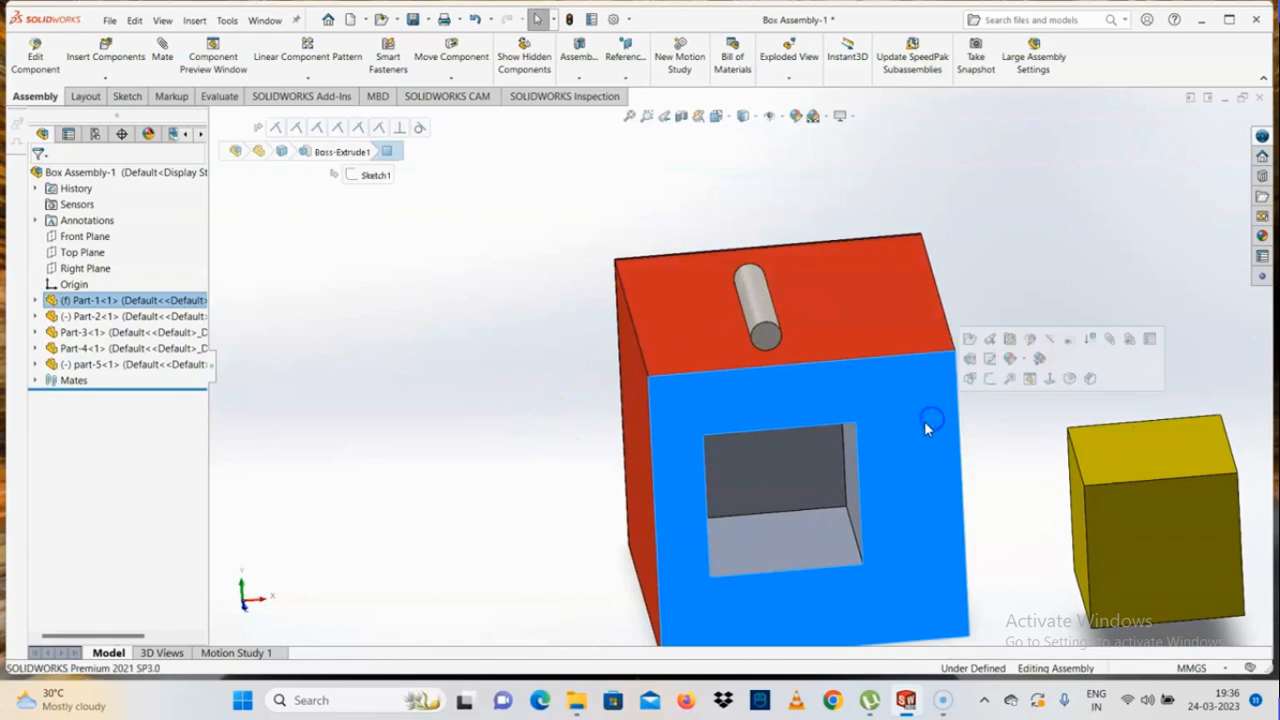
left_click(1004, 506)
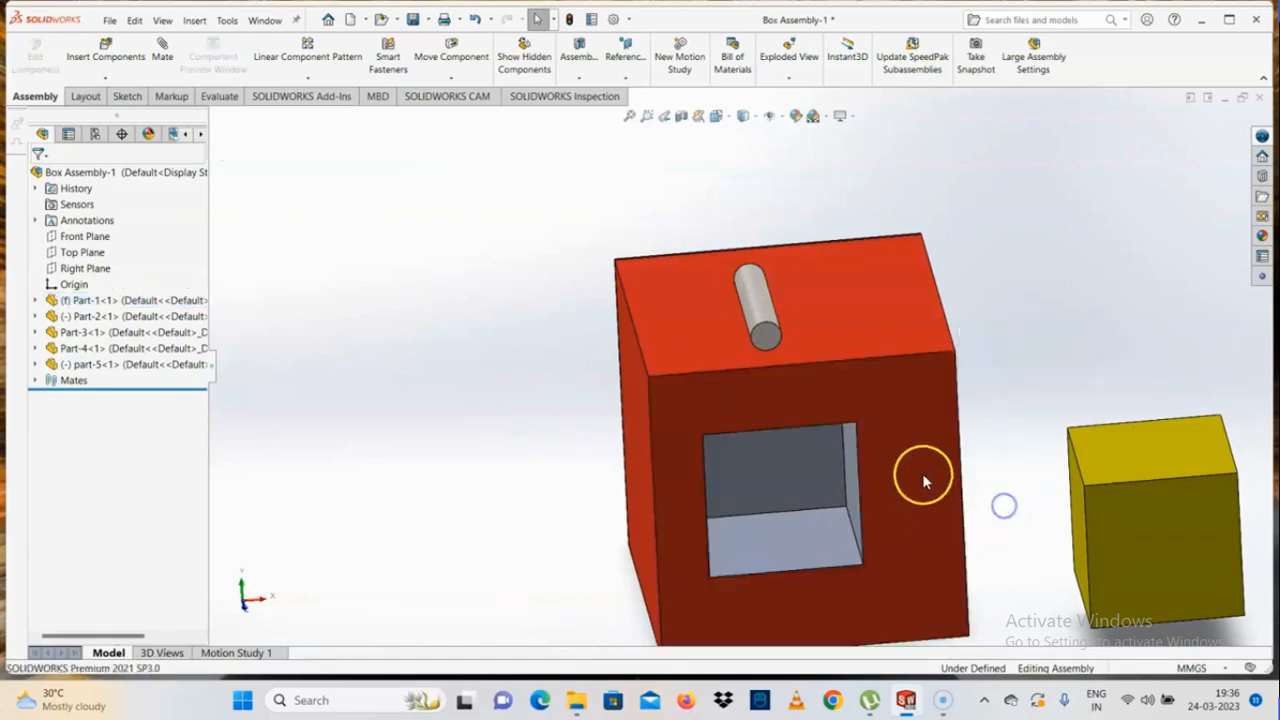
Step: Examine the red box's front face and the cylinder's contact with the top face, both square-on and at an angle
left_click(922, 473)
scroll(904, 485, "up", 3)
left_click(773, 508)
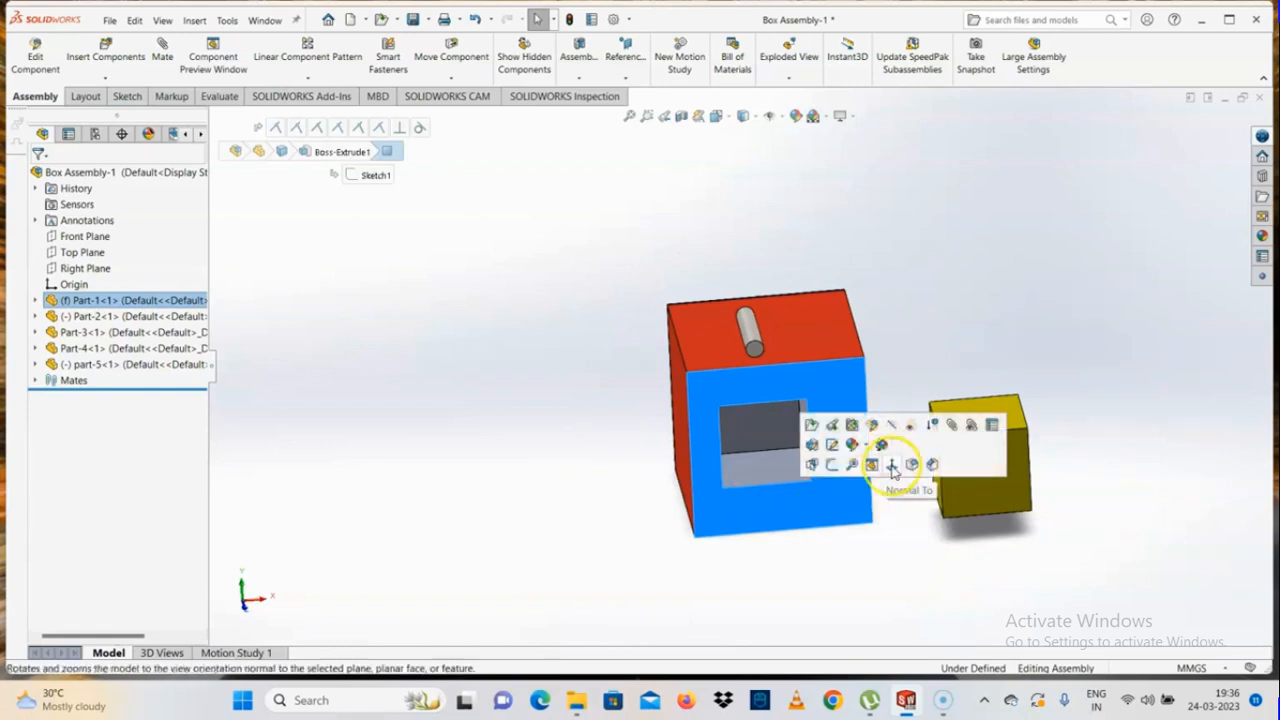
left_click(892, 465)
left_click(740, 343)
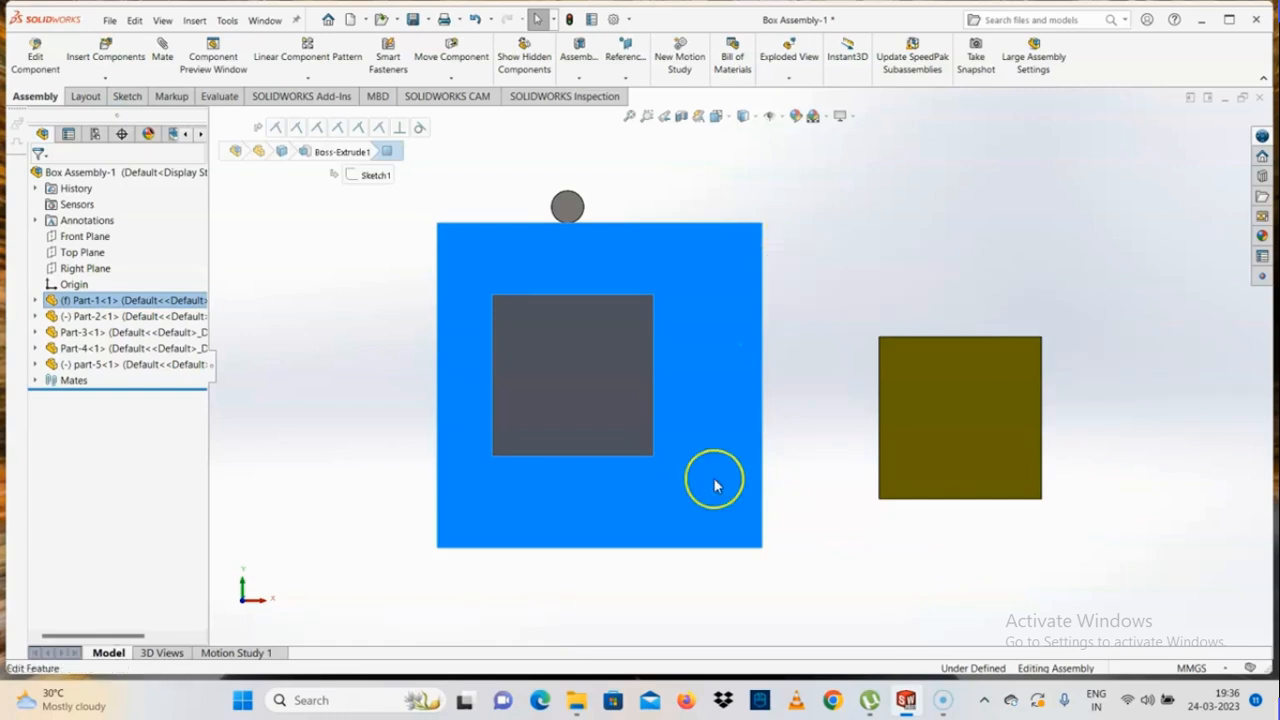
scroll(714, 480, "up", 3)
left_click(721, 516)
middle_click_drag(689, 366, 730, 443)
Step: Open the red box part in its own window, inspect its openings, and close it to return to the assembly
left_click(645, 413)
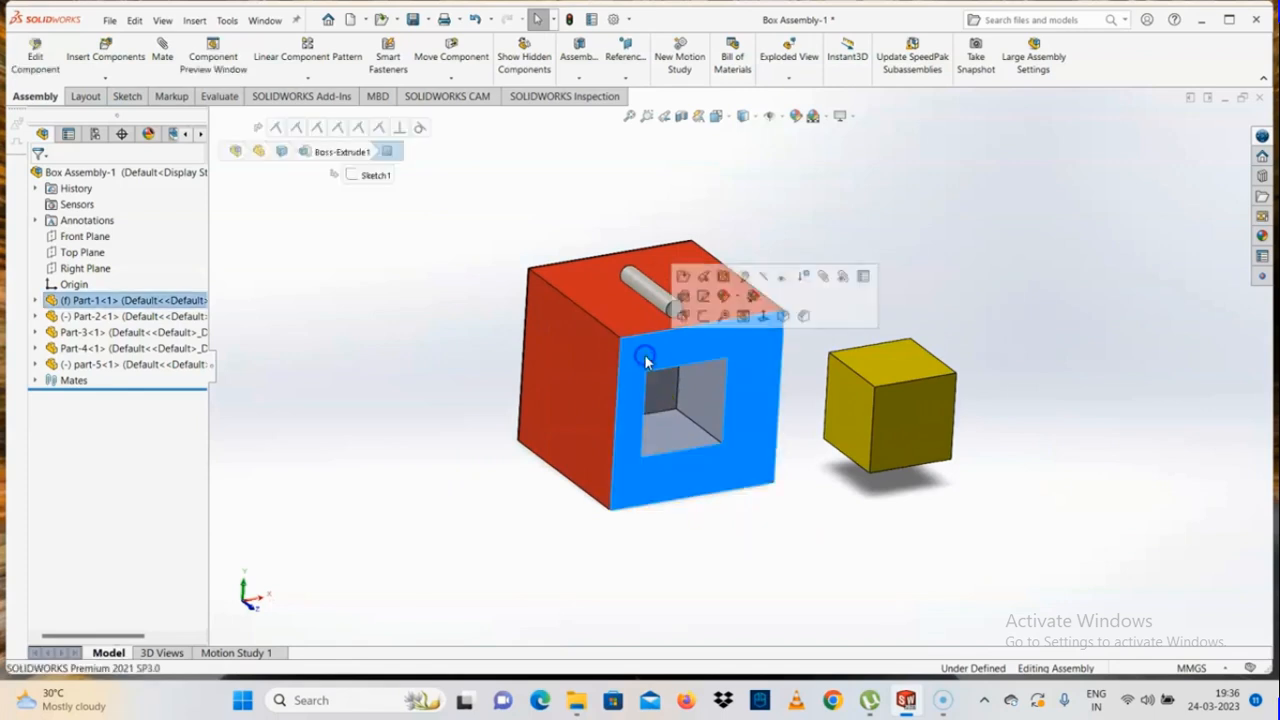
left_click(685, 285)
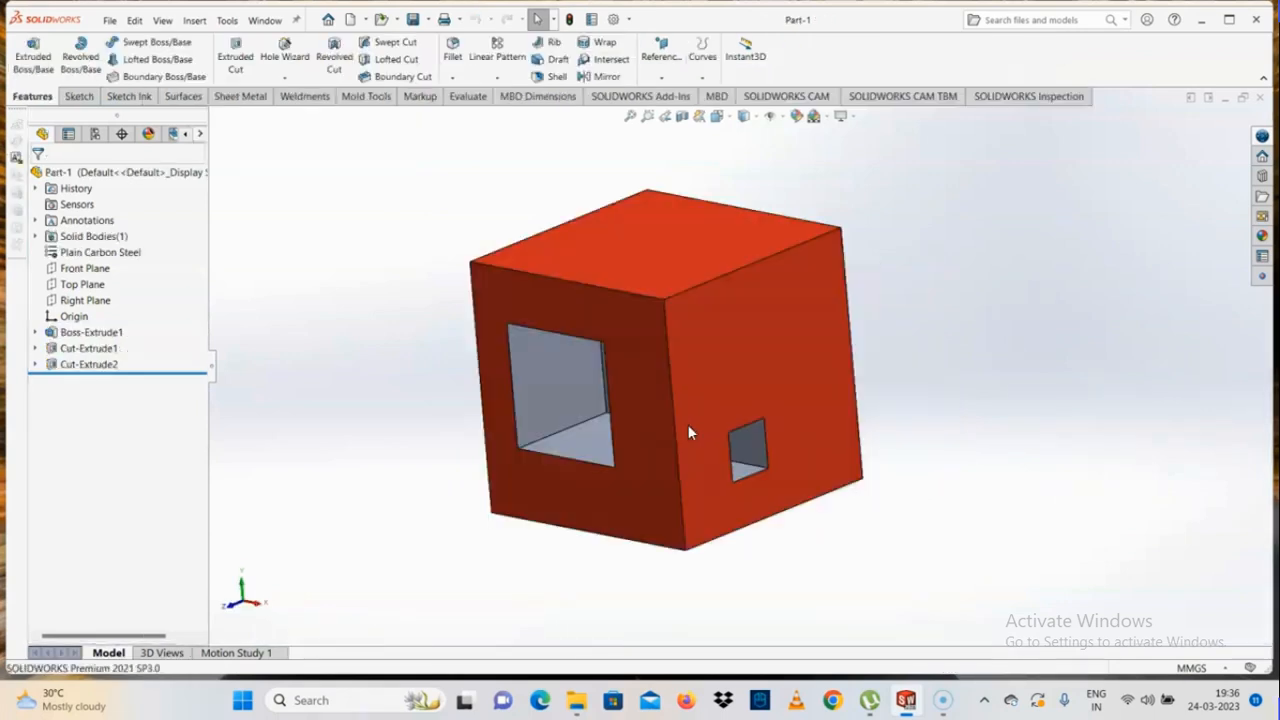
mouse_move(687, 426)
middle_mouse_down()
mouse_move(680, 449)
mouse_move(729, 360)
mouse_move(690, 433)
middle_mouse_up()
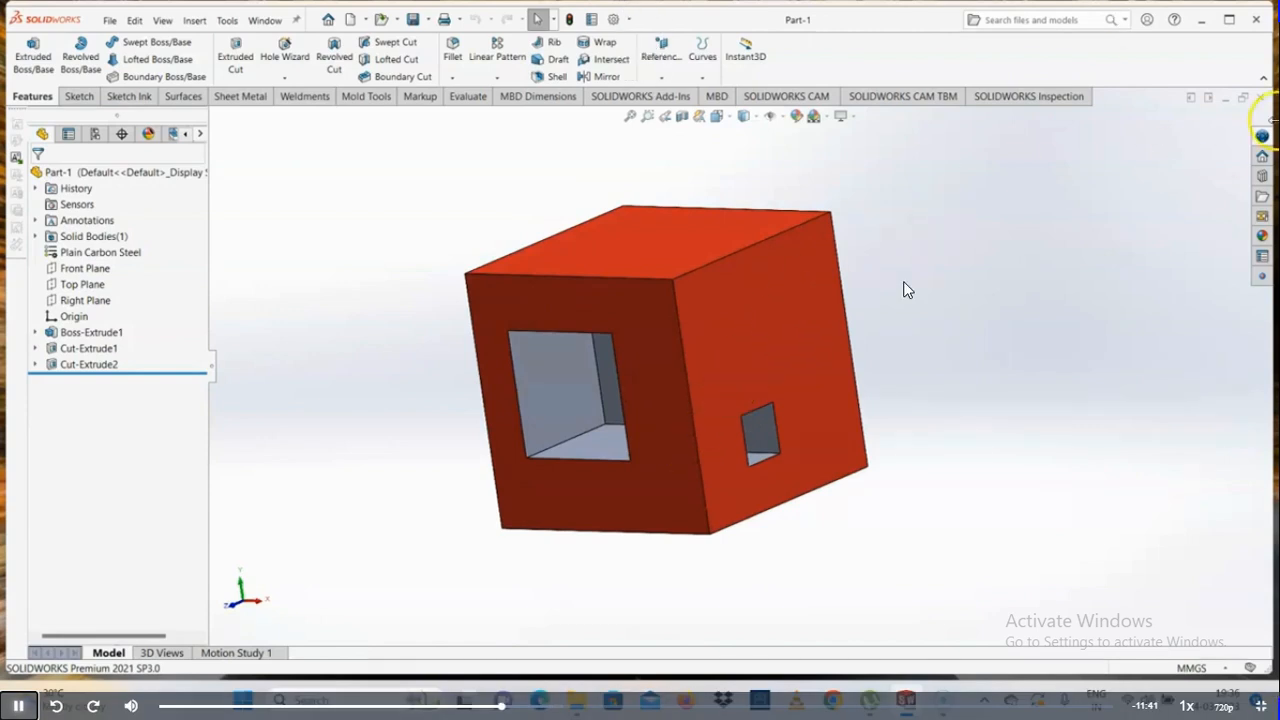
left_click(1260, 98)
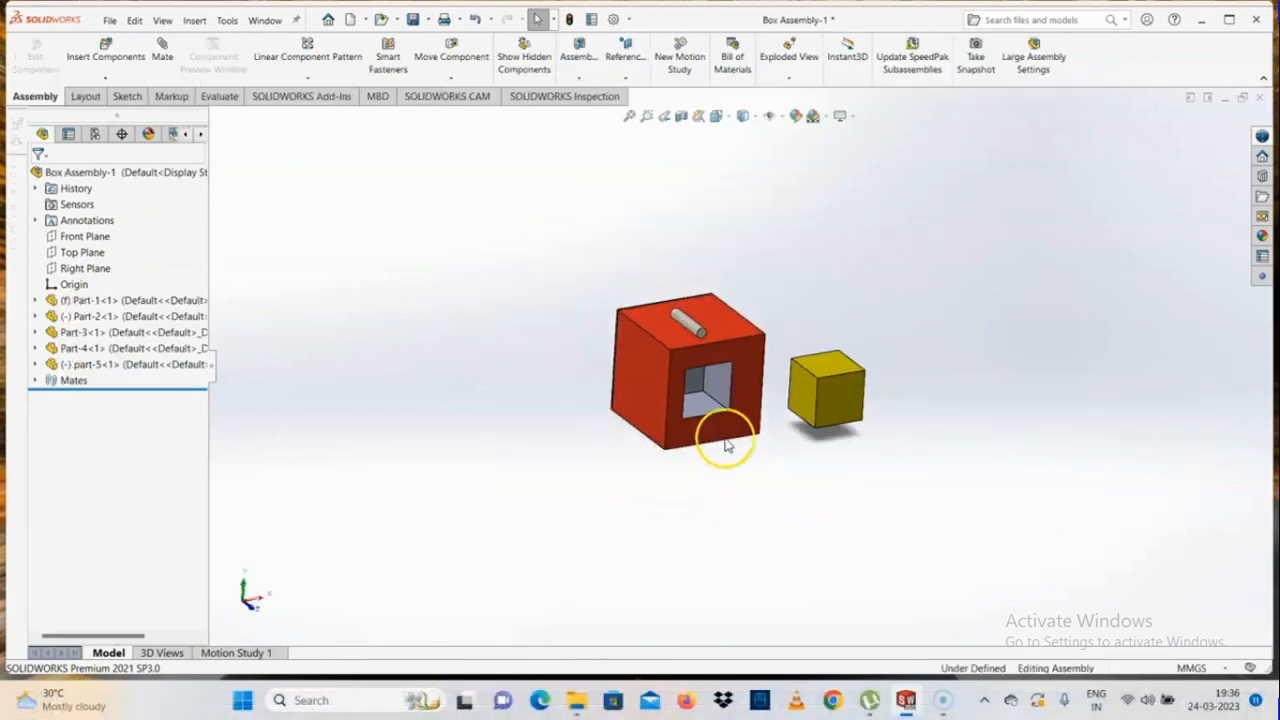
Step: Start editing the red box part, Part-1, in the context of the assembly
scroll(838, 374, "down", 2)
scroll(730, 410, "down", 5)
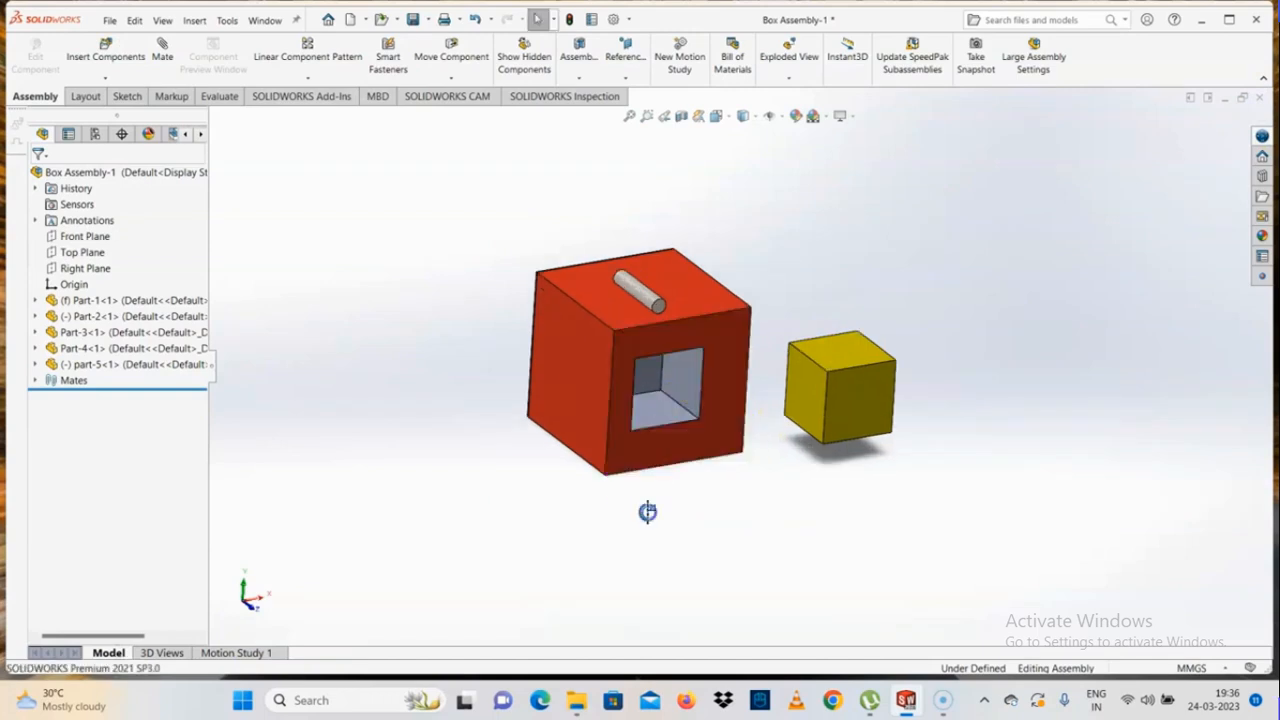
left_click(672, 342)
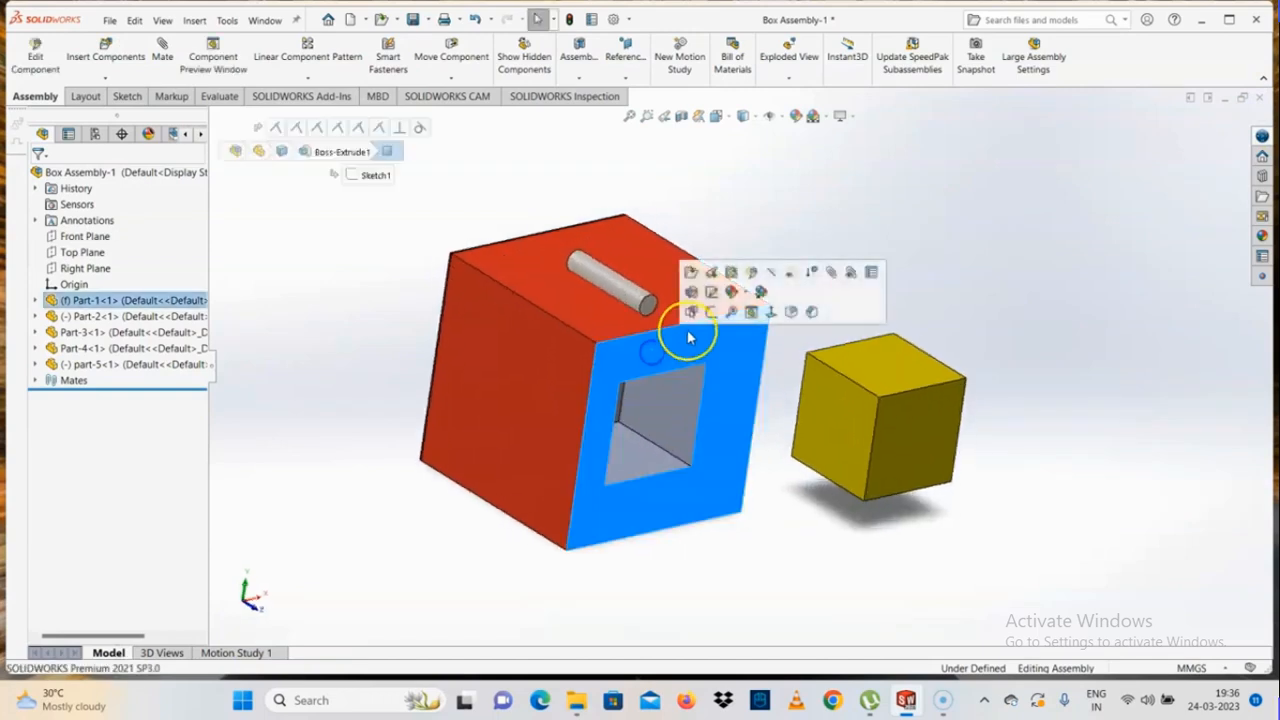
left_click(711, 273)
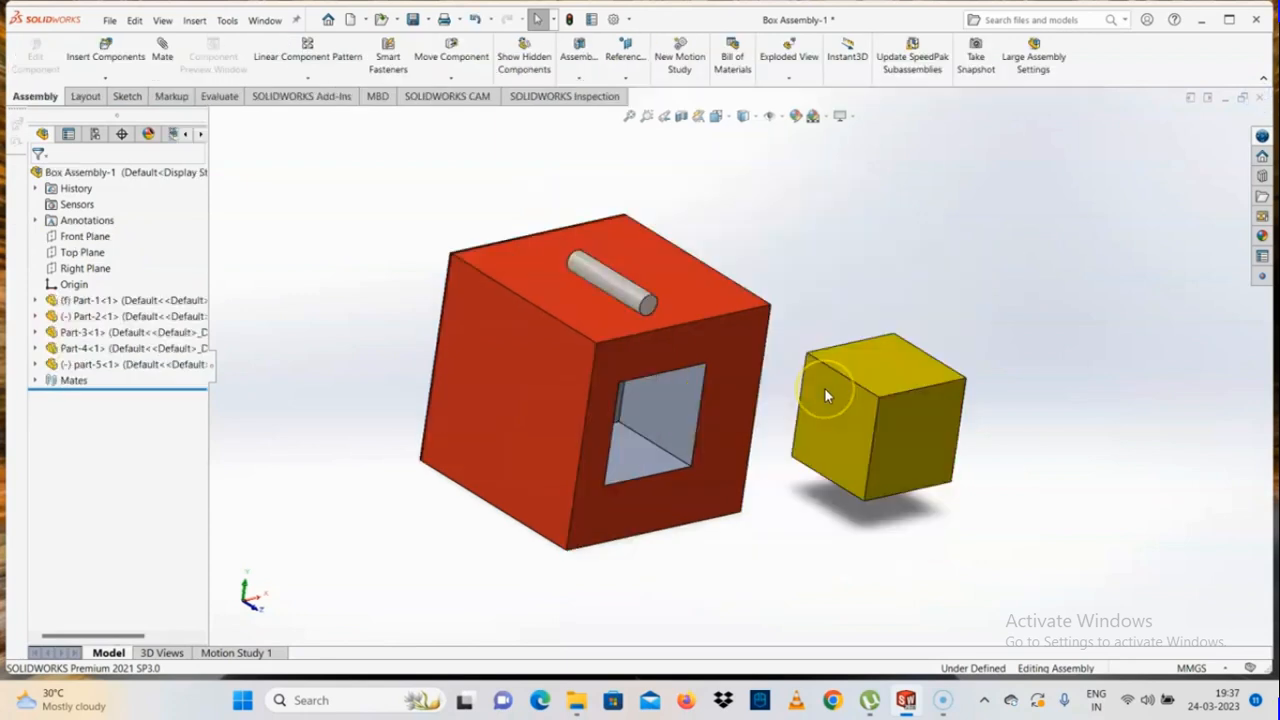
left_click(742, 378)
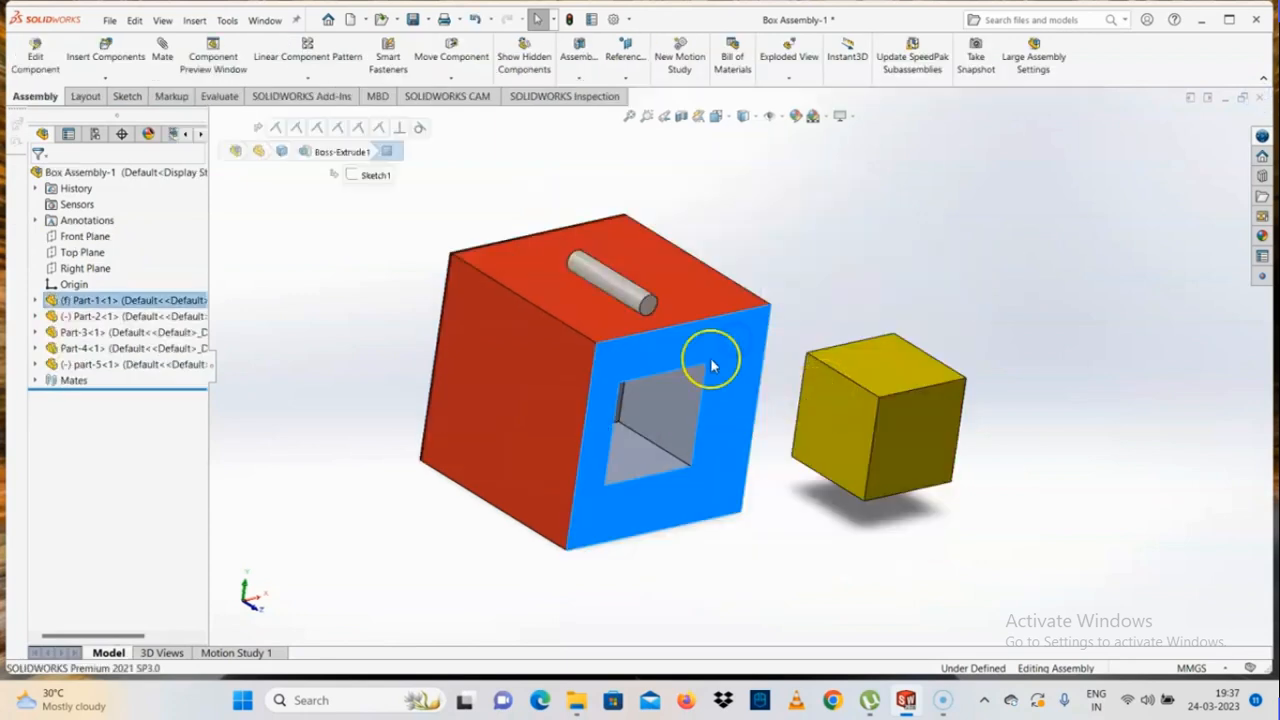
left_click(789, 501)
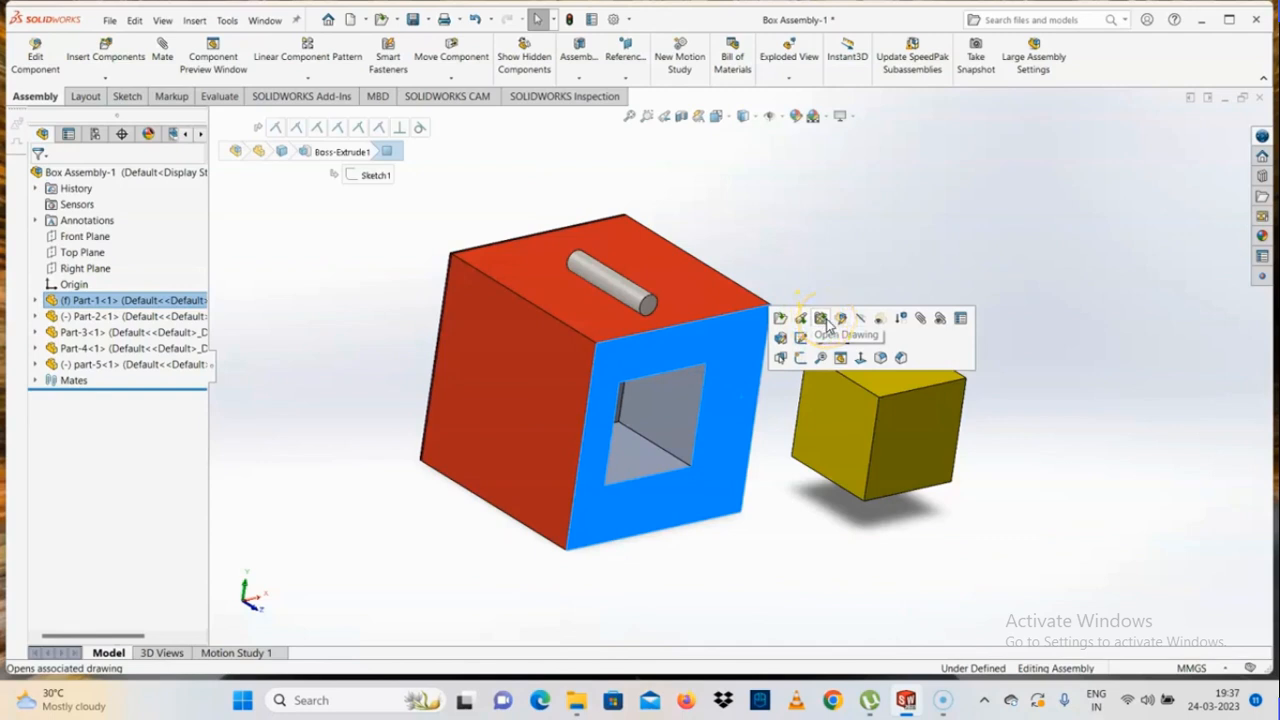
left_click(842, 328)
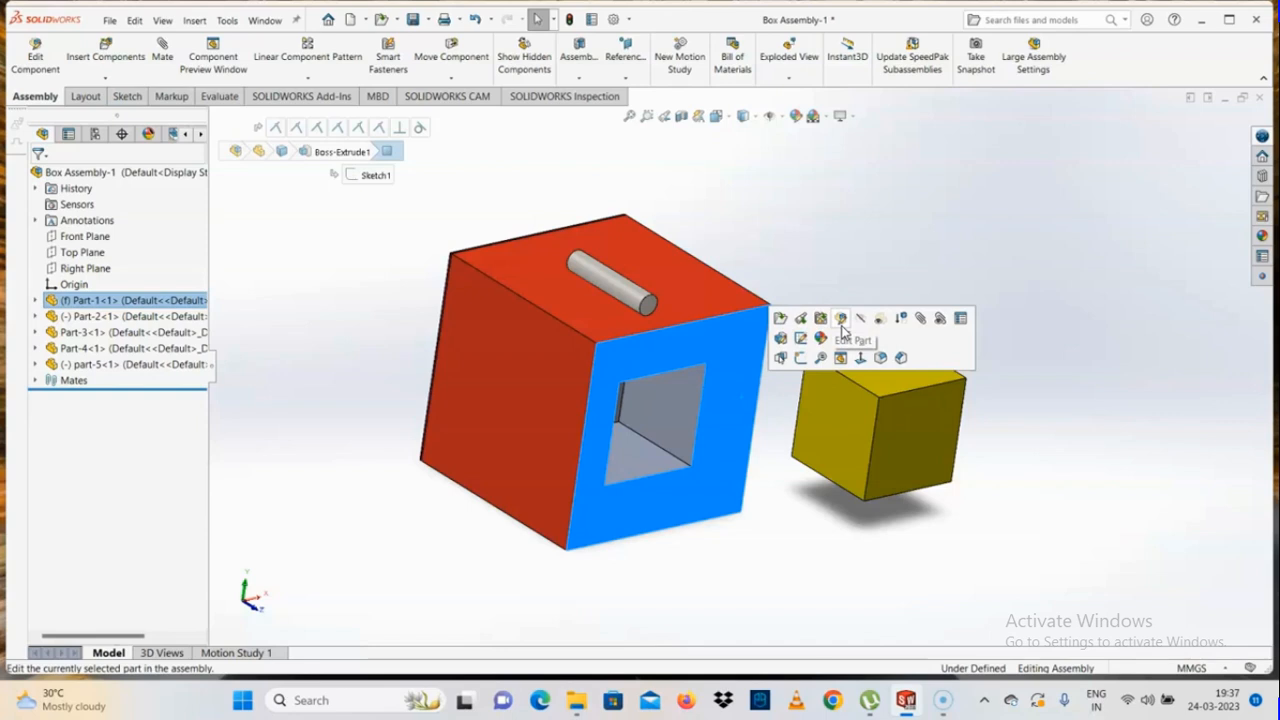
left_click(842, 328)
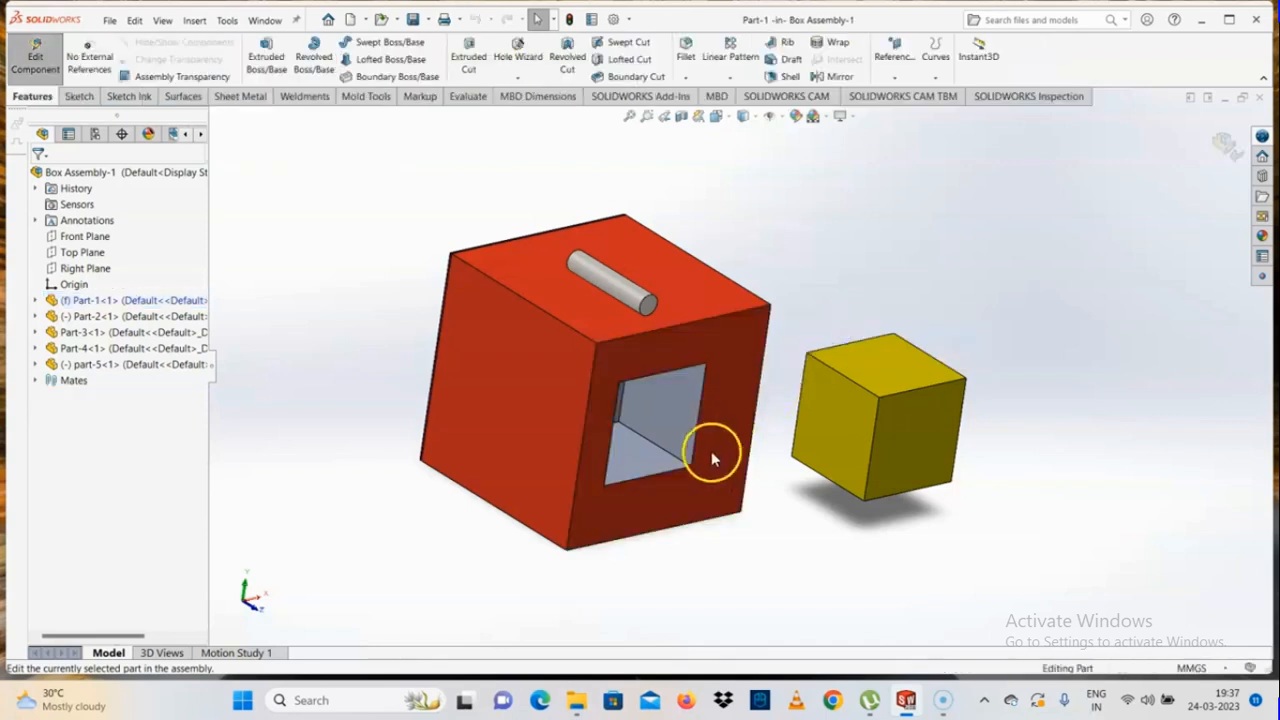
Step: Create a sketch on the red box's front face, viewed normal to it
left_click(700, 414)
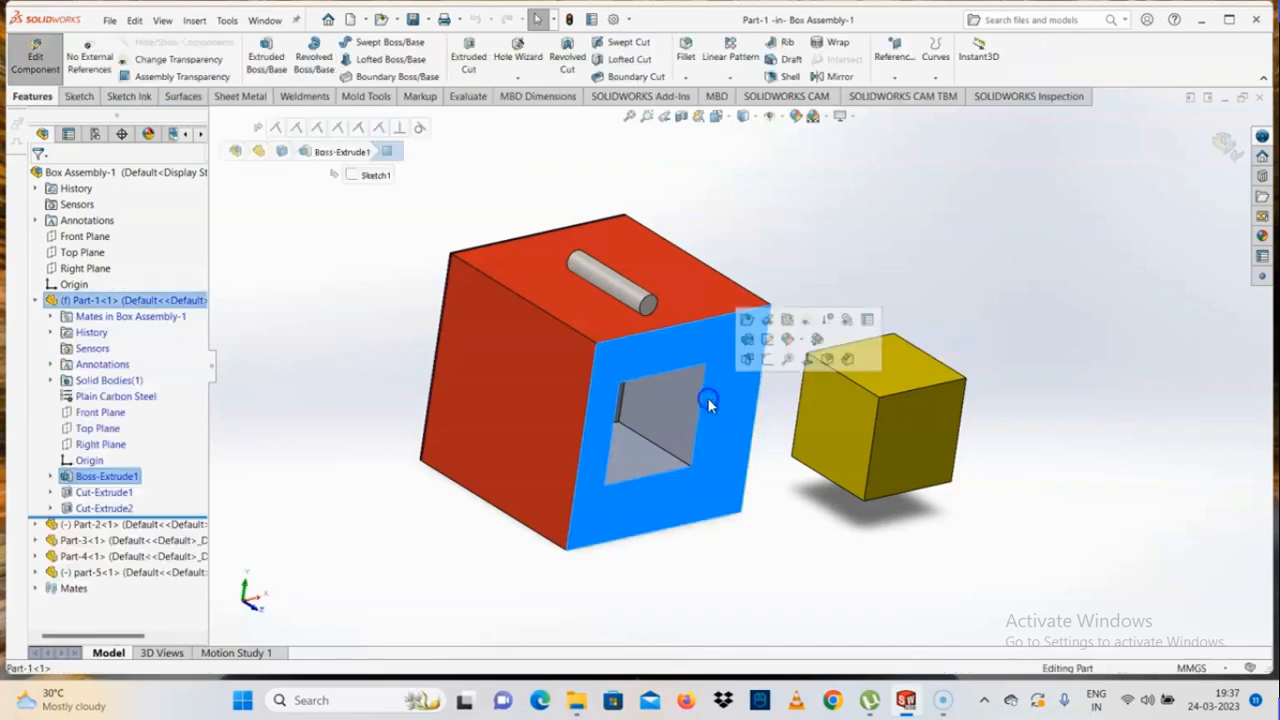
left_click(505, 444)
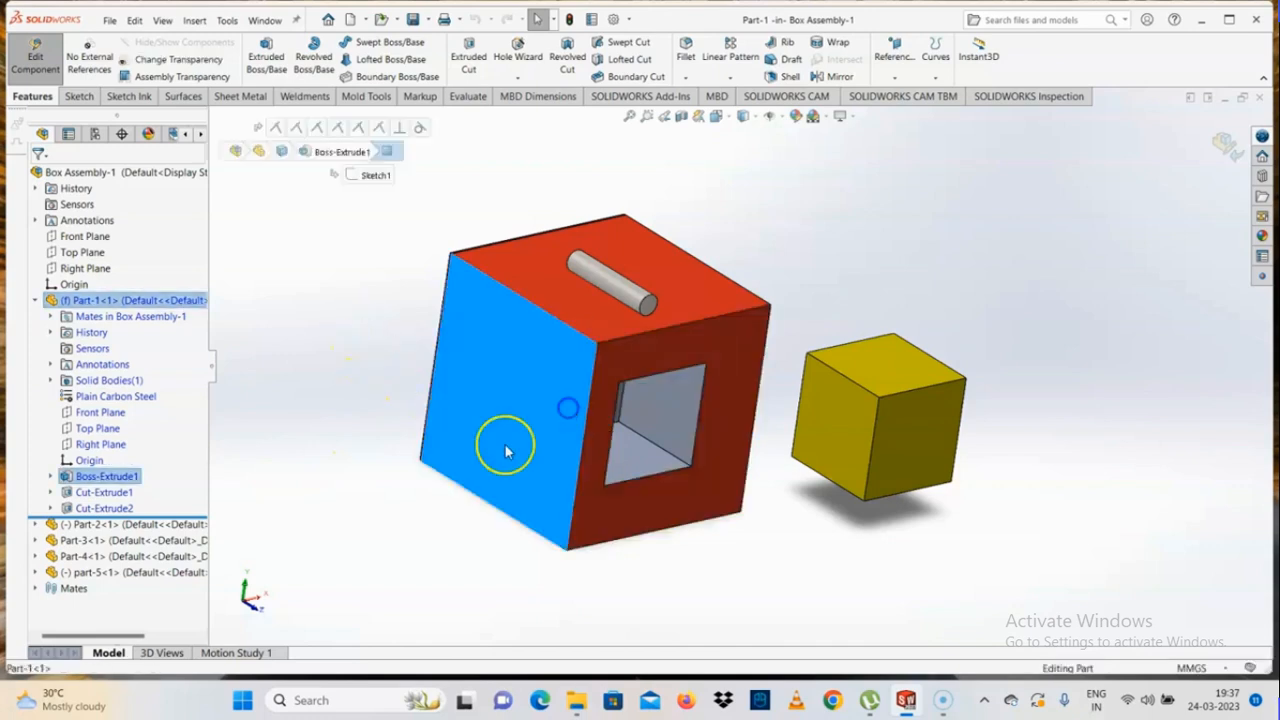
left_click(726, 403)
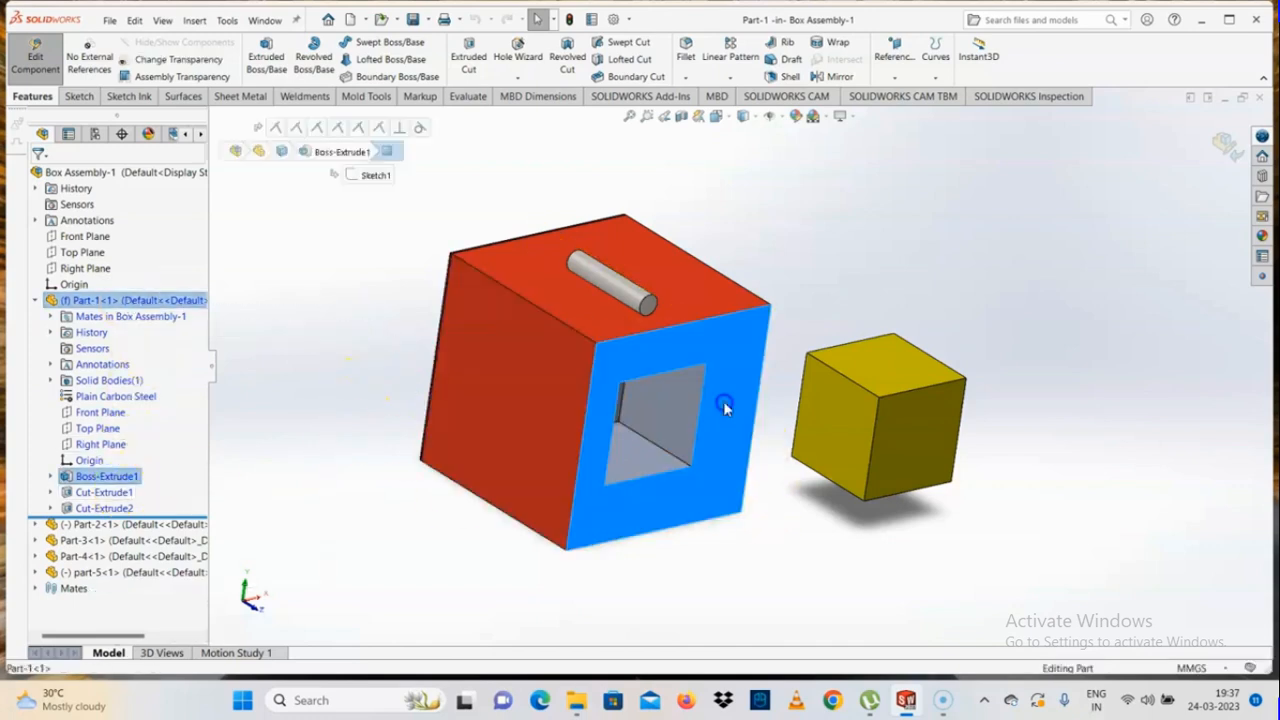
left_click(784, 368)
left_click(808, 563)
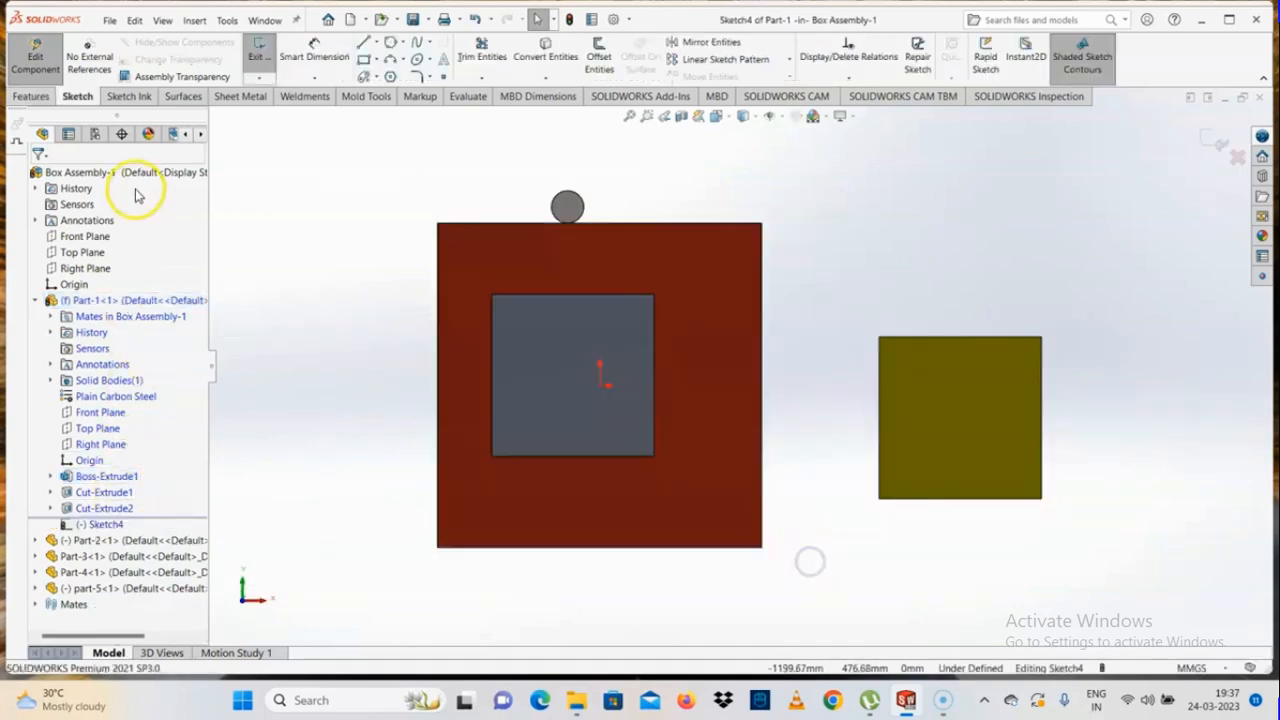
Step: Sketch a circle about 137 mm in diameter on the front face between the square opening and the box's outer edge
left_click(389, 42)
left_click(405, 40)
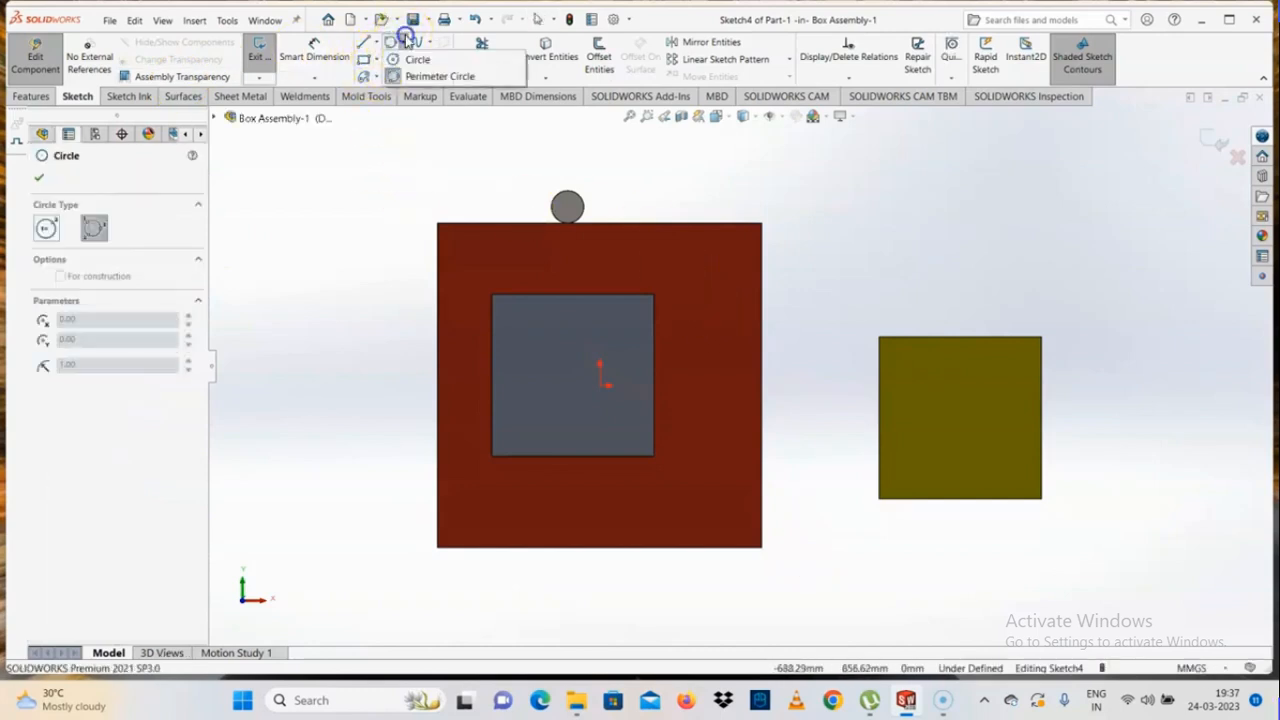
left_click(414, 61)
left_click(719, 342)
left_click(725, 364)
right_click(725, 364)
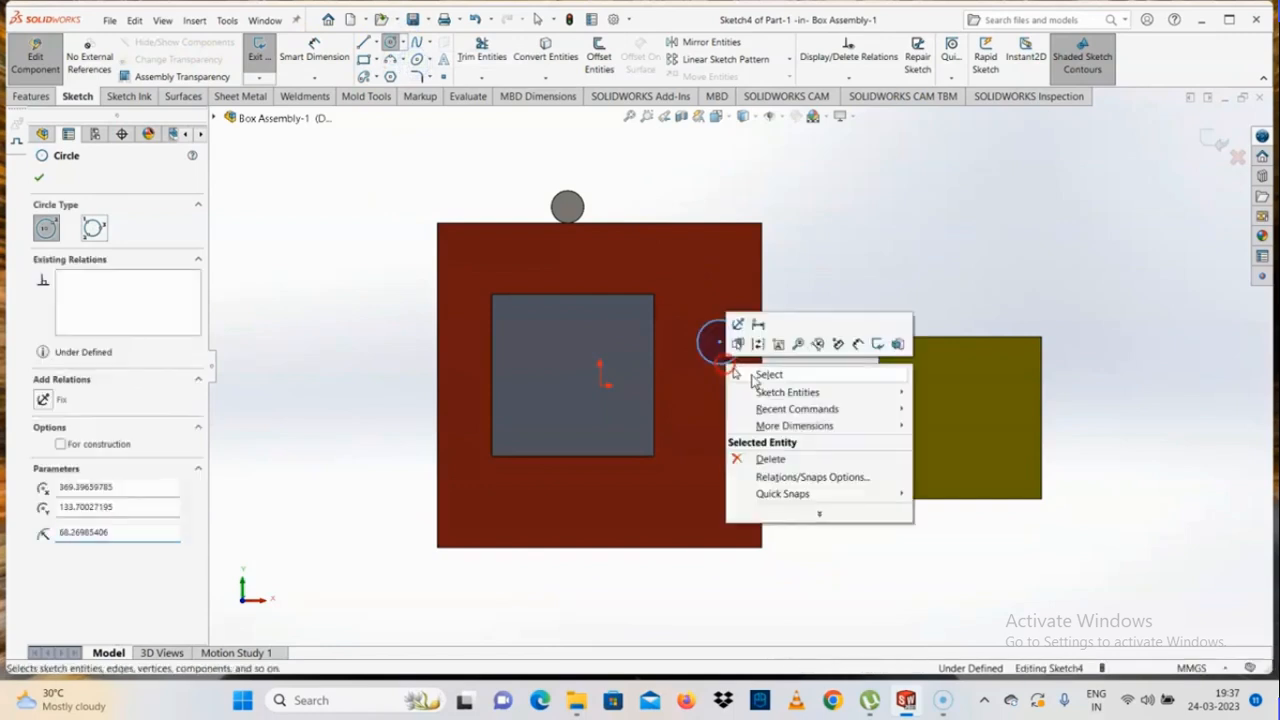
left_click(768, 374)
Step: Dimension the circle's diameter and set it to 50 mm
left_click(314, 50)
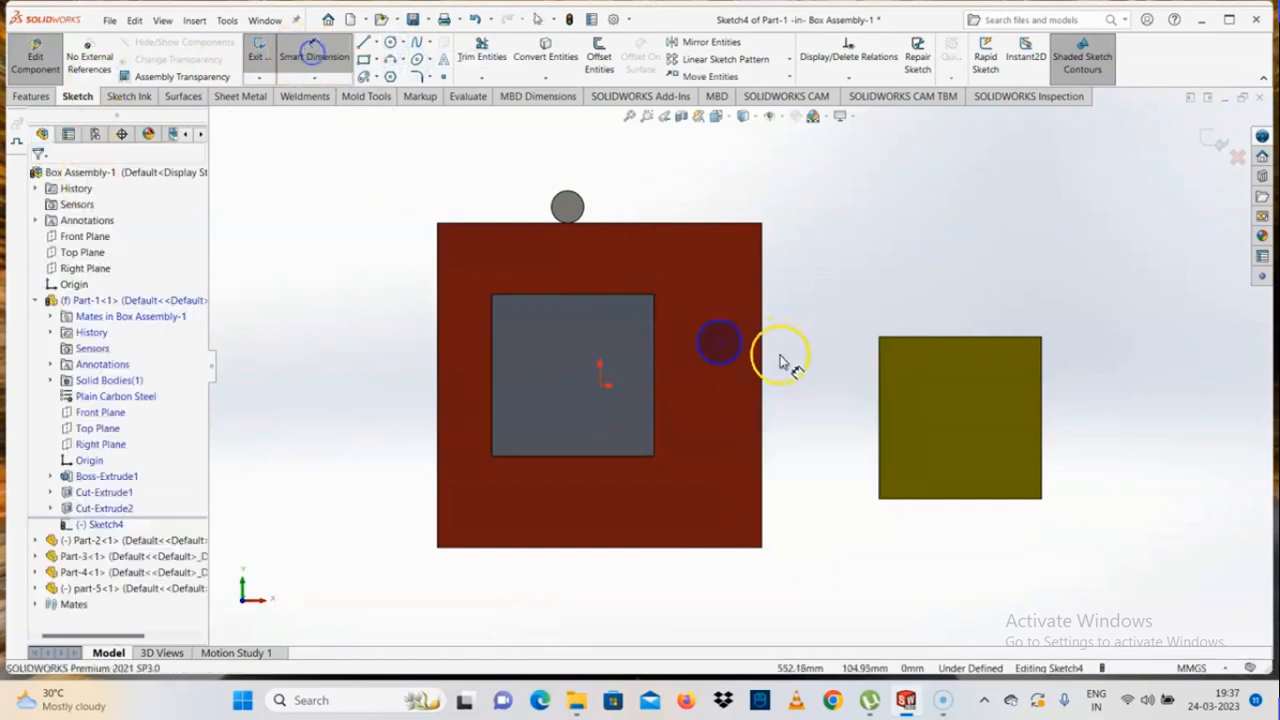
left_click(741, 342)
left_click(823, 272)
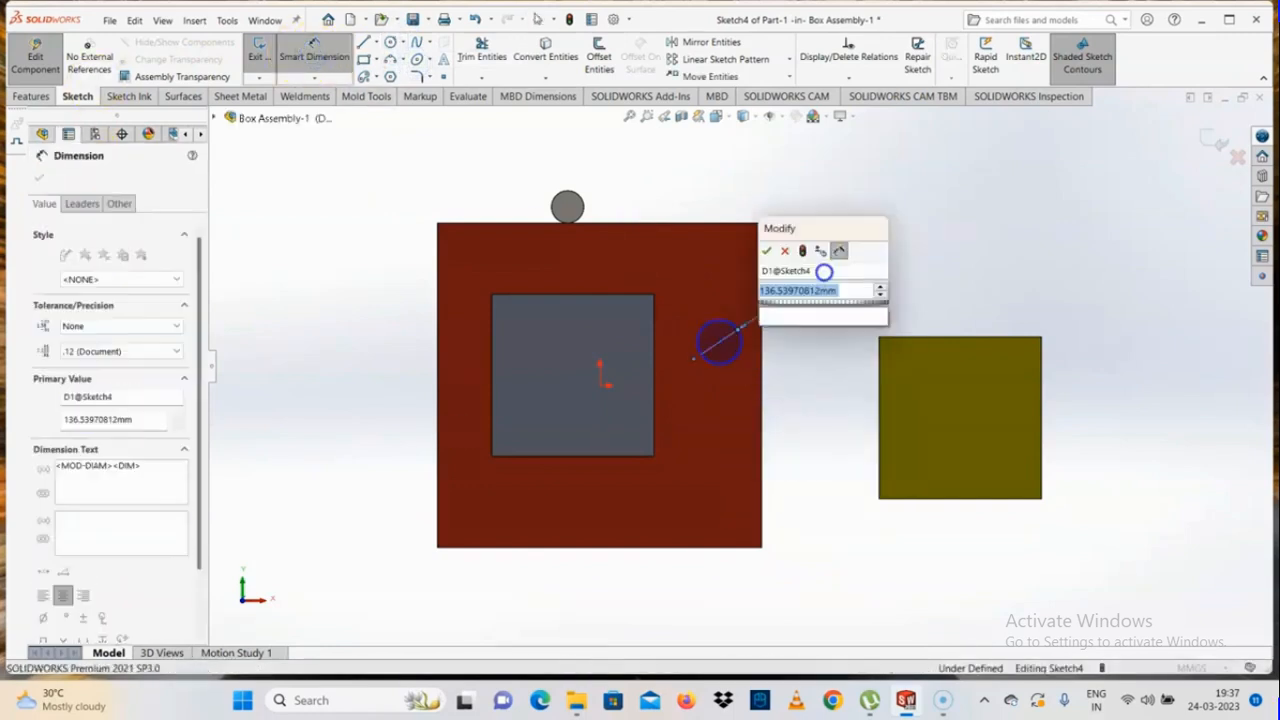
type("50")
key("Return")
left_click(794, 460)
Step: Change the circle's diameter to 100 mm
double_click(824, 264)
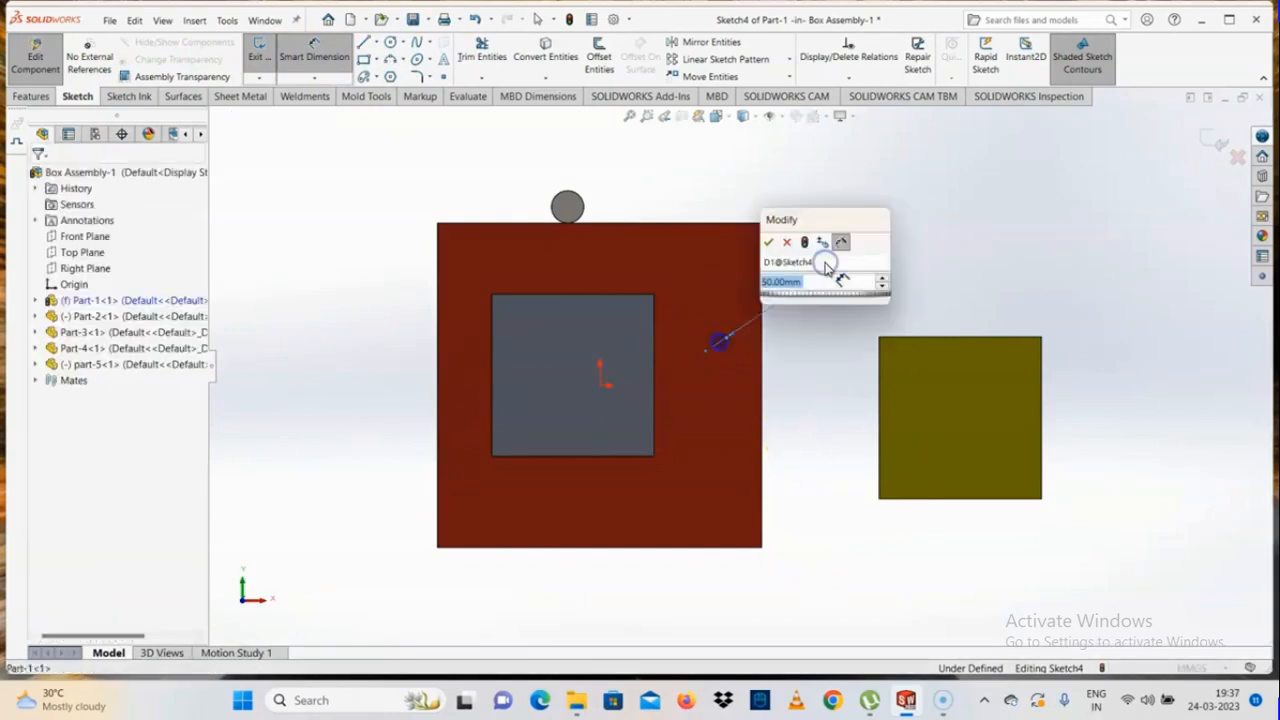
type("100")
key("Return")
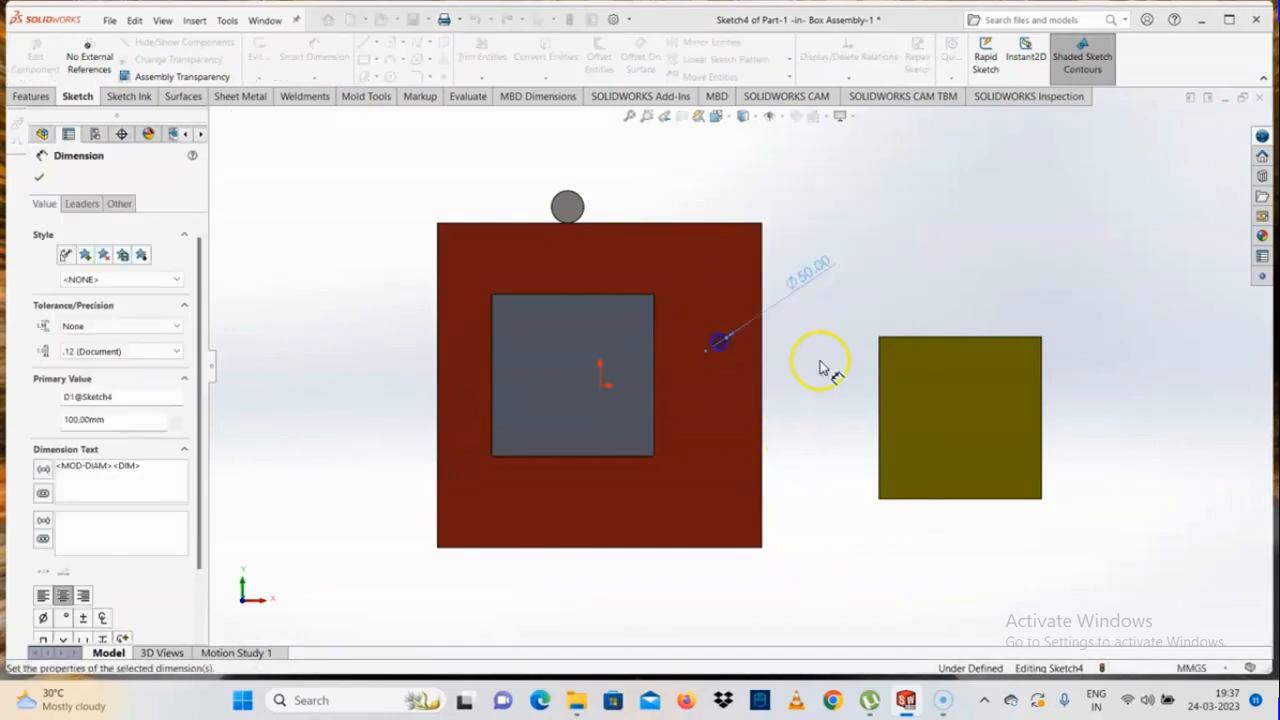
left_click(809, 466)
Step: Cut the circle through the red box with an Extruded Cut set to Through All - Both
left_click(31, 96)
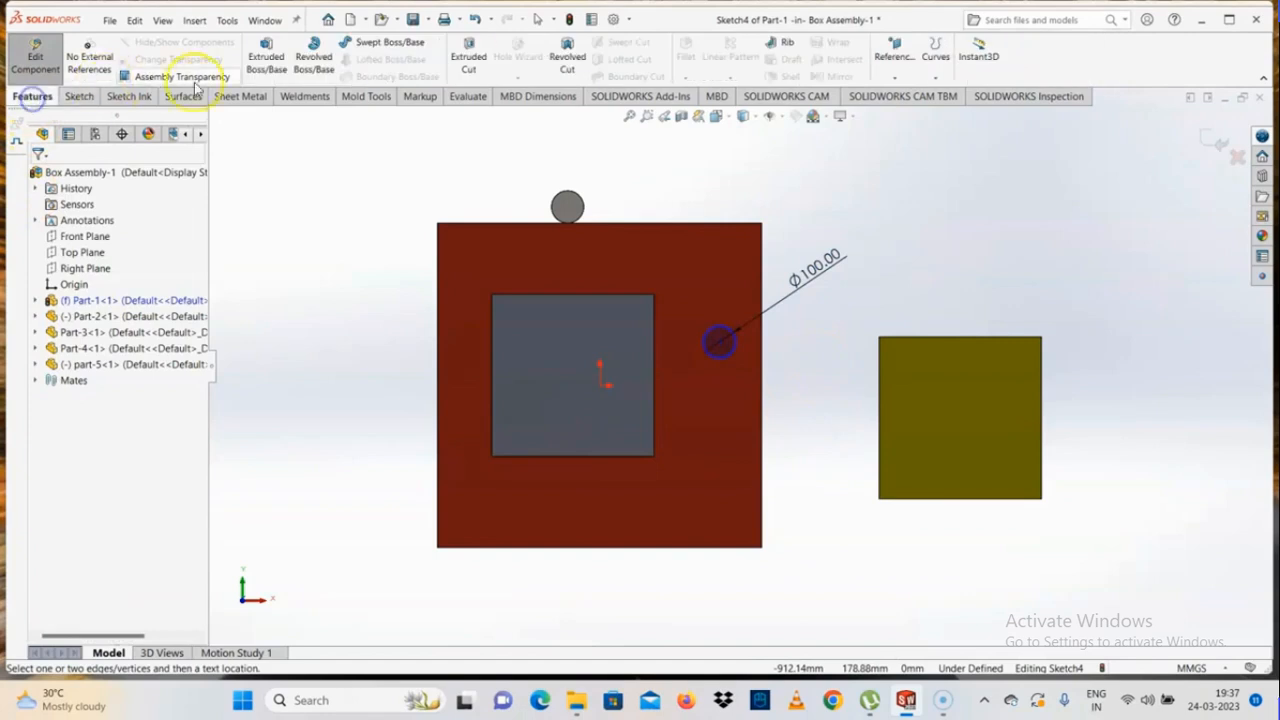
left_click(466, 56)
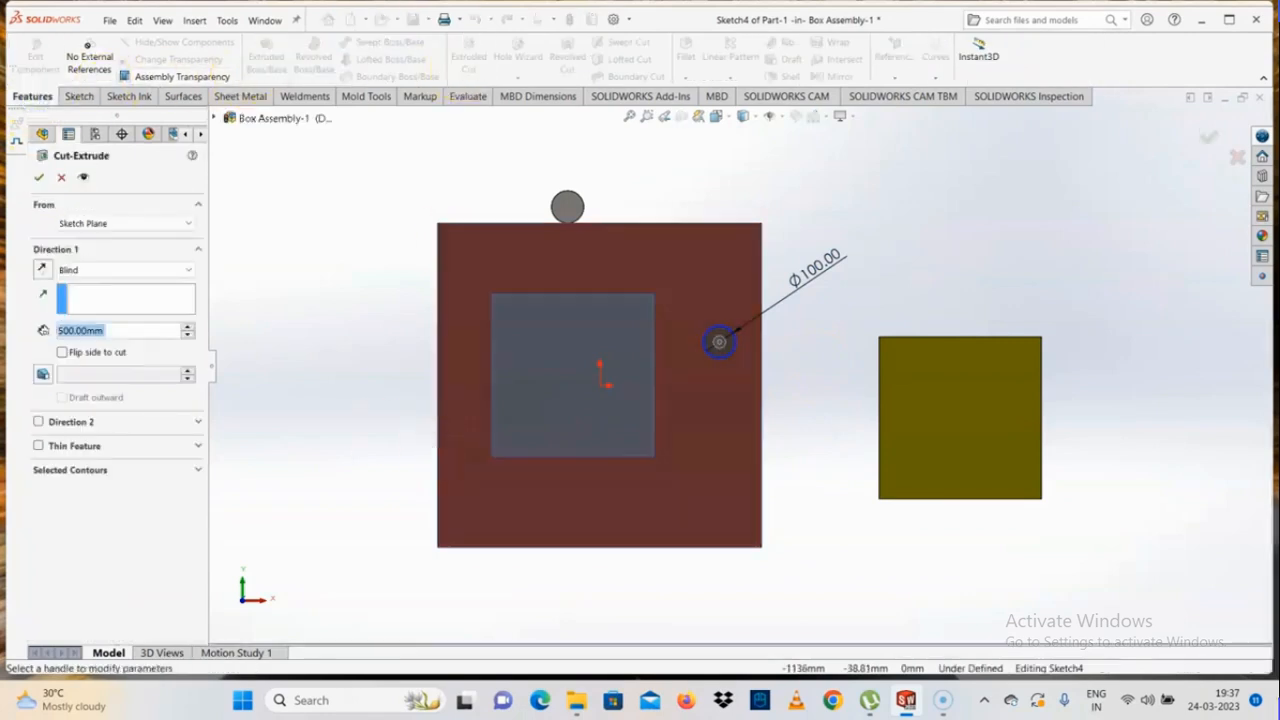
left_click(91, 269)
left_click(100, 305)
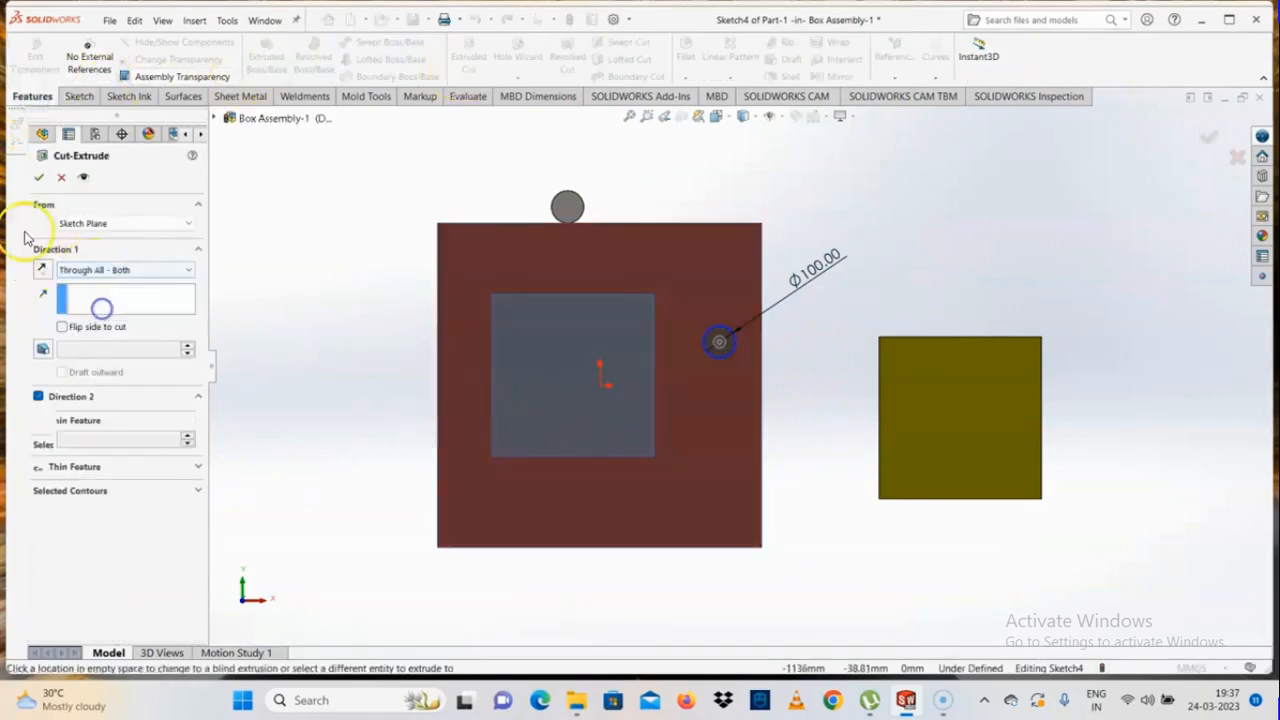
left_click(37, 179)
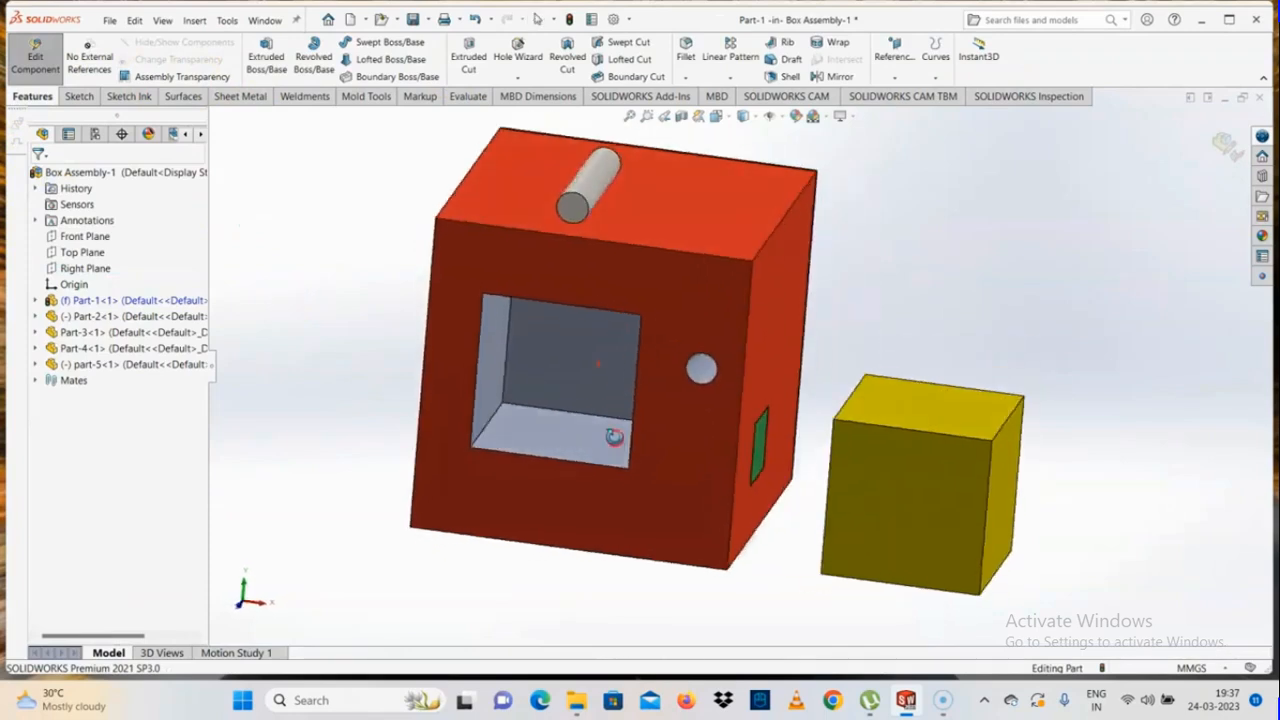
middle_click_drag(614, 436, 603, 545)
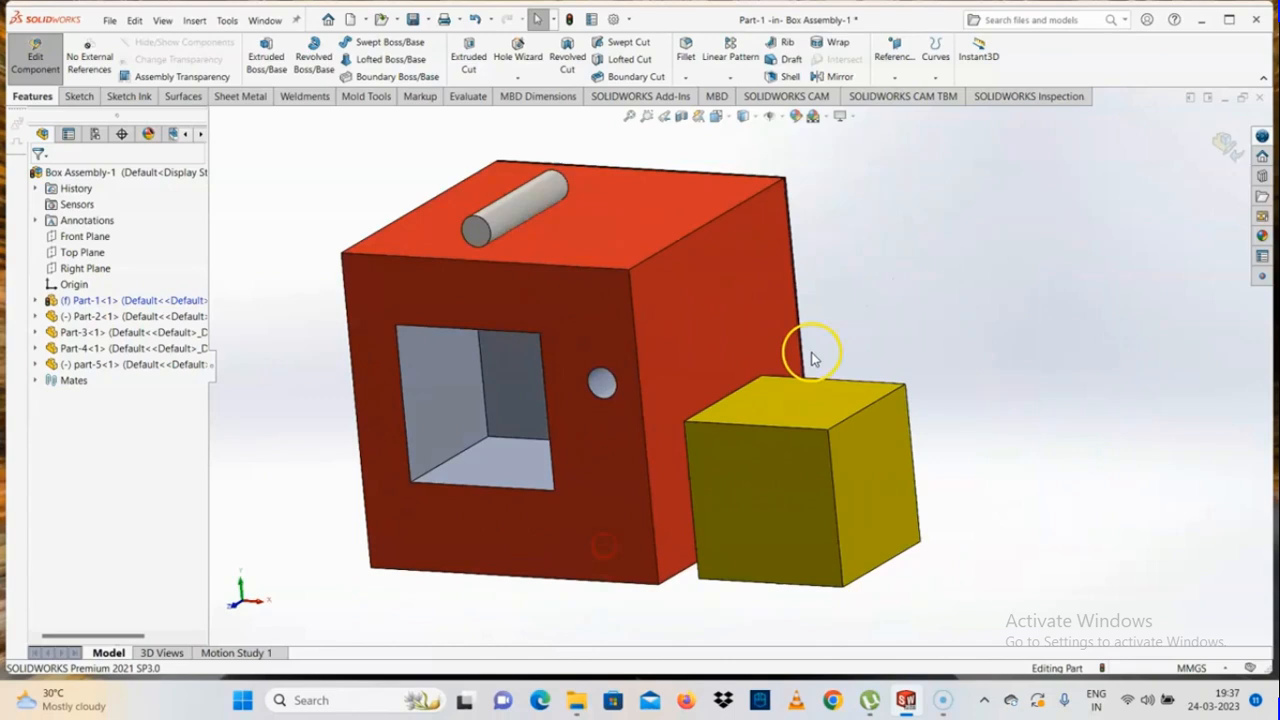
Step: Exit part editing and hide Part-4, the plate on the back of the red box
left_click(1225, 140)
middle_click_drag(757, 366, 797, 314)
left_click(865, 273)
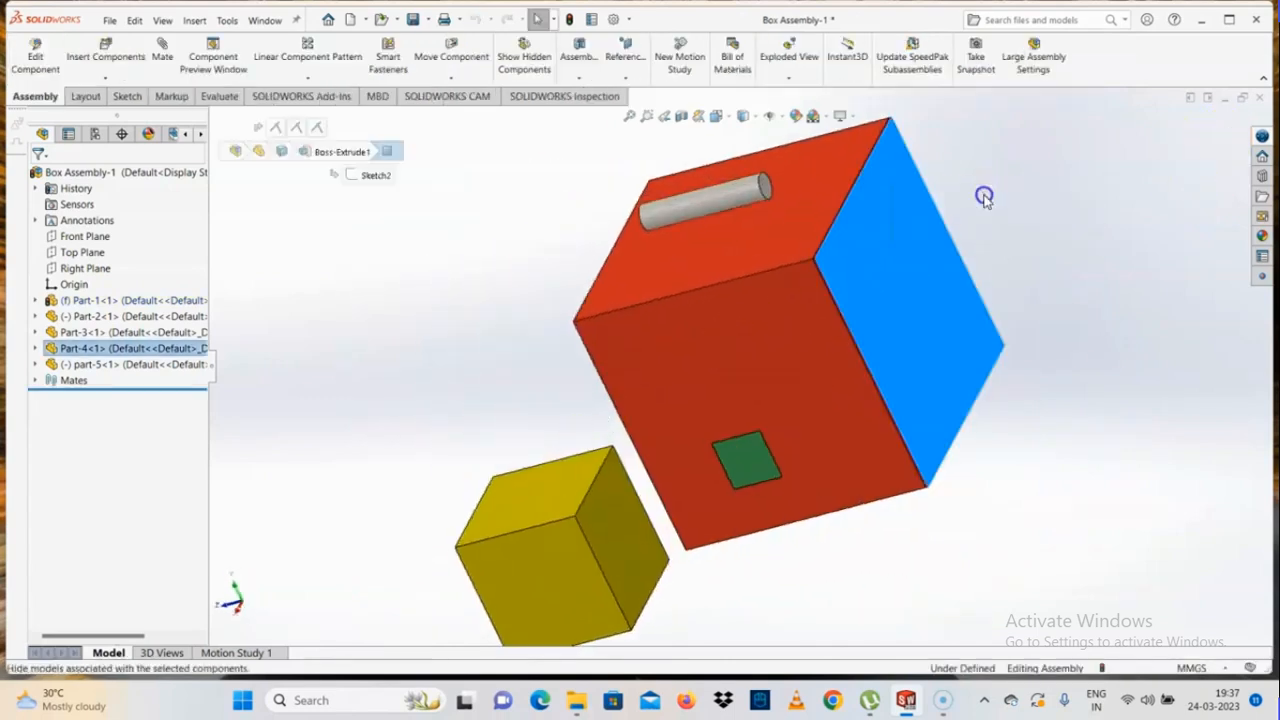
left_click(1100, 431)
middle_click_drag(943, 451, 927, 365)
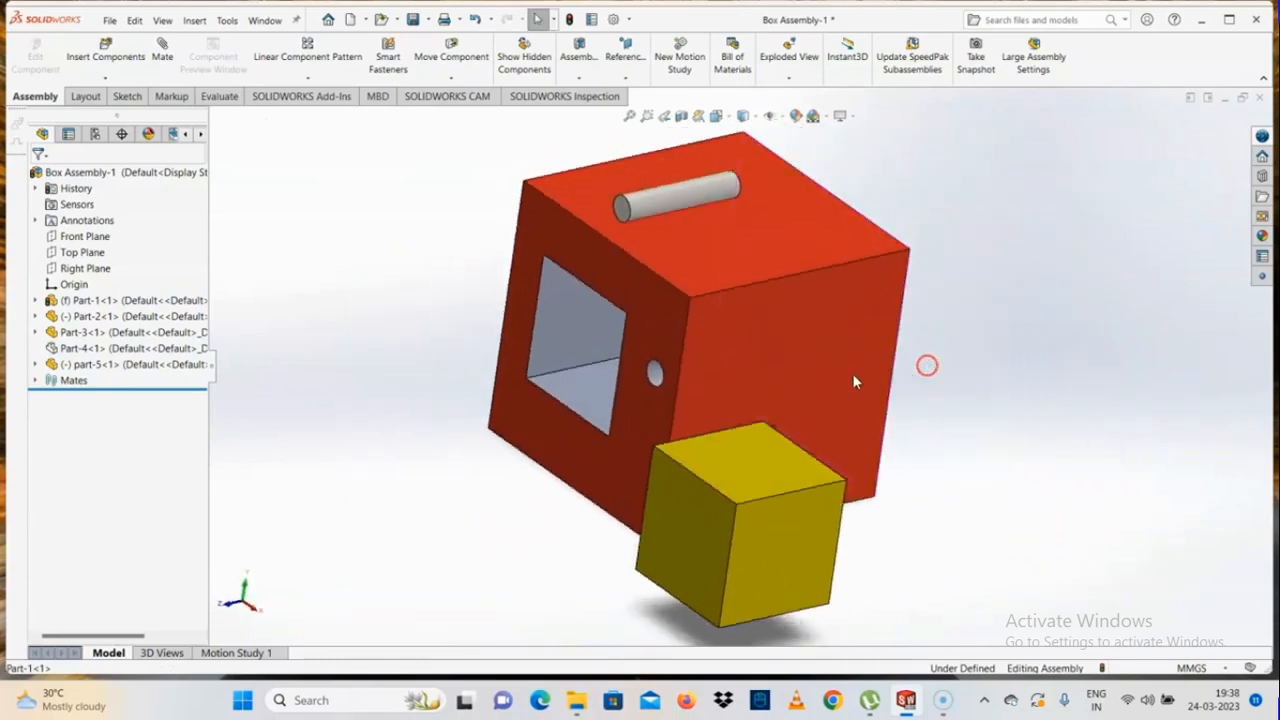
Step: Try to add a concentric mate between the cylinder's round face and the new hole in the red box
left_click(673, 213)
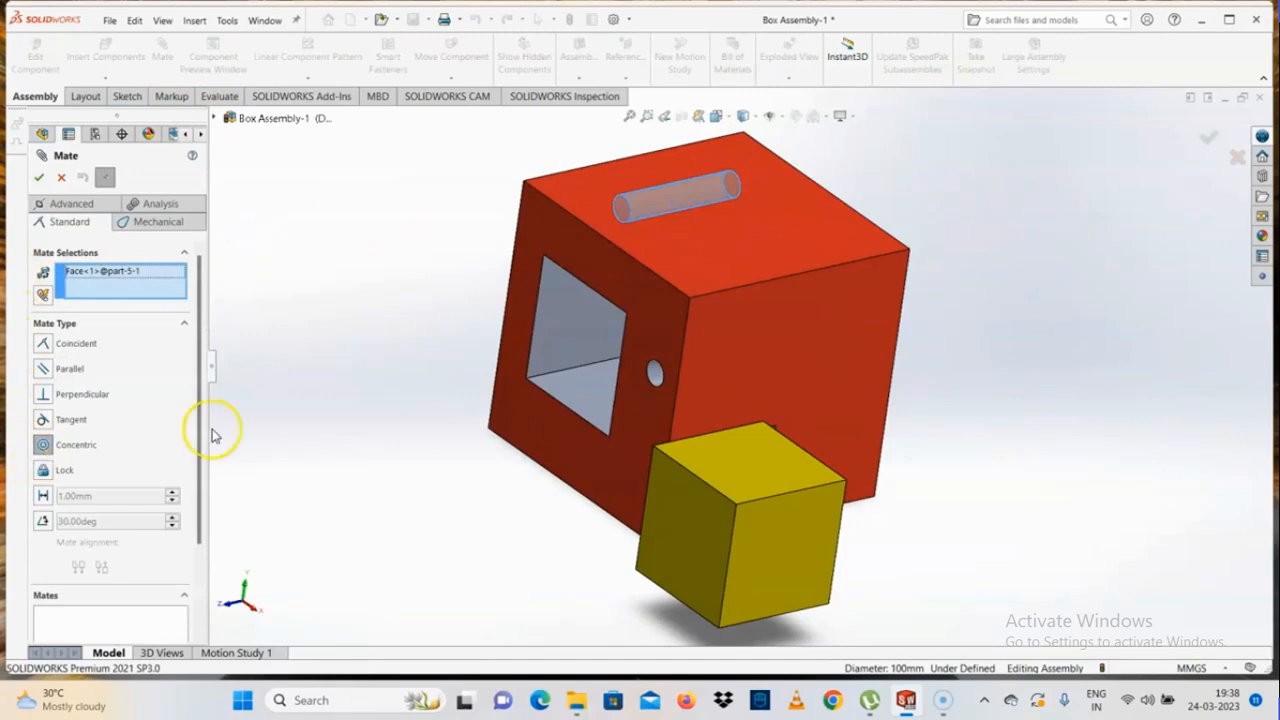
left_click(658, 380)
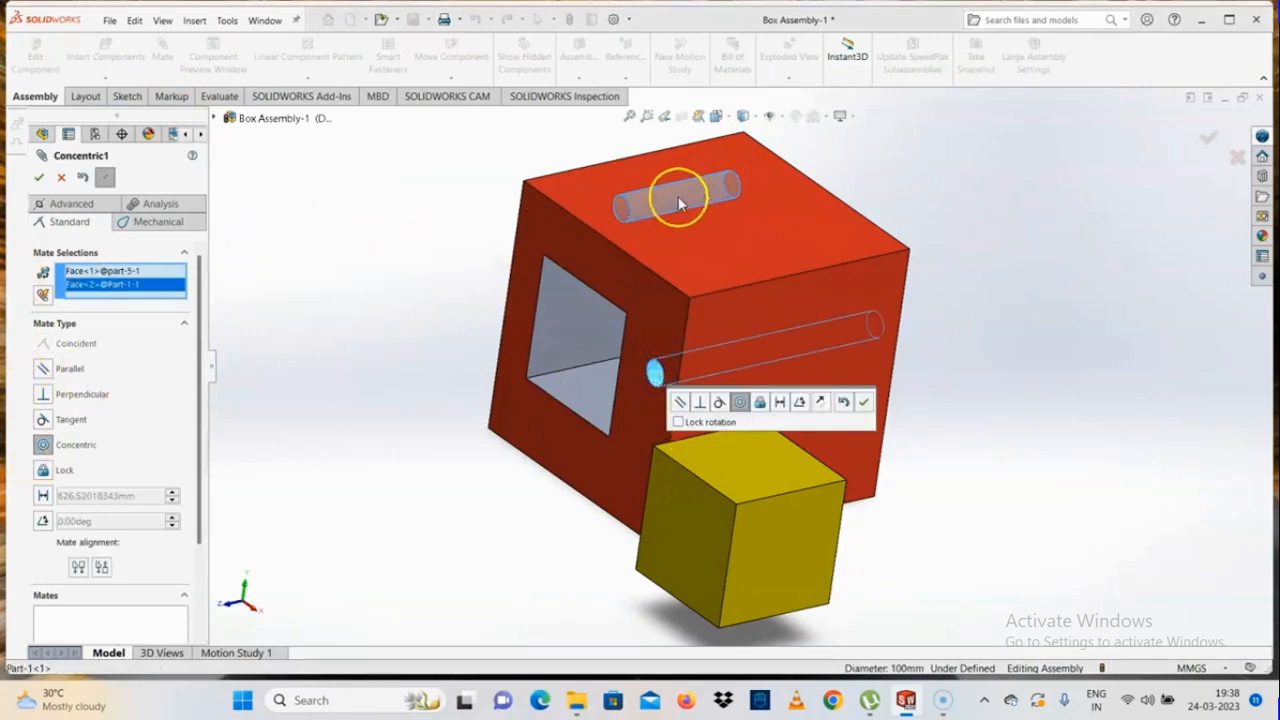
left_click(657, 370)
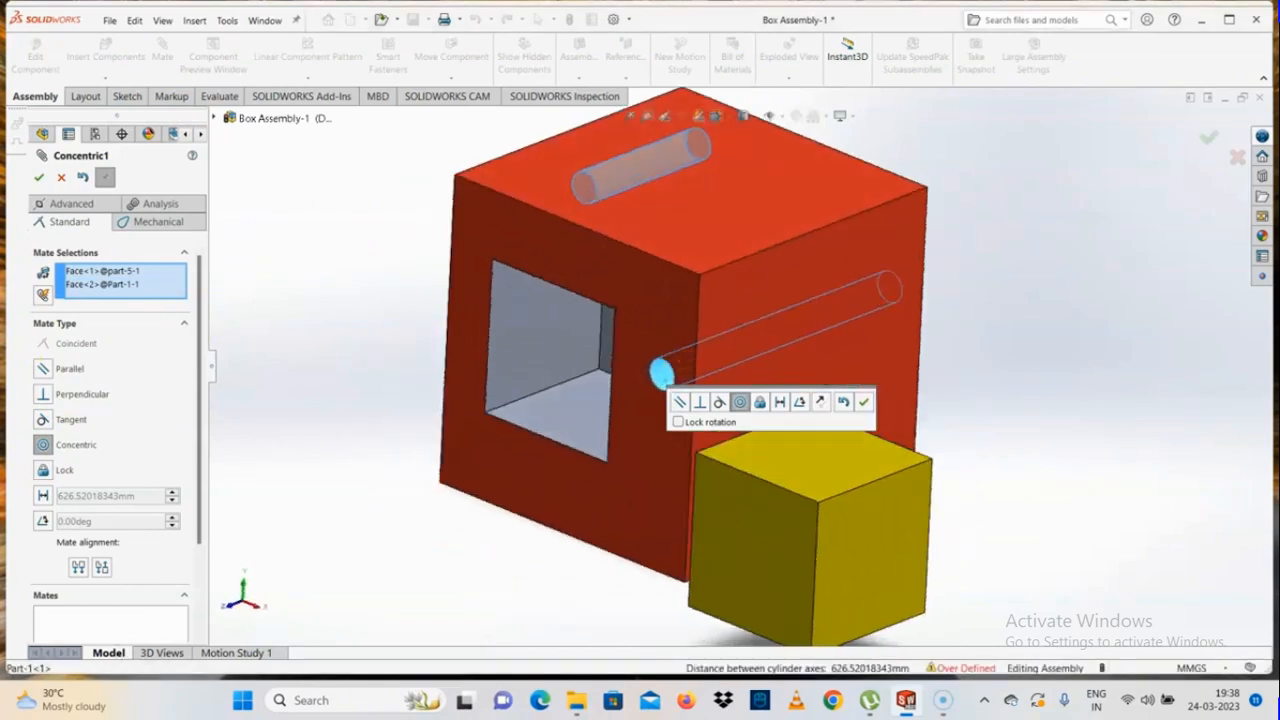
left_click(36, 178)
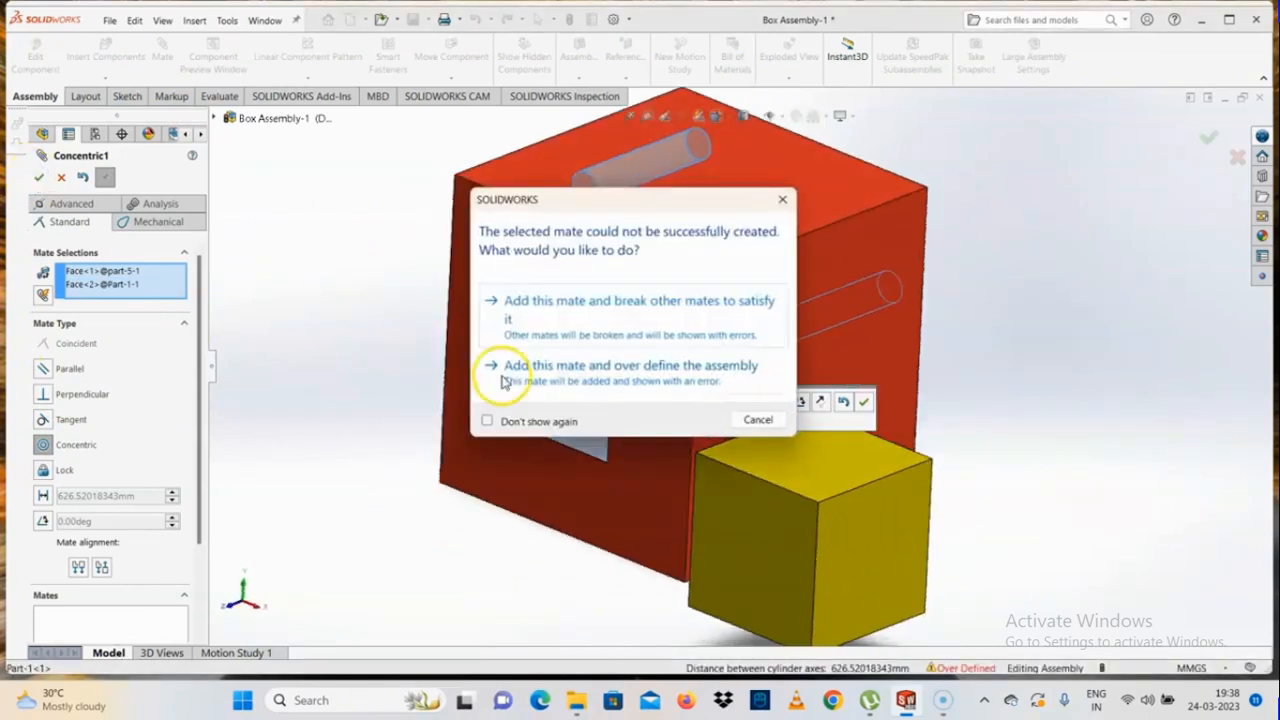
left_click(530, 366)
key("Escape")
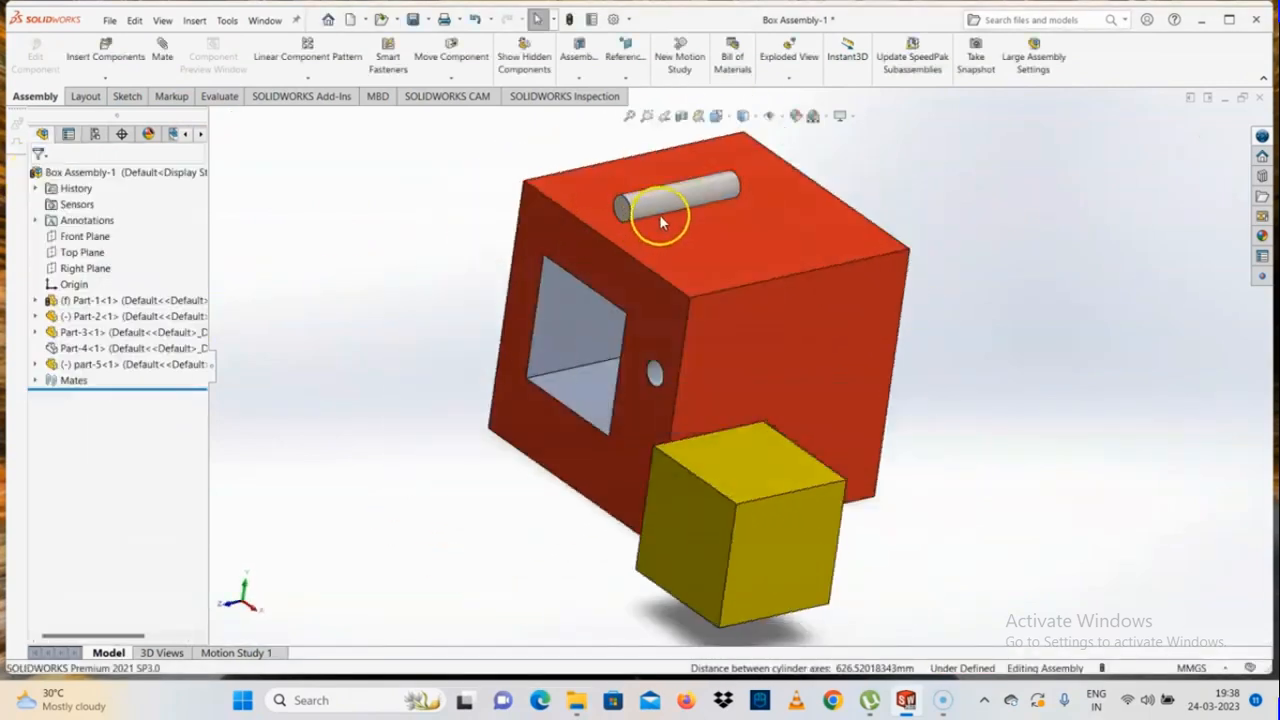
left_click(664, 202)
left_click(162, 50)
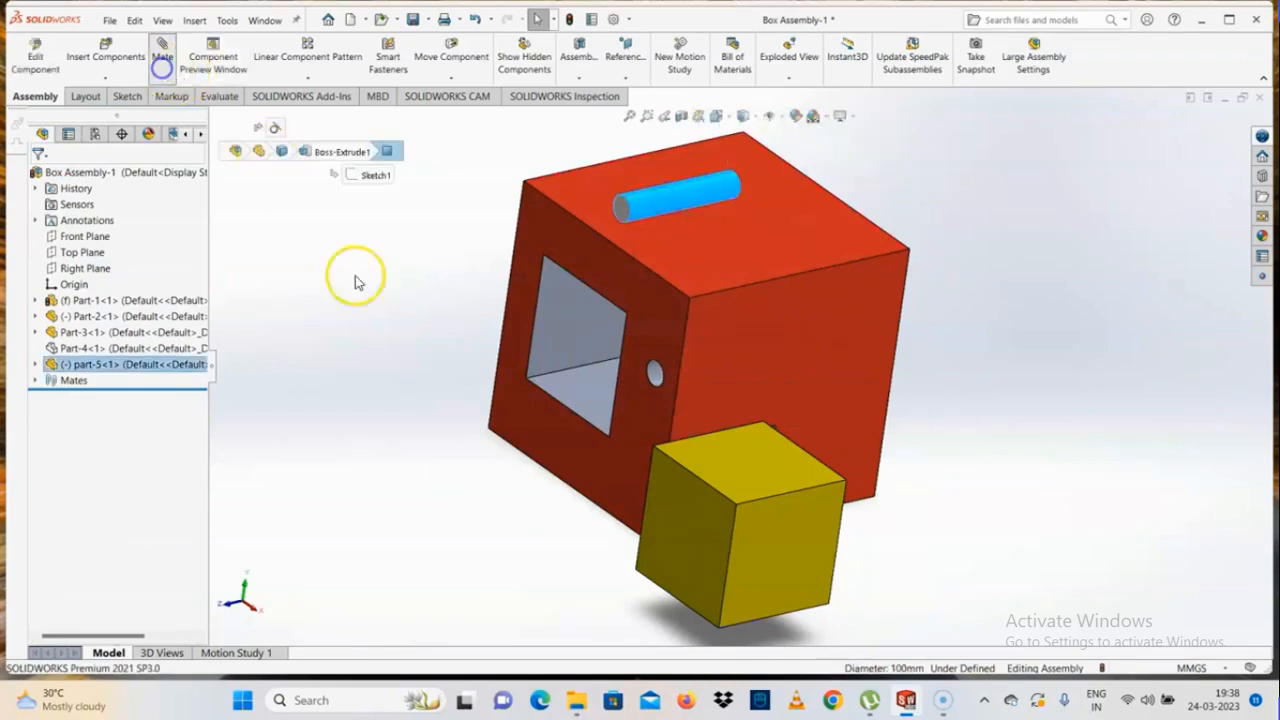
left_click(655, 380)
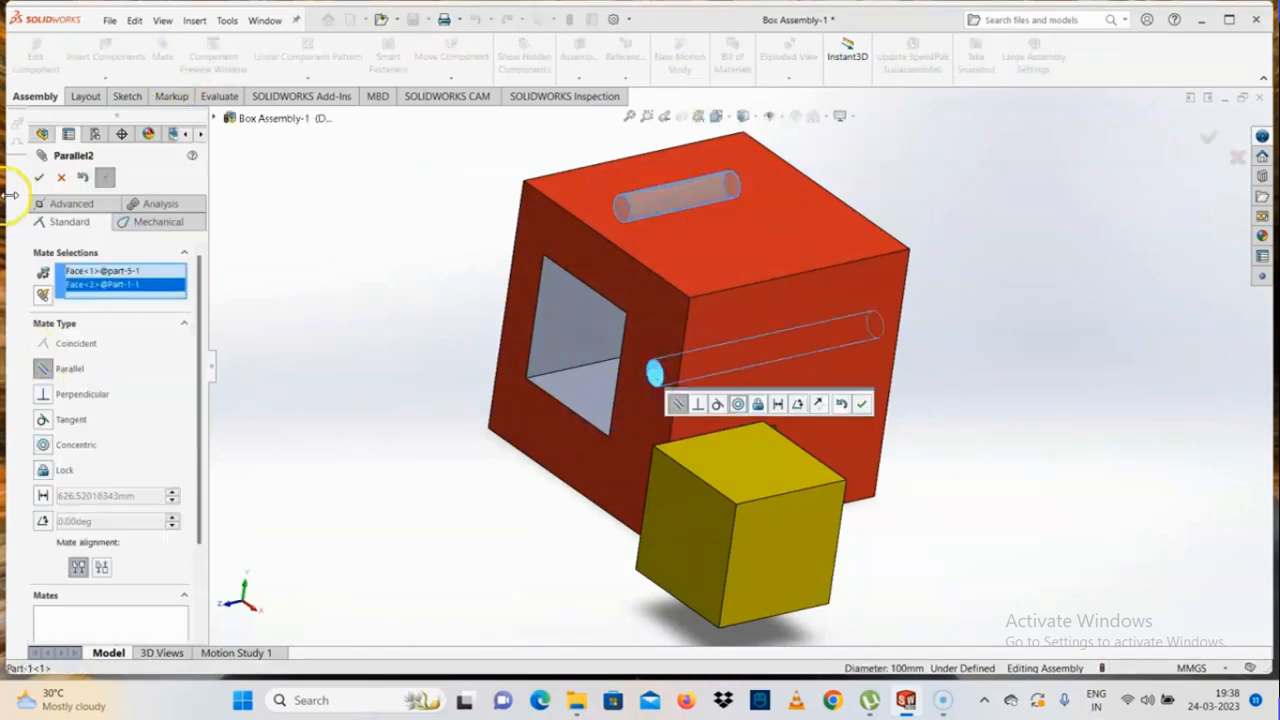
left_click(61, 178)
Step: Delete the tangent mate between the cylinder and the red box's top face
left_click(646, 207)
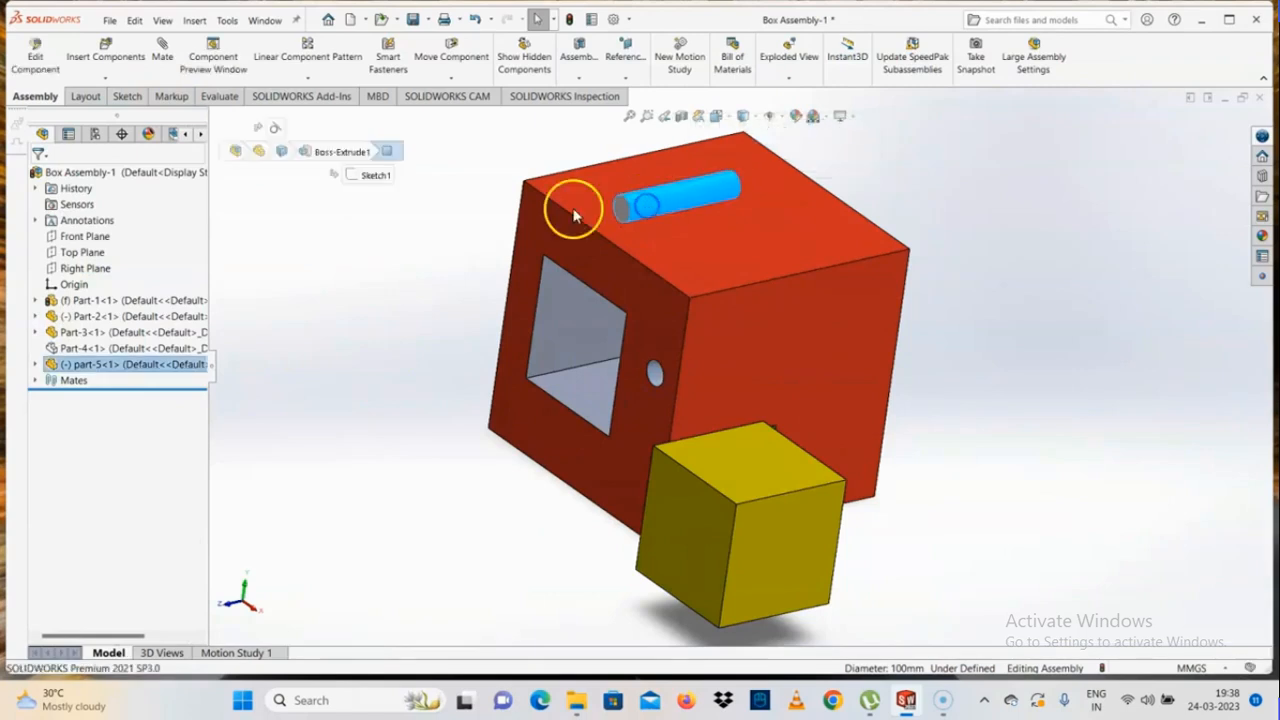
left_click(275, 127)
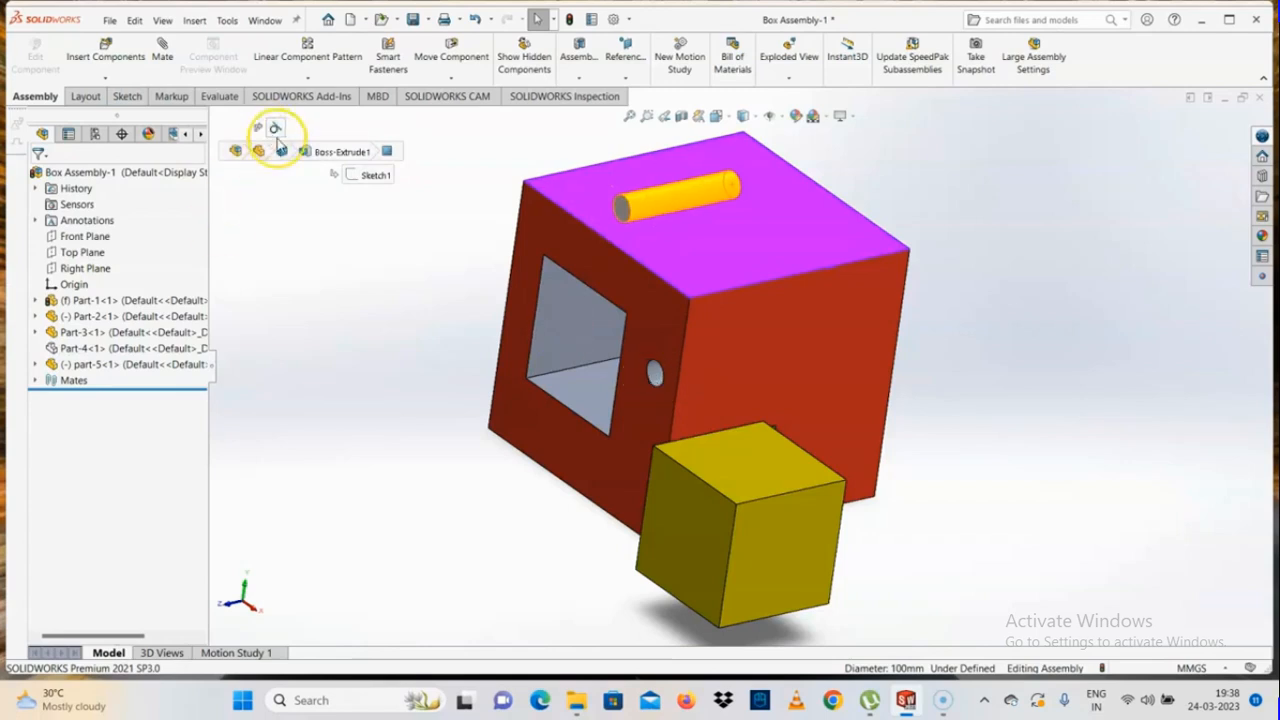
key("Delete")
key("Return")
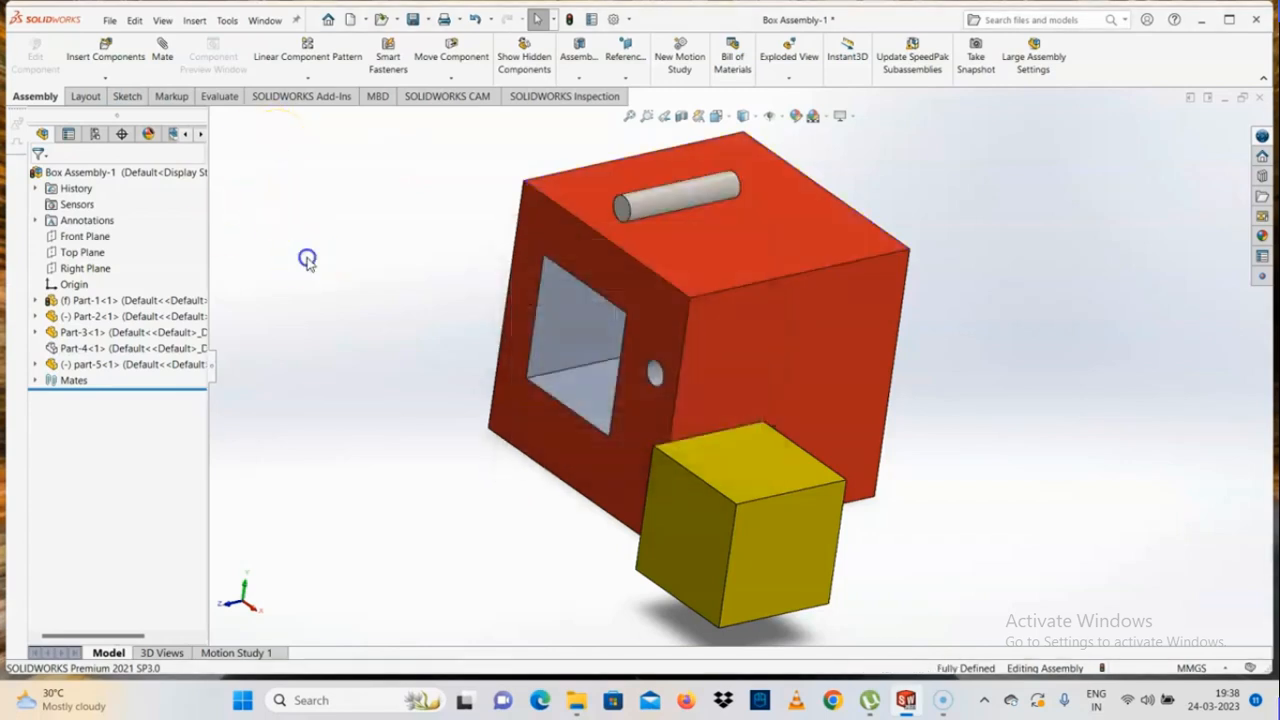
Step: Add a concentric mate between the cylinder's round face and the hole in the red box
left_click(618, 215)
left_click(160, 45)
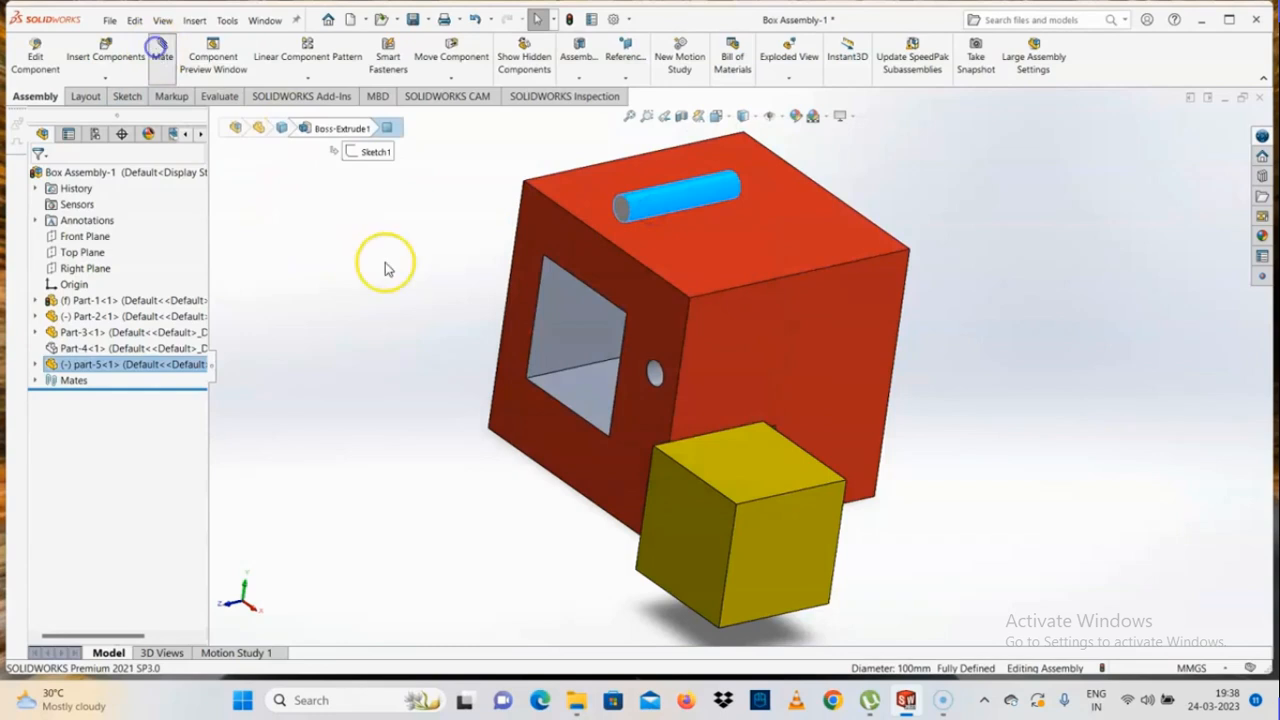
left_click(655, 378)
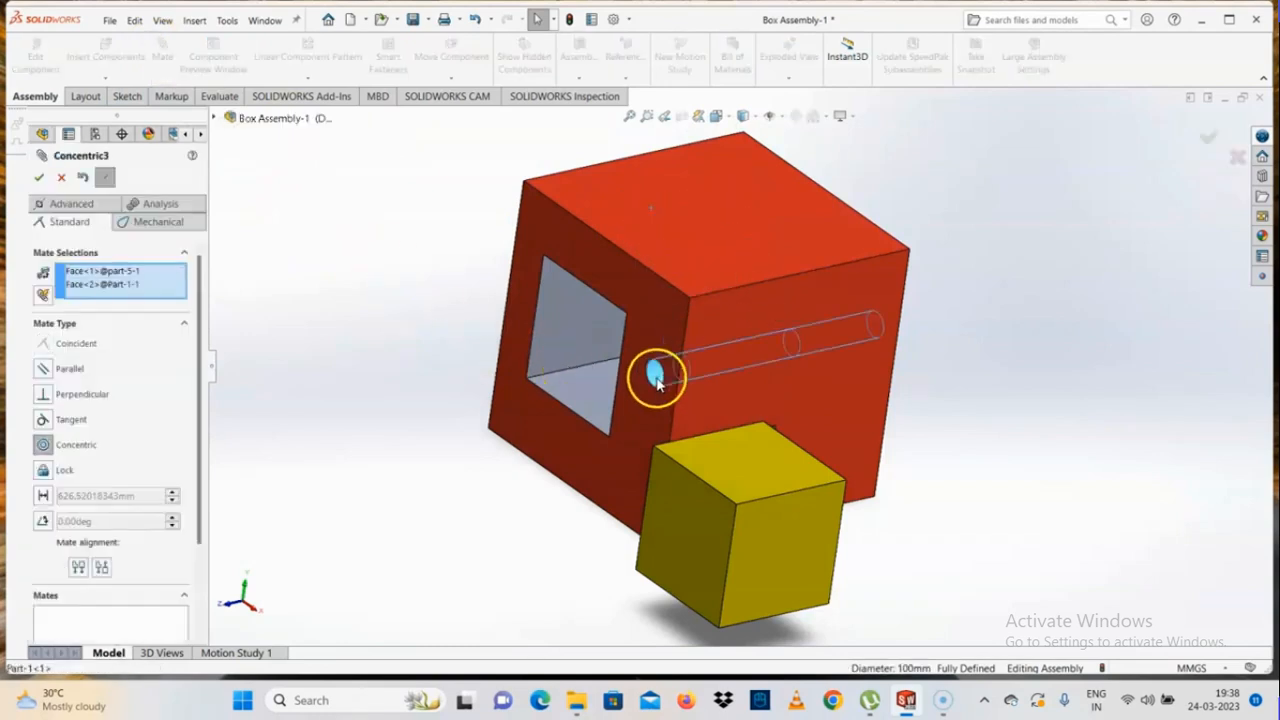
left_click(45, 181)
left_click(45, 181)
Step: Slide the cylinder out of the red box along the hole's axis to test the concentric mate
scroll(690, 353, "down", 4)
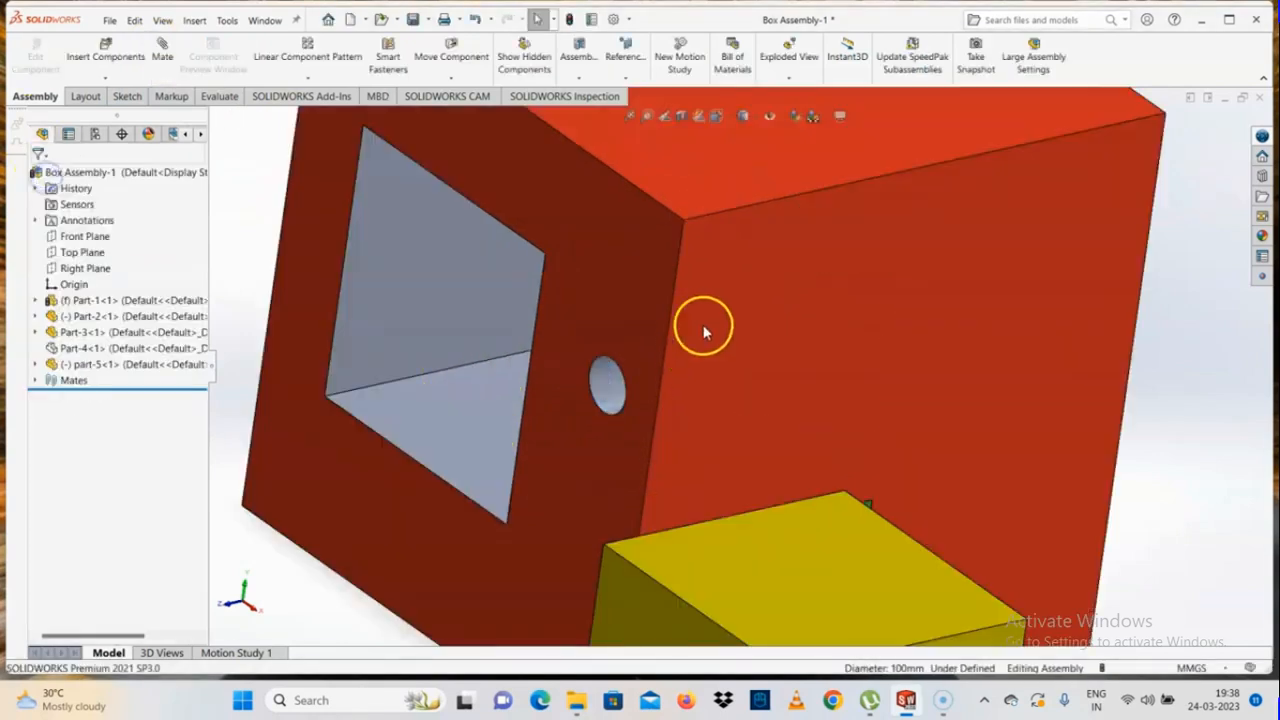
middle_click_drag(706, 331, 750, 347)
left_click_drag(613, 398, 515, 482)
middle_click_drag(550, 452, 514, 469)
scroll(616, 428, "up", 5)
left_click(565, 461)
scroll(712, 388, "down", 5)
left_click_drag(708, 394, 712, 548)
left_click(640, 577)
middle_click_drag(642, 442, 603, 429)
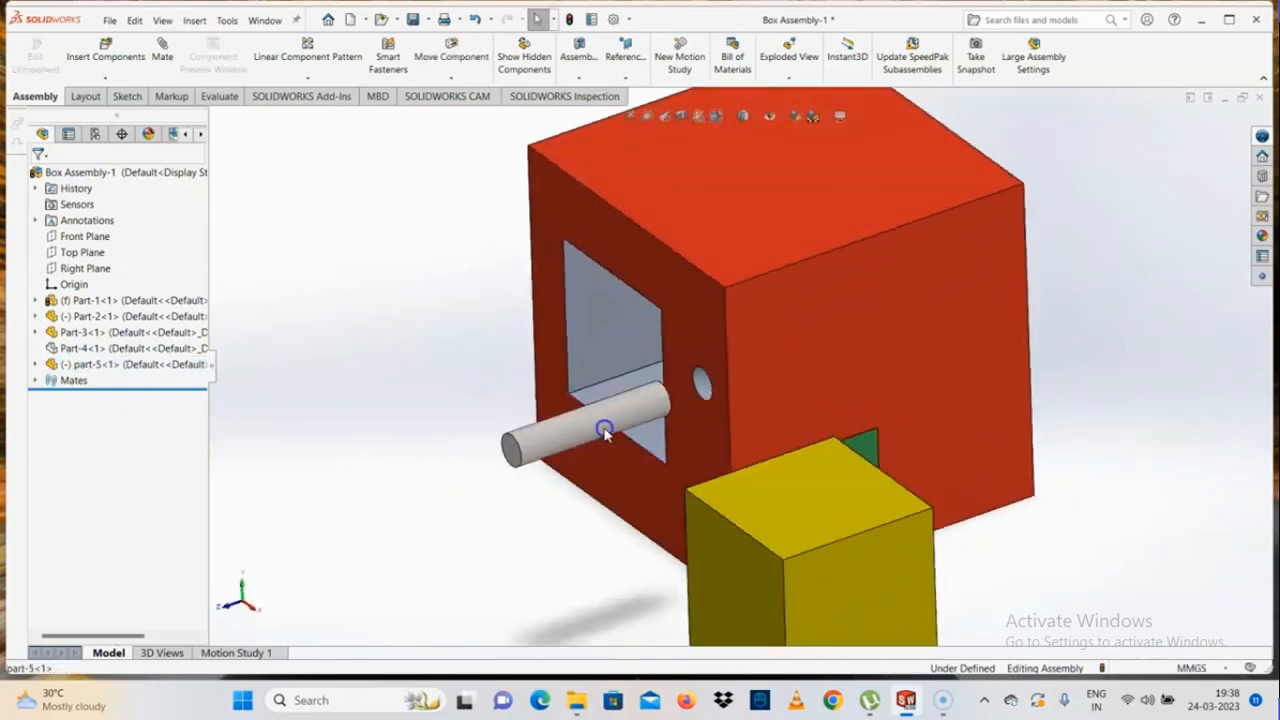
Step: Slide the cylinder partway back into the hole in the red box's front face
left_click_drag(603, 429, 702, 393)
left_click(518, 541)
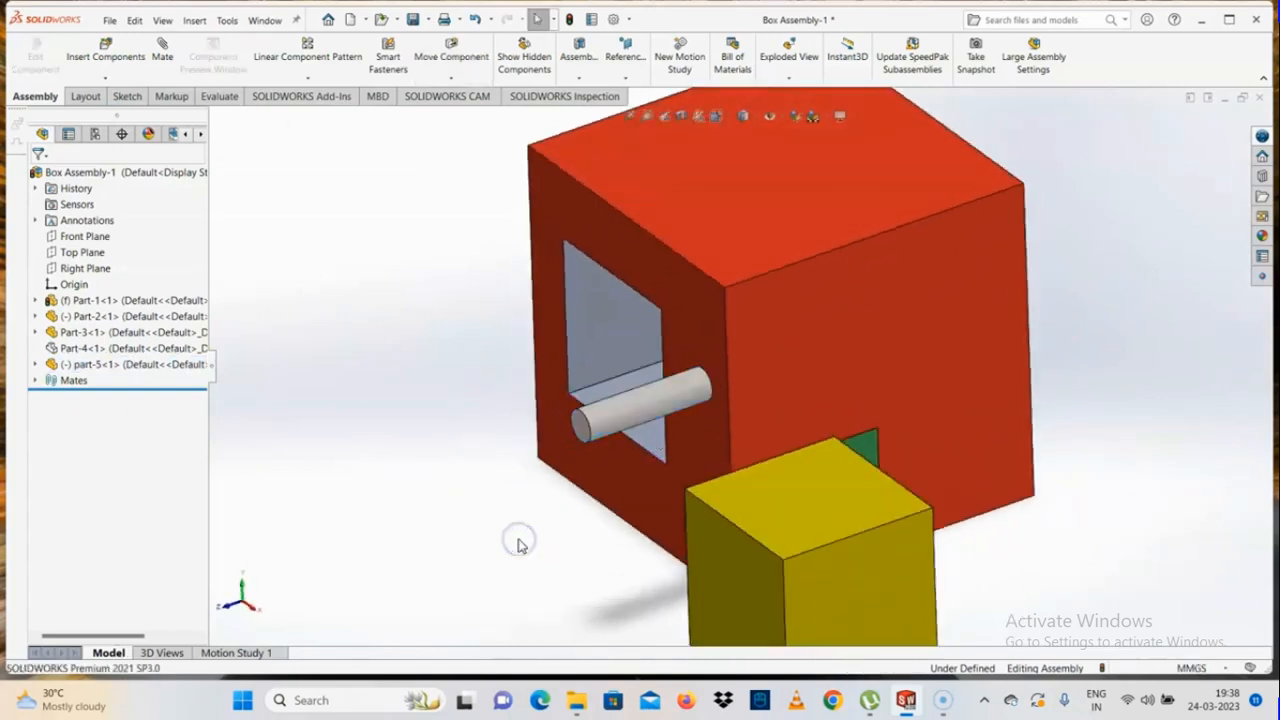
left_click_drag(638, 422, 689, 400)
left_click(580, 526)
scroll(702, 418, "up", 2)
middle_click_drag(702, 424, 718, 424)
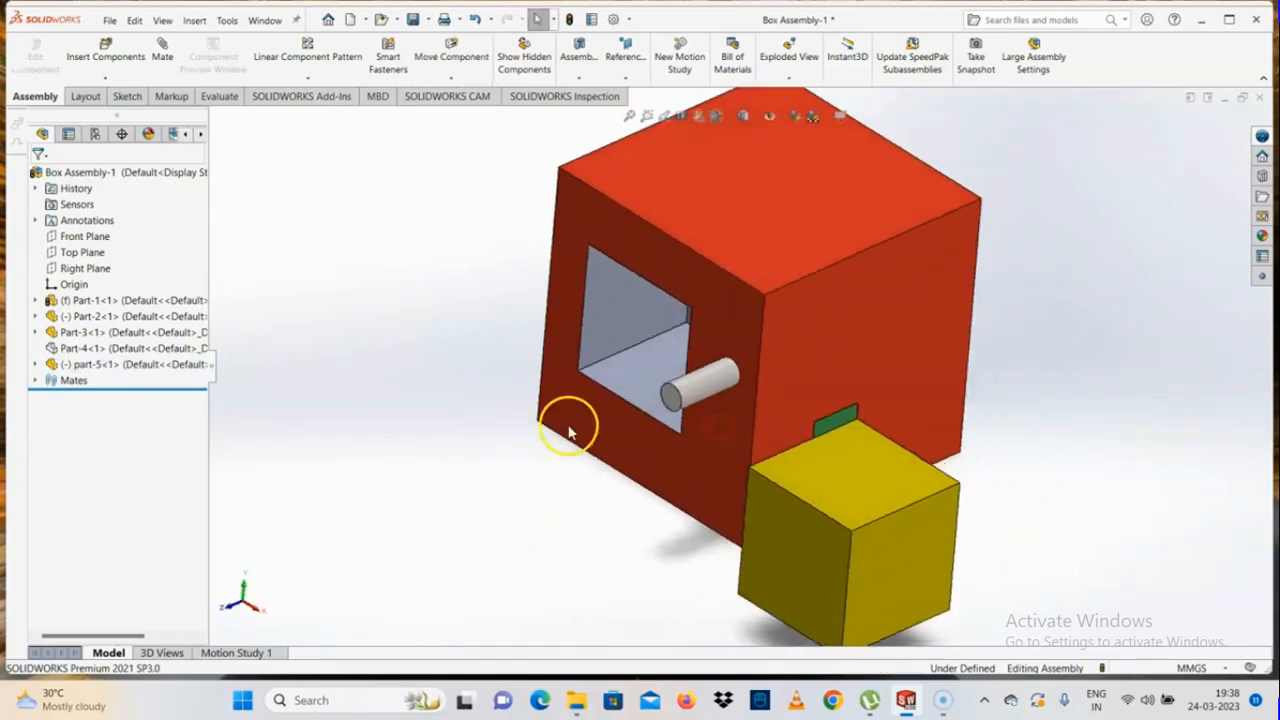
Step: Add a lock mate between the cylinder and the red box
left_click(172, 62)
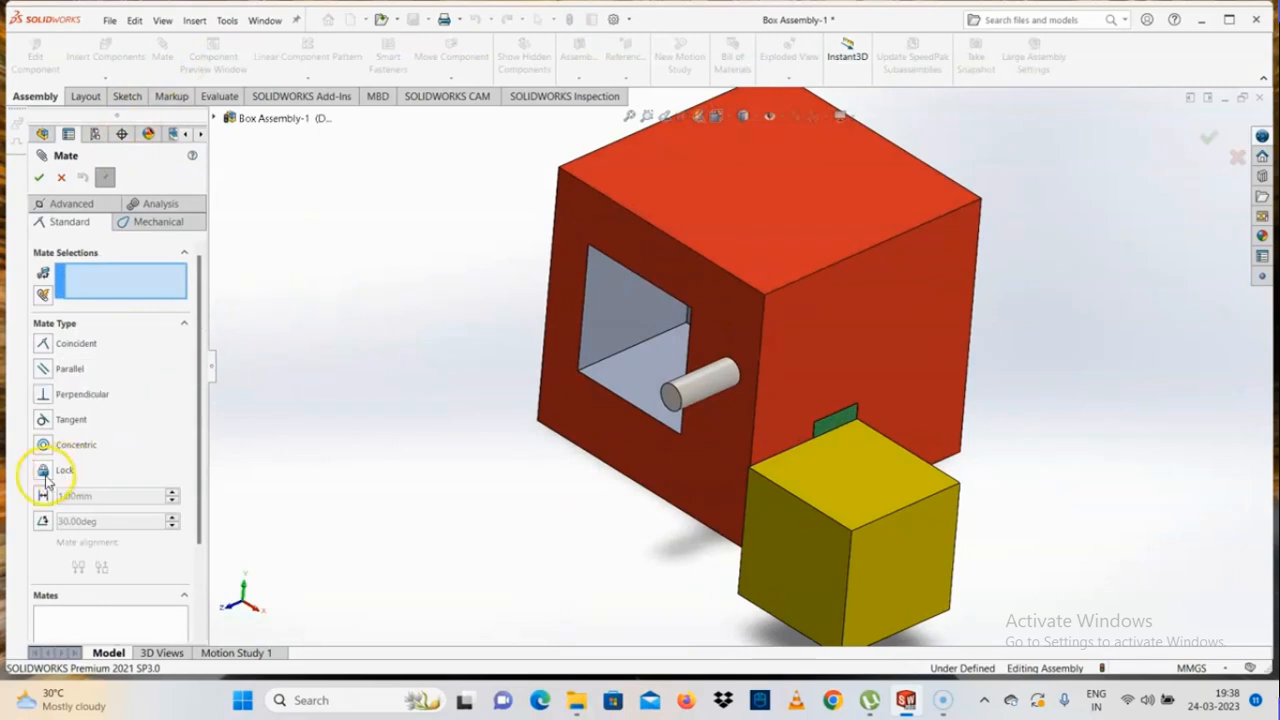
left_click(713, 377)
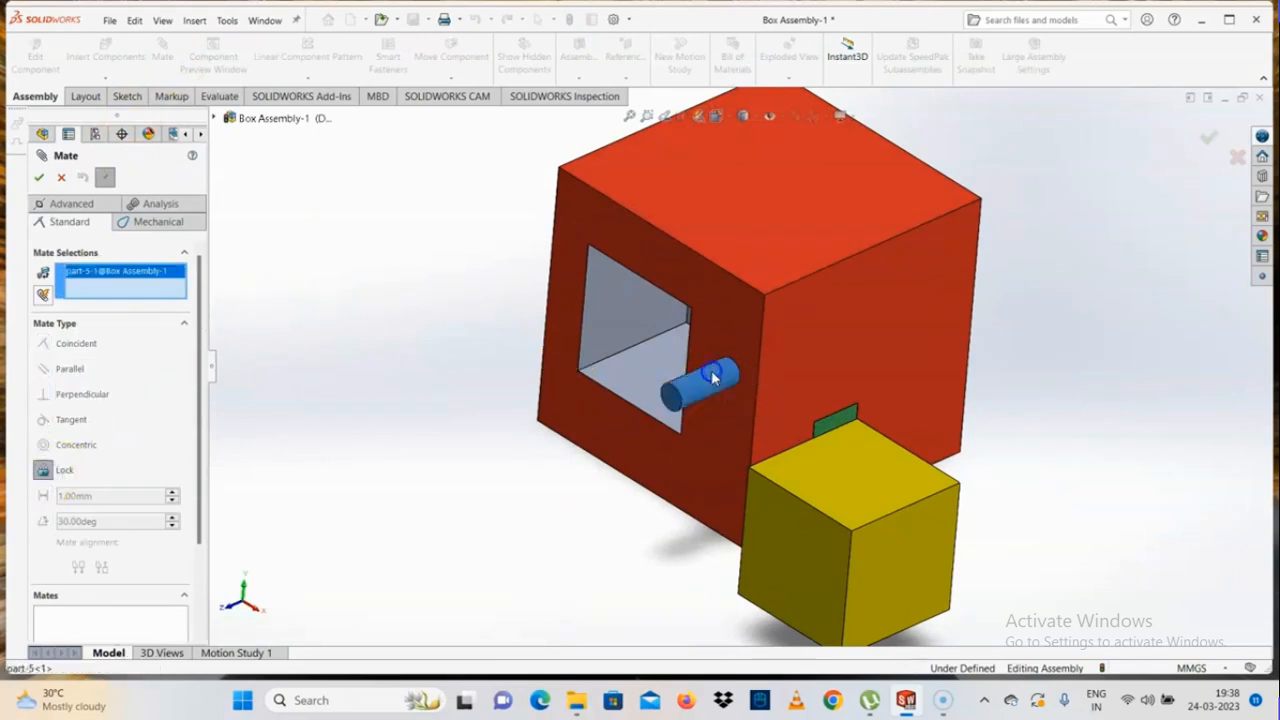
left_click(721, 423)
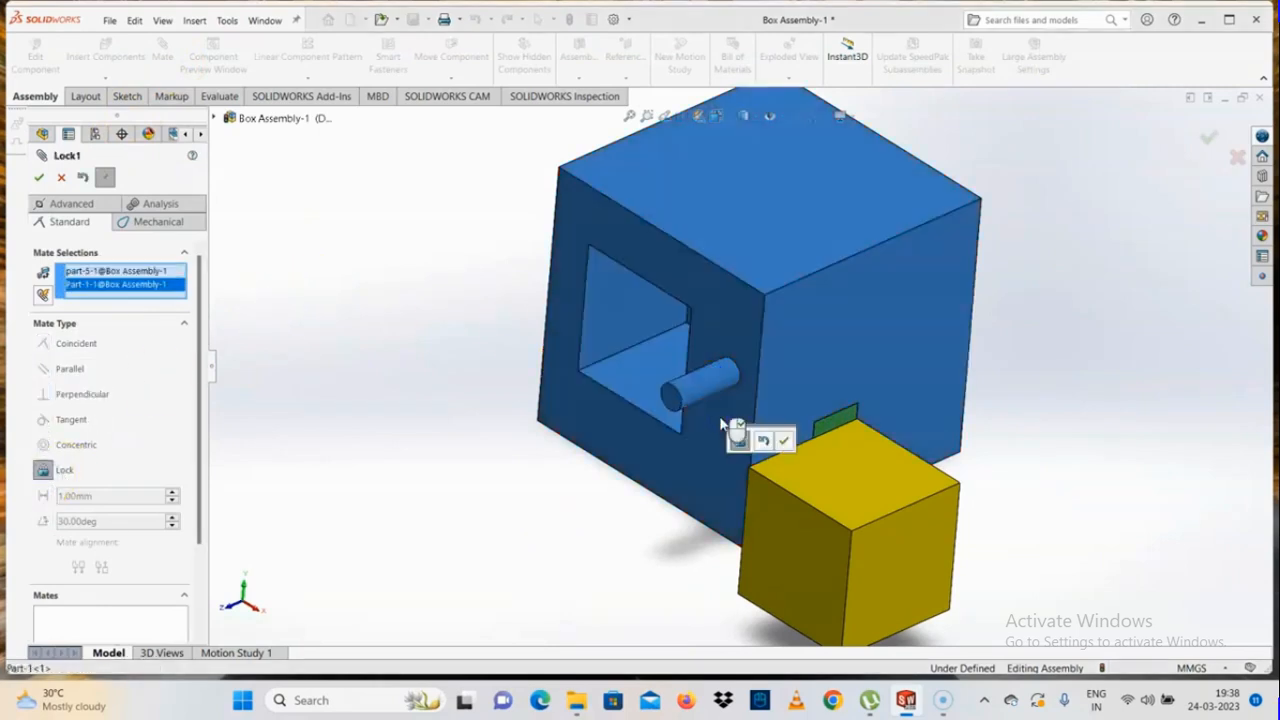
left_click(38, 177)
left_click(38, 177)
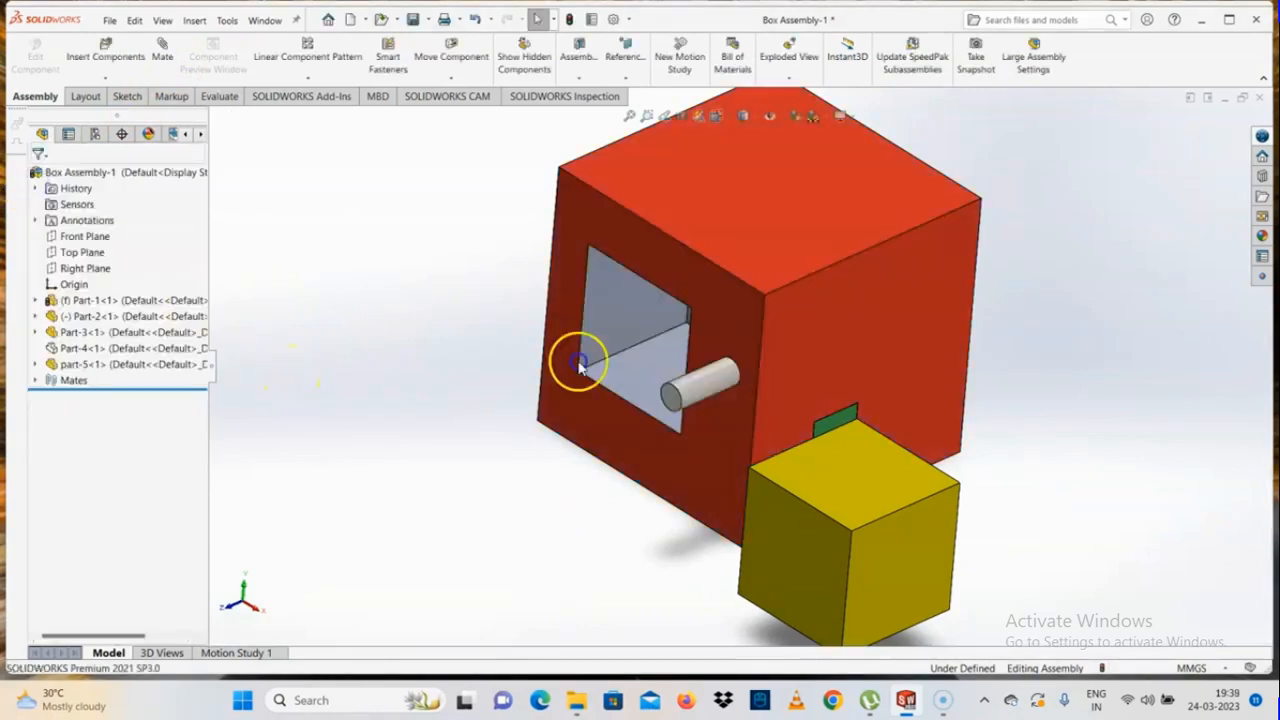
Step: Try to slide the locked cylinder out of the hole
left_click_drag(693, 395, 640, 449)
left_click(521, 503)
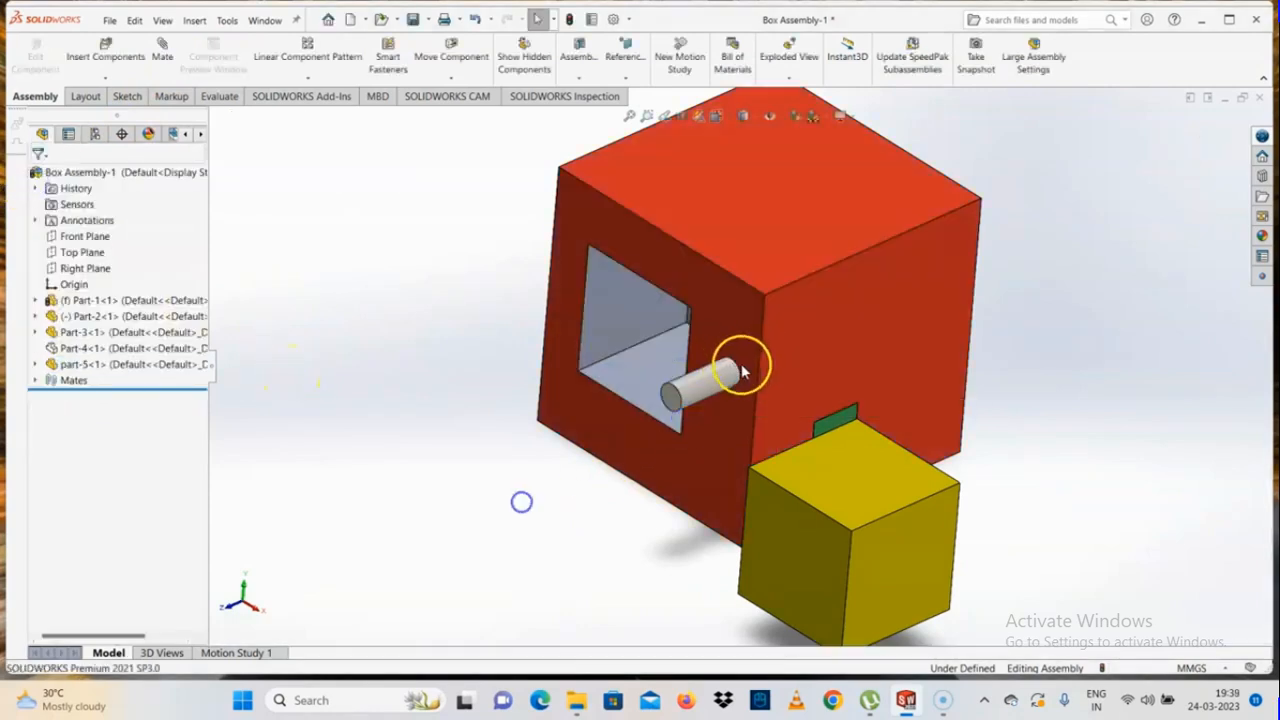
left_click_drag(724, 380, 634, 434)
left_click(565, 525)
scroll(745, 355, "down", 3)
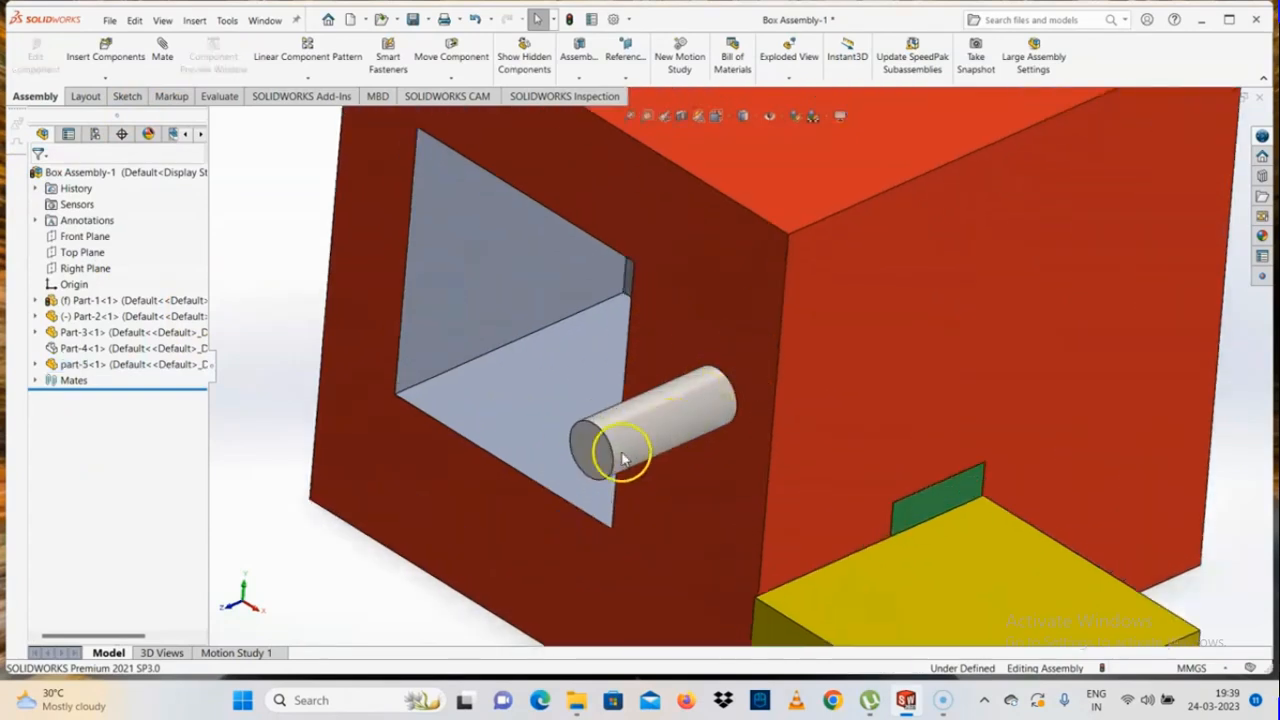
Step: Measure the cylinder's front end face and close the measurement
left_click(605, 461)
left_click(634, 489)
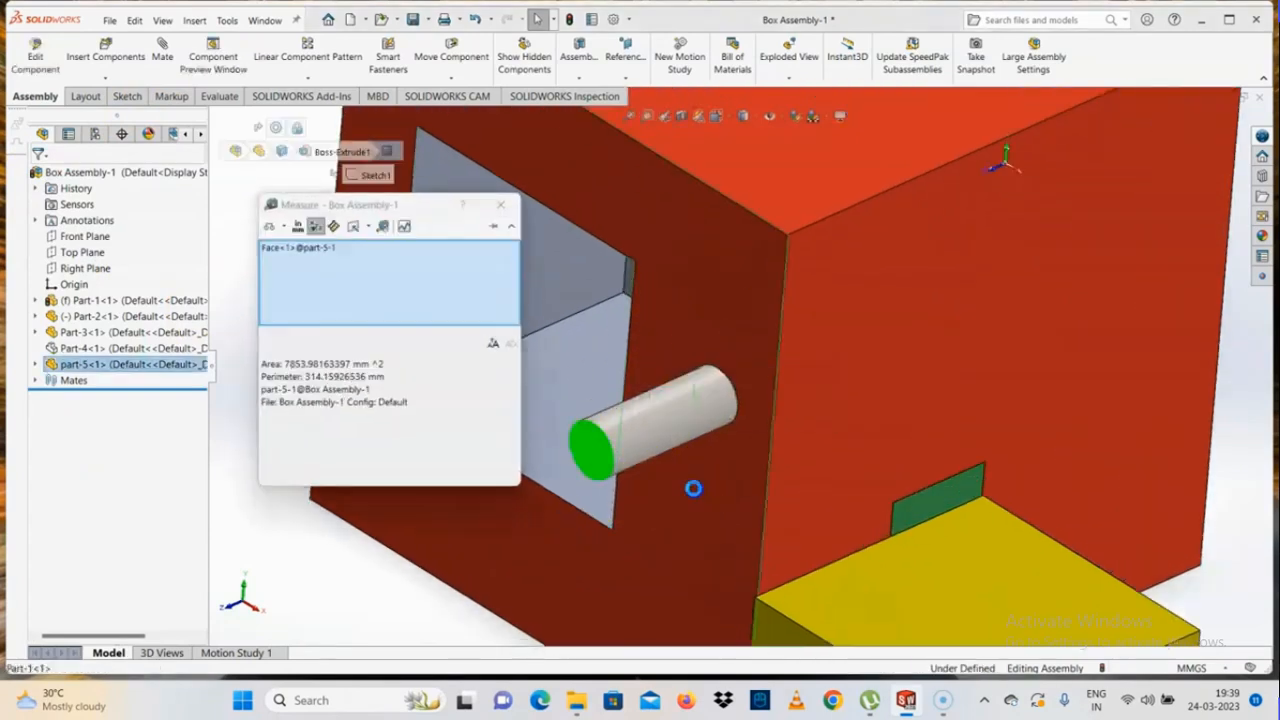
left_click(700, 495)
key("Escape")
scroll(695, 490, "up", 4)
Step: Check once more whether the locked cylinder can still be moved
left_click(698, 396)
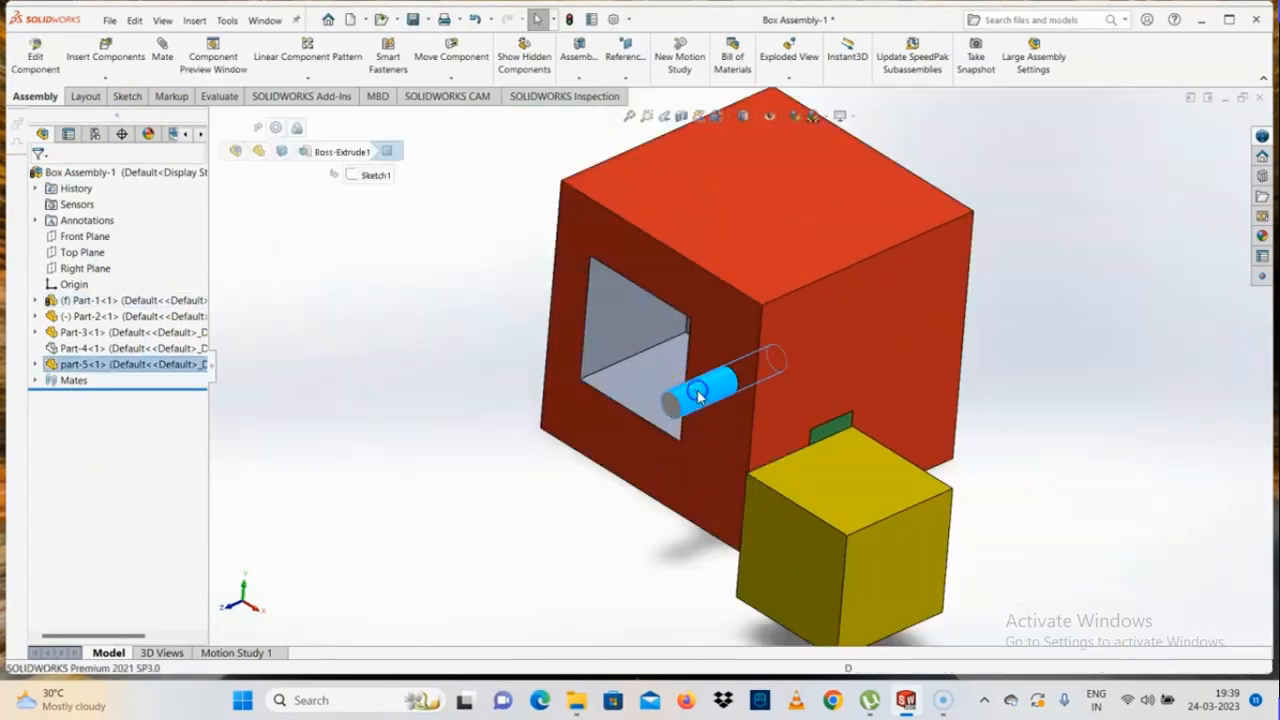
left_click(511, 572)
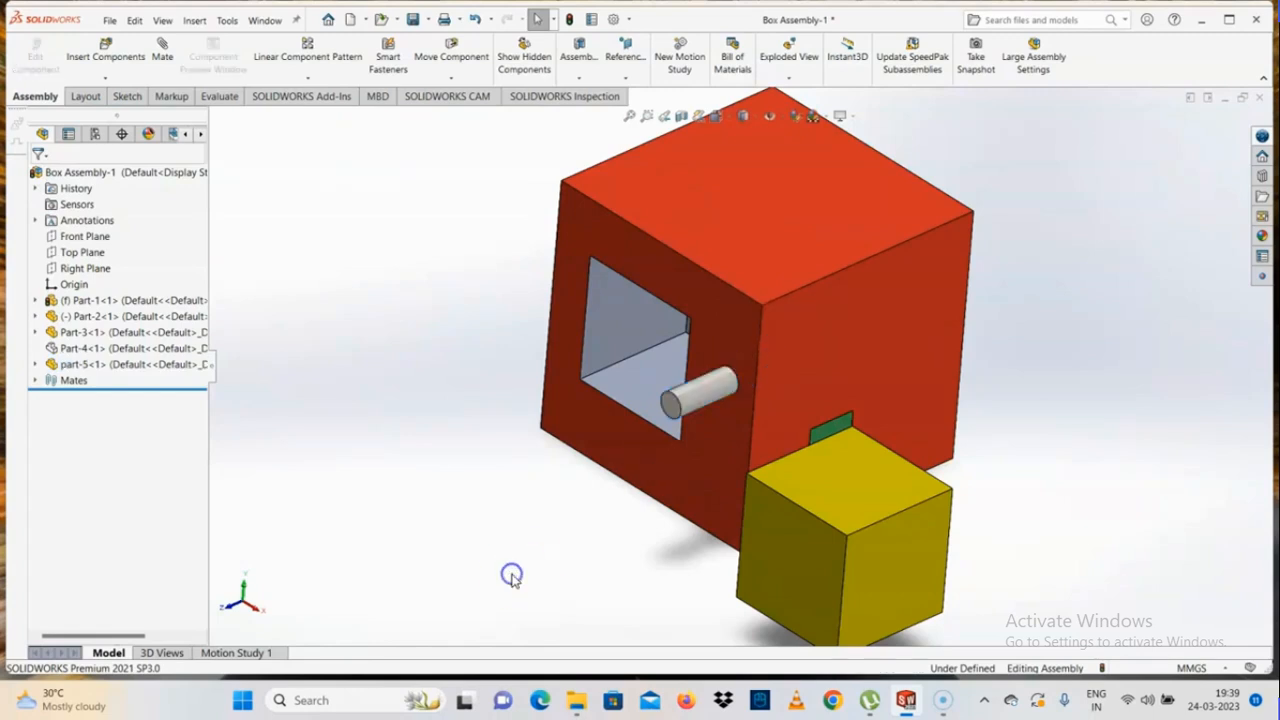
left_click(686, 400)
left_click(600, 537)
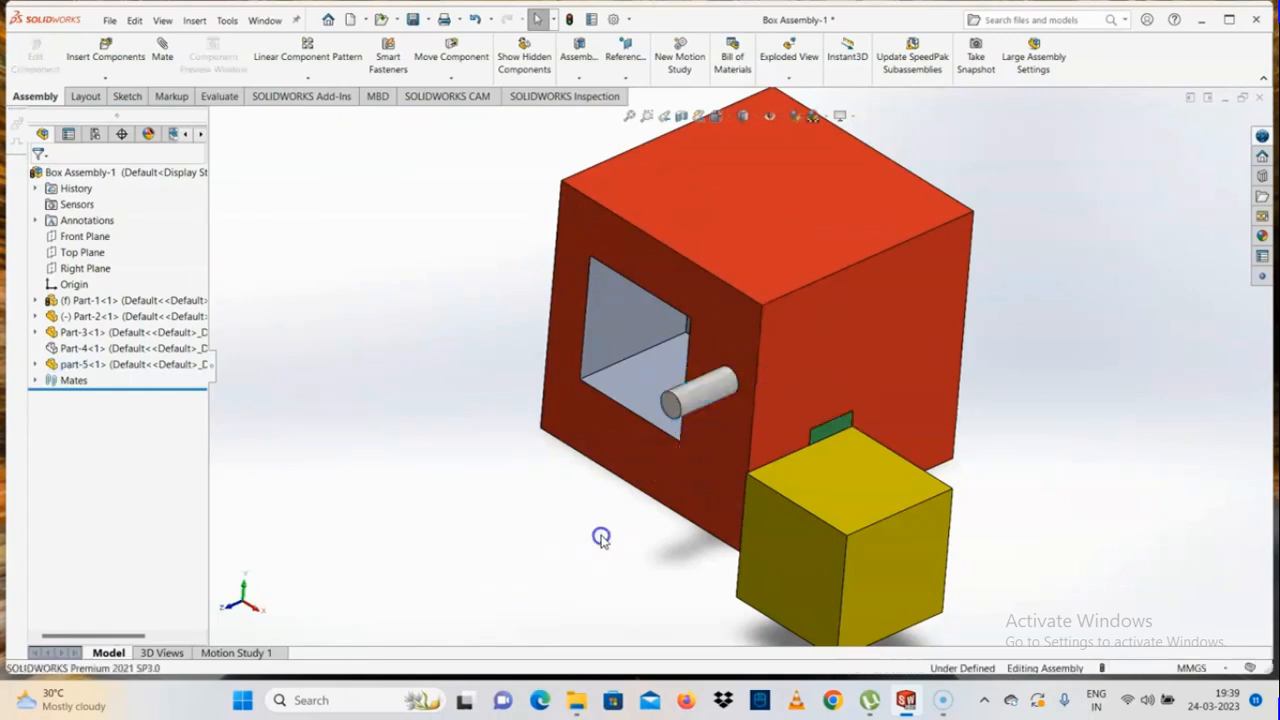
Step: Delete the lock mate from the cylinder, part-5
left_click(692, 398)
left_click(72, 367)
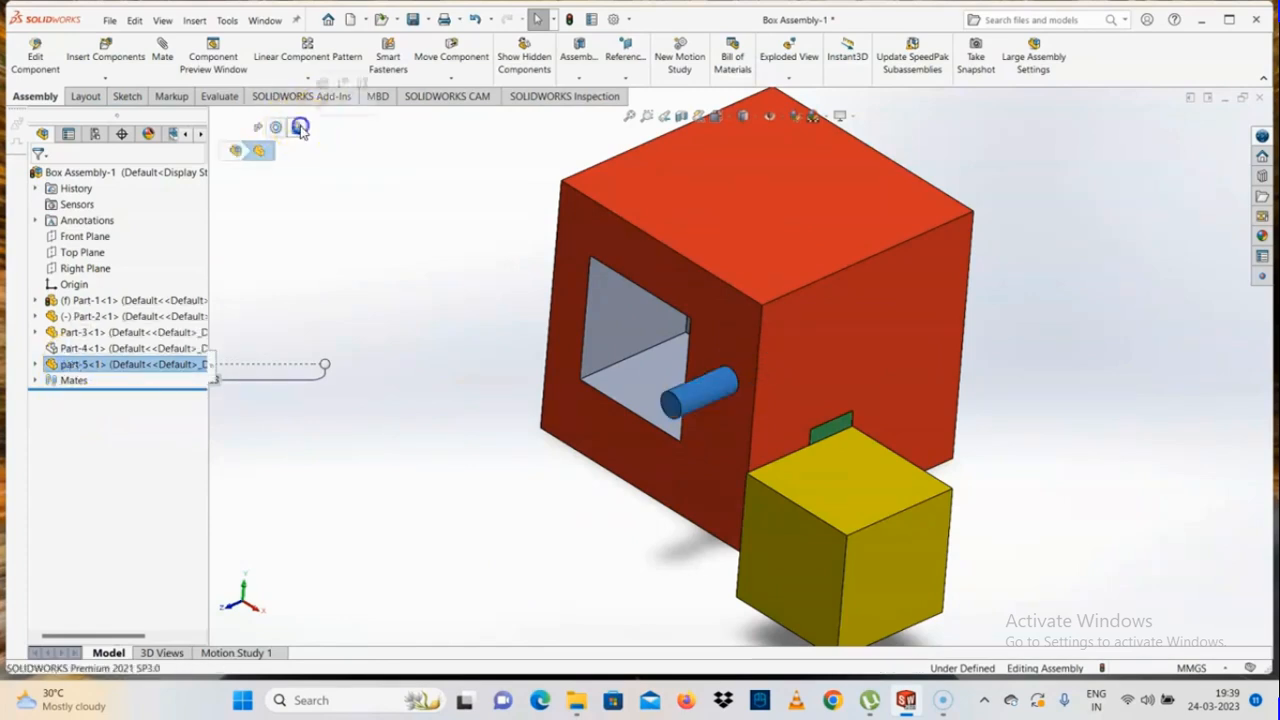
left_click(297, 128)
key("Delete")
key("Return")
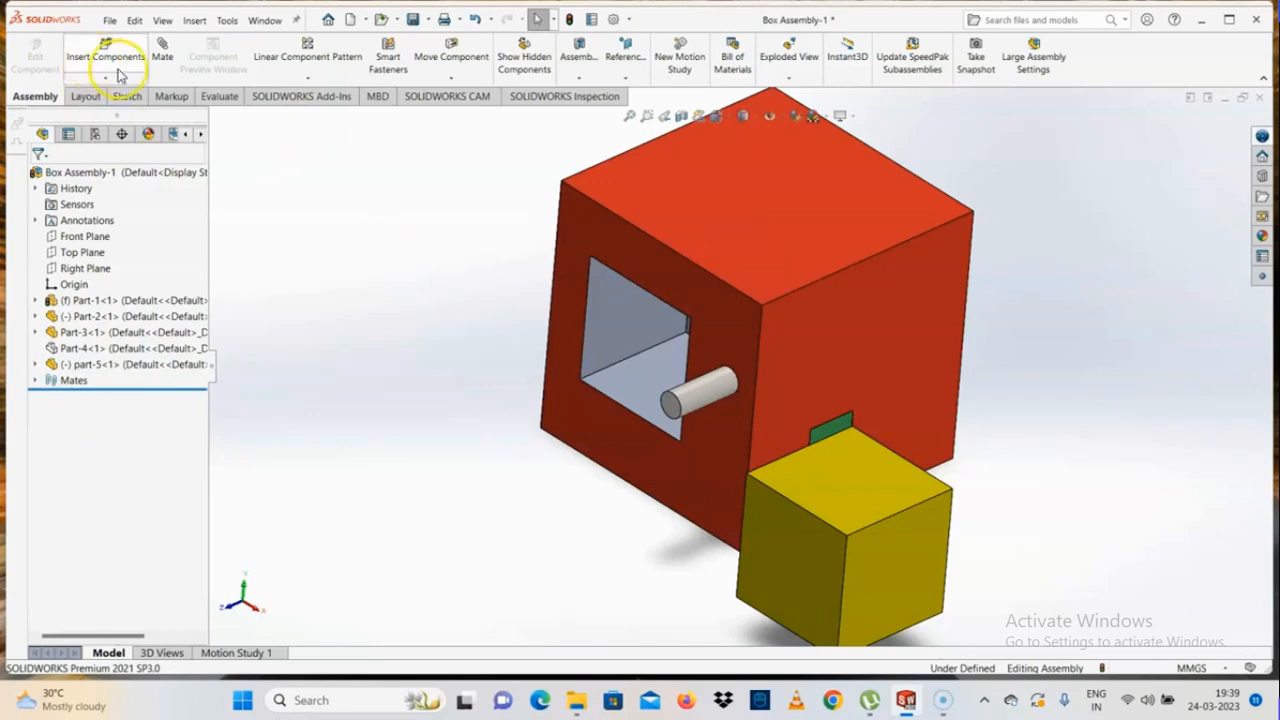
left_click(168, 60)
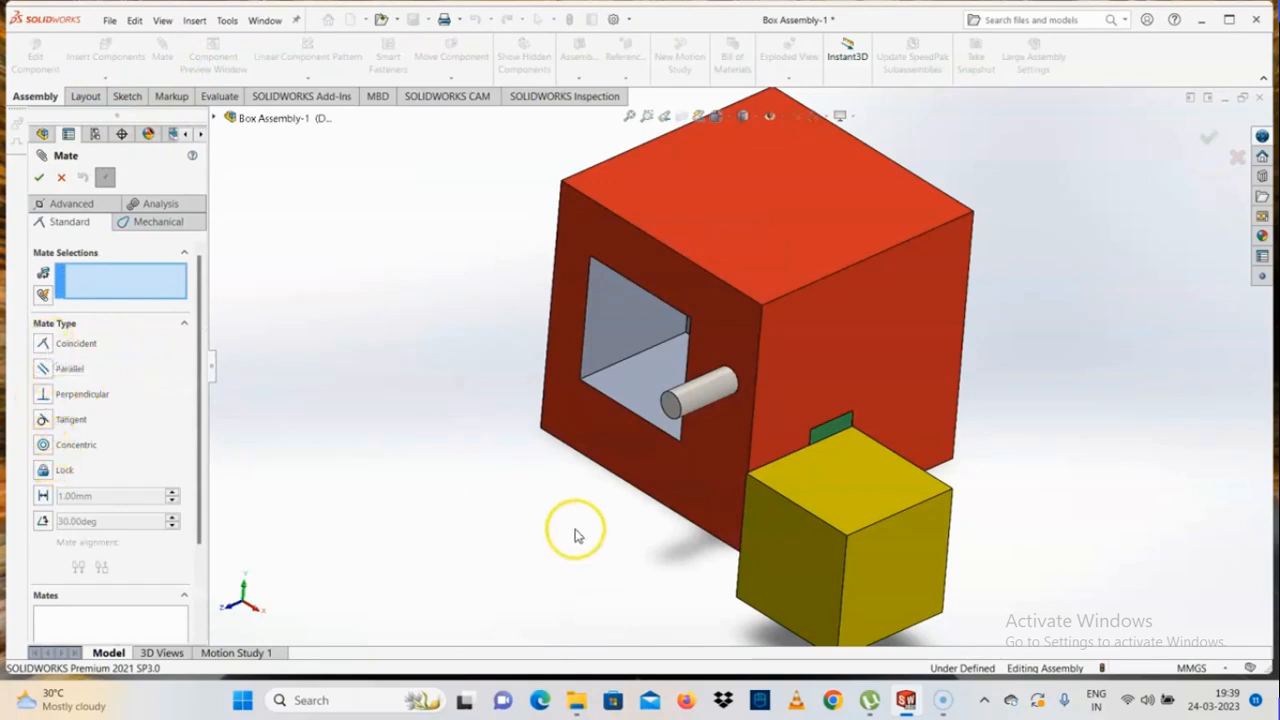
left_click(674, 412)
left_click(707, 462)
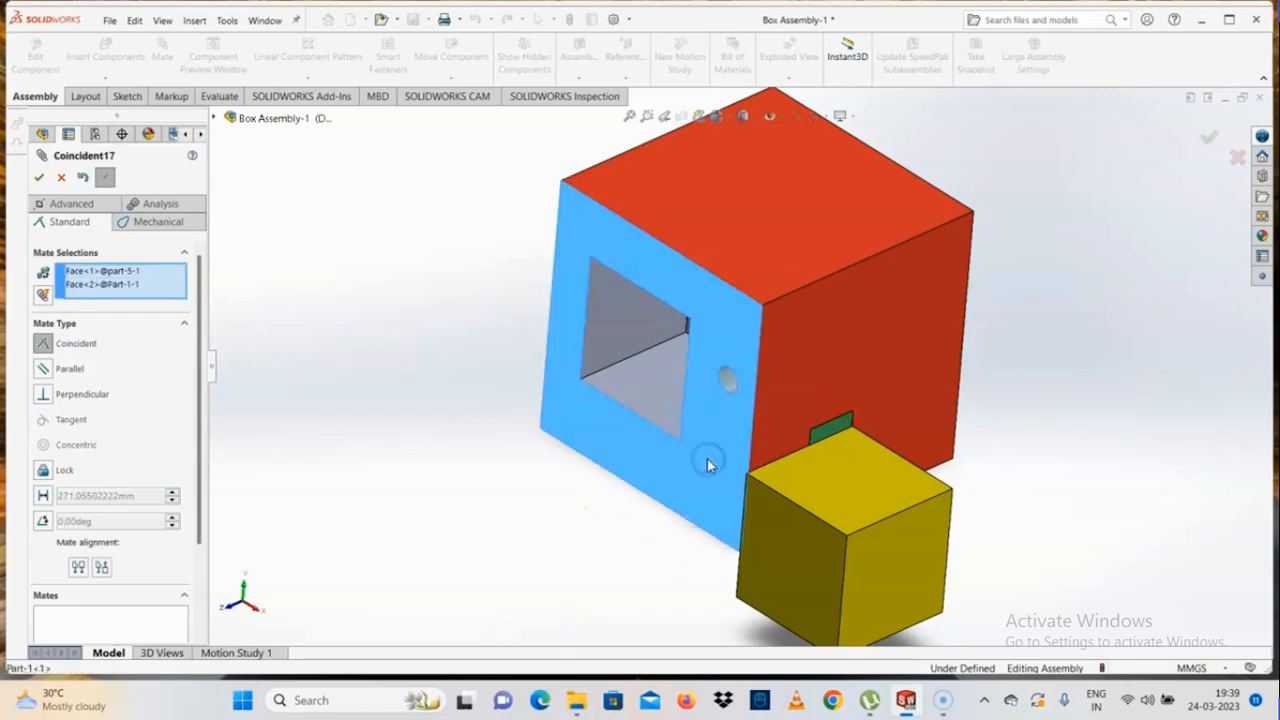
scroll(707, 463, "down", 3)
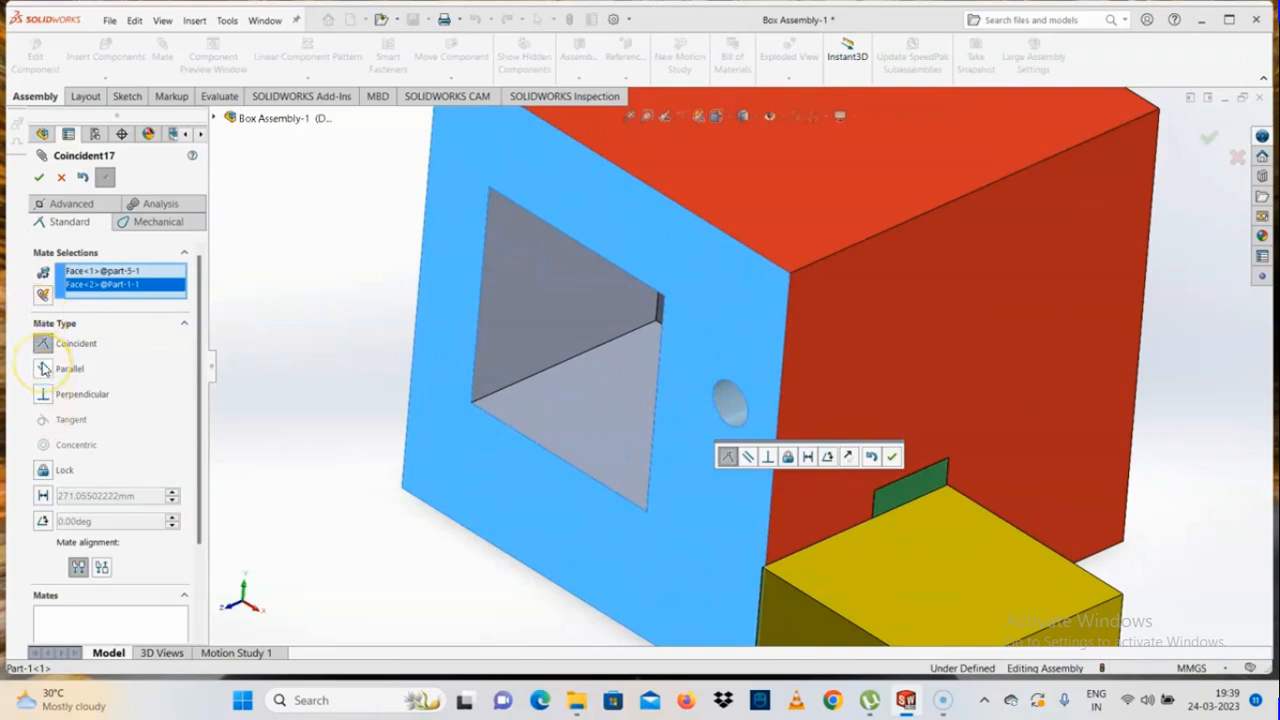
left_click(62, 173)
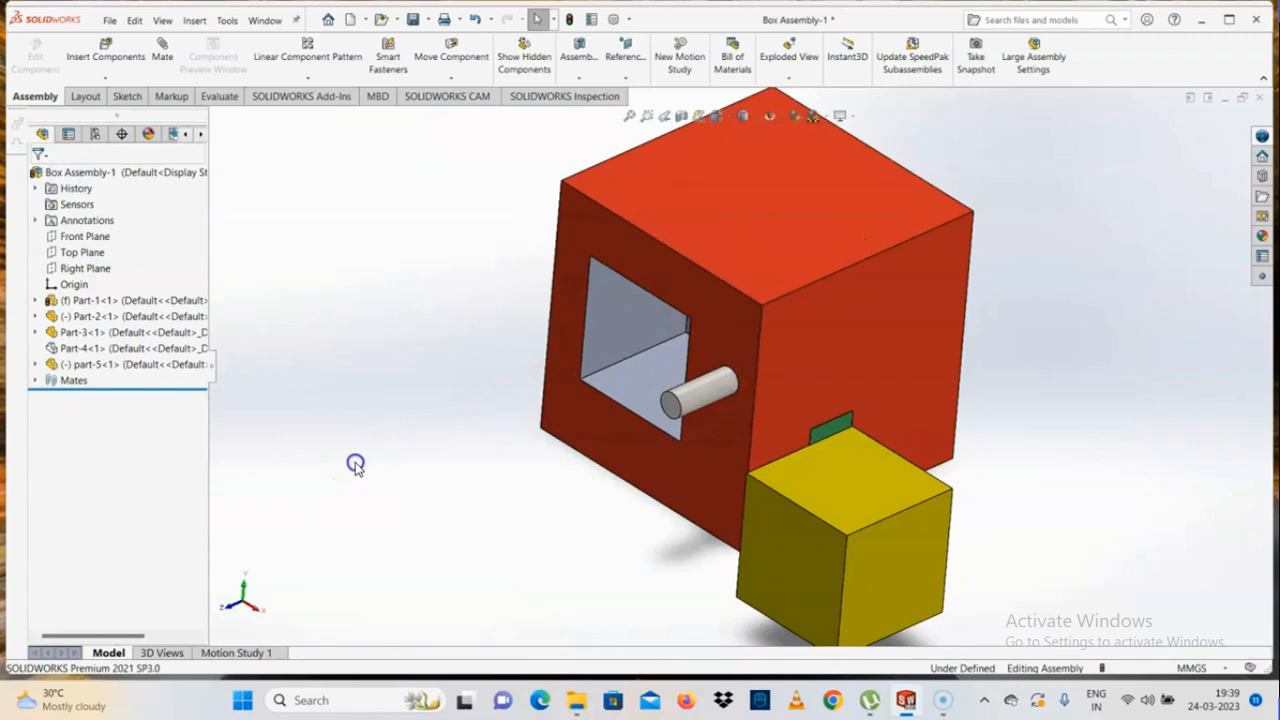
Step: Add a 150 mm distance mate between the red box's front face and the cylinder's front end face
left_click(164, 80)
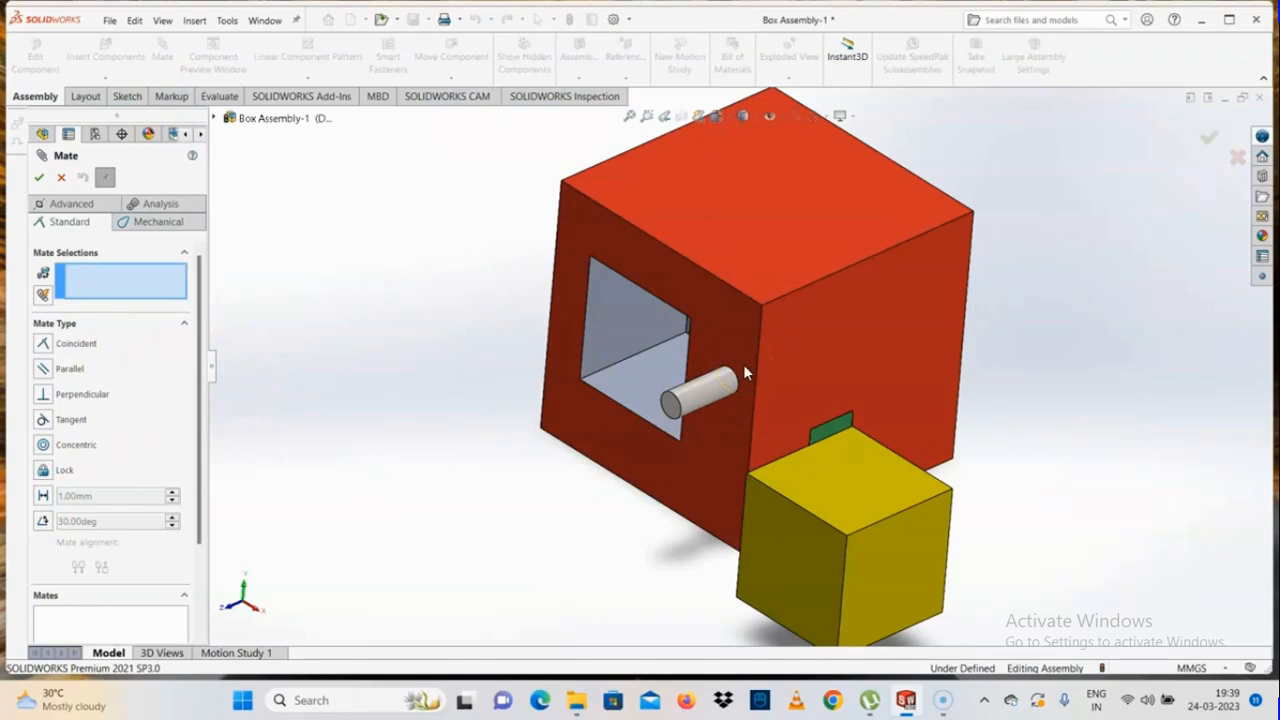
left_click(748, 337)
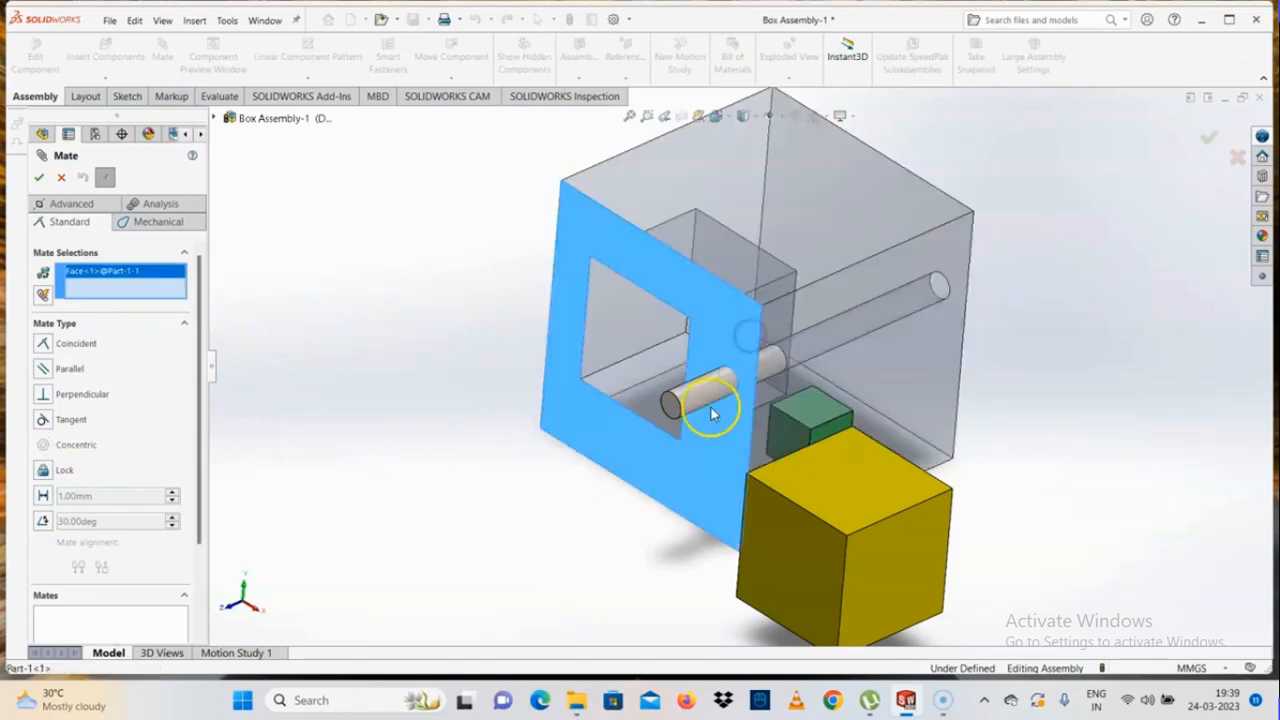
left_click(675, 403)
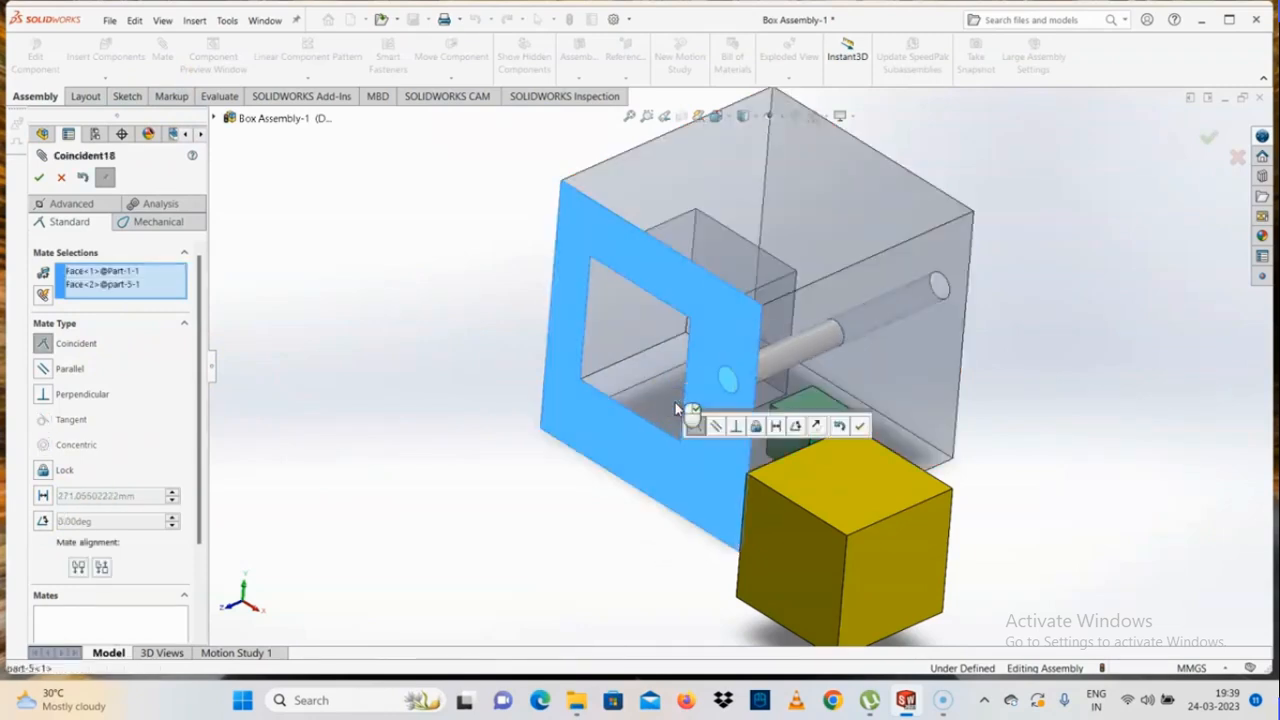
left_click(44, 496)
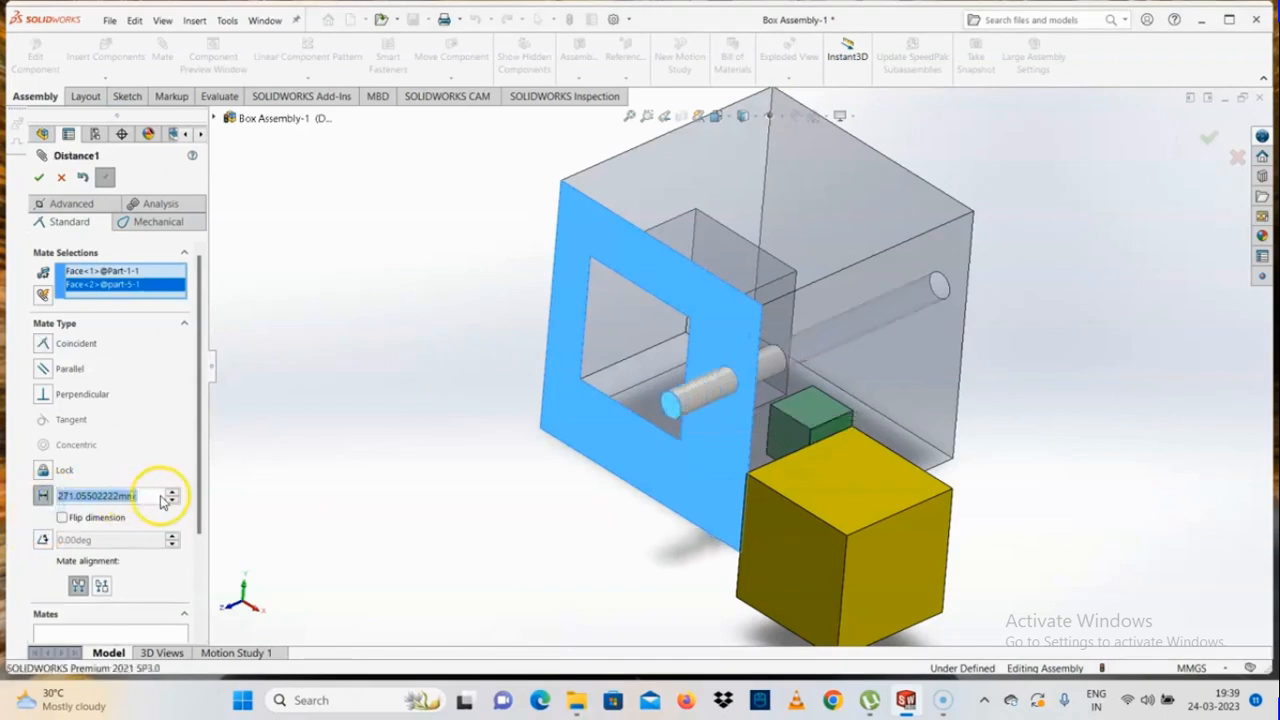
type("150")
key("Return")
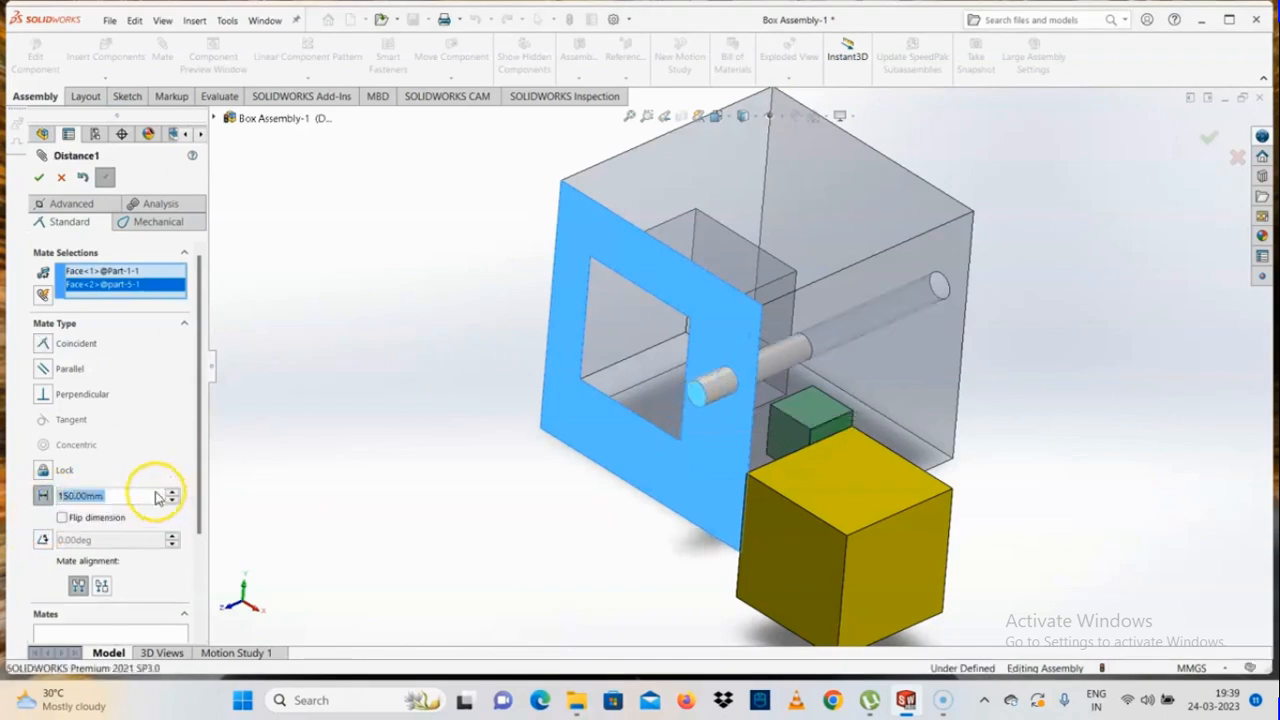
scroll(665, 389, "down", 4)
middle_click_drag(816, 386, 807, 411)
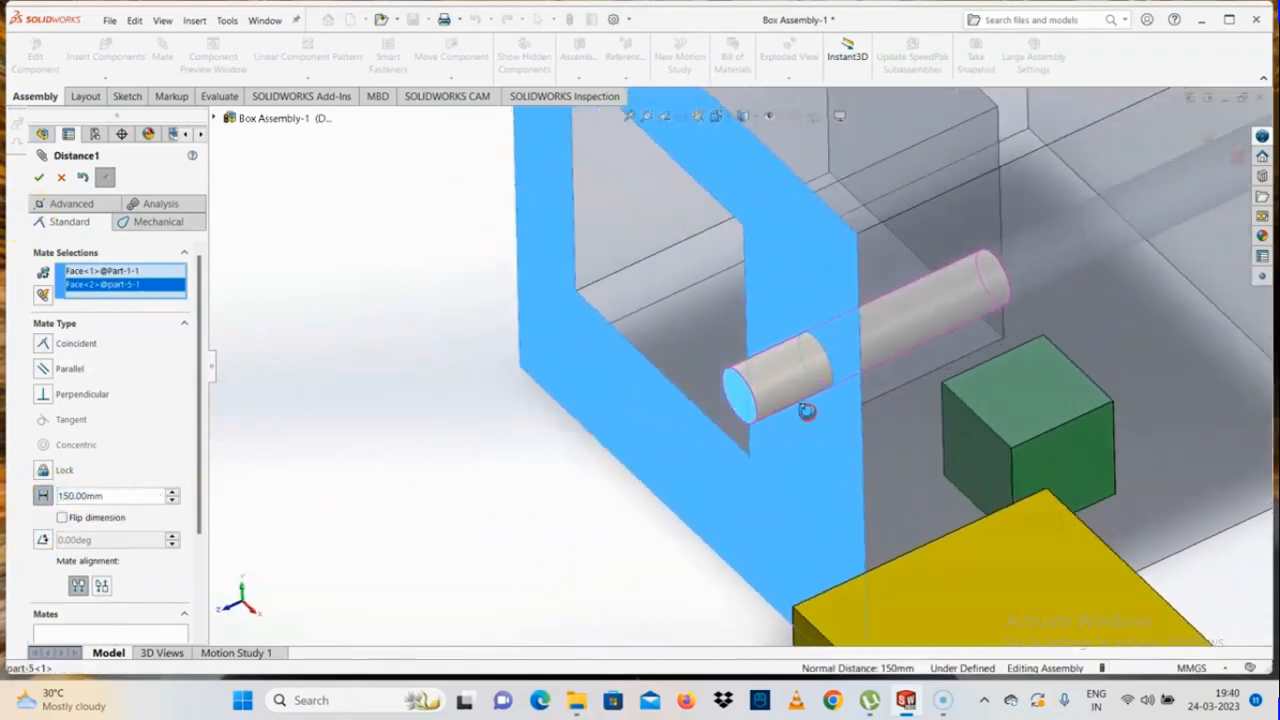
left_click(38, 177)
left_click(38, 177)
Step: Measure the distance between the cylinder's front end face and the red box's front face
left_click(815, 374)
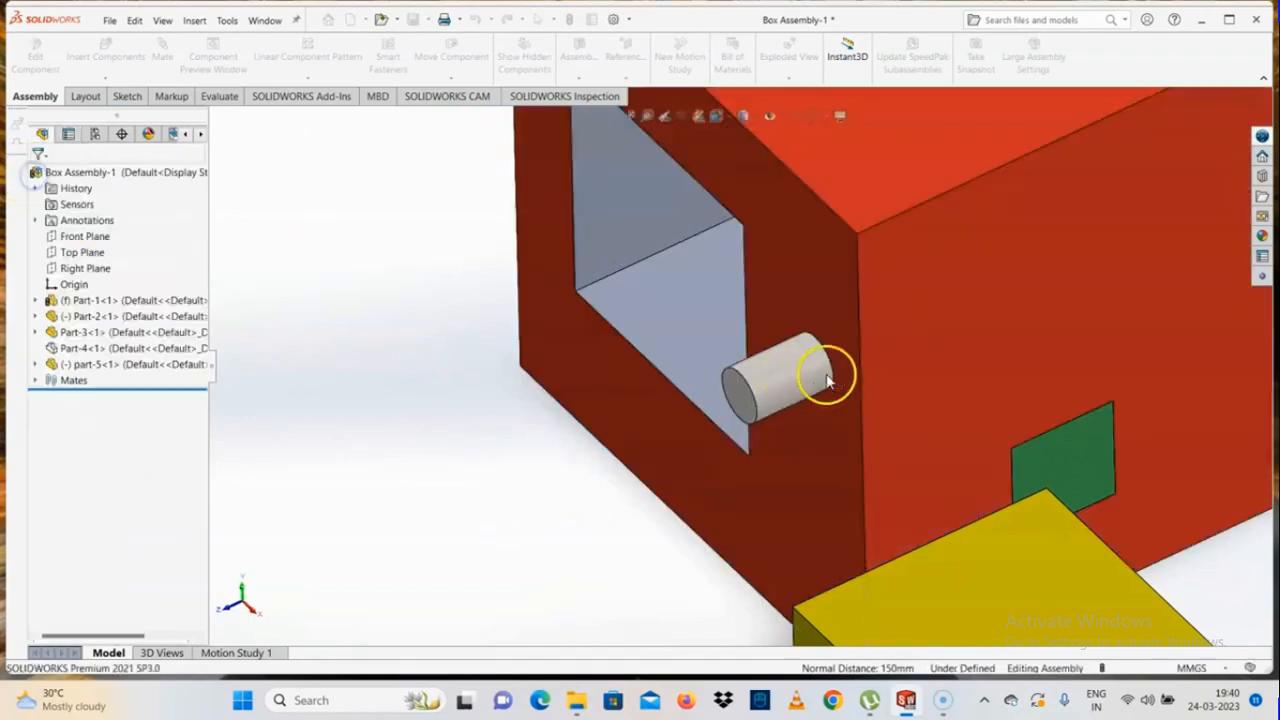
left_click(739, 407)
key("m")
left_click(807, 426)
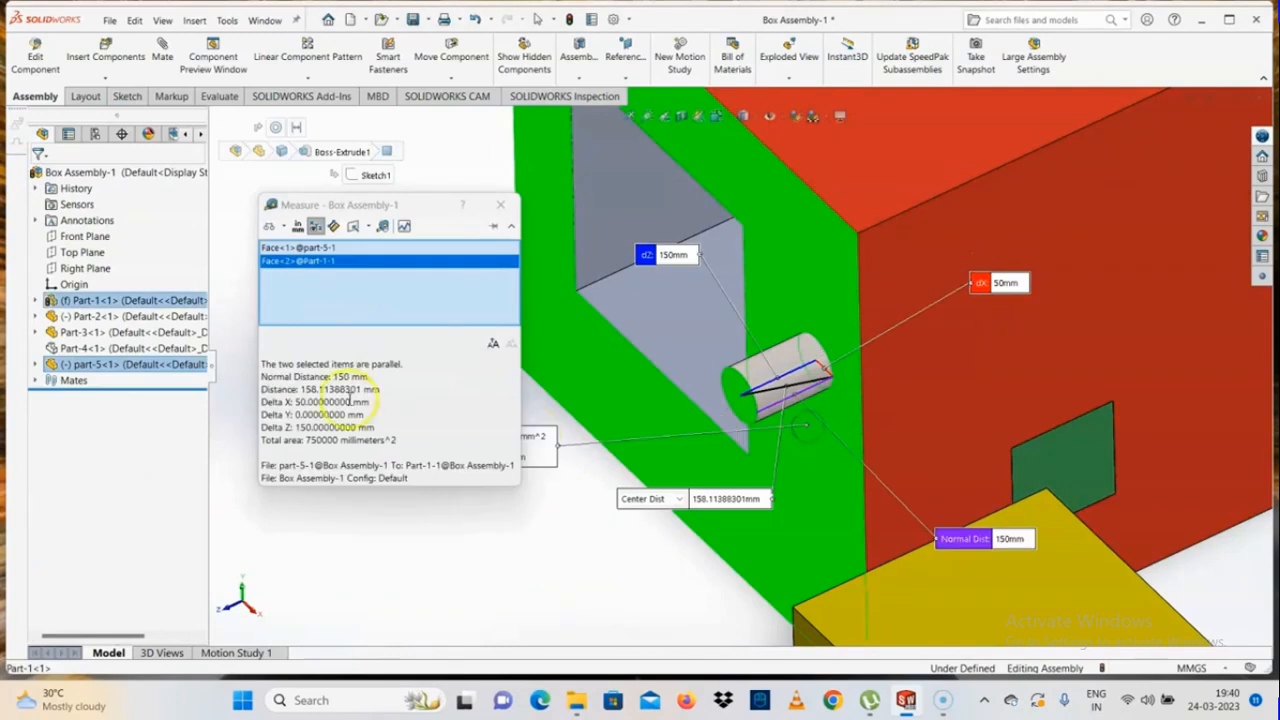
Step: Examine the measured normal distance and the measurement's units and precision settings, leaving them as they are, and close the measurement
left_click(335, 379)
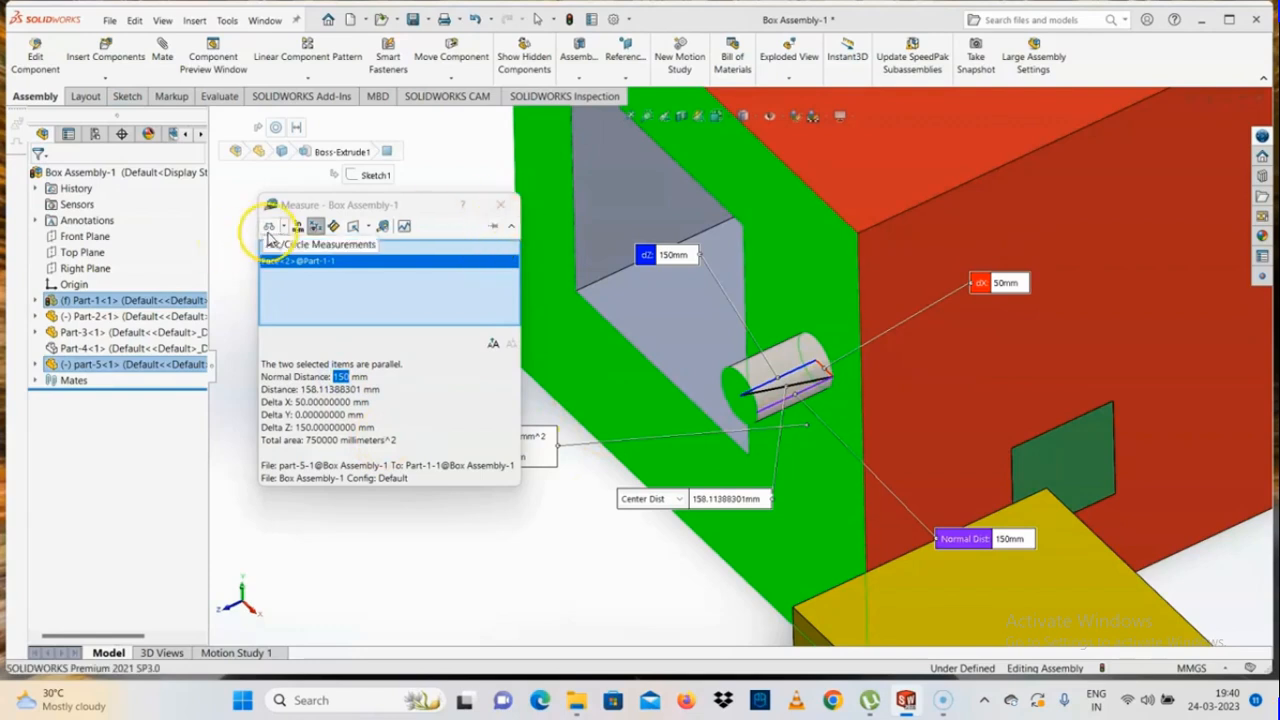
left_click(297, 226)
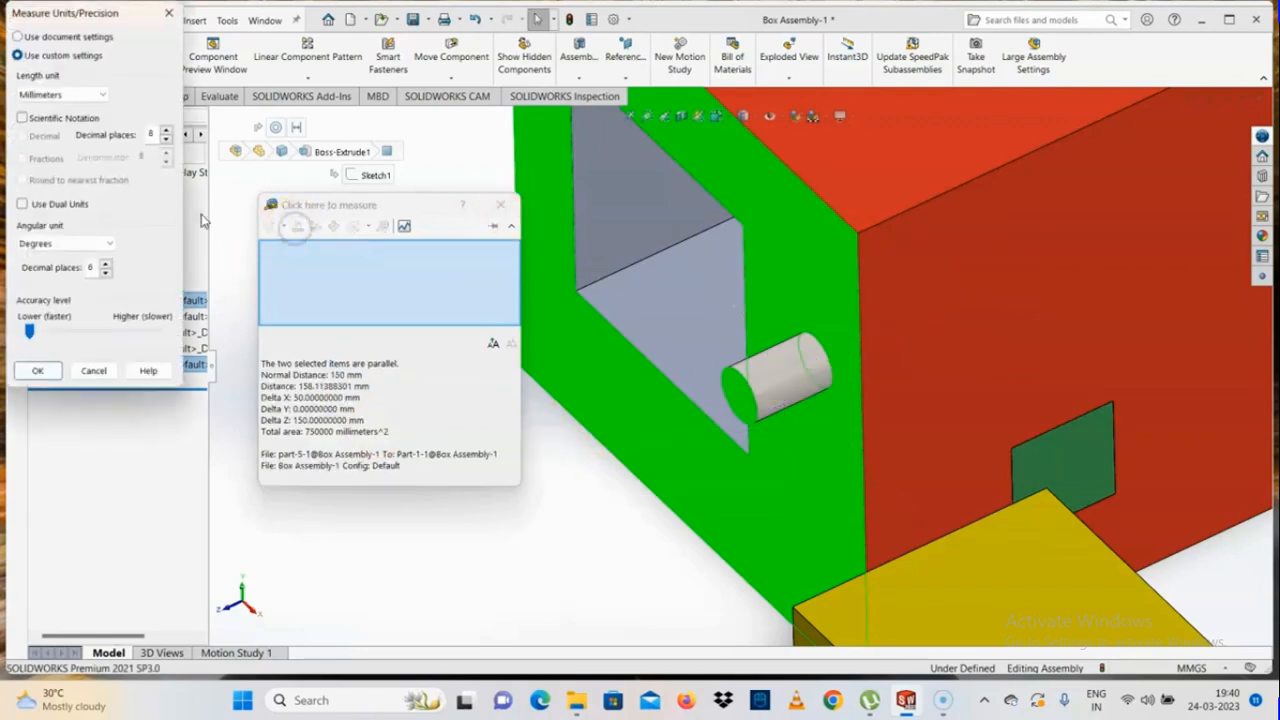
left_click(44, 371)
left_click(500, 204)
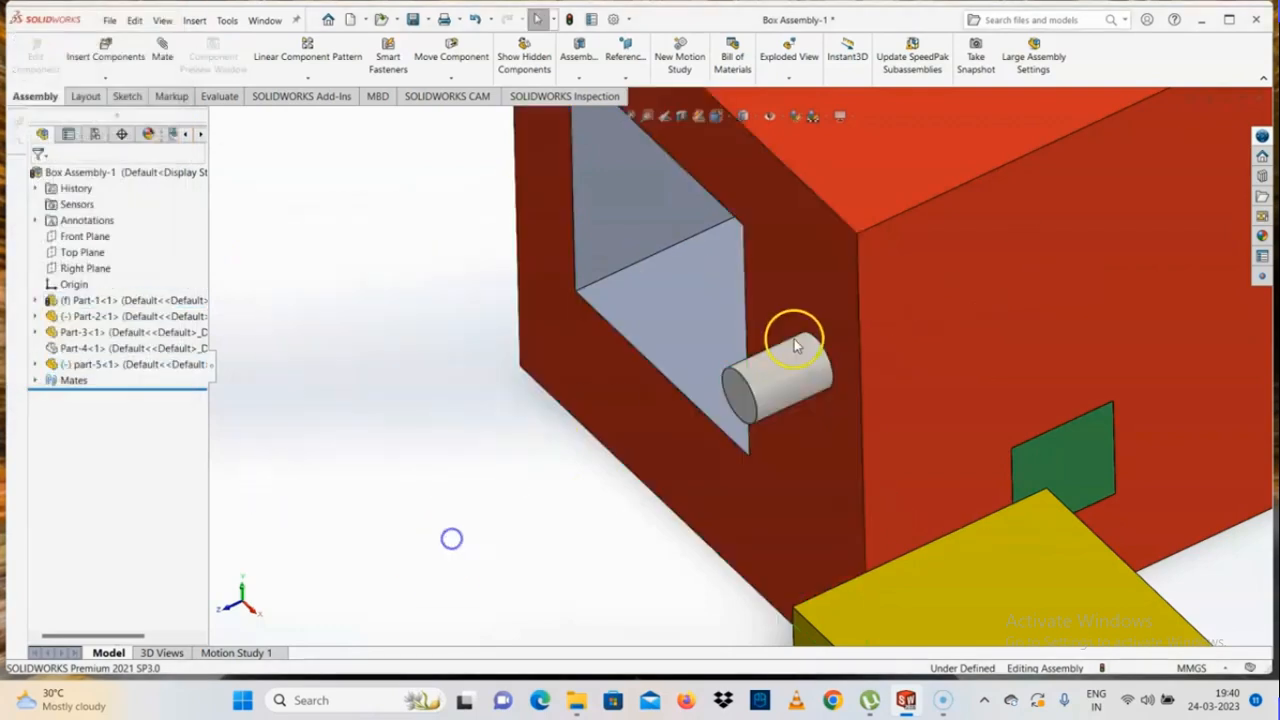
Step: Select the cylinder and check which faces its distance mate connects
scroll(780, 349, "down", 2)
middle_click_drag(796, 345, 806, 384)
scroll(780, 349, "up", 3)
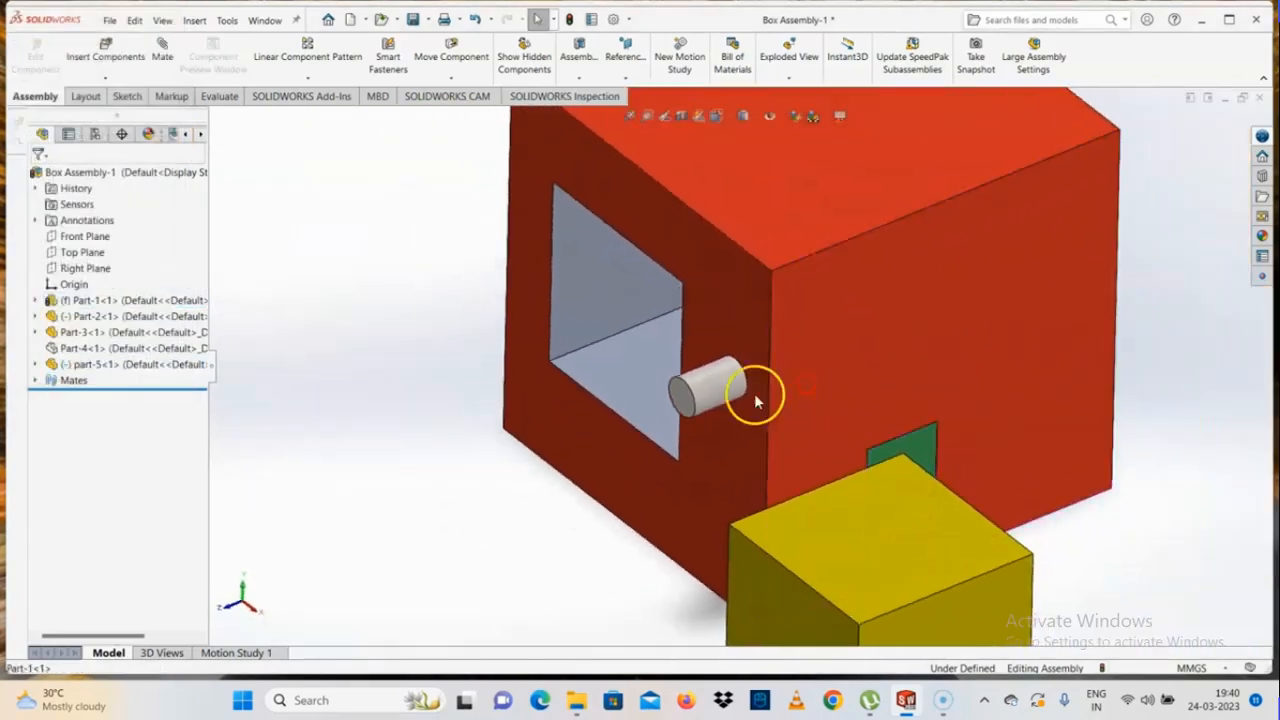
left_click(718, 387)
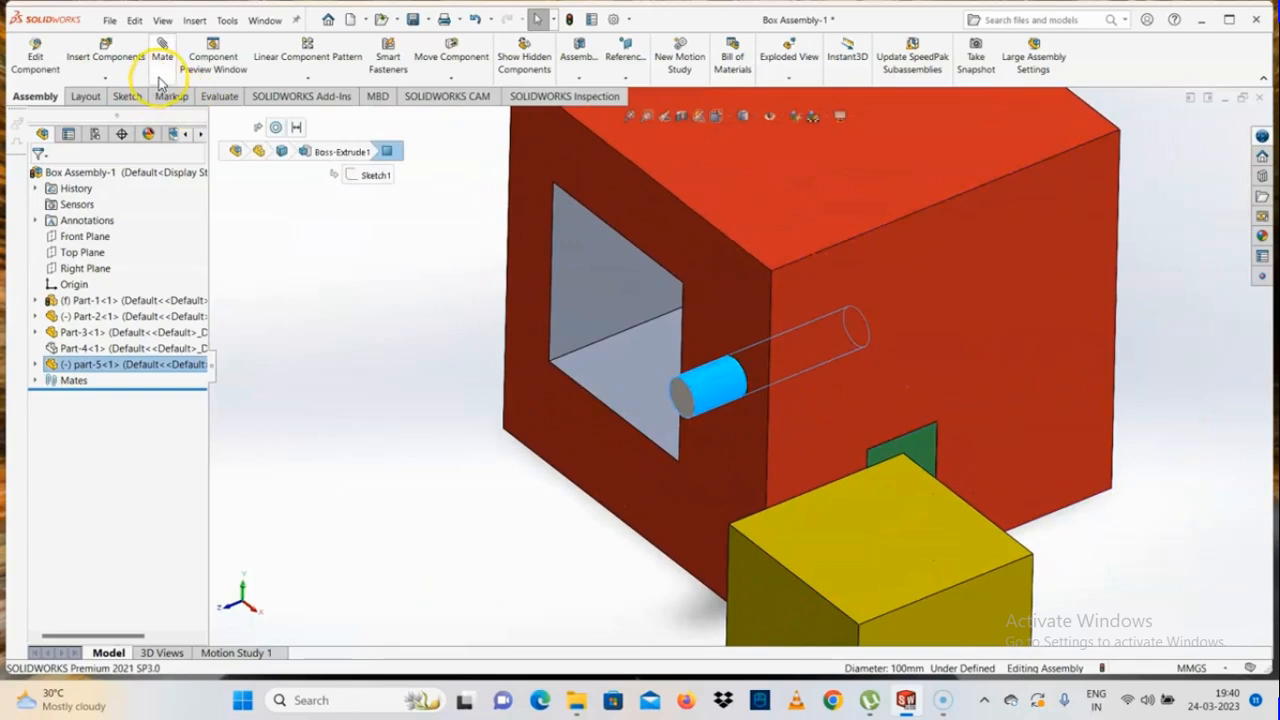
left_click(296, 131)
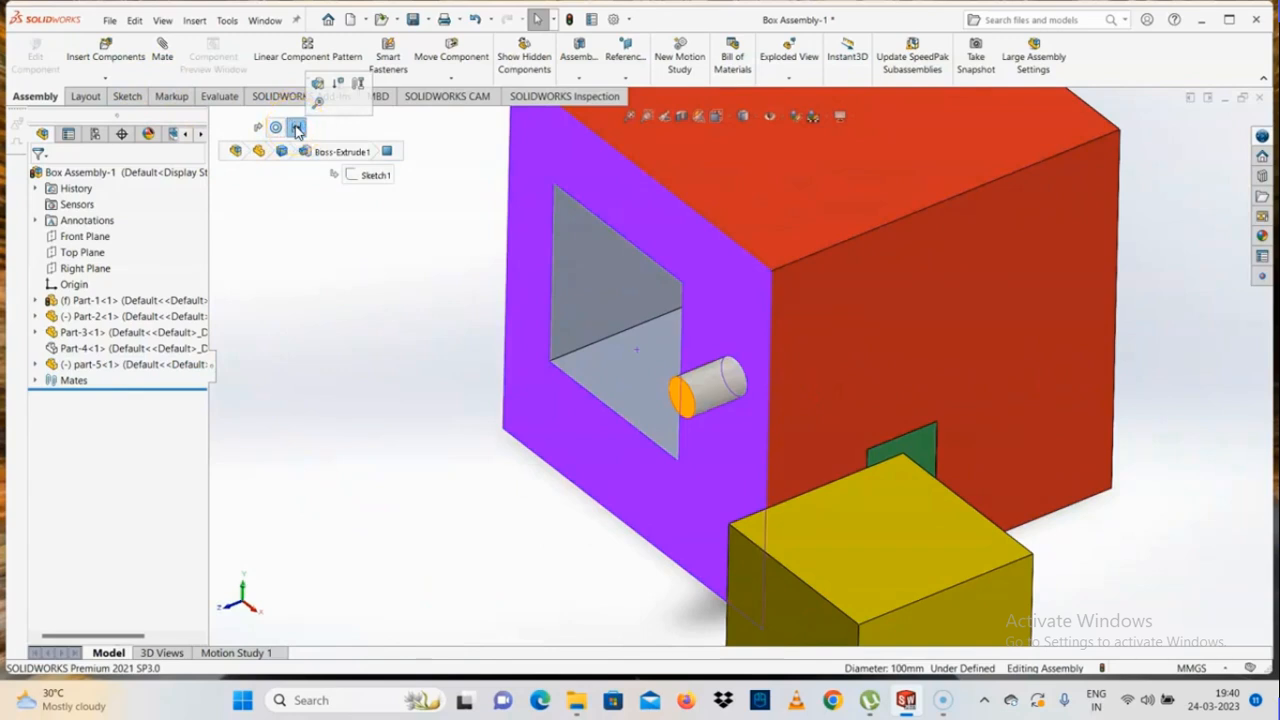
left_click(323, 289)
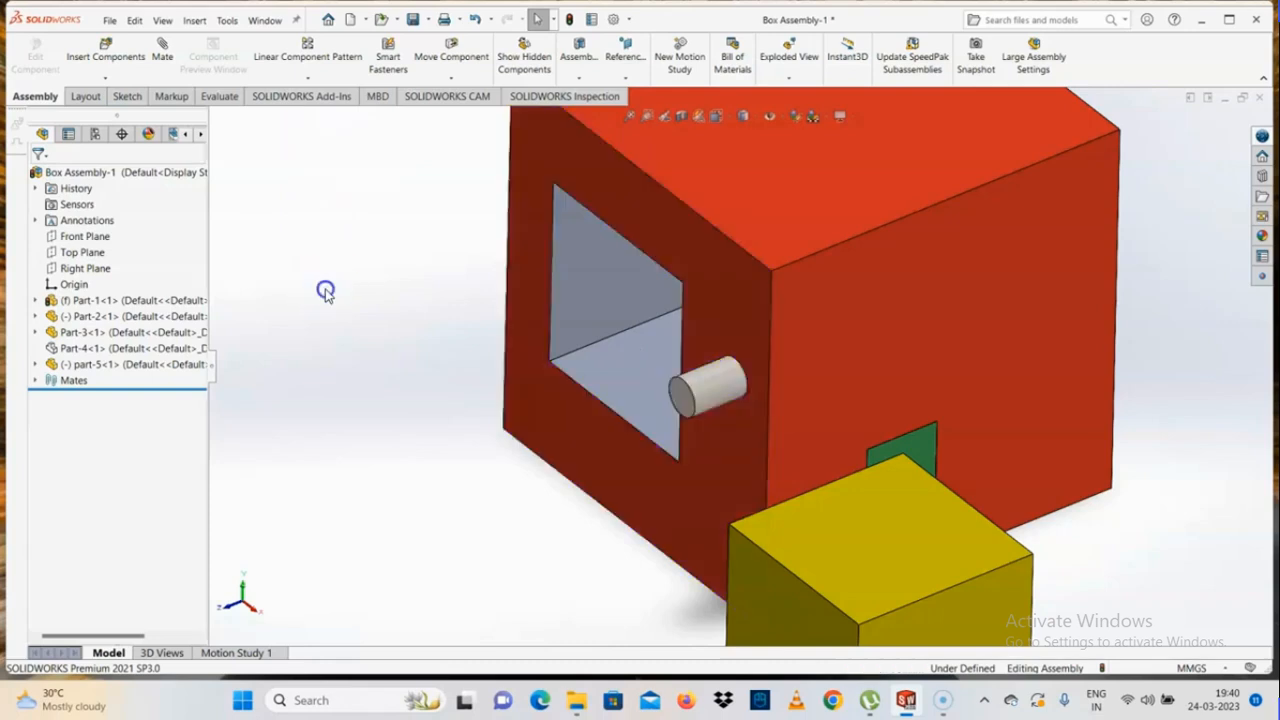
left_click(162, 52)
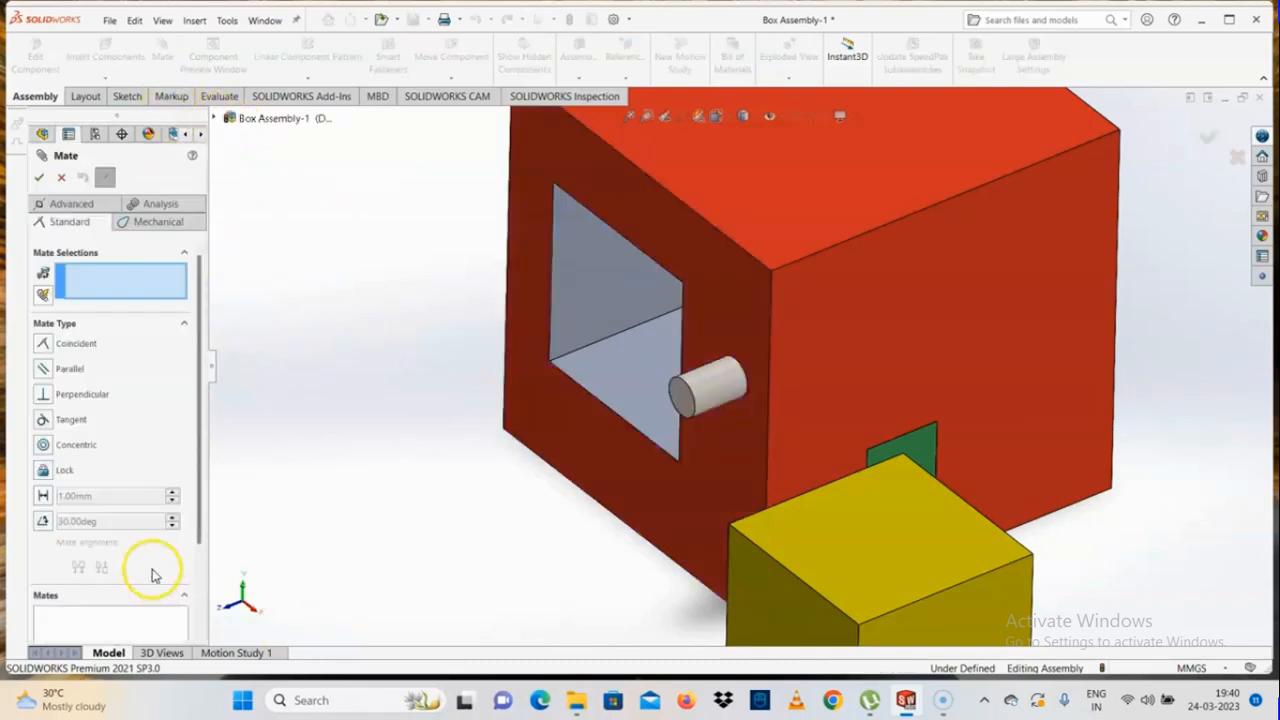
key("f")
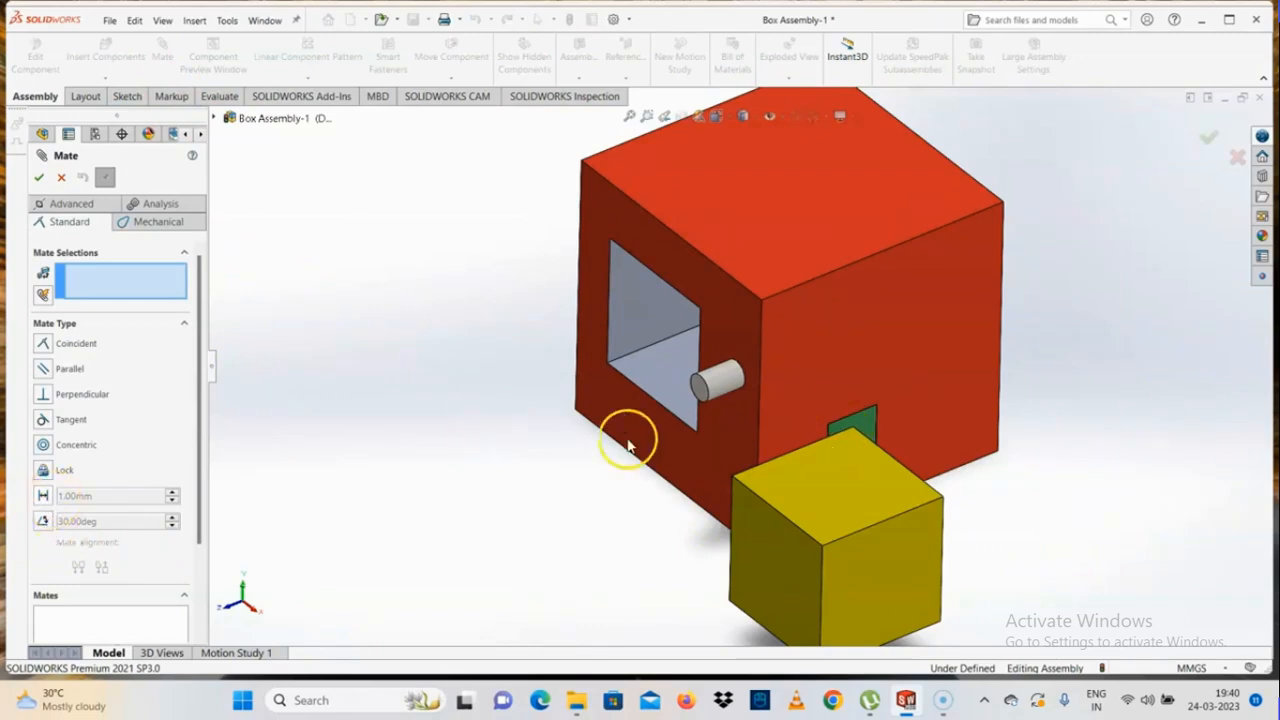
left_click(61, 177)
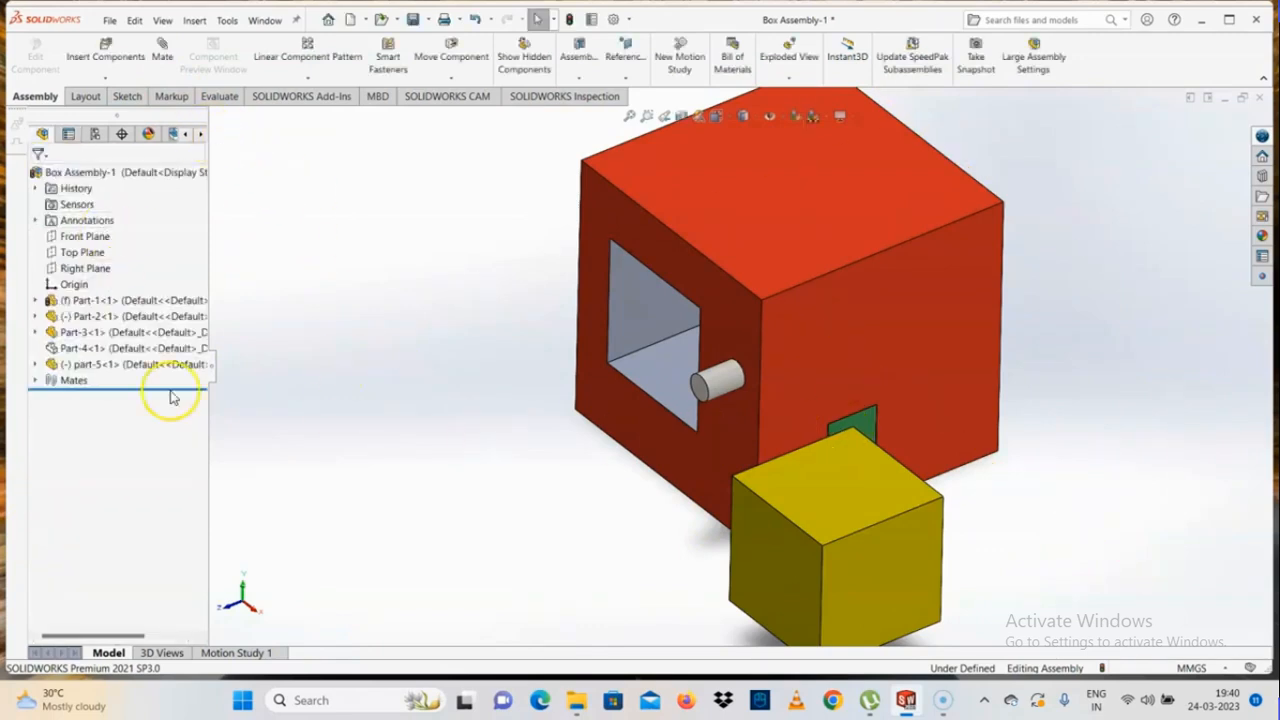
Step: Edit the cylinder's 150 mm distance mate, reverse its alignment, flip it back and accept the mate
left_click(149, 364)
left_click(300, 127)
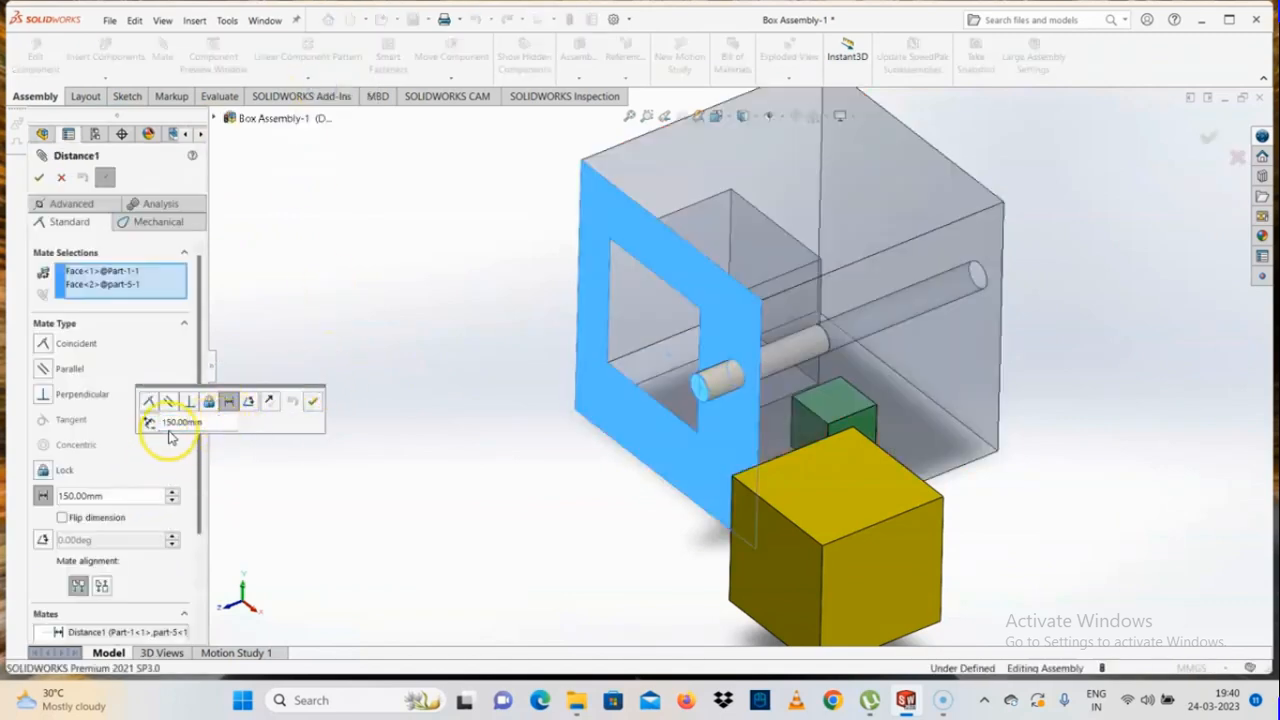
left_click(268, 402)
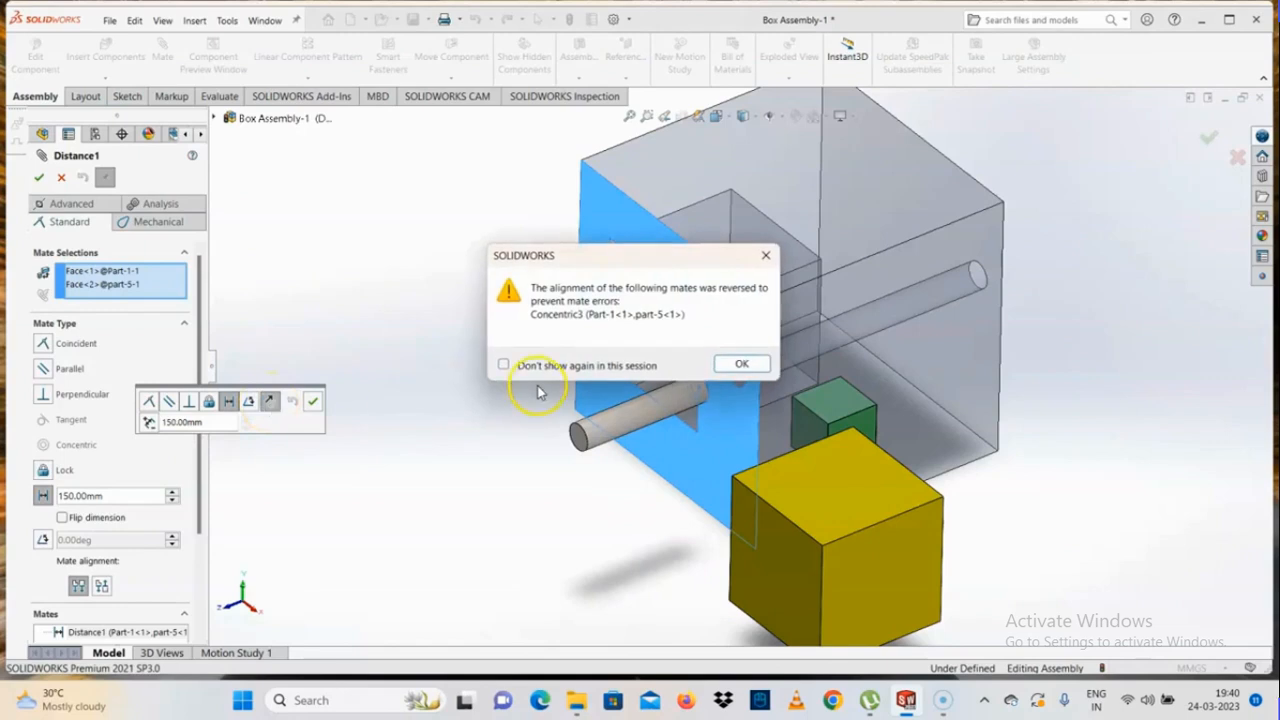
left_click(741, 363)
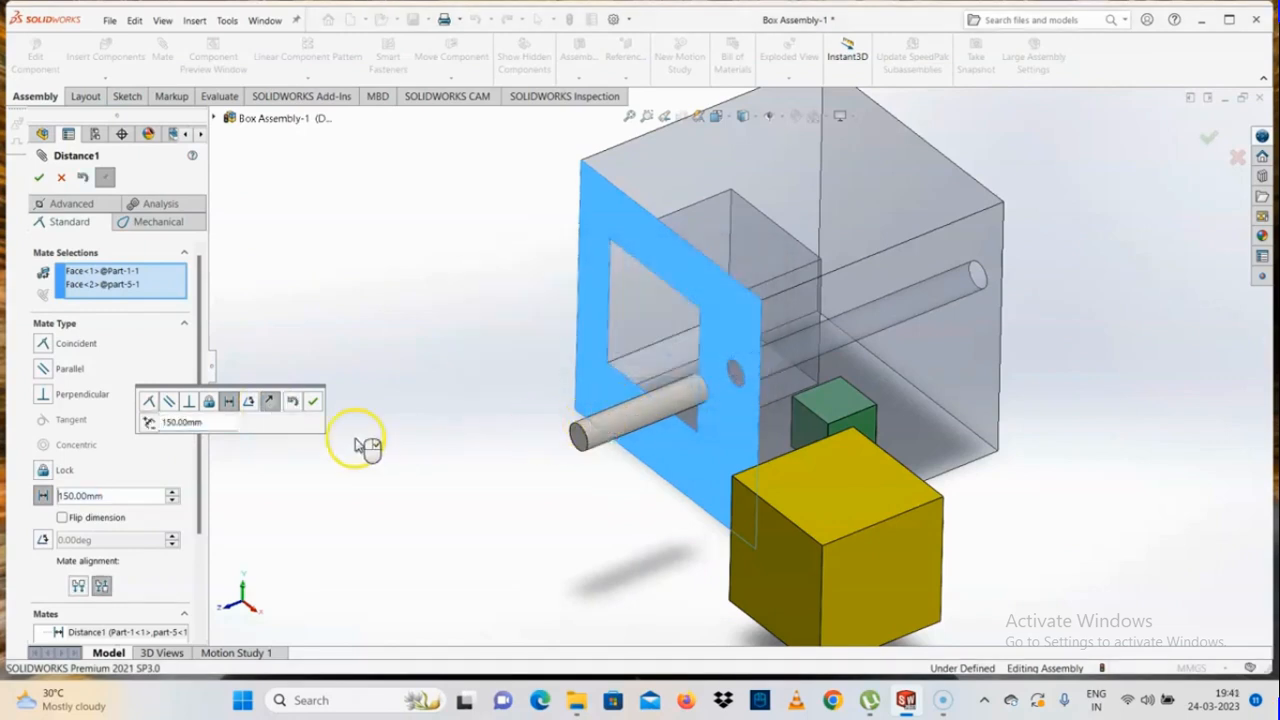
left_click(268, 402)
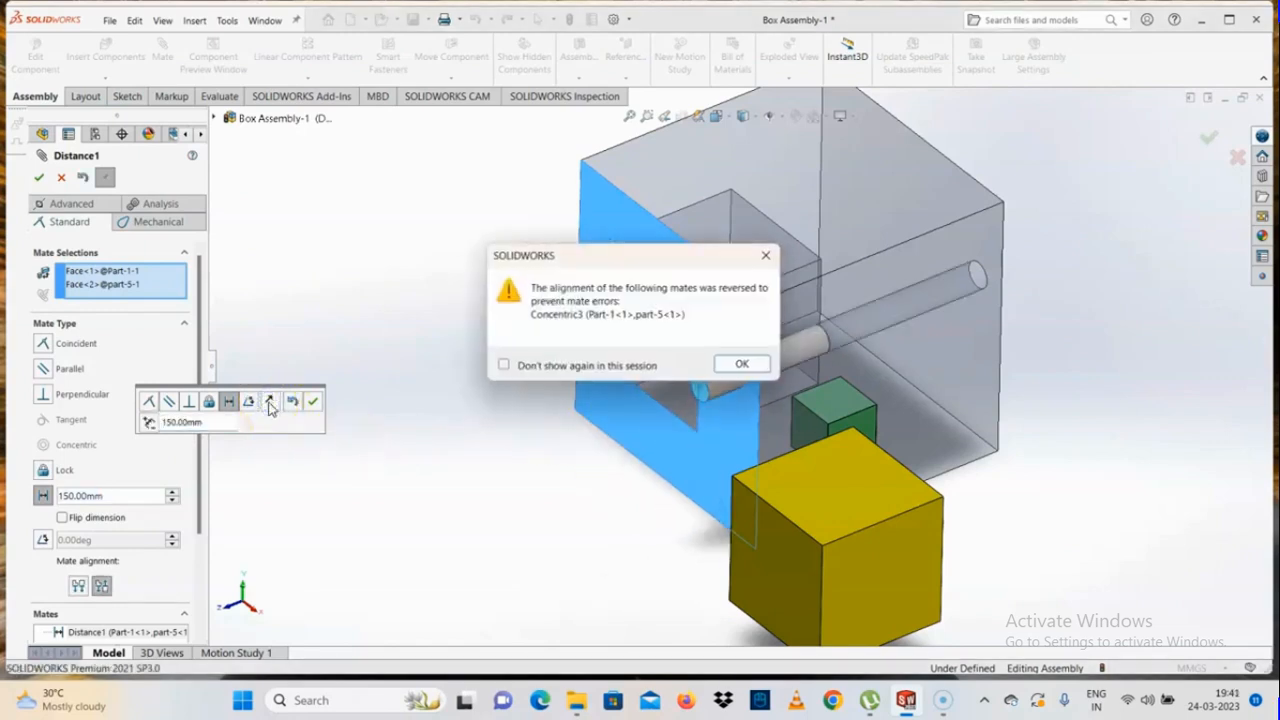
left_click(741, 363)
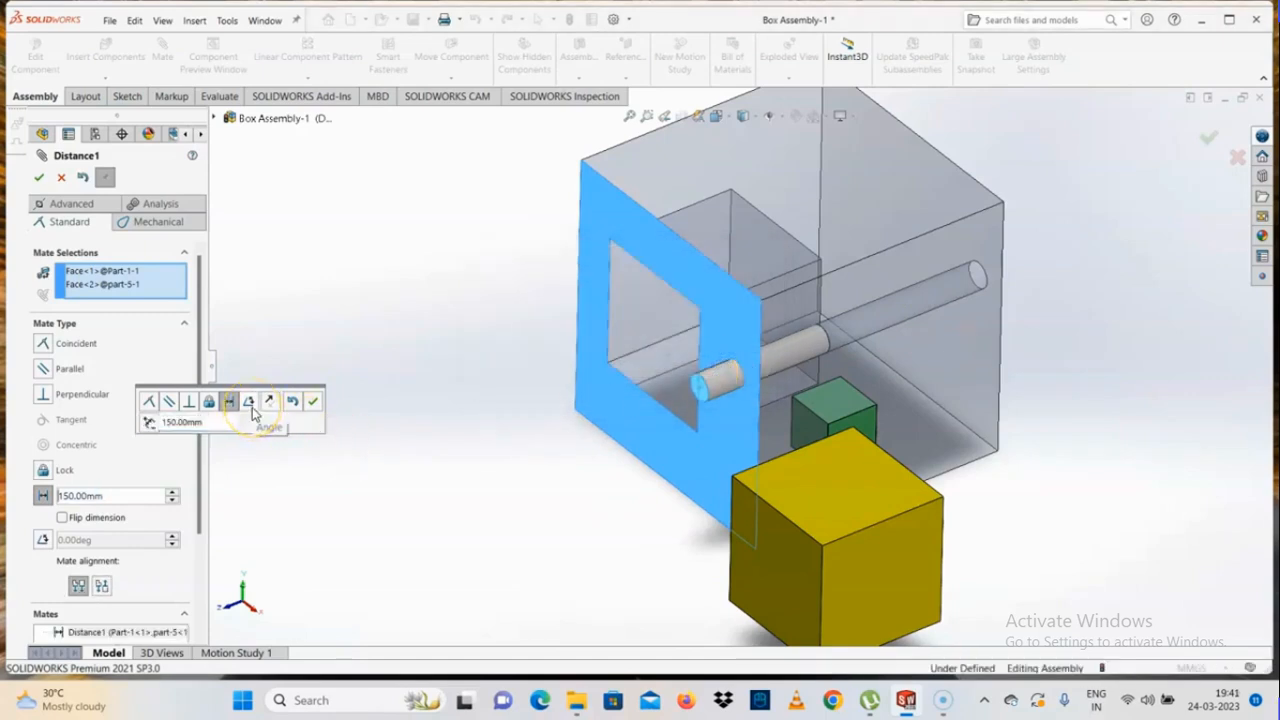
left_click(313, 401)
left_click(37, 179)
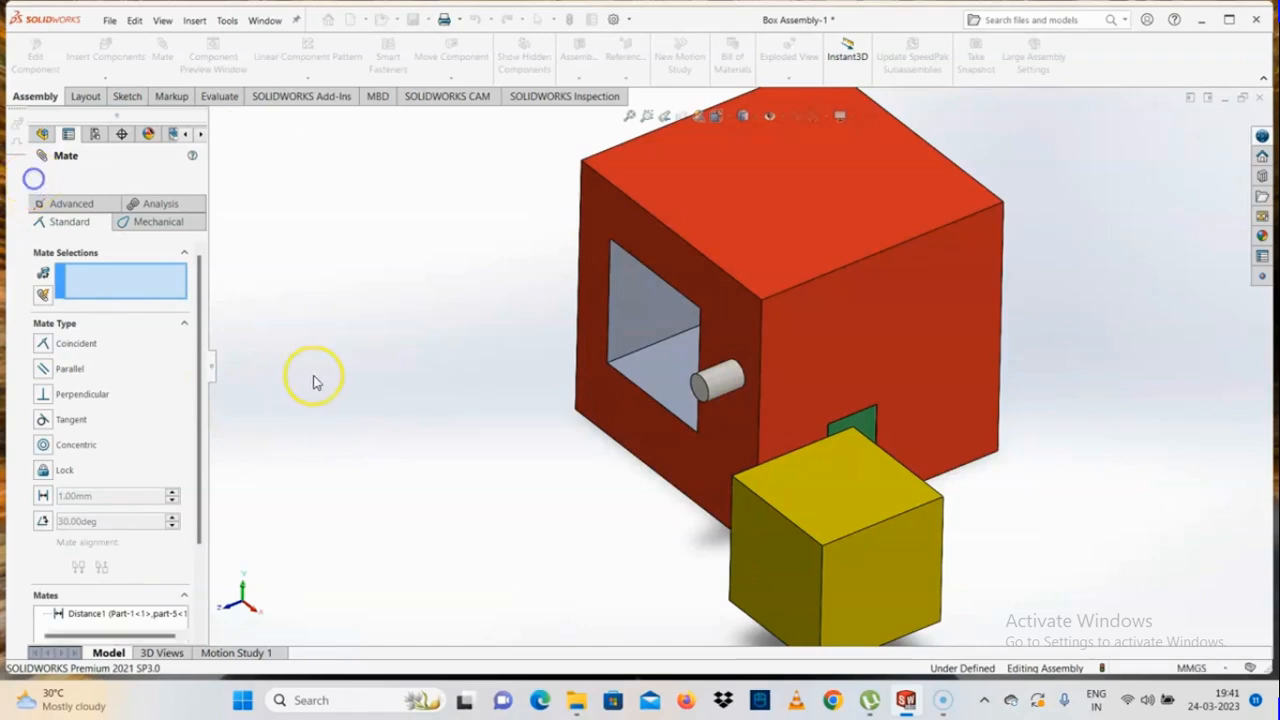
left_click(724, 388)
left_click(591, 515)
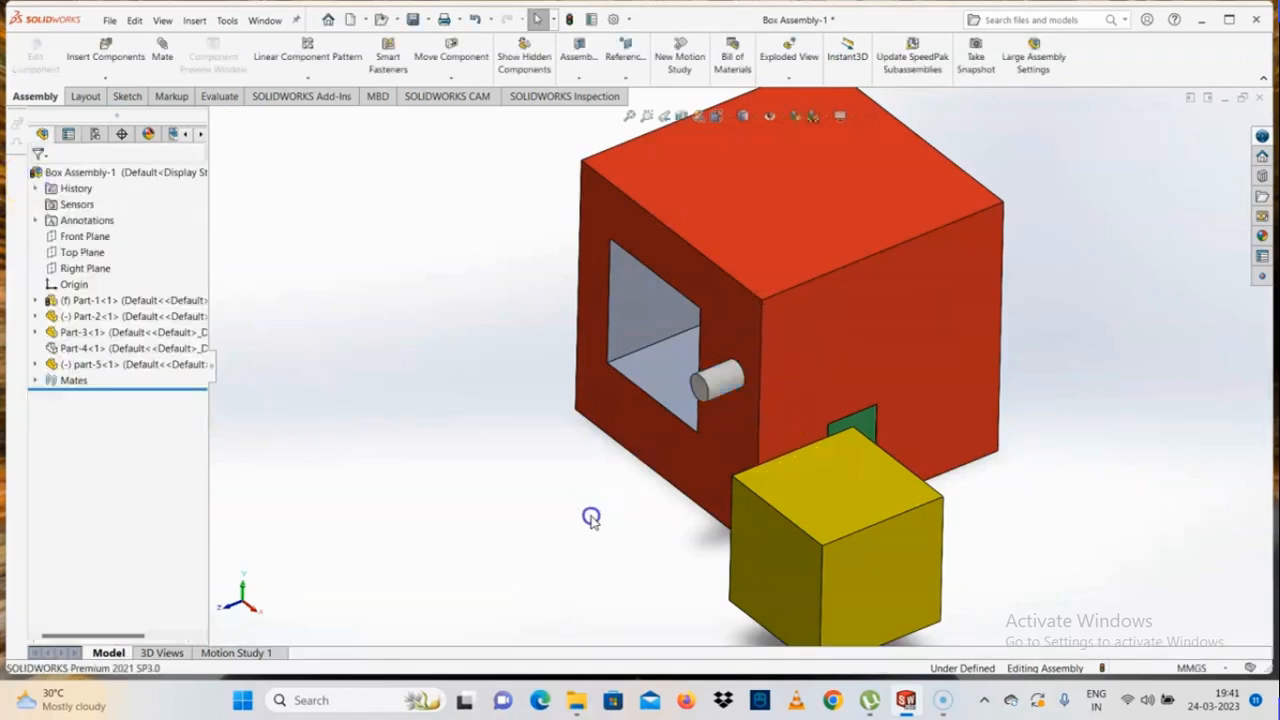
Step: Try a 45° angle mate between the top faces of the yellow box and the red box
left_click(162, 52)
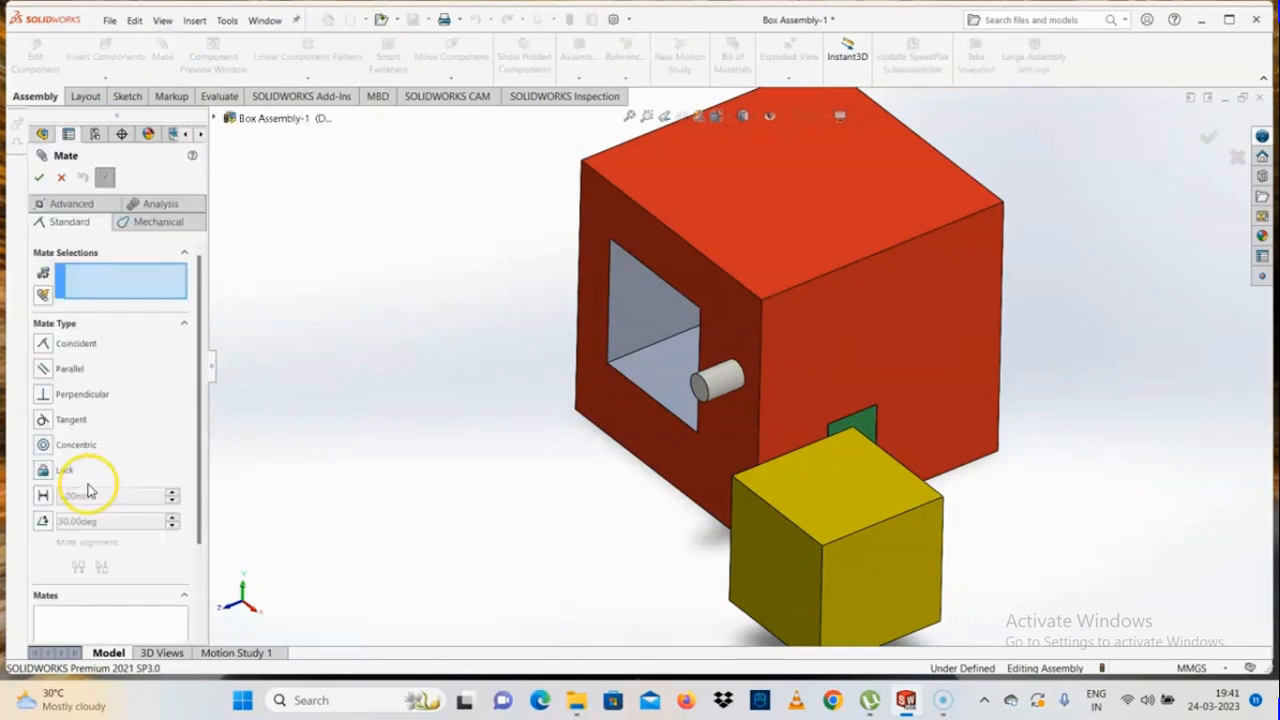
left_click(43, 521)
left_click(845, 502)
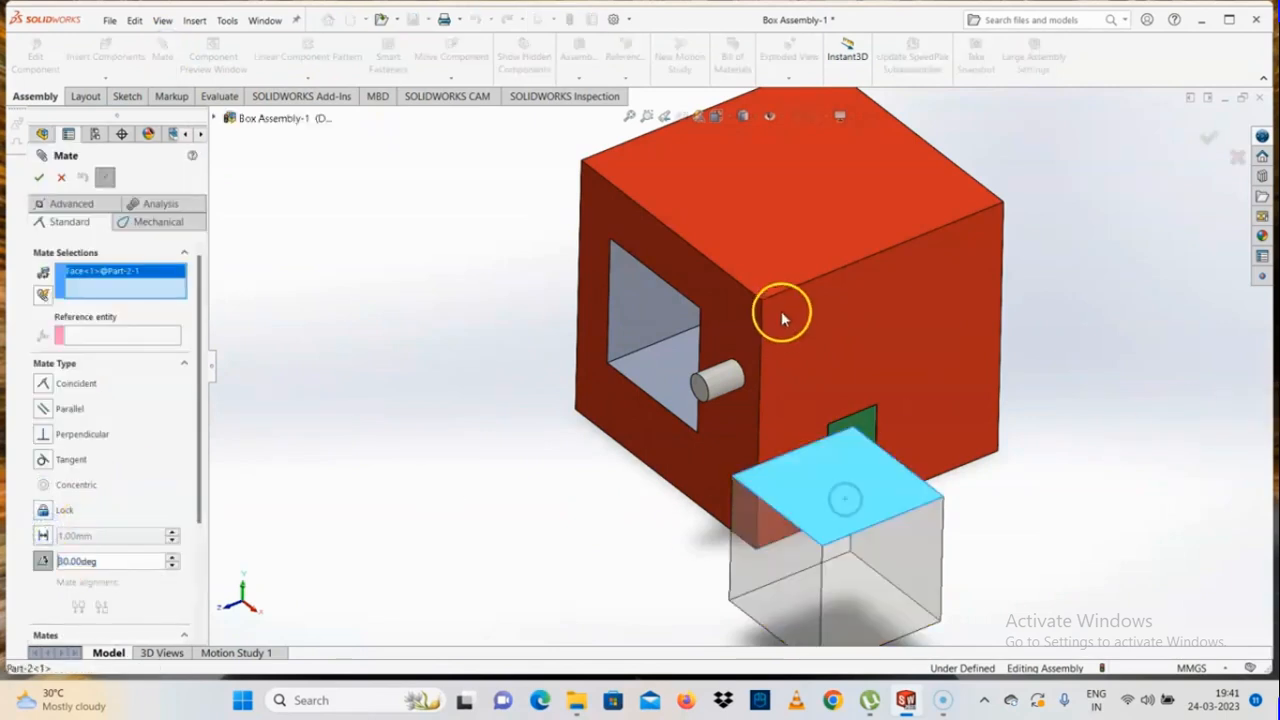
left_click(787, 261)
mouse_move(743, 455)
middle_mouse_down()
mouse_move(714, 471)
mouse_move(723, 424)
mouse_move(734, 469)
mouse_move(749, 424)
mouse_move(731, 438)
middle_mouse_up()
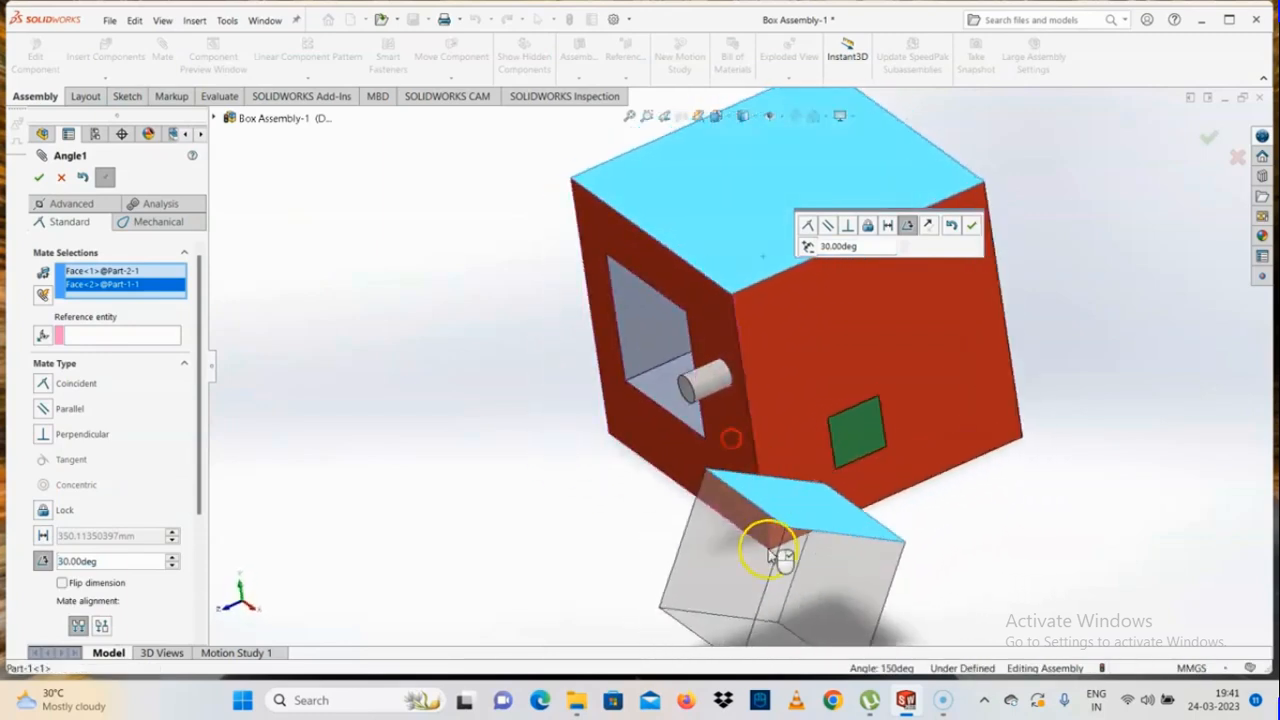
double_click(100, 561)
type("45")
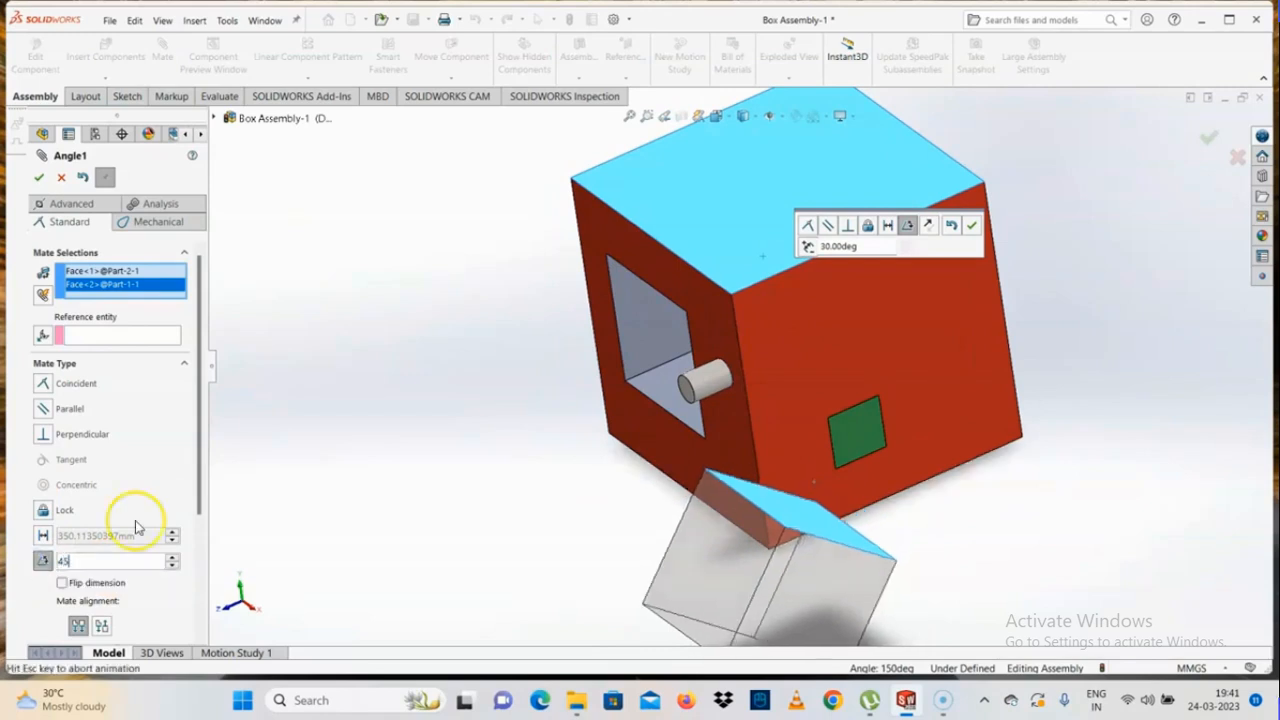
key("Return")
middle_click_drag(663, 480, 737, 343)
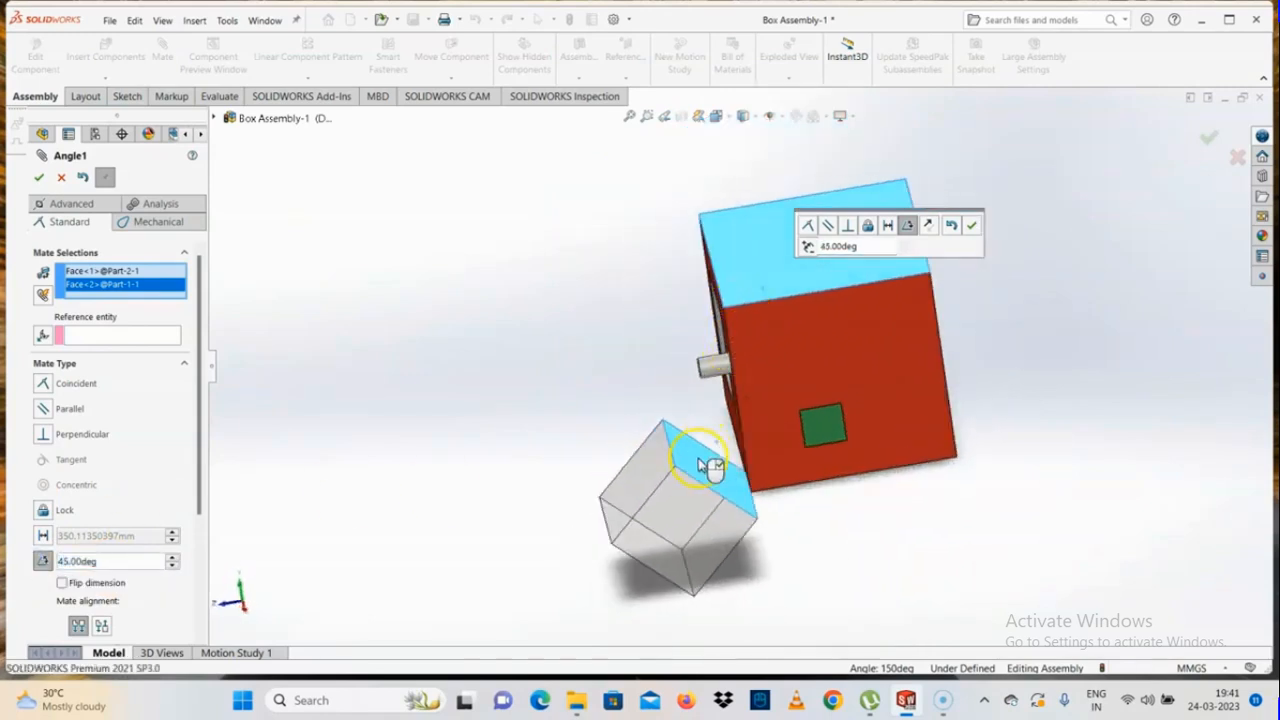
Step: Reverse the mate alignment in the 45° angle mate preview and cancel the mate
left_click_drag(191, 451, 186, 532)
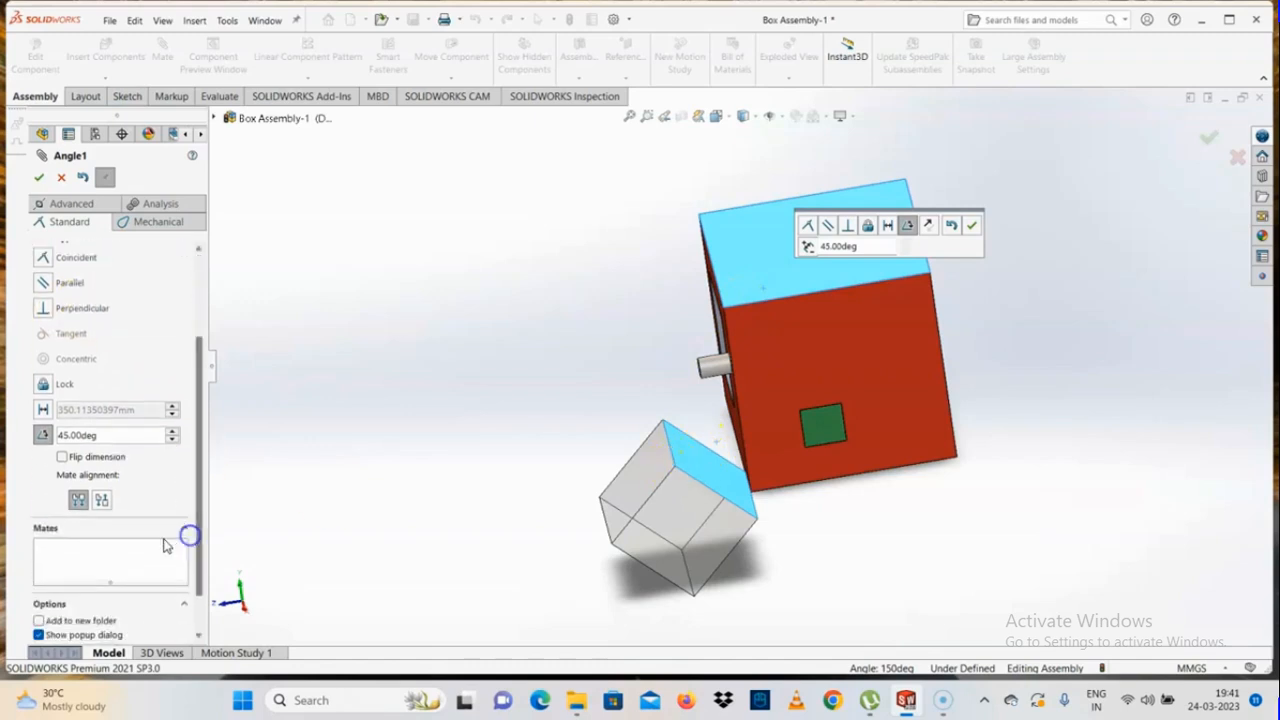
left_click(101, 502)
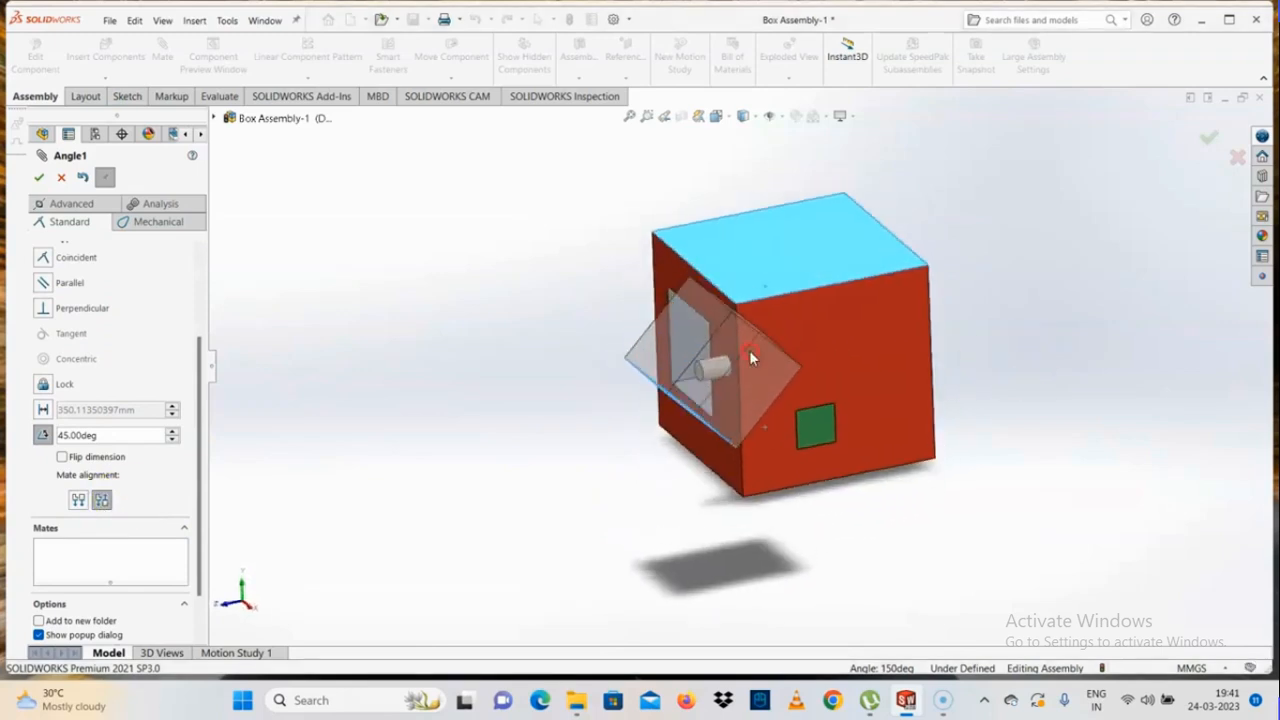
left_click(645, 416)
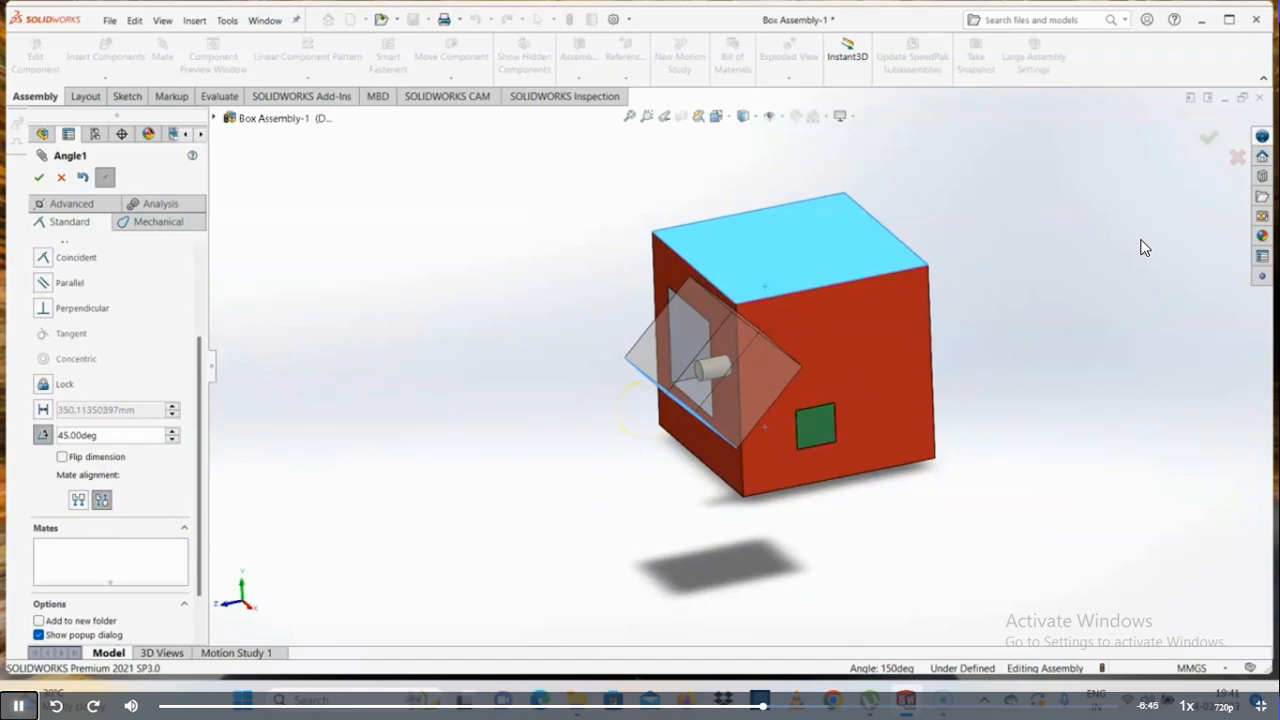
left_click(58, 251)
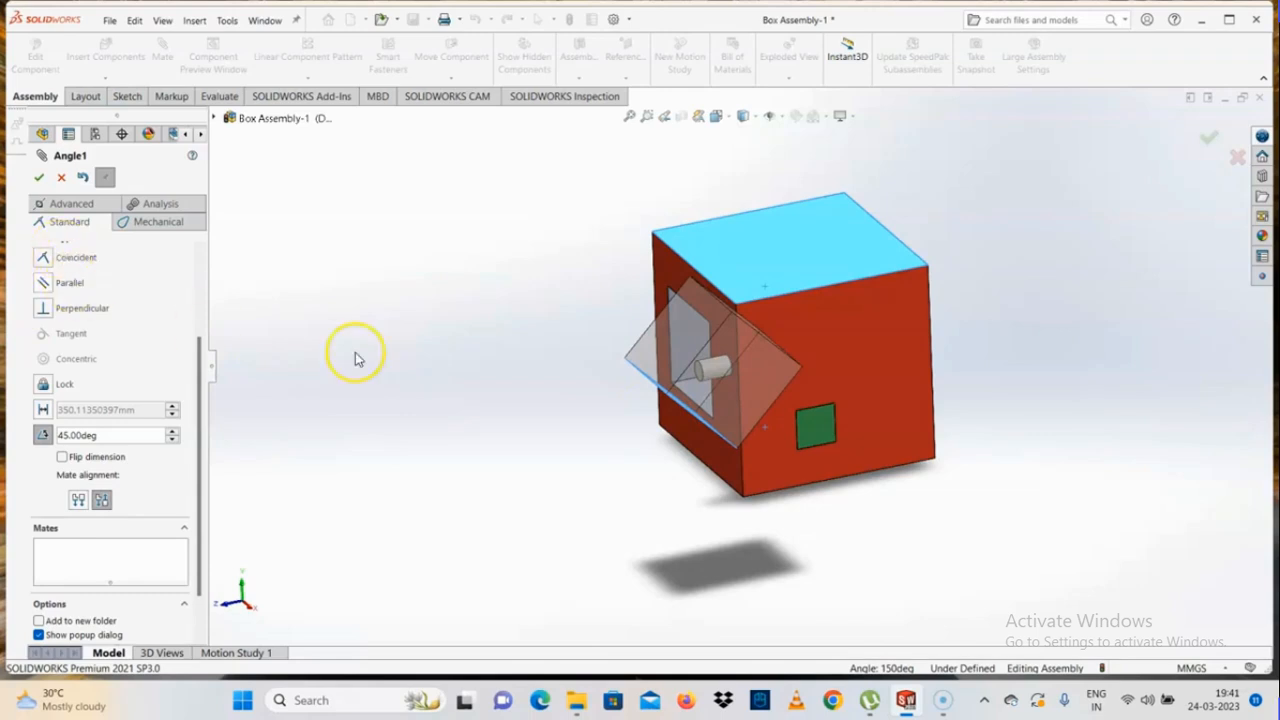
left_click(61, 178)
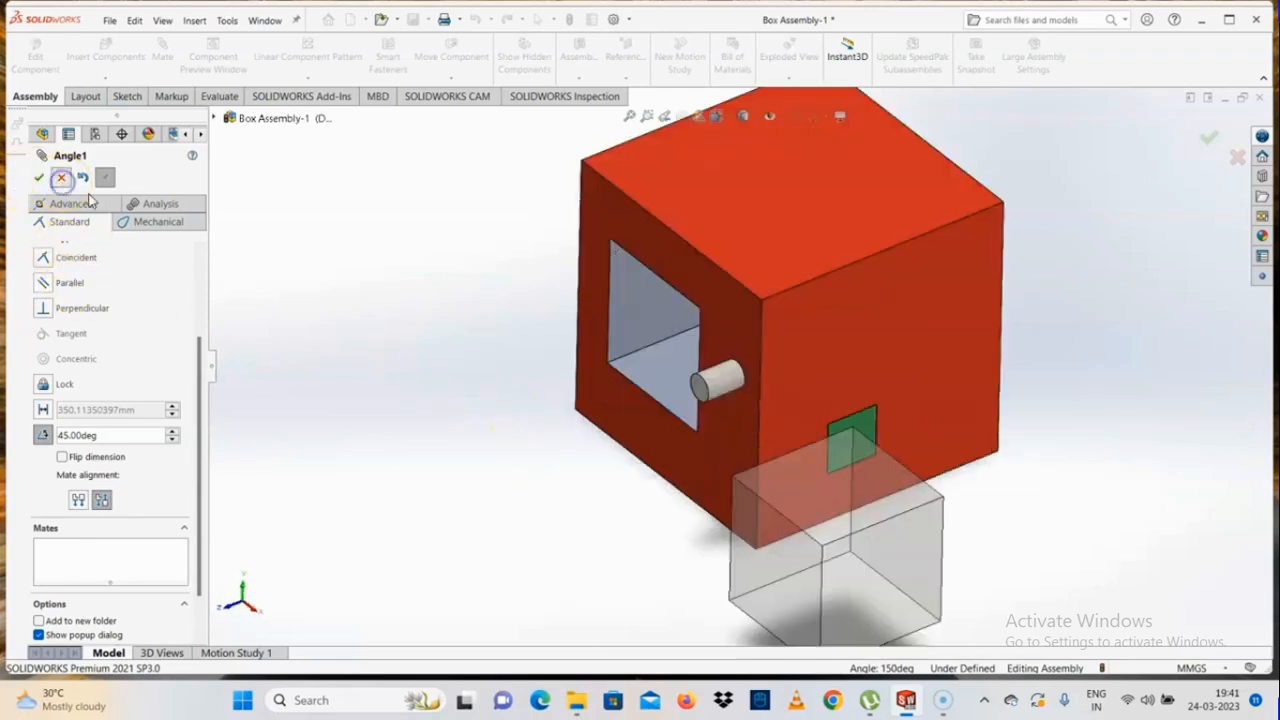
left_click(914, 566)
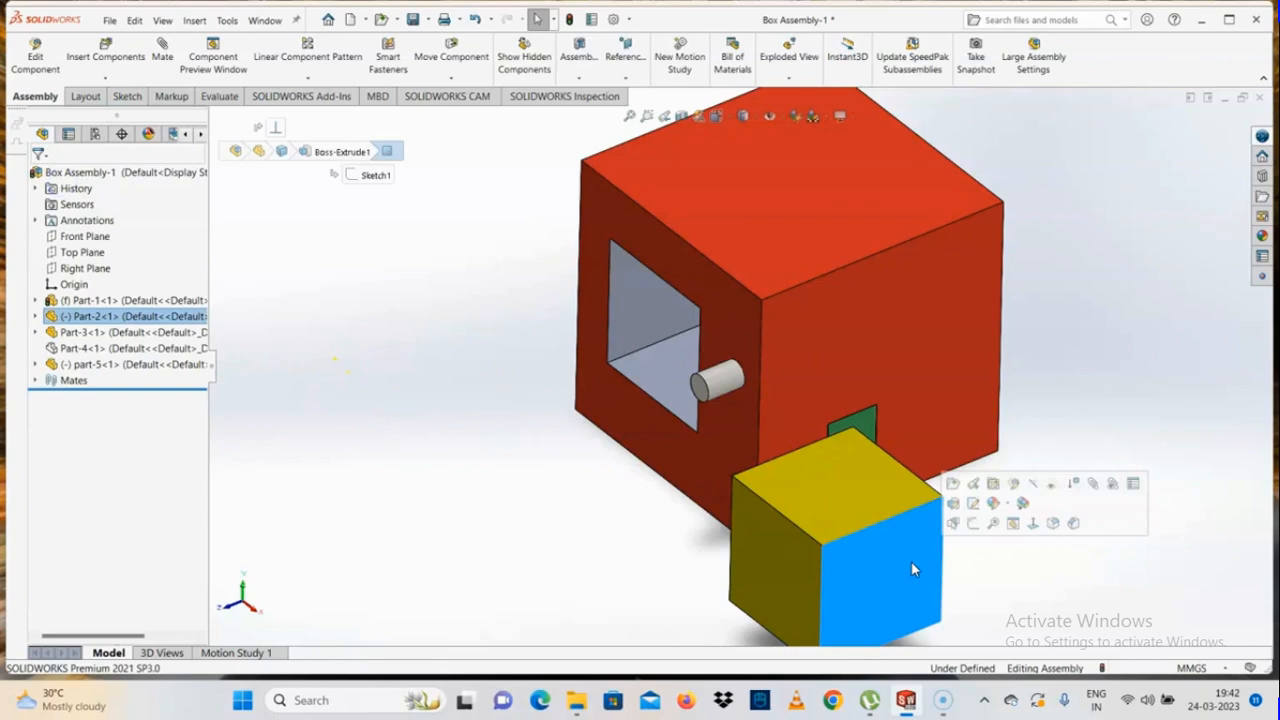
left_click(160, 55)
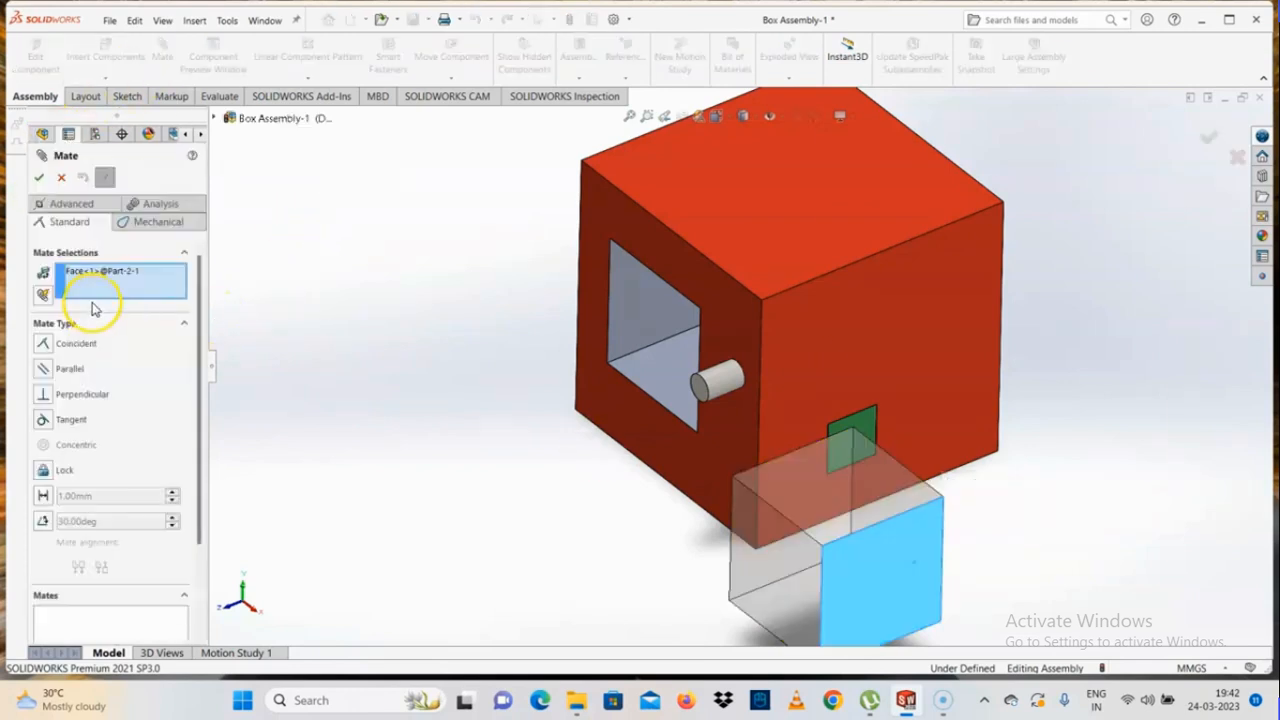
left_click(62, 205)
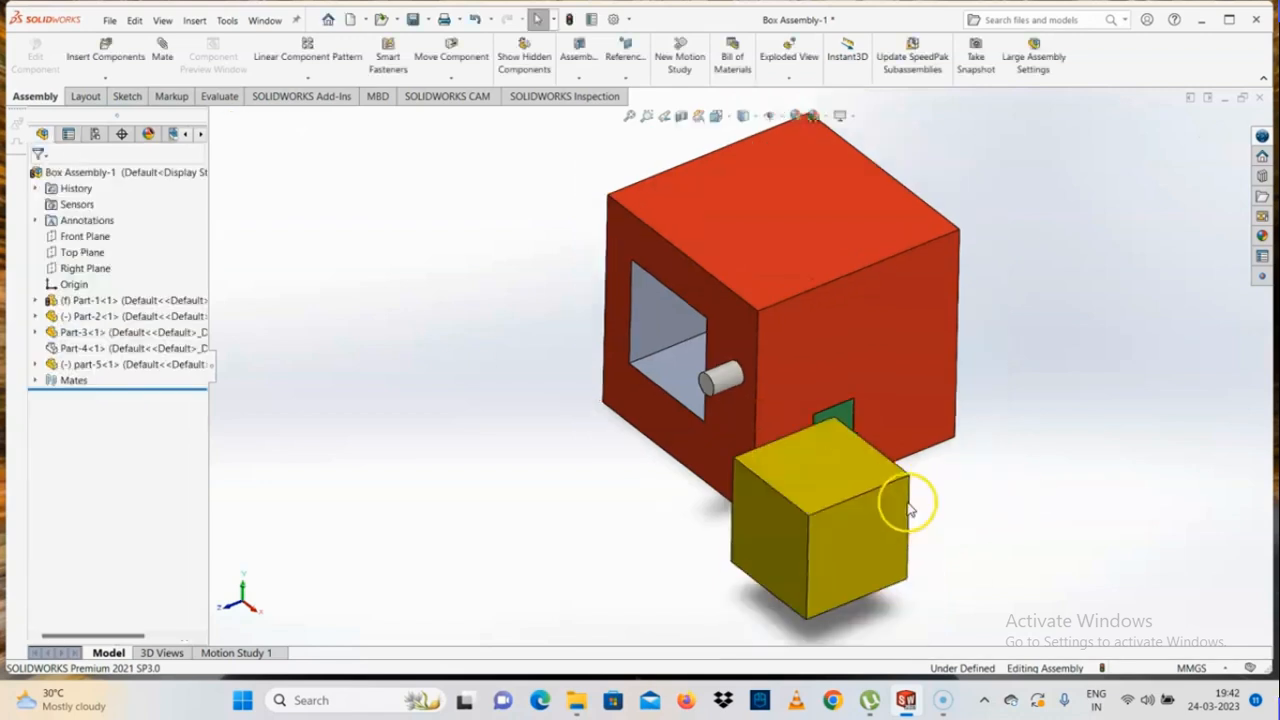
Step: Move the yellow box clear of the red box, away from its side with the green square
left_click_drag(910, 510, 1052, 420)
scroll(760, 405, "up", 2)
scroll(778, 386, "down", 1)
middle_click_drag(758, 416, 773, 382)
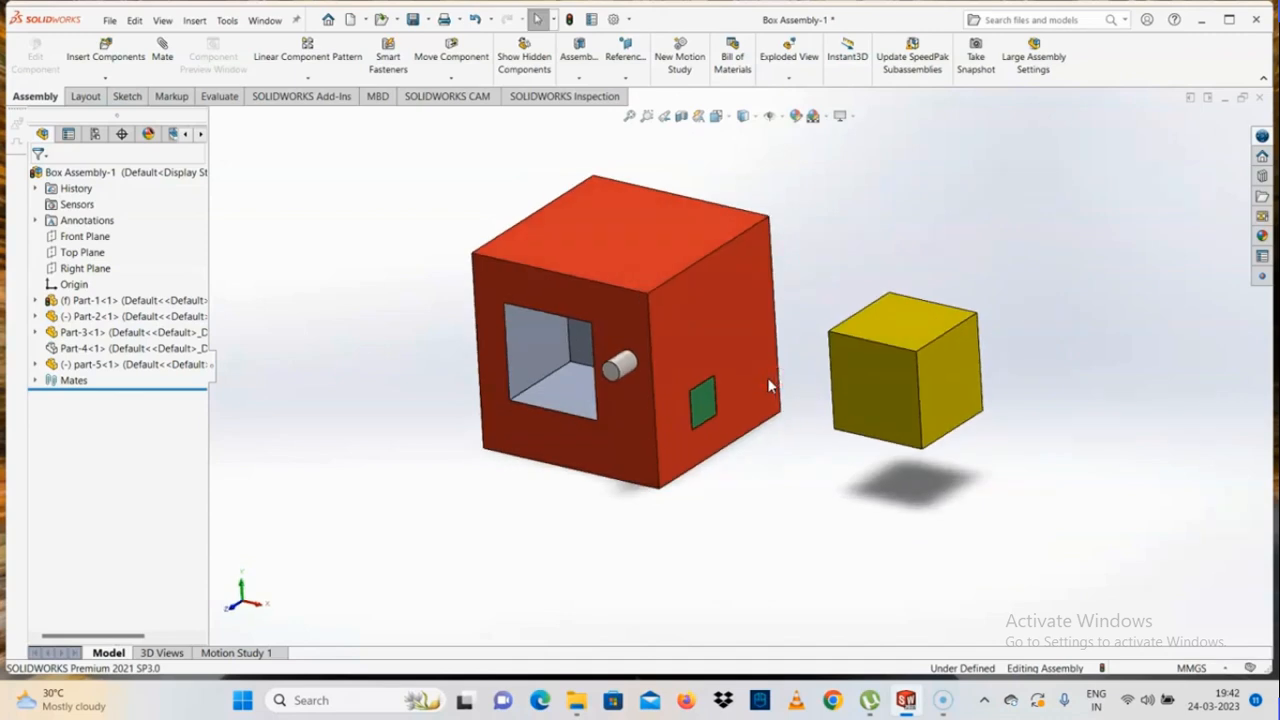
Step: Delete the cylinder, part-5, from the assembly
middle_click_drag(651, 400, 677, 374)
left_click(678, 373)
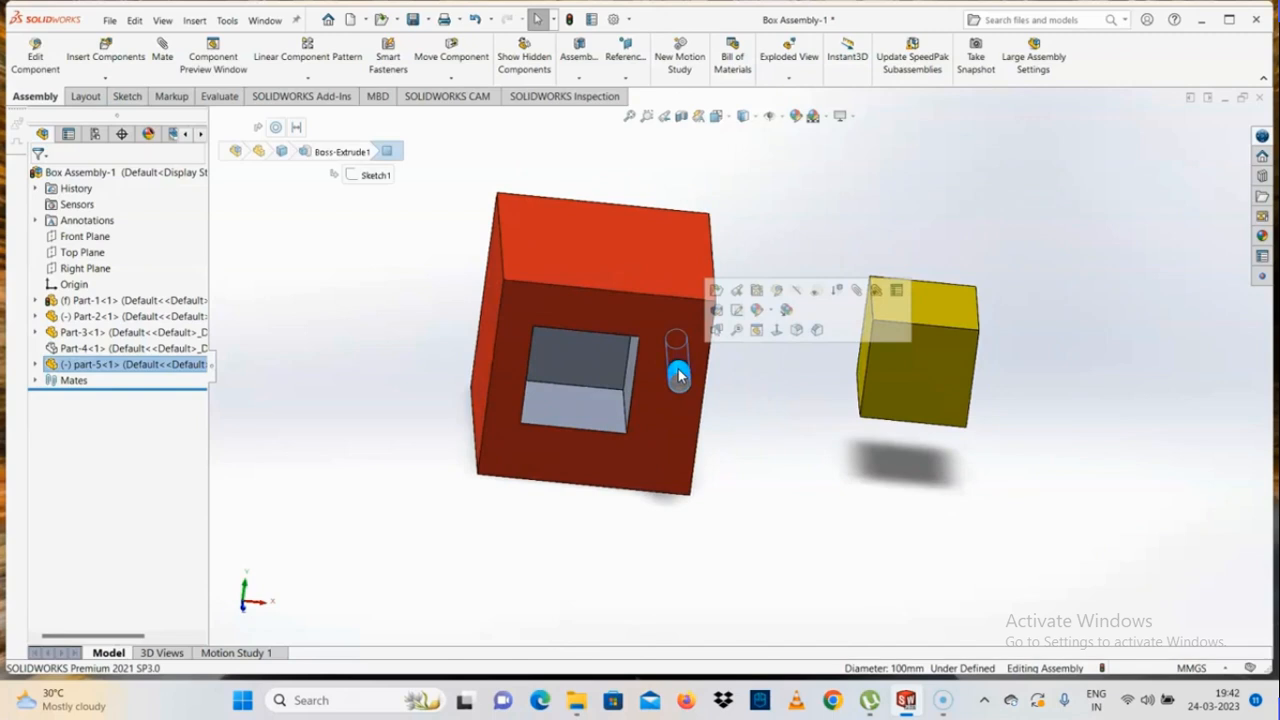
key("Delete")
key("Return")
Step: Edit the red box, Part-1, in place and delete the cut feature that forms its round hole
left_click(682, 345)
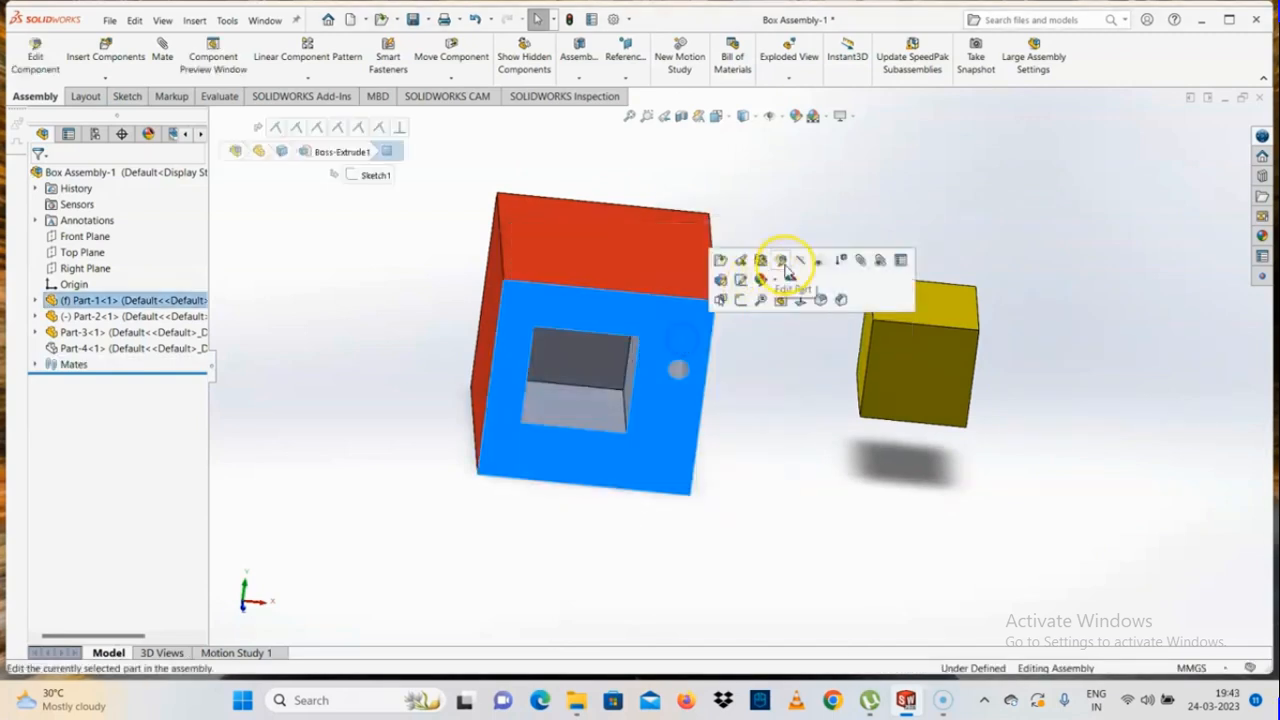
left_click(780, 262)
scroll(690, 355, "down", 5)
left_click(694, 346)
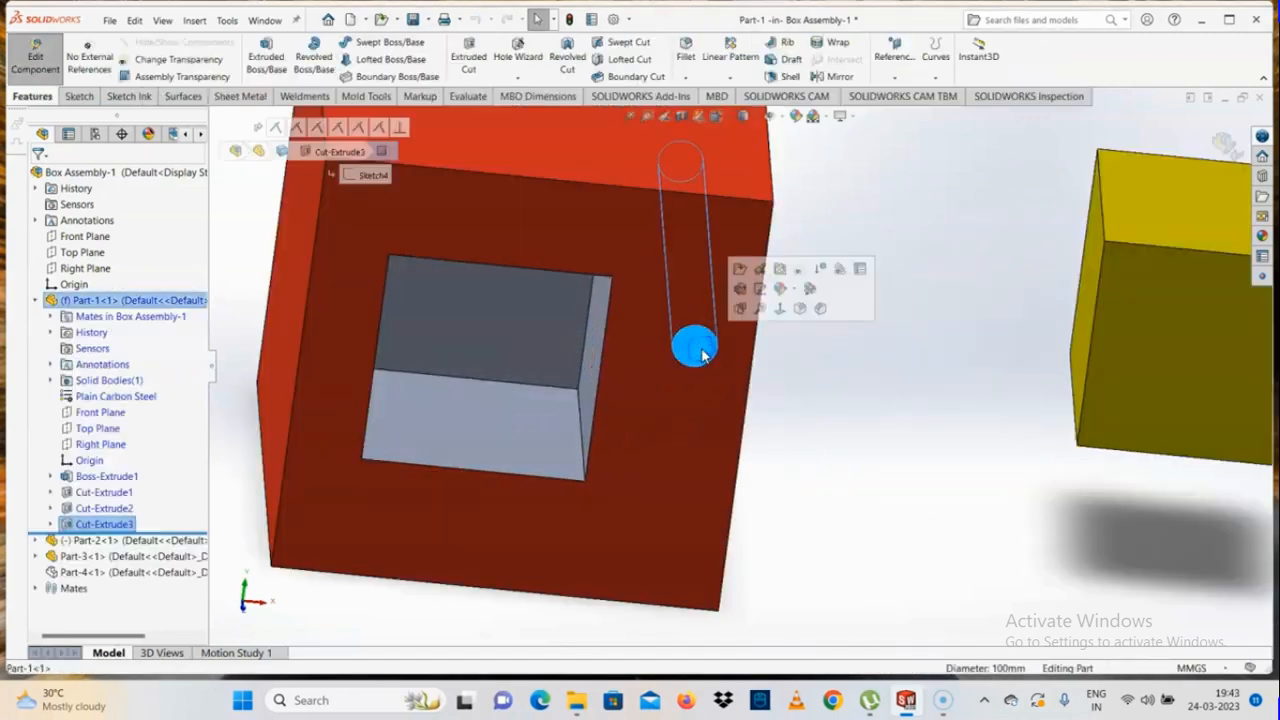
left_click(110, 525)
key("Delete")
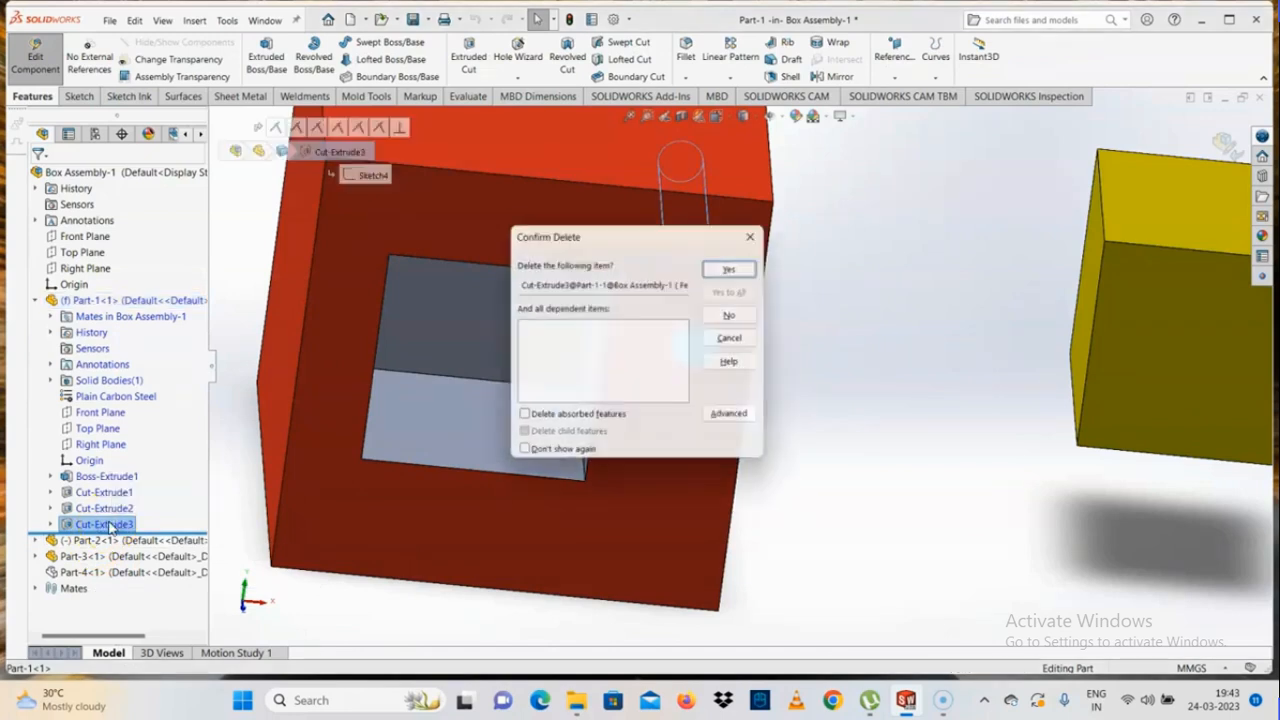
key("Return")
Step: Open the sketch of the red box's large square cut, Cut-Extrude1, for editing
middle_click_drag(551, 458, 586, 380)
left_click(586, 380)
left_click(51, 493)
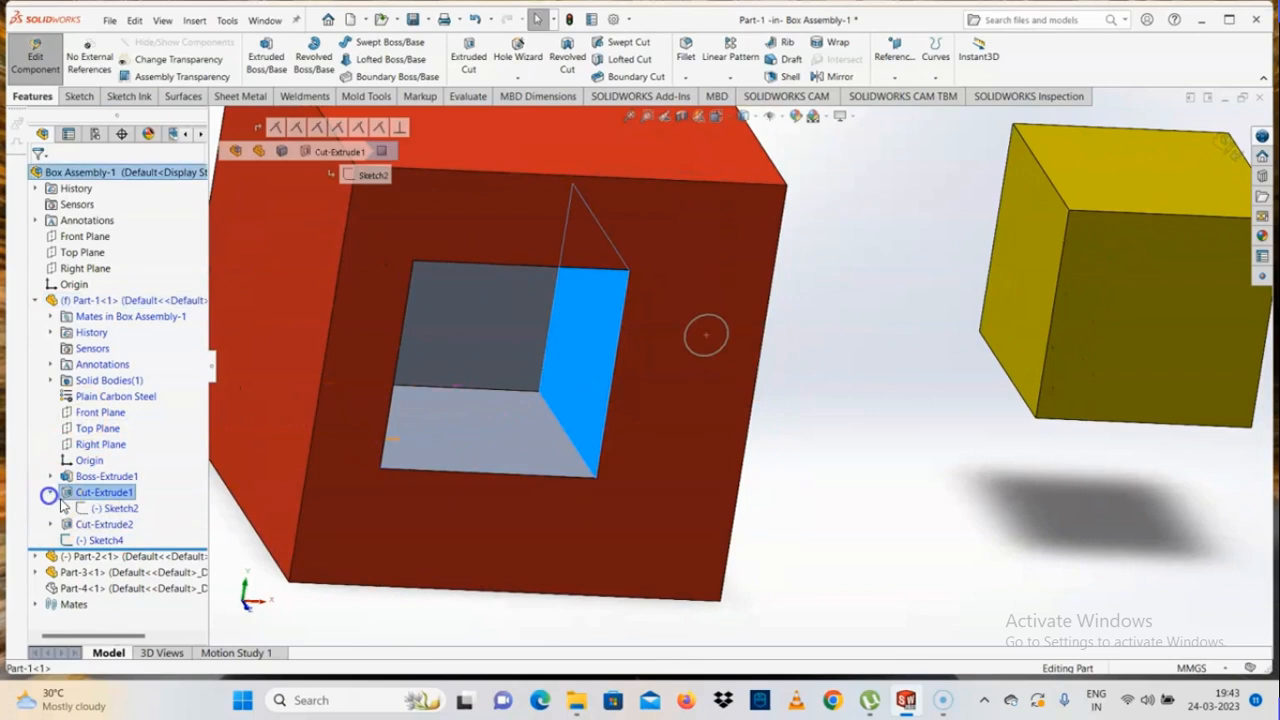
left_click(95, 510)
left_click(107, 469)
scroll(672, 372, "up", 3)
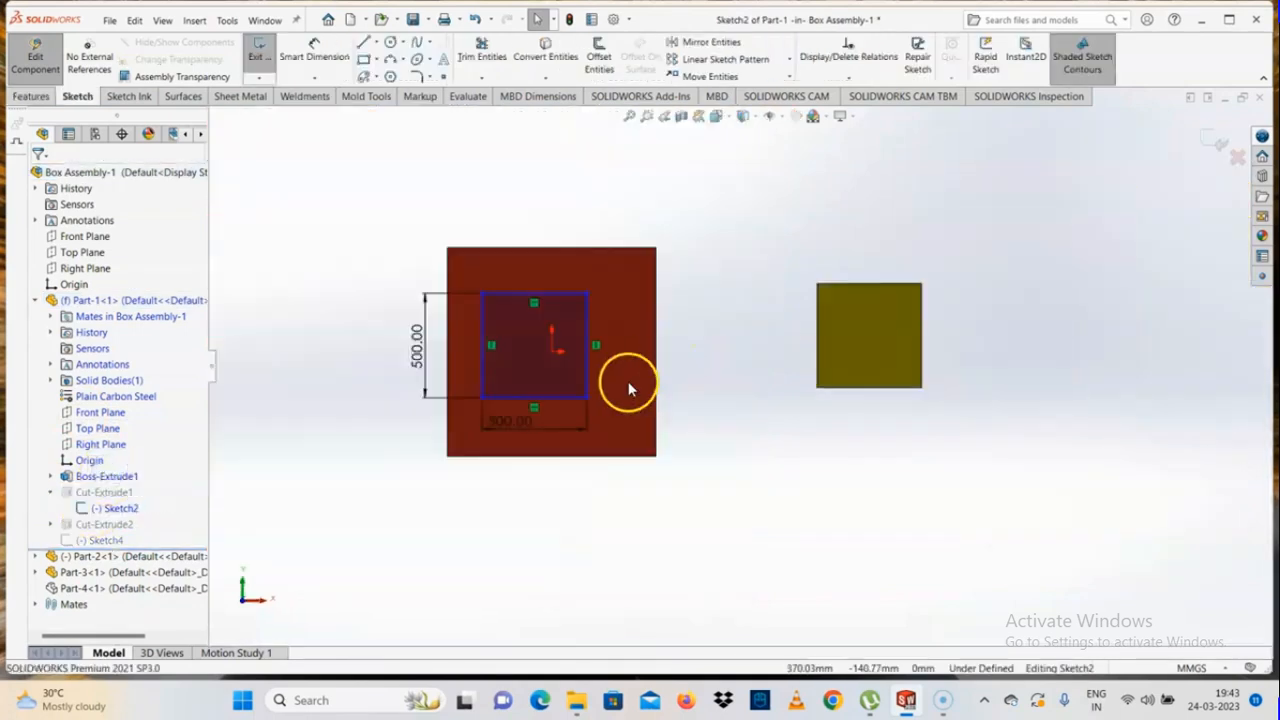
Step: Dimension the gap between the left edges of the sketch square and the red box at 50 mm
right_click_drag(470, 507, 448, 263)
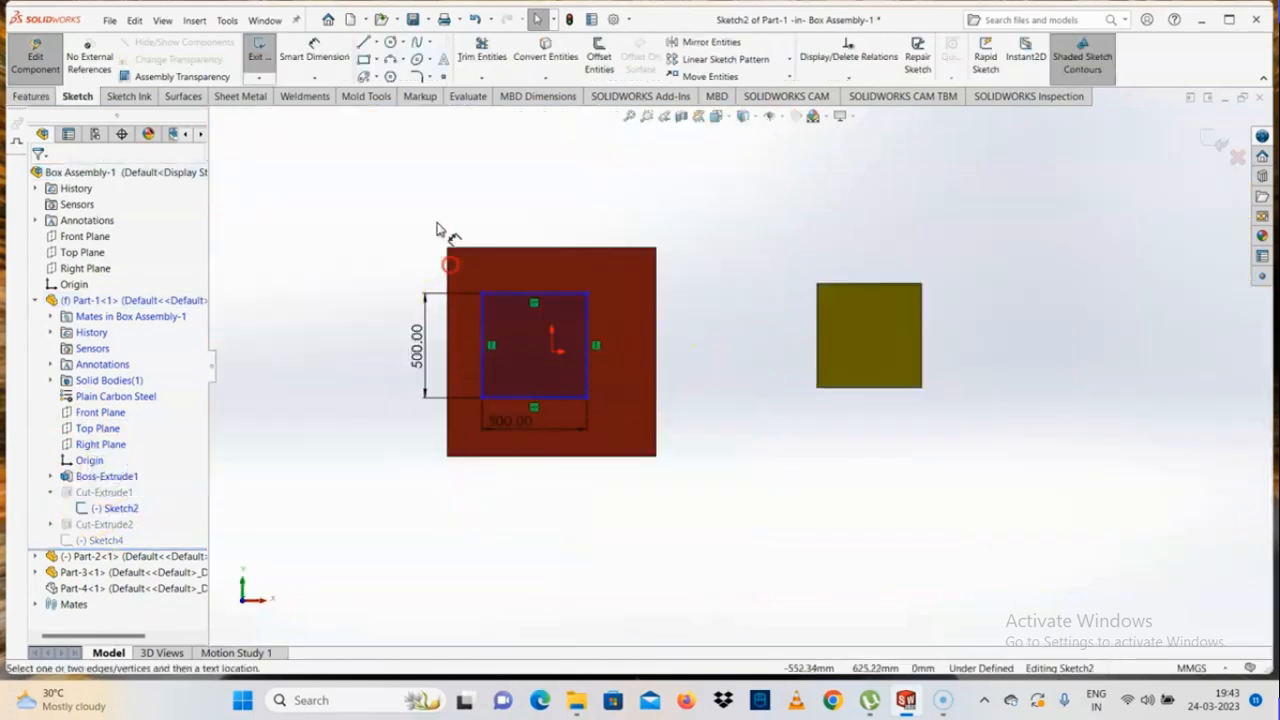
left_click(482, 362)
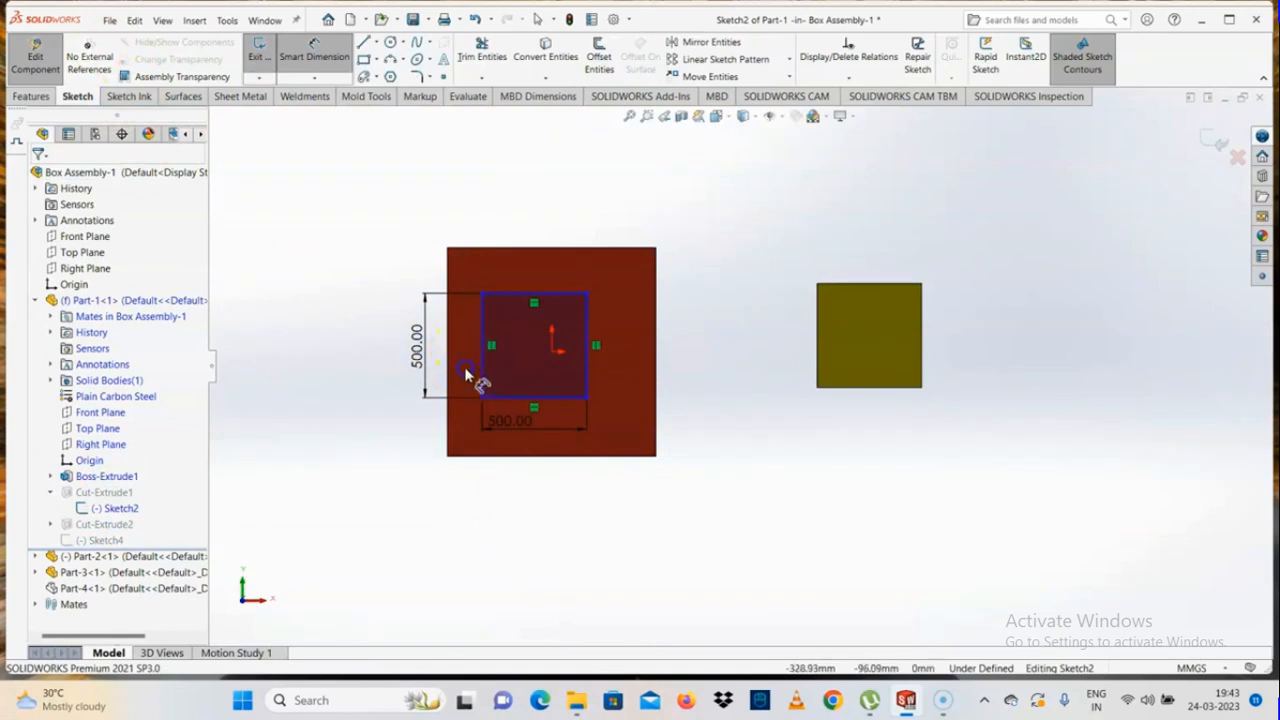
left_click(447, 357)
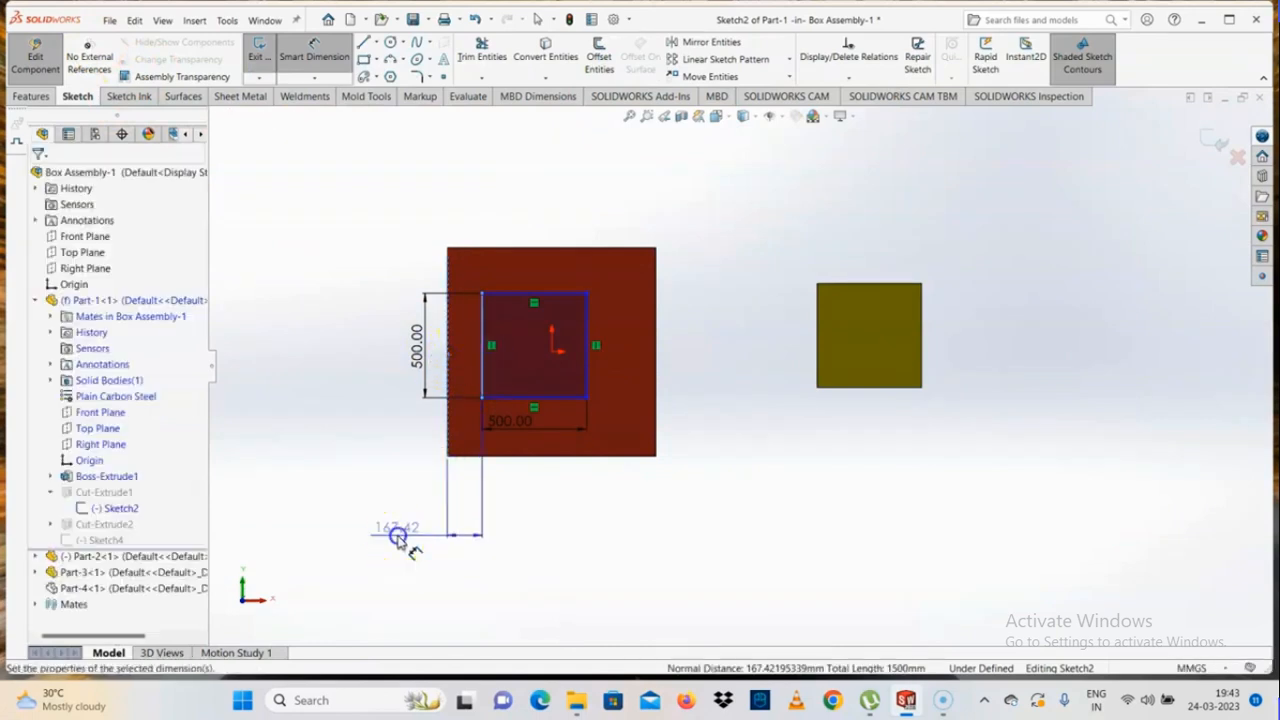
left_click(398, 535)
type("50")
key("Return")
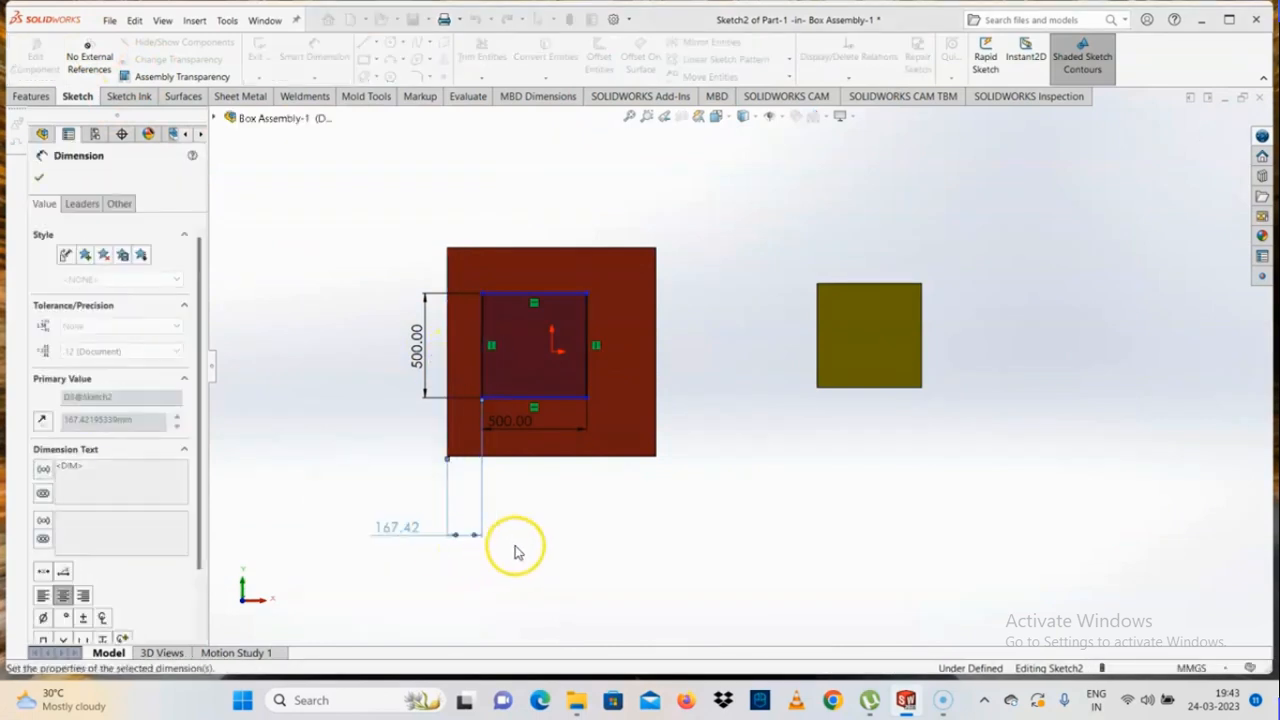
left_click(564, 514)
Step: Add a driven dimension between the right edges of the sketch square and the red box
left_click(563, 380)
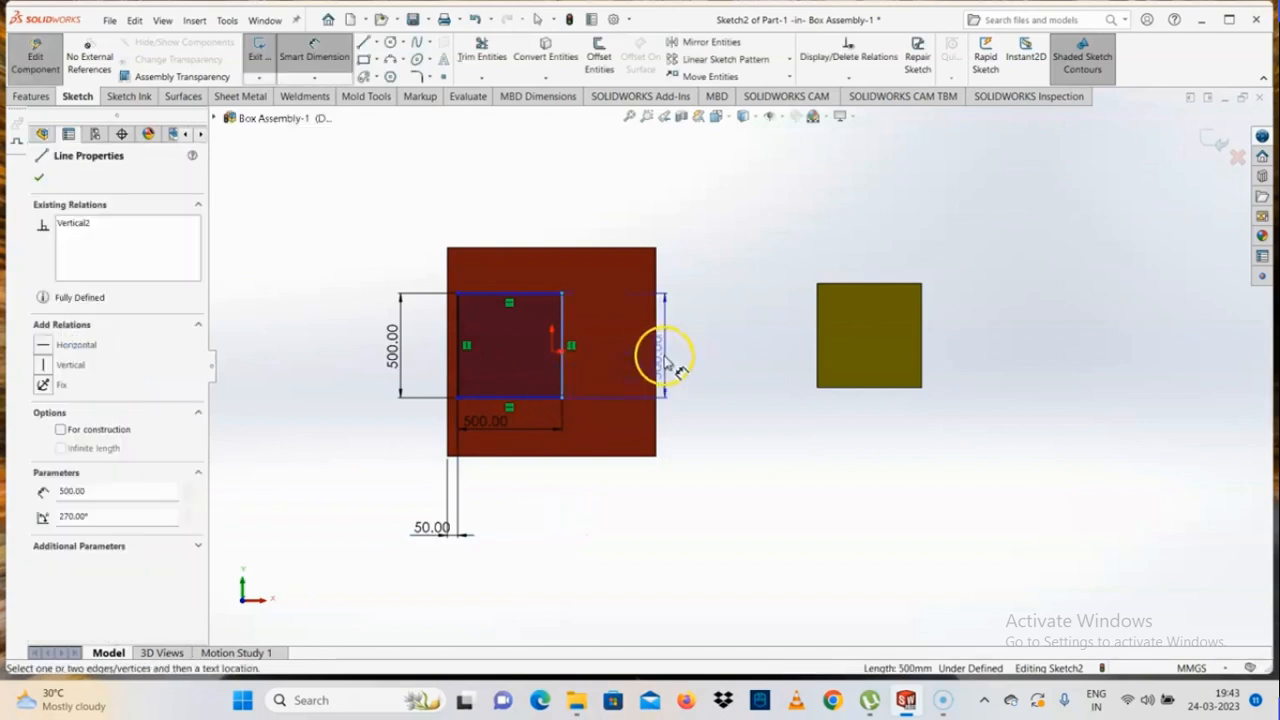
left_click(652, 358)
left_click(609, 502)
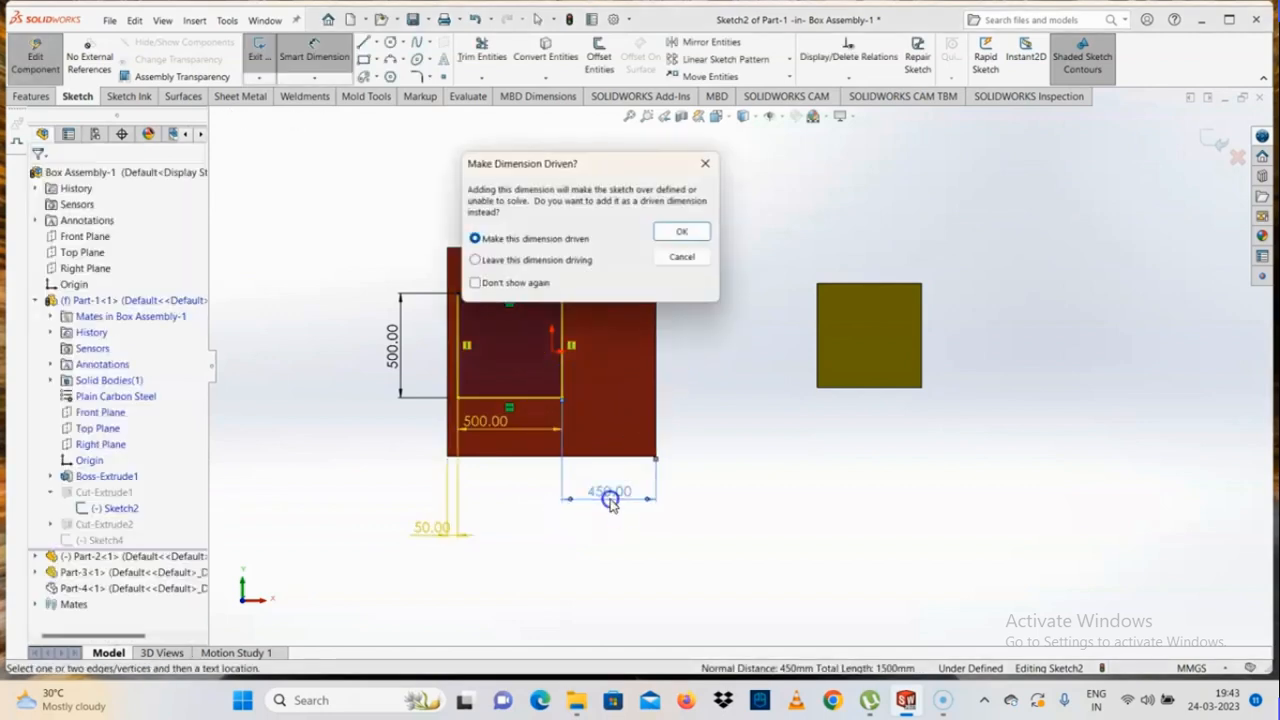
key("Return")
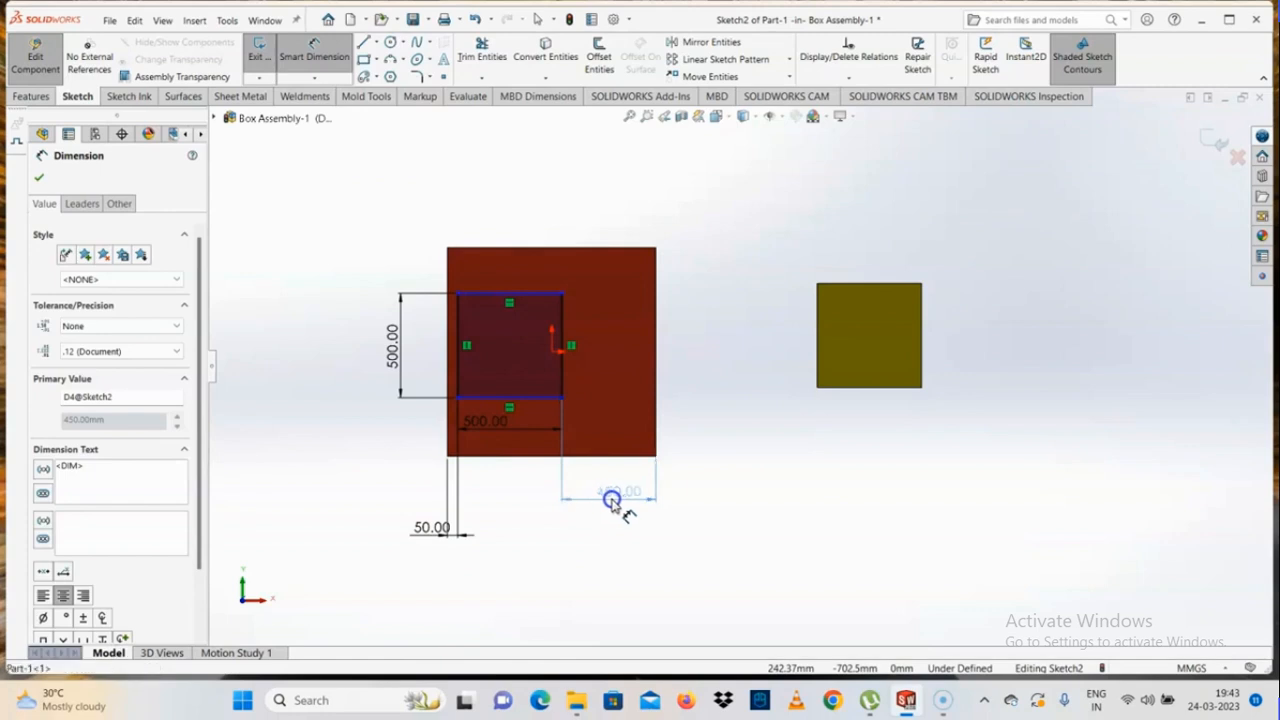
Step: Set the width of the cut's sketch rectangle to 900 mm
double_click(497, 425)
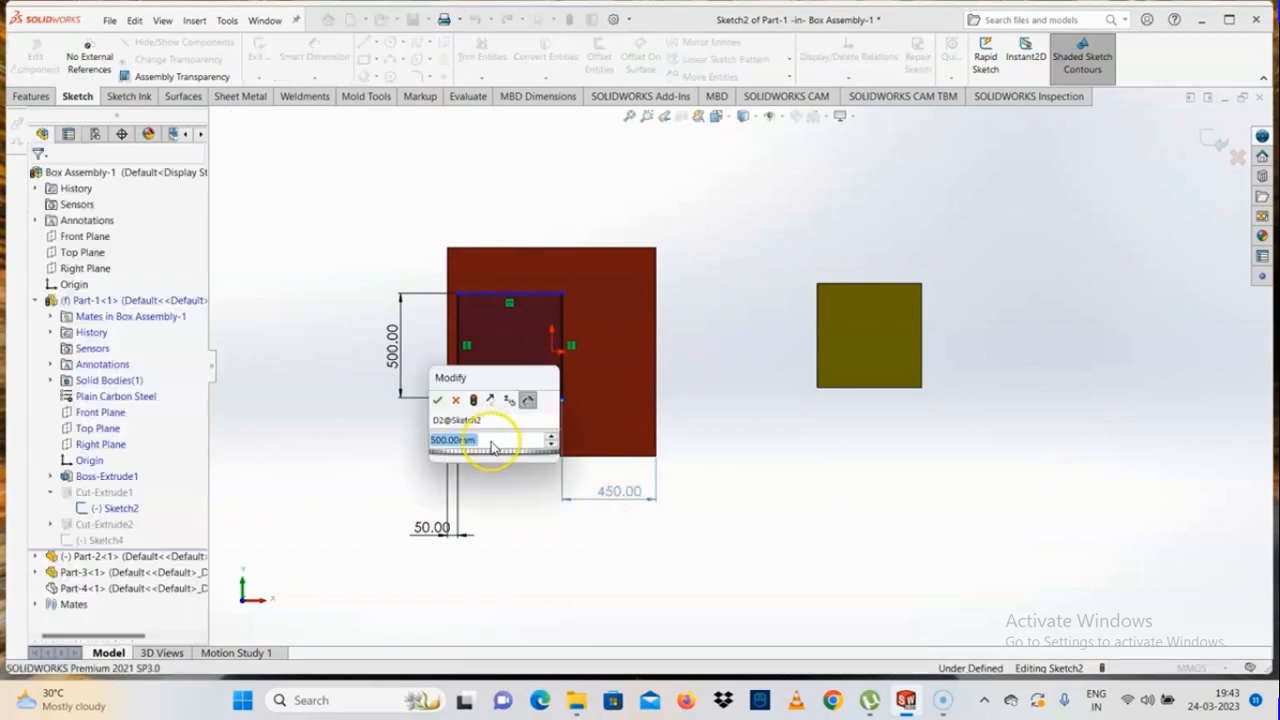
left_click(494, 444)
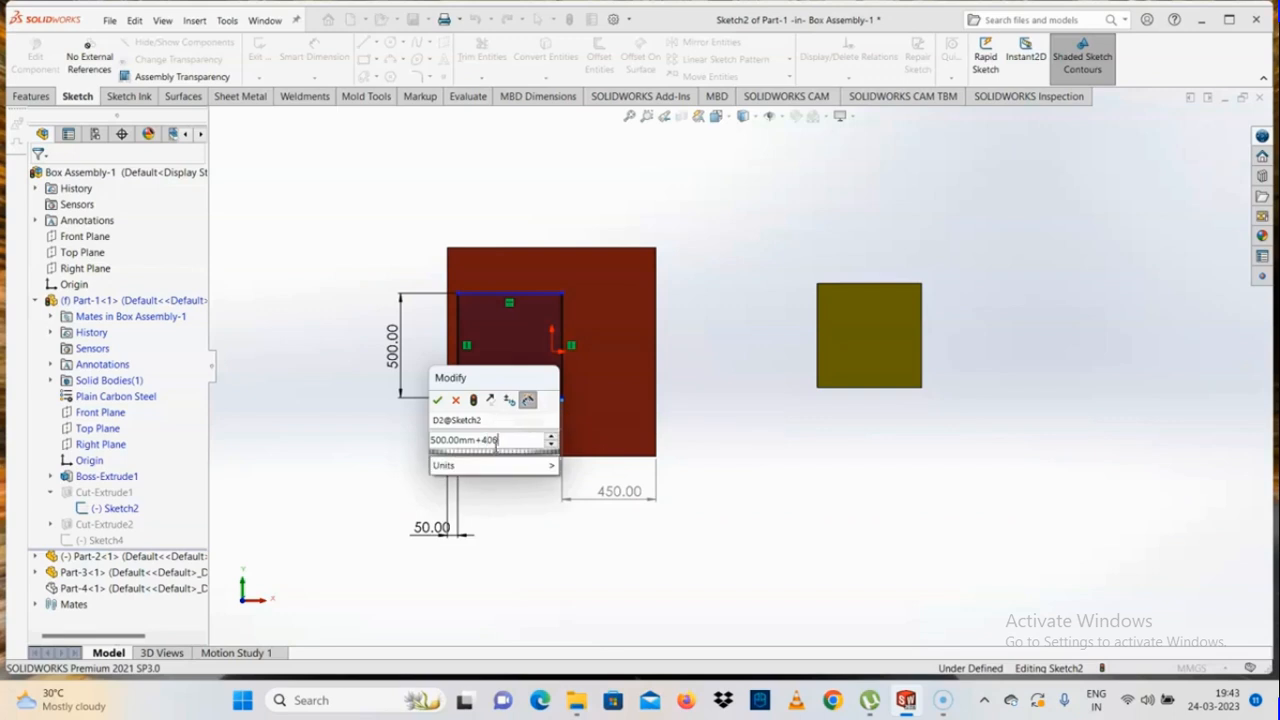
left_click(562, 505)
left_click(638, 535)
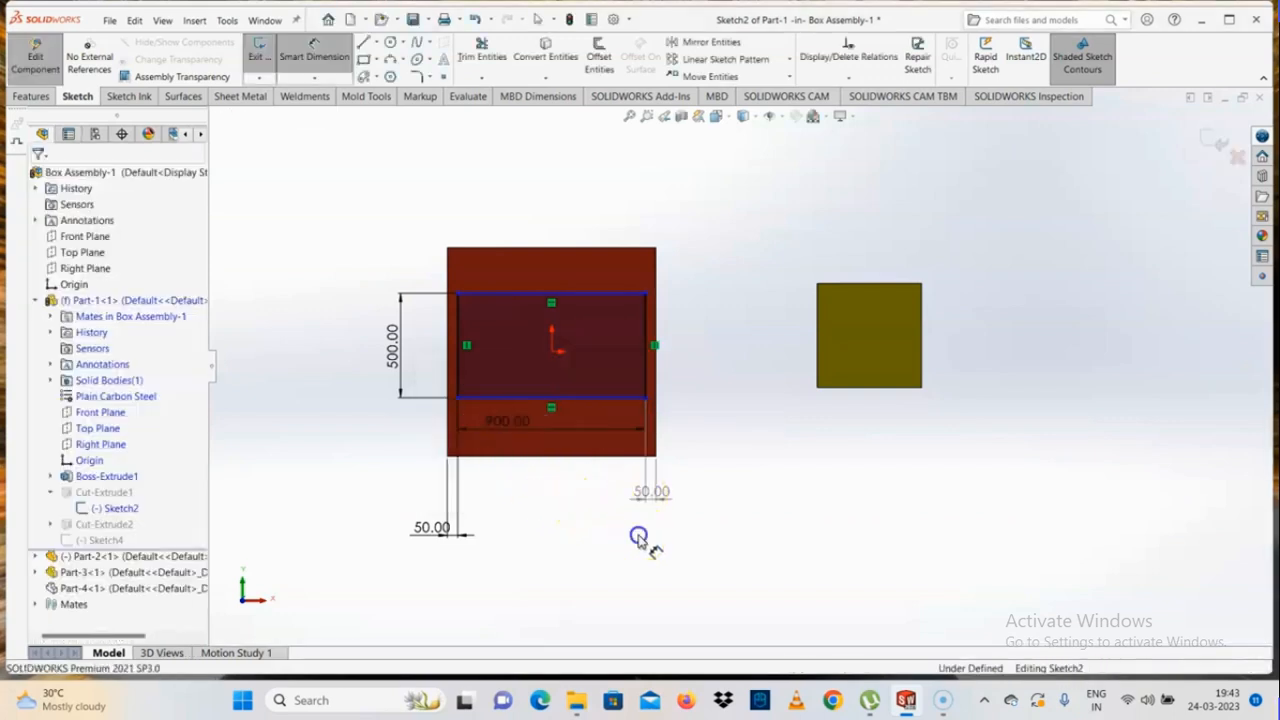
scroll(638, 393, "down", 1)
left_click(560, 589)
key("Escape")
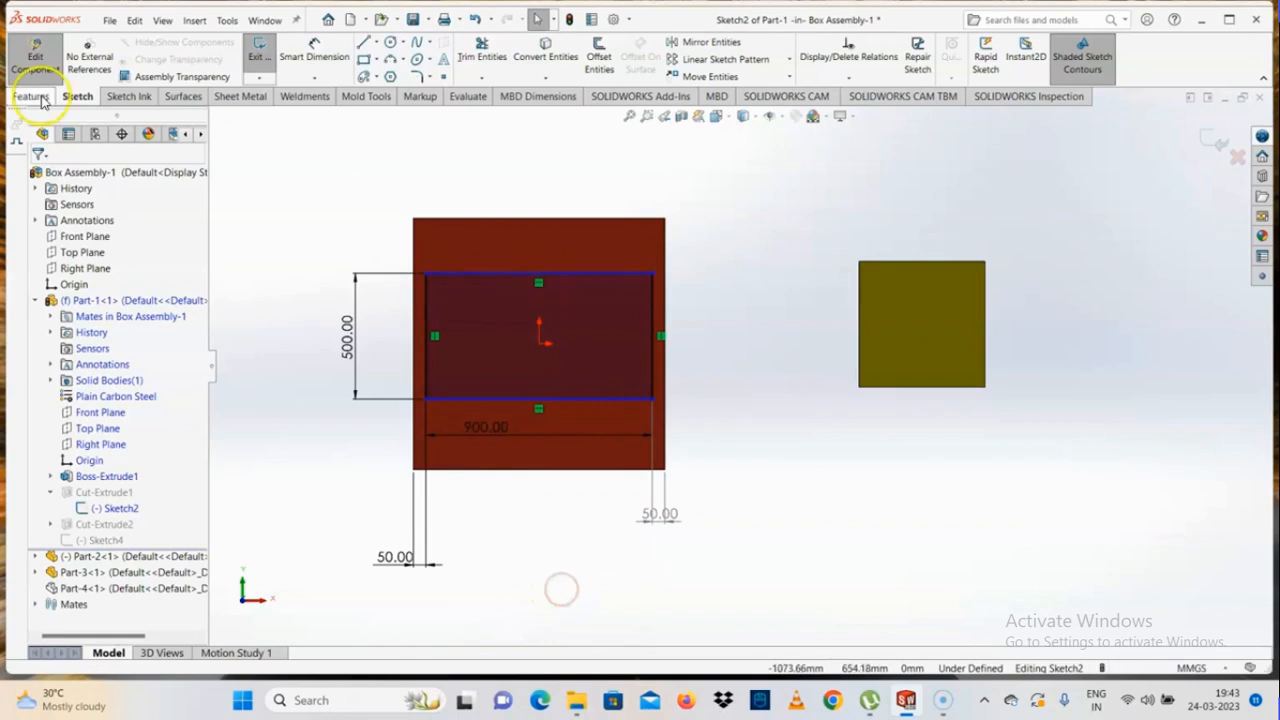
Step: Dimension the gap between the top edges of the sketch rectangle and the red box at 50 mm
left_click(300, 55)
left_click(478, 218)
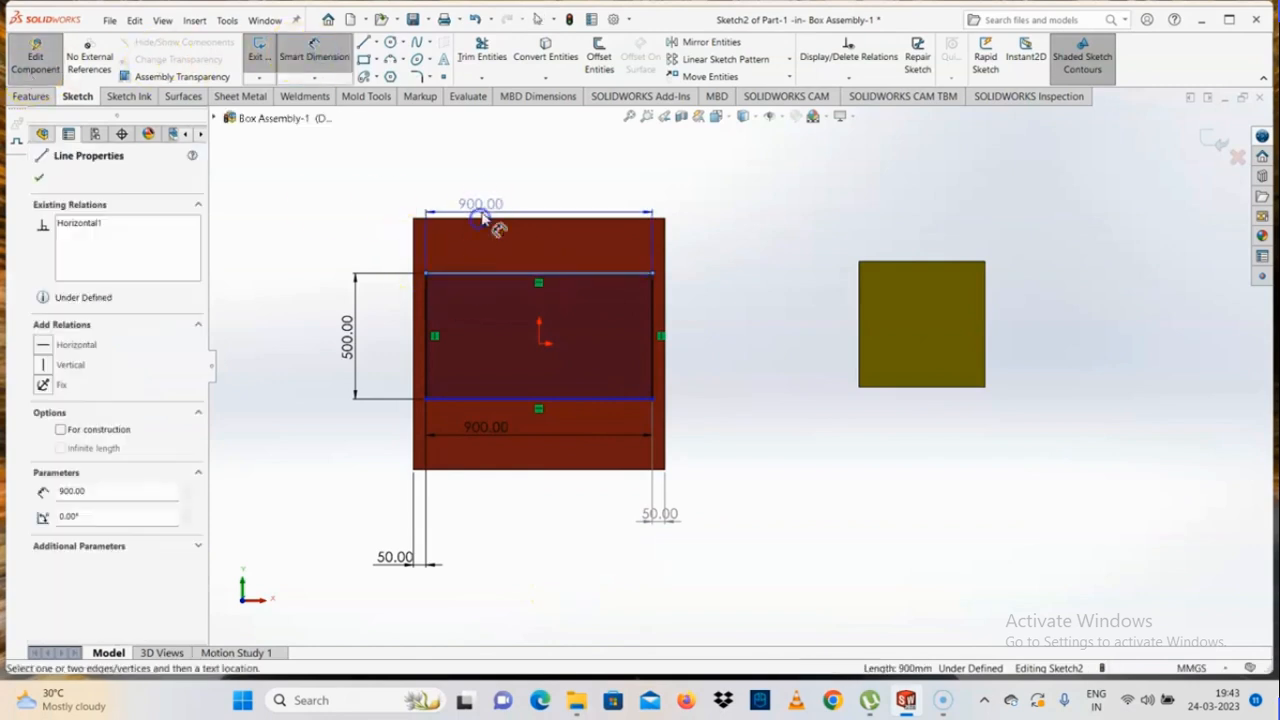
left_click(484, 220)
left_click(466, 177)
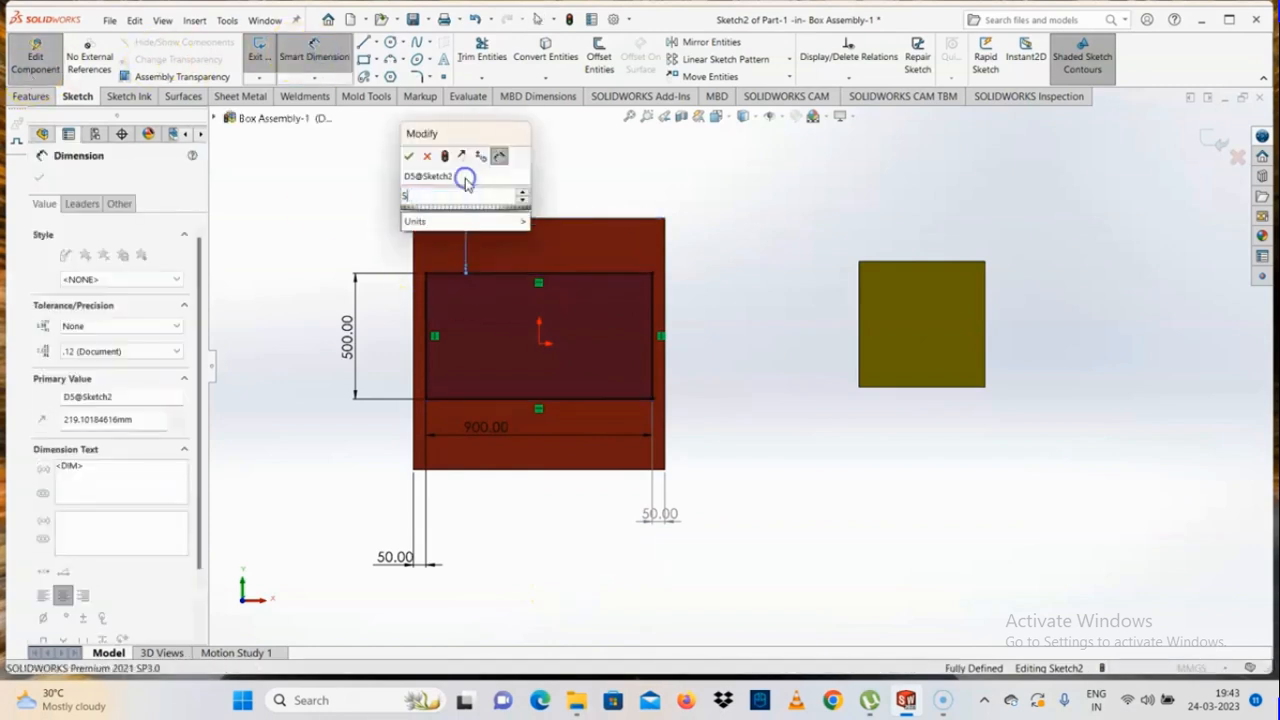
left_click(605, 268)
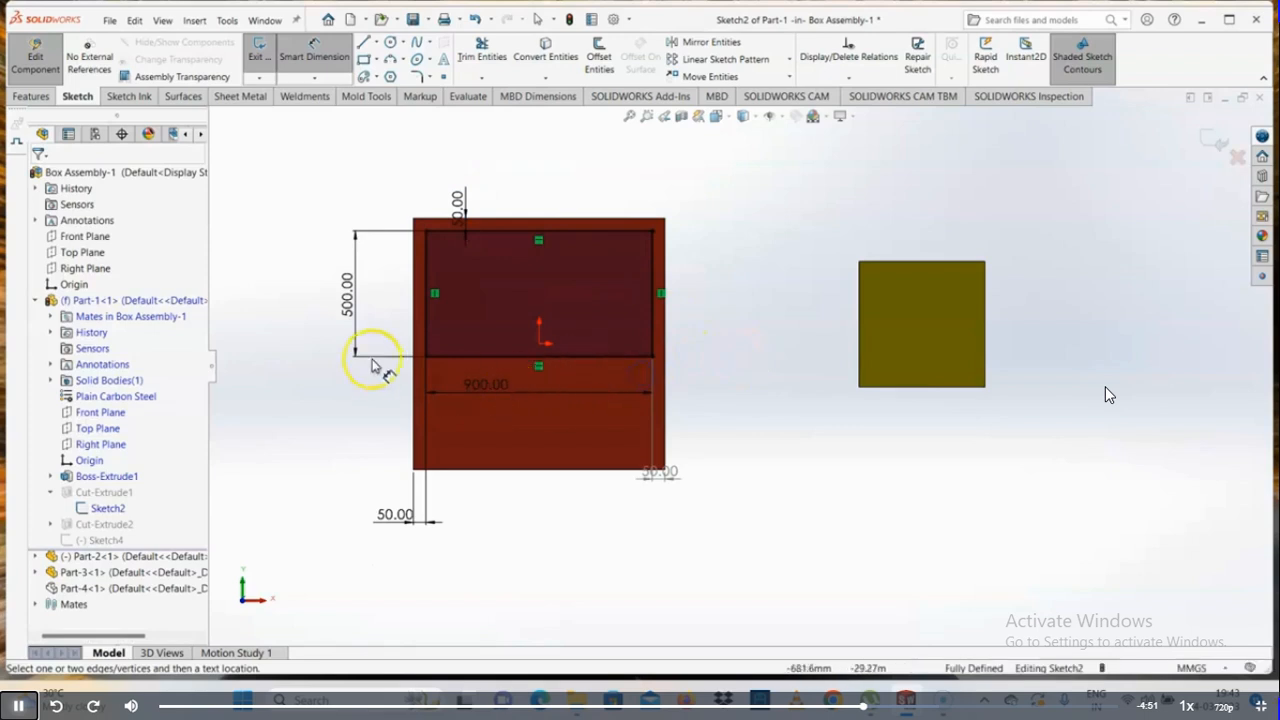
Step: Try adding 450 mm to the sketch rectangle's 500 mm height, making it 950 mm
double_click(349, 300)
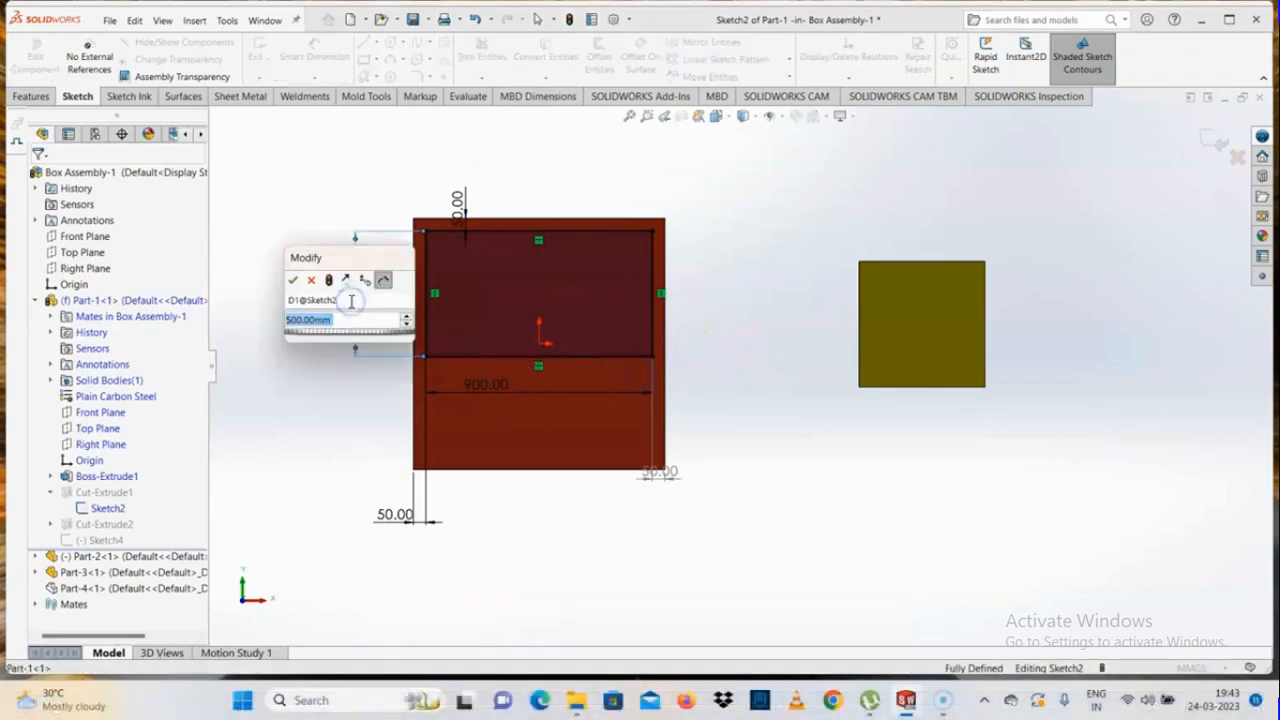
left_click(366, 322)
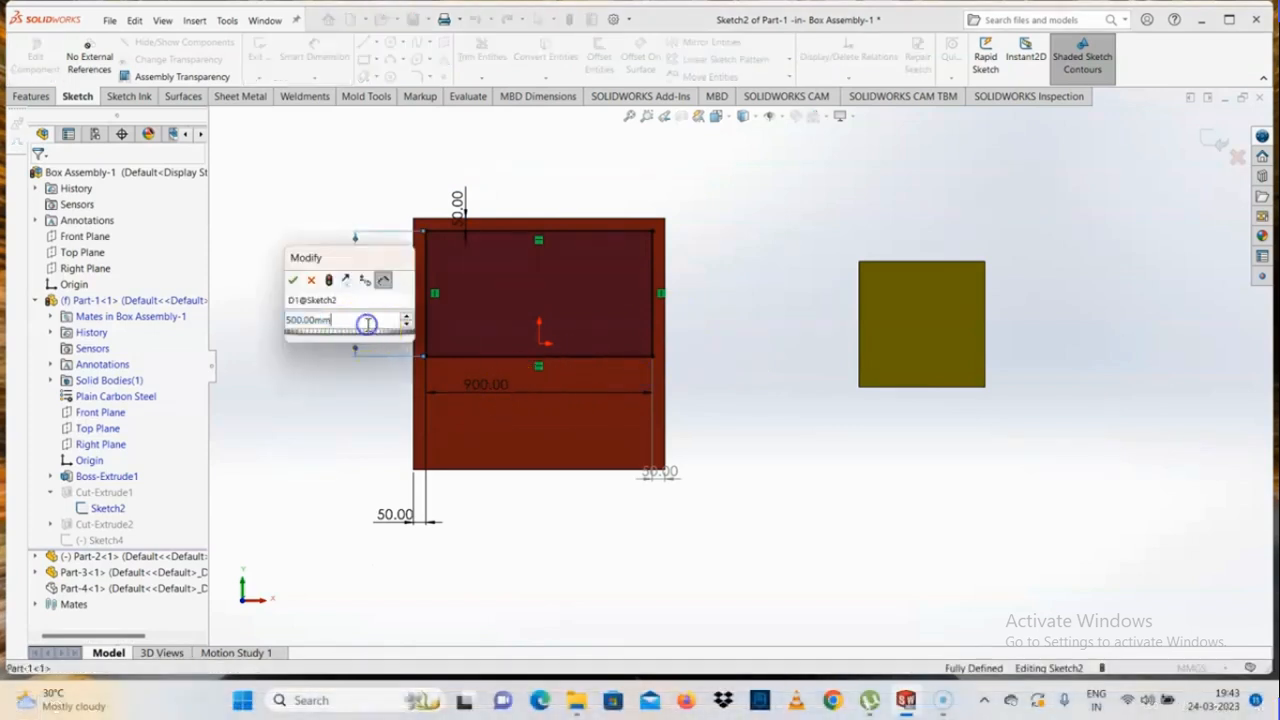
type("450")
key("Return")
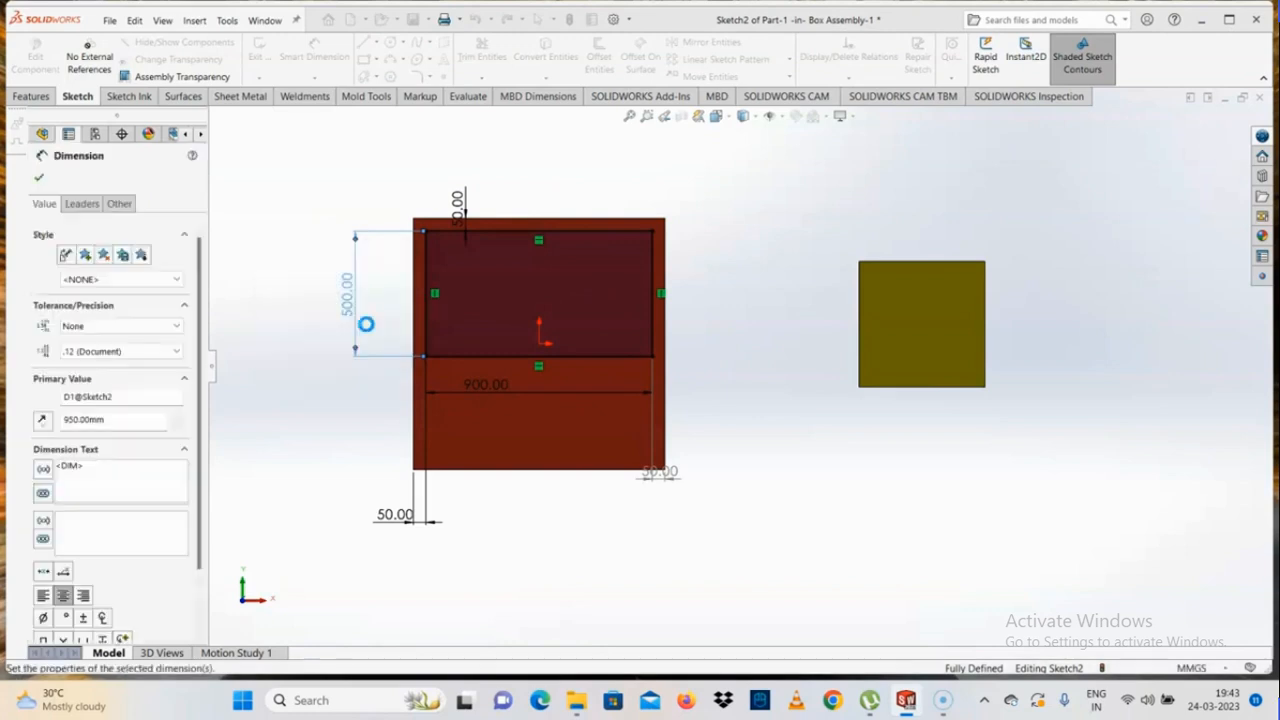
Step: Set the sketch rectangle's height to 900 mm and rebuild the red box with the enlarged opening
double_click(343, 358)
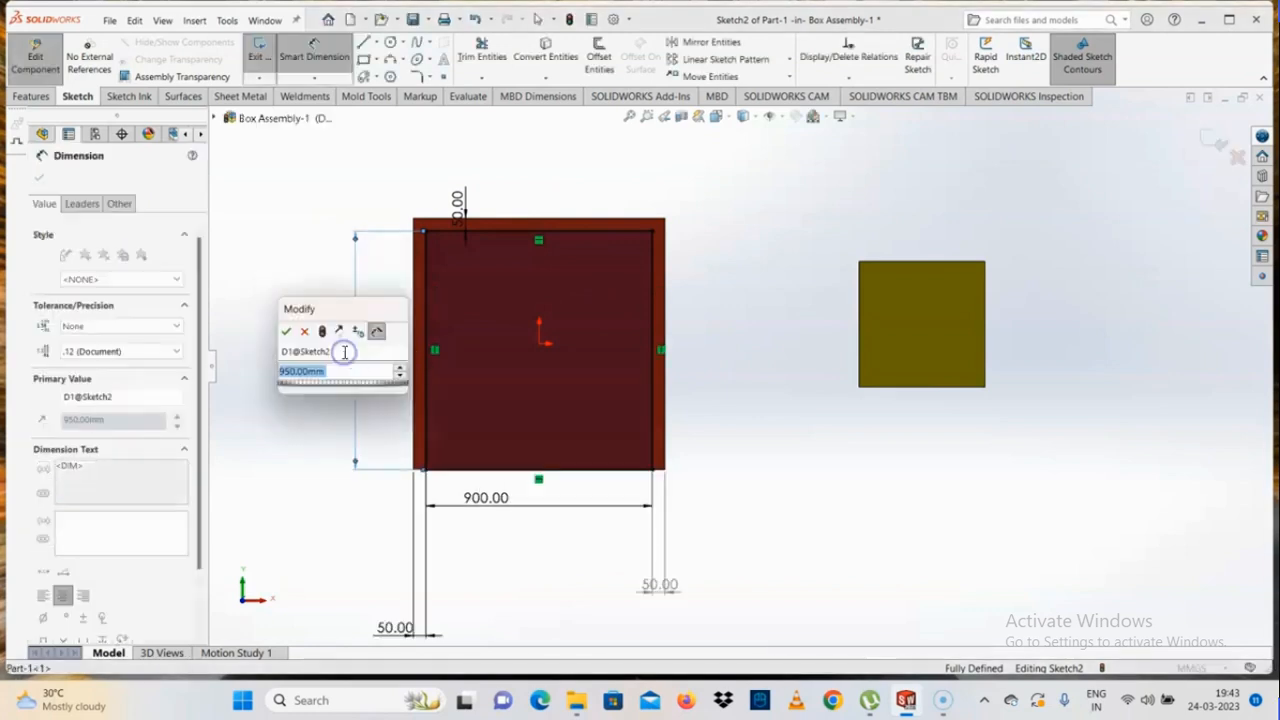
type("900")
key("Return")
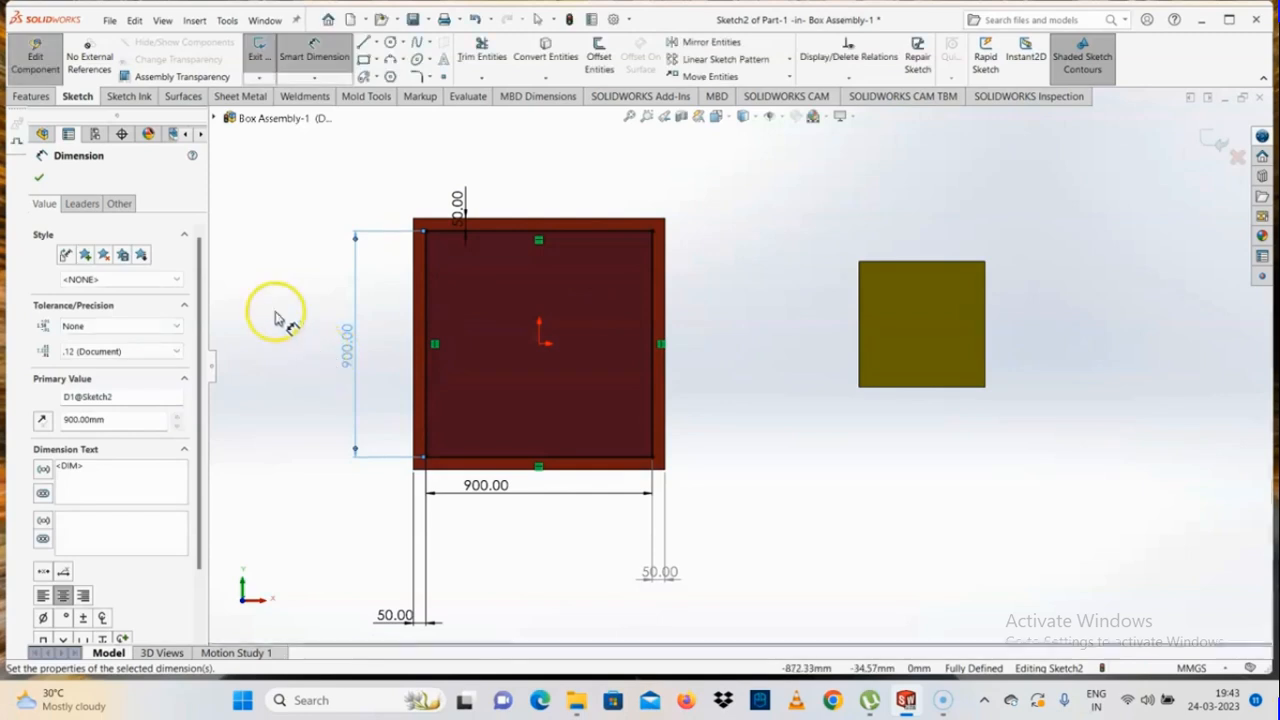
left_click(276, 313)
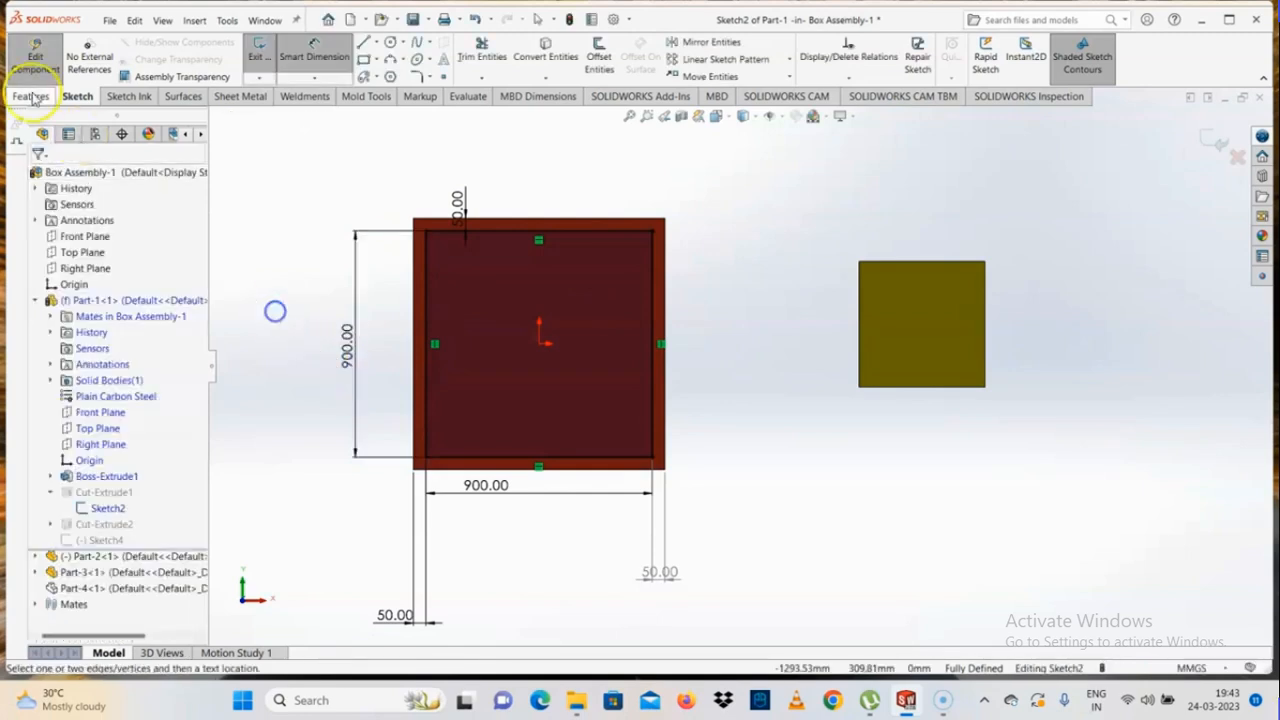
left_click(569, 20)
key("ctrl+7")
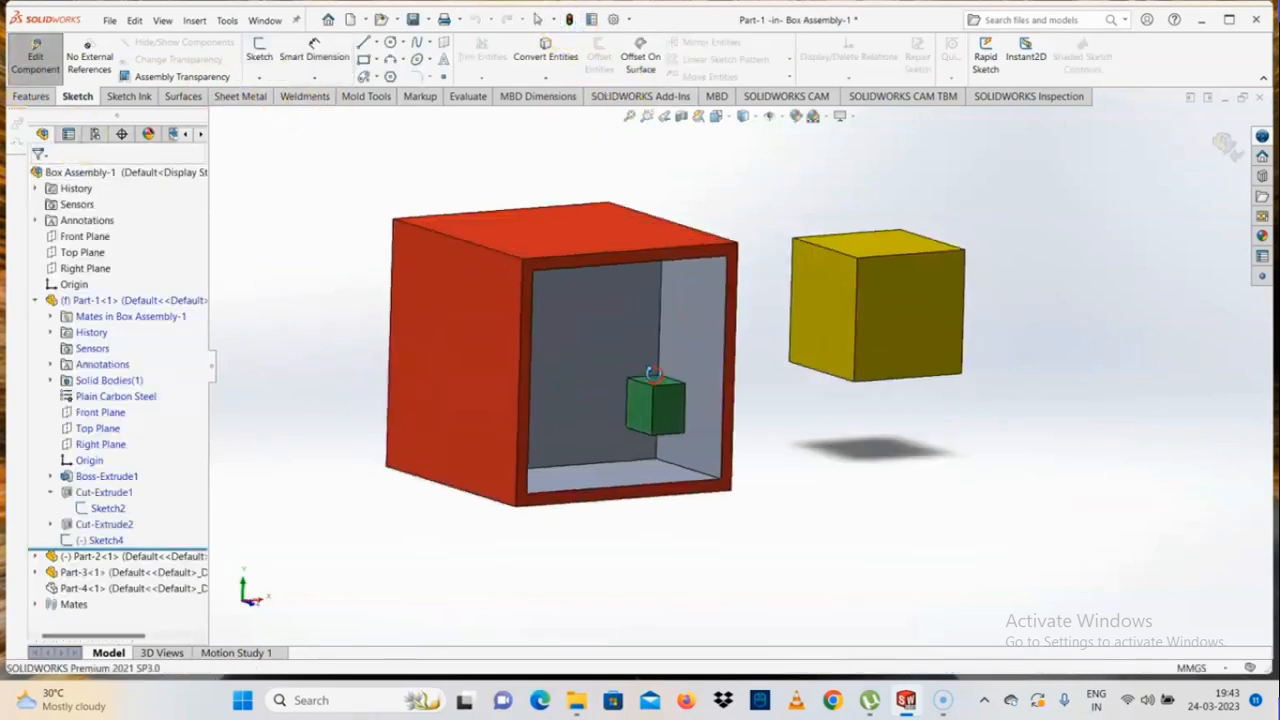
Step: Hide the green box, Part-3, inside the red box
left_click(664, 415)
left_click(779, 353)
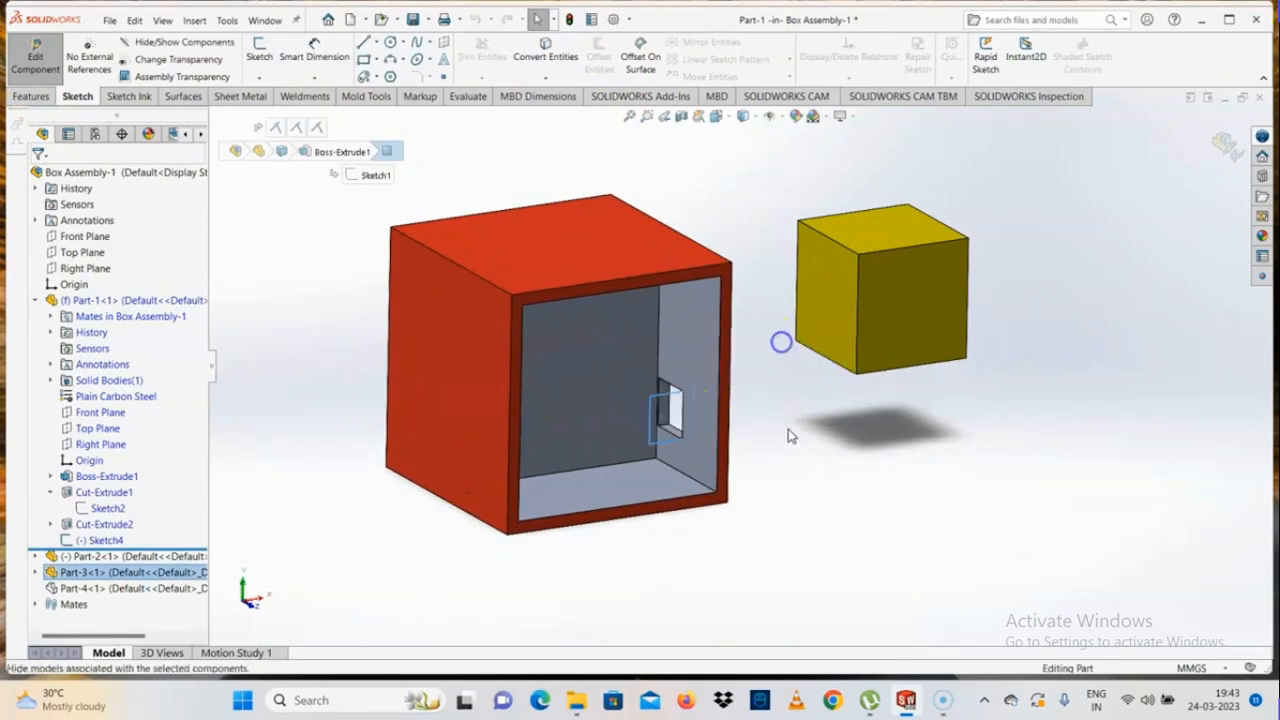
Step: Suppress the small square window cut, Cut-Extrude2, and the leftover Sketch4 in the red box
middle_click_drag(730, 420, 679, 445)
scroll(677, 393, "down", 3)
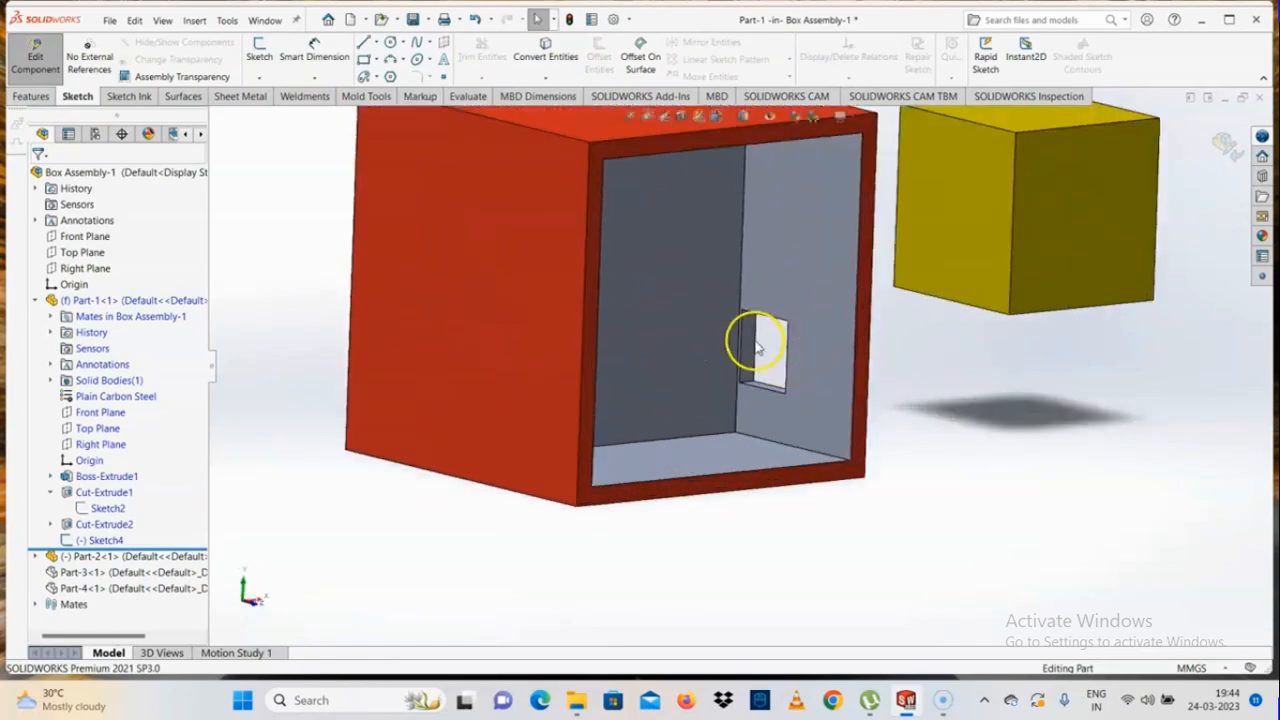
left_click(757, 347)
left_click(88, 524)
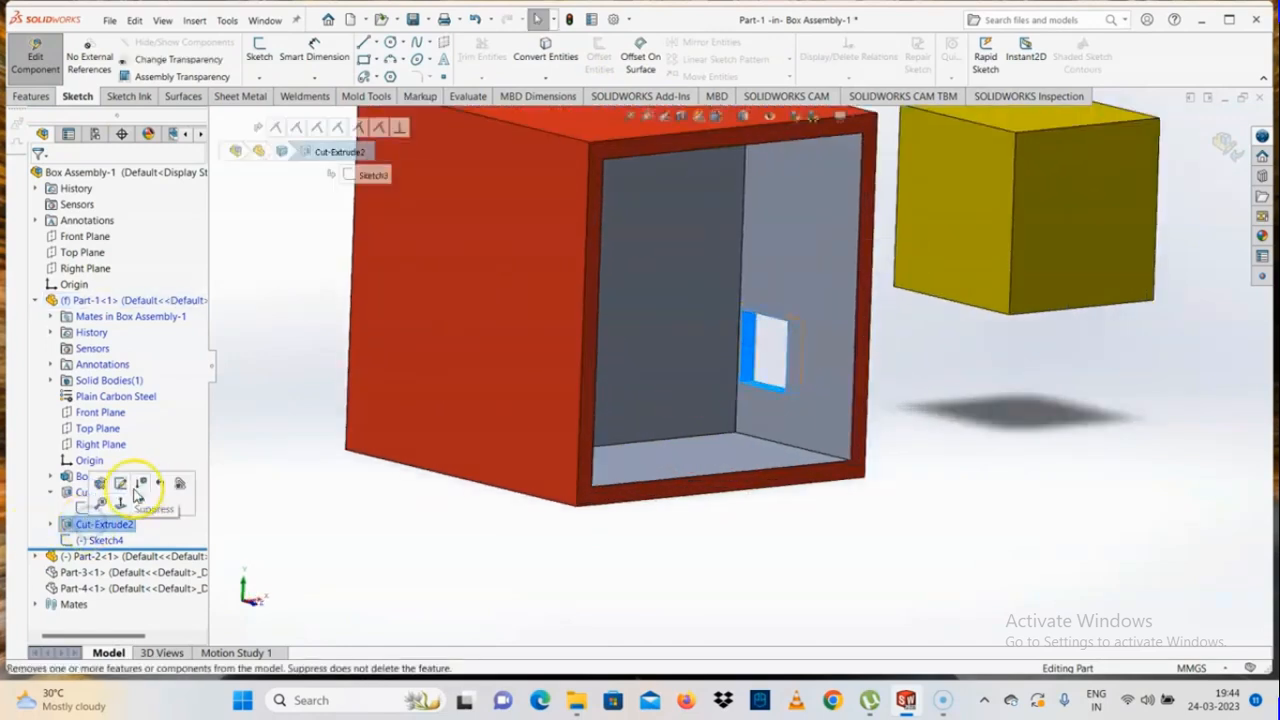
left_click(138, 488)
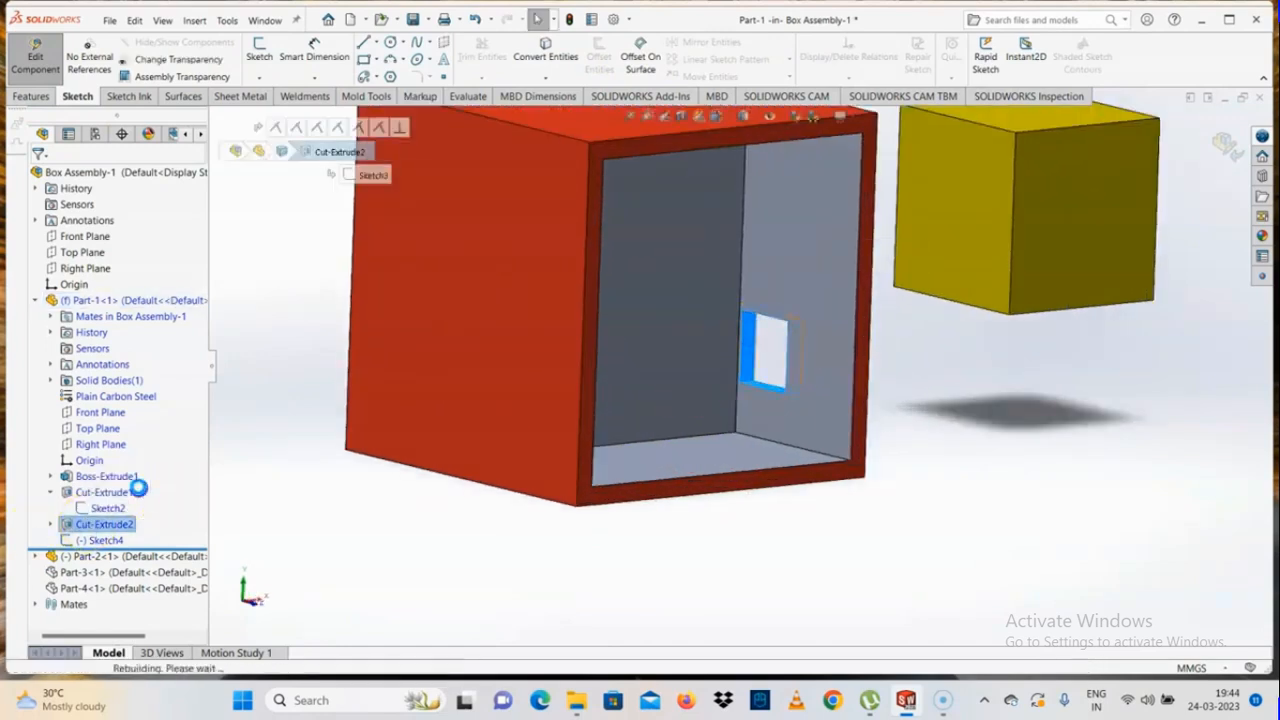
left_click(103, 544)
left_click(160, 504)
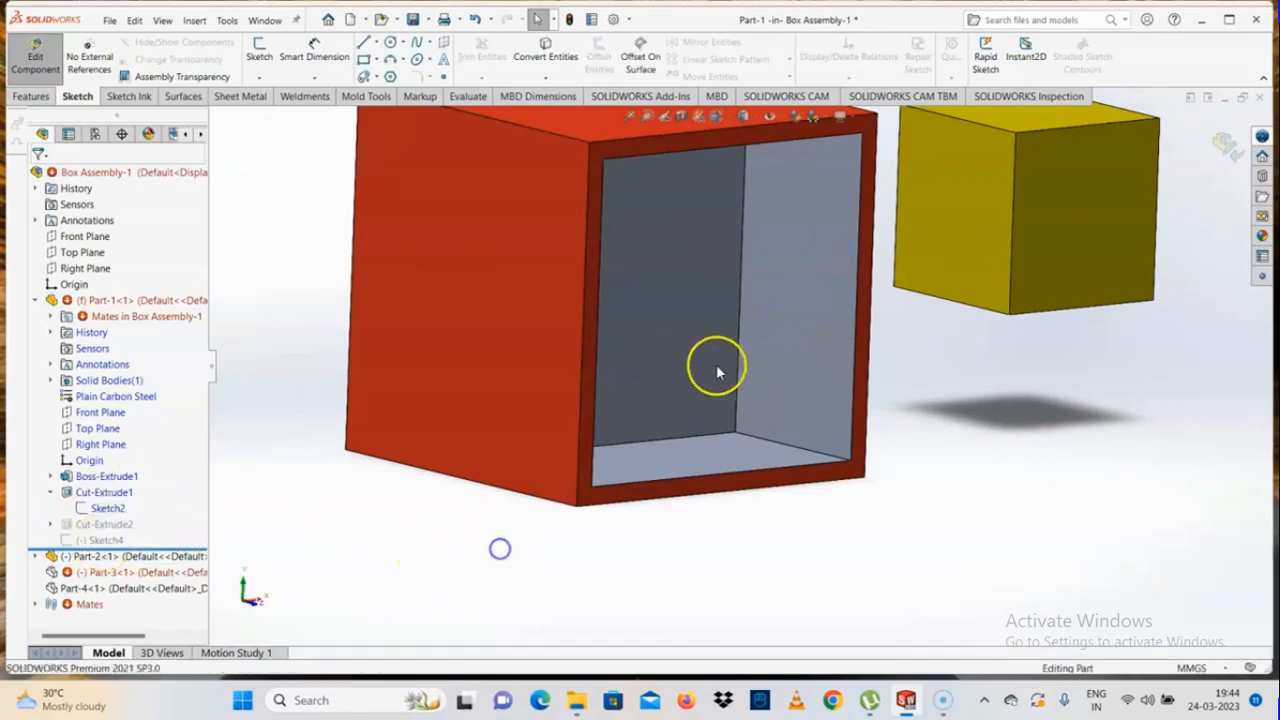
Step: Finish editing the red box part and return to the assembly
scroll(717, 372, "up", 4)
middle_click_drag(717, 372, 665, 421)
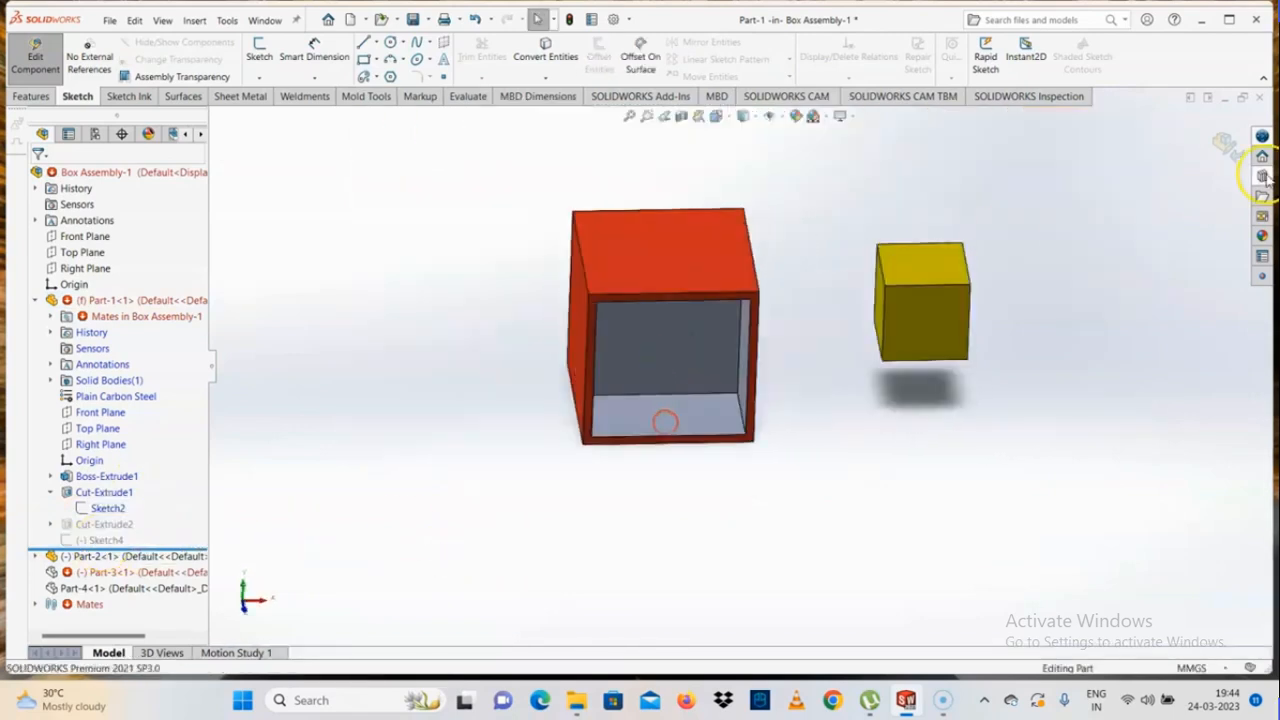
left_click(1228, 130)
Step: Suppress the components Part-3 and Part-4 in the assembly
scroll(995, 264, "up", 4)
scroll(993, 266, "down", 3)
middle_click_drag(815, 378, 844, 386)
left_click(95, 572)
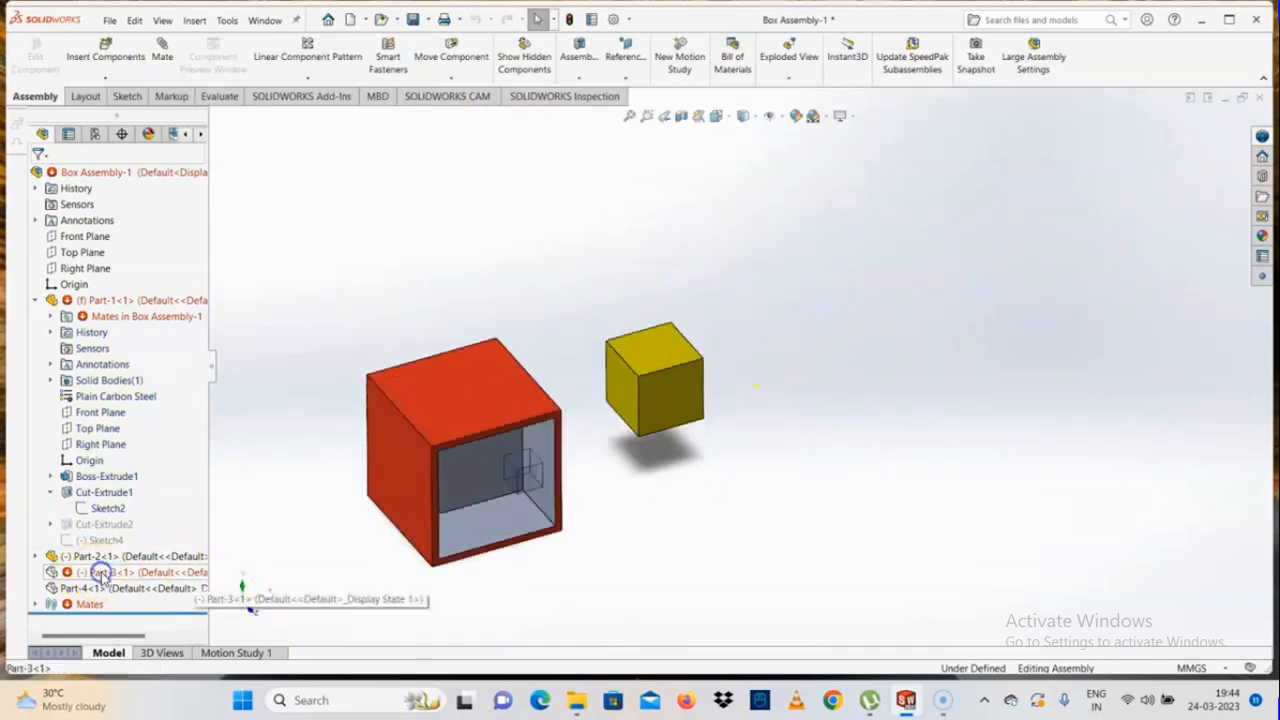
left_click(199, 547)
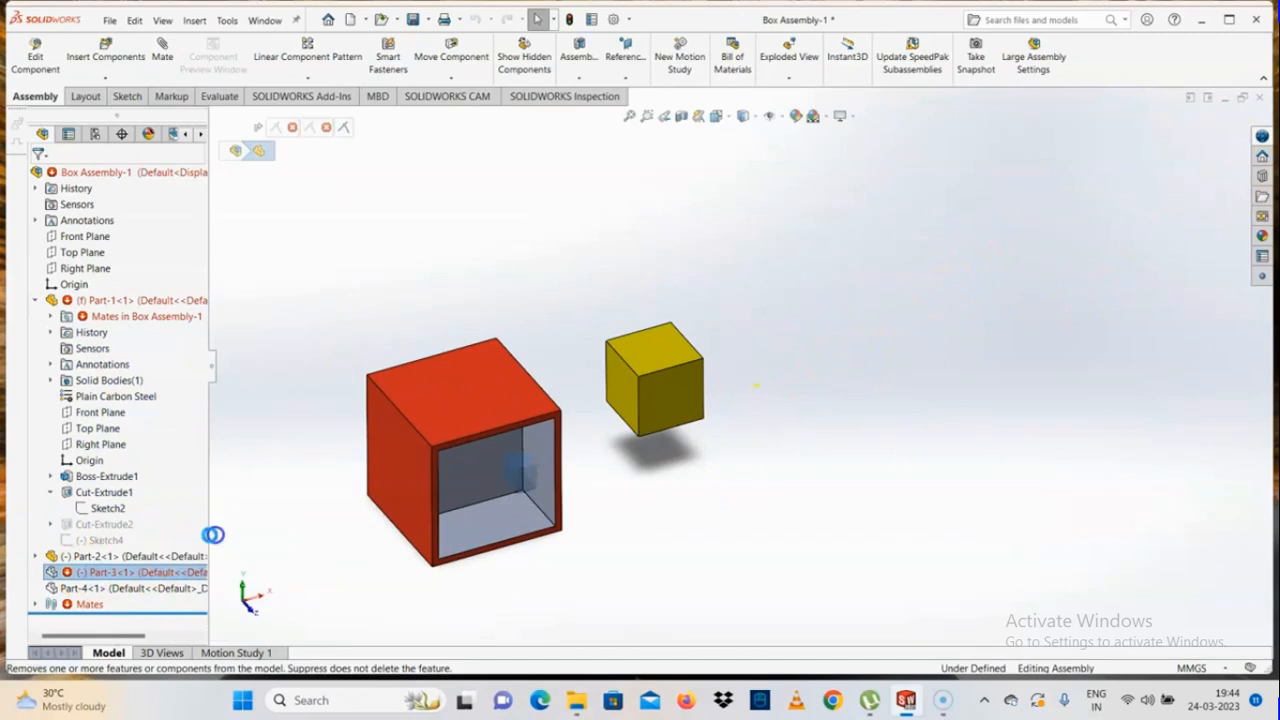
left_click(135, 588)
left_click(250, 549)
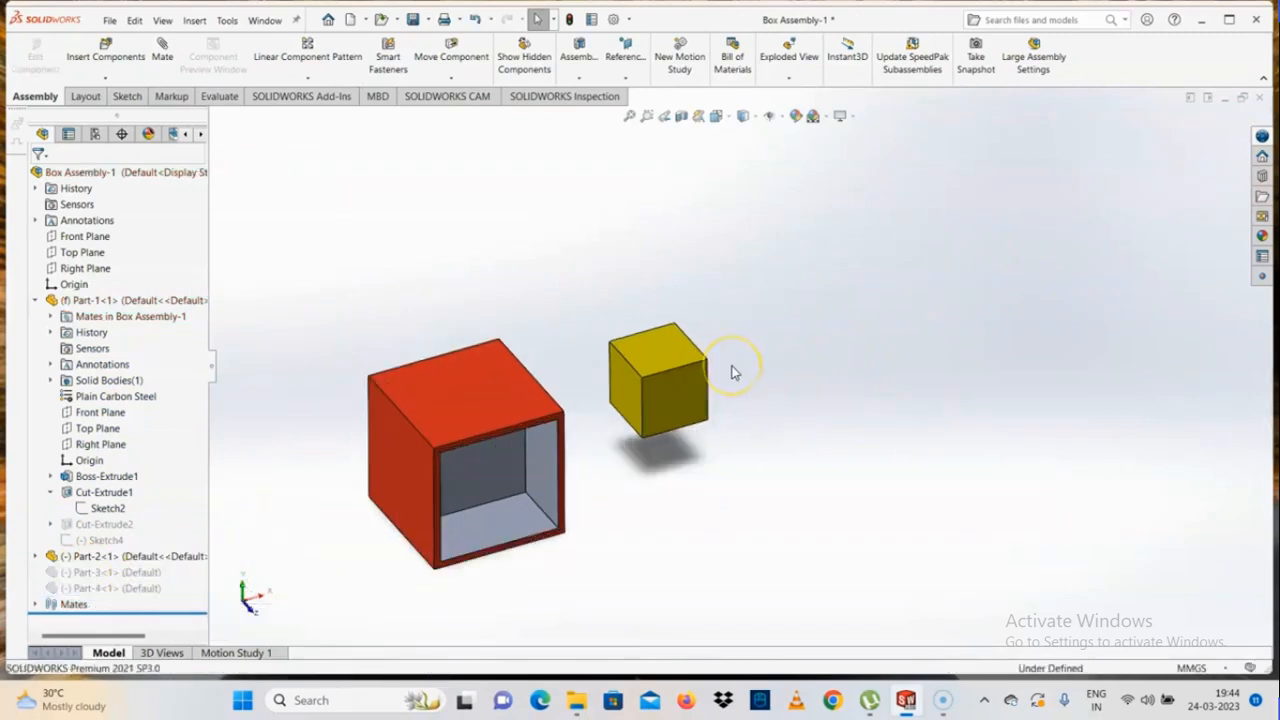
mouse_move(699, 388)
middle_mouse_down()
mouse_move(677, 300)
mouse_move(708, 400)
middle_mouse_up()
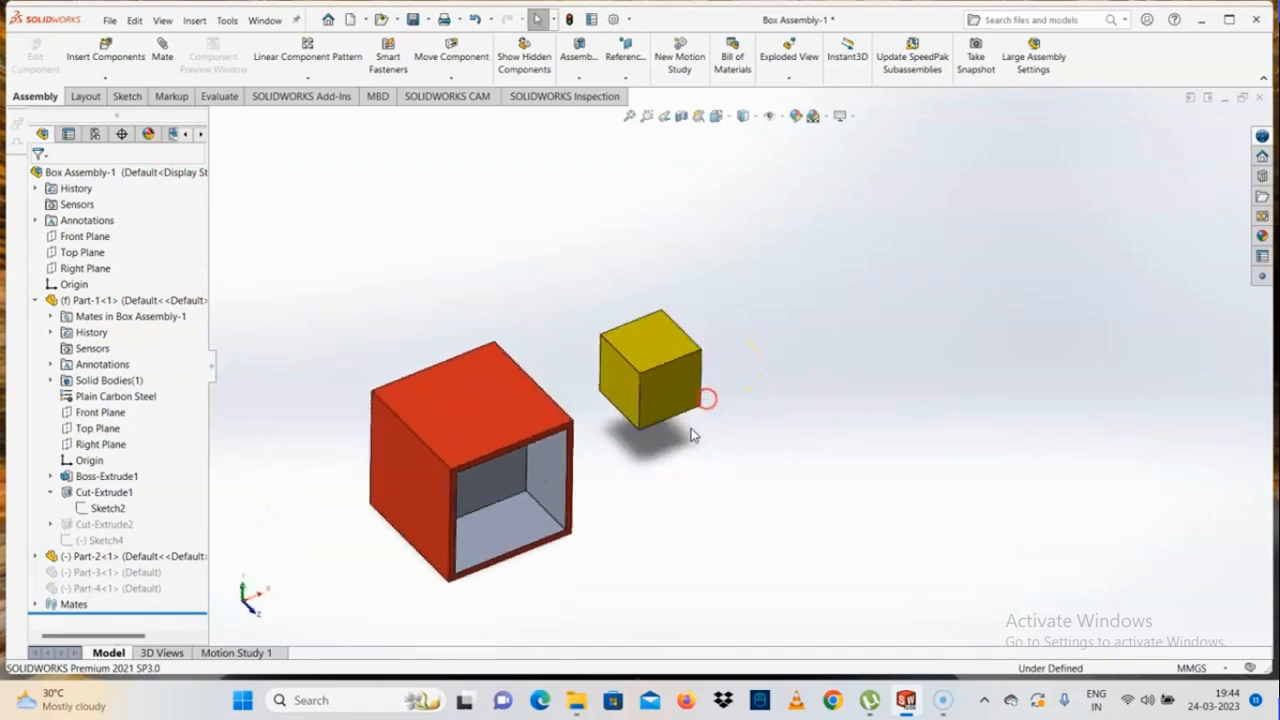
left_click(628, 381)
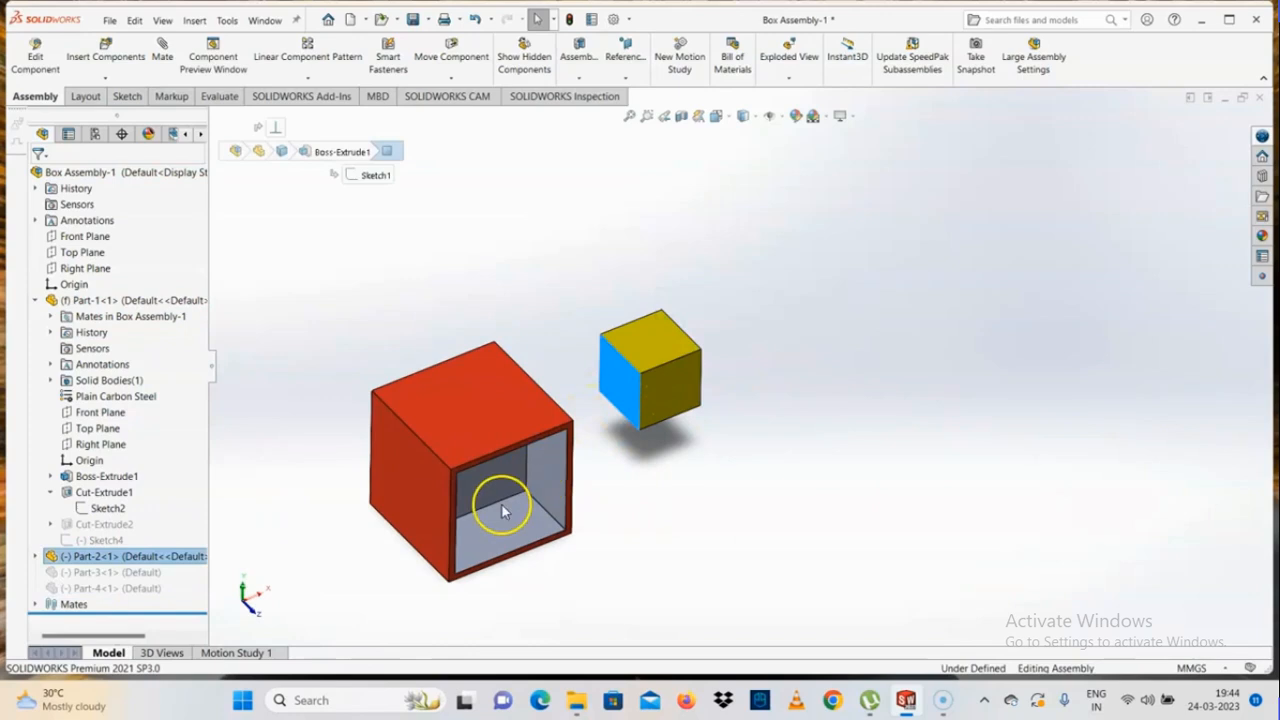
middle_click_drag(503, 511, 543, 549)
left_click(554, 444)
left_click(666, 550)
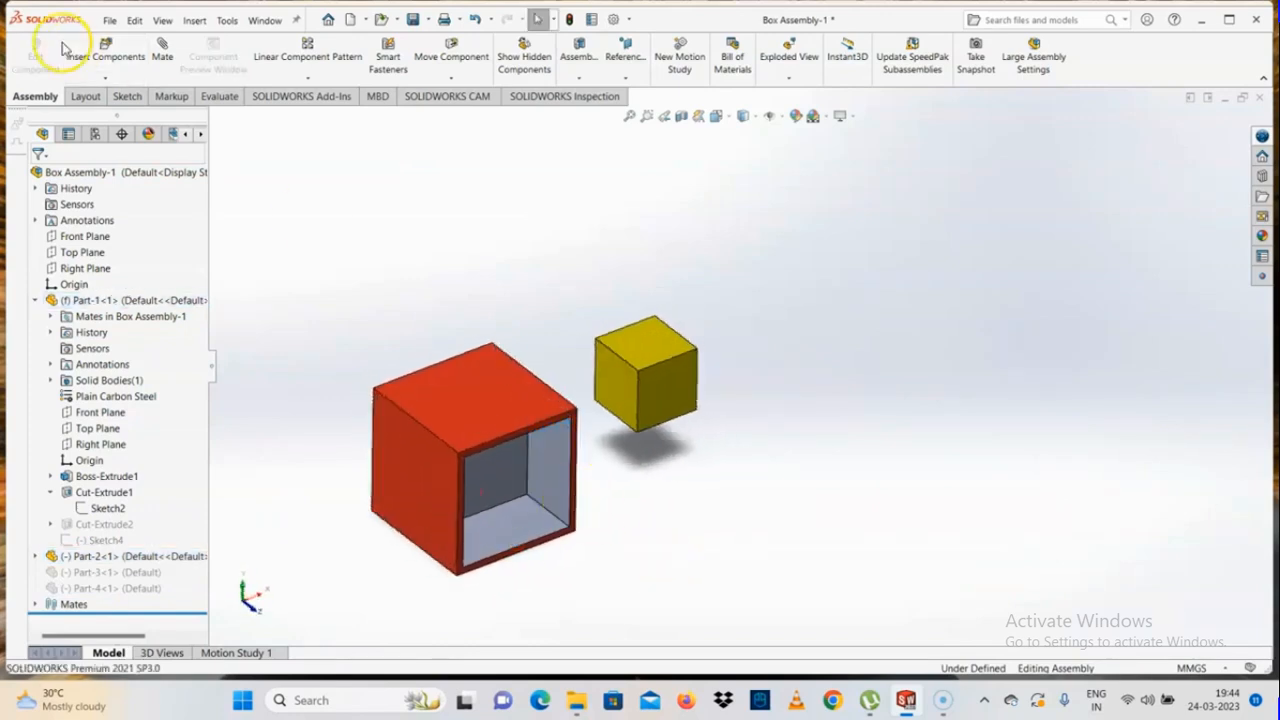
left_click(164, 52)
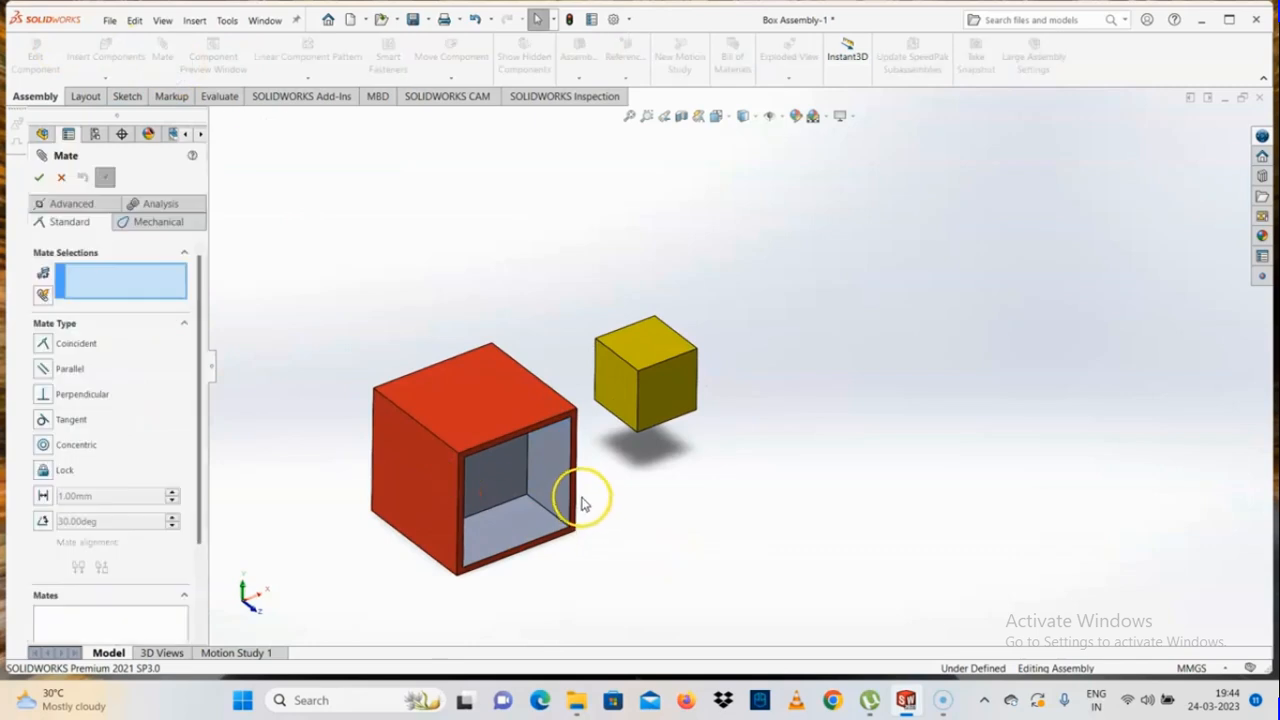
left_click(68, 203)
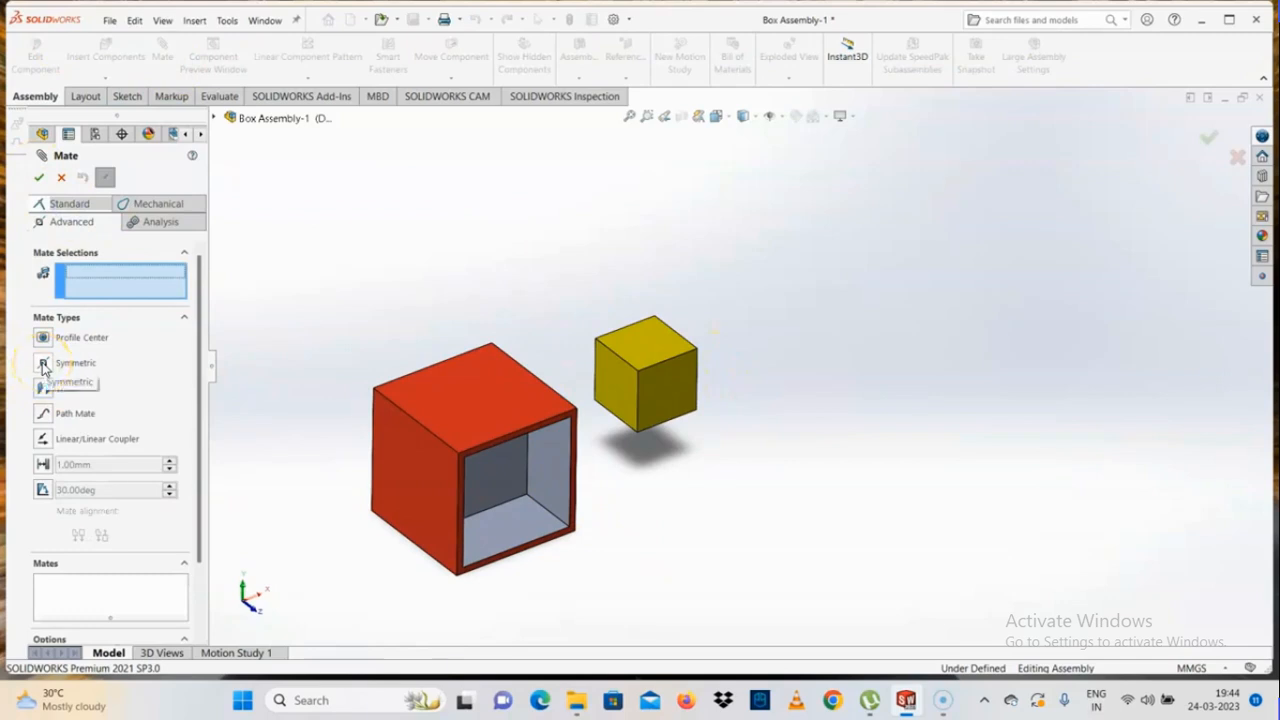
left_click(43, 365)
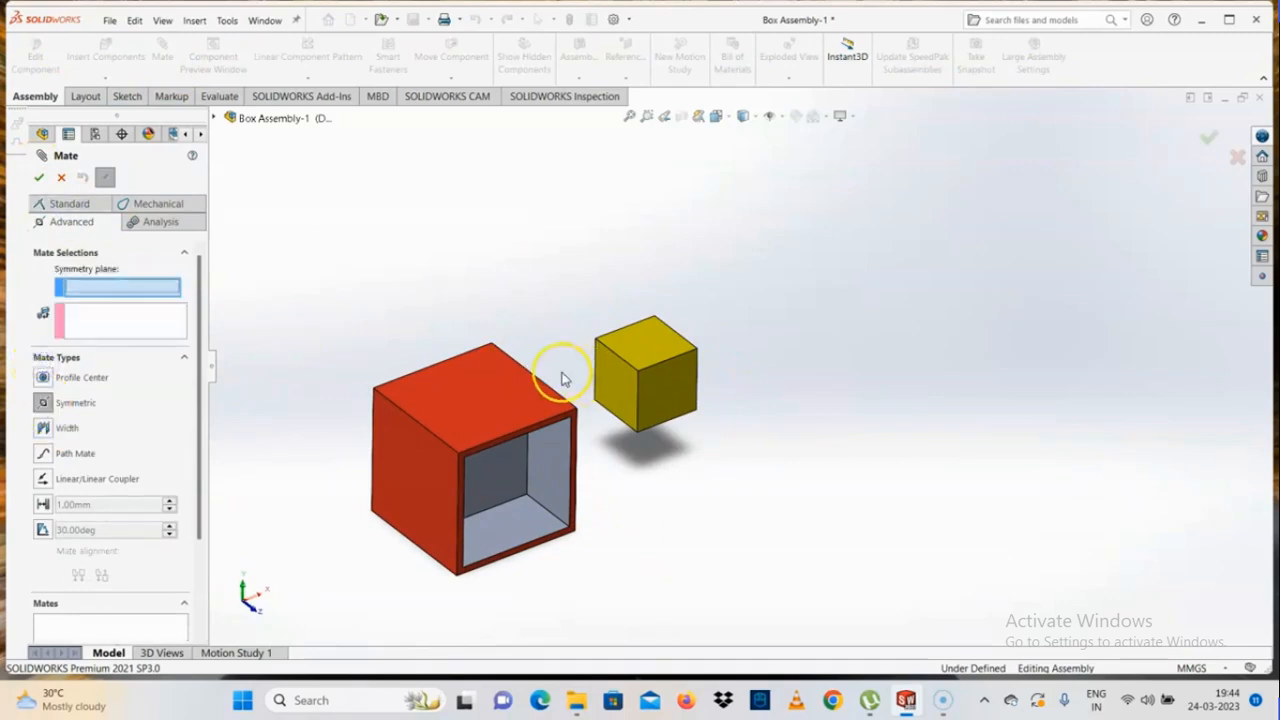
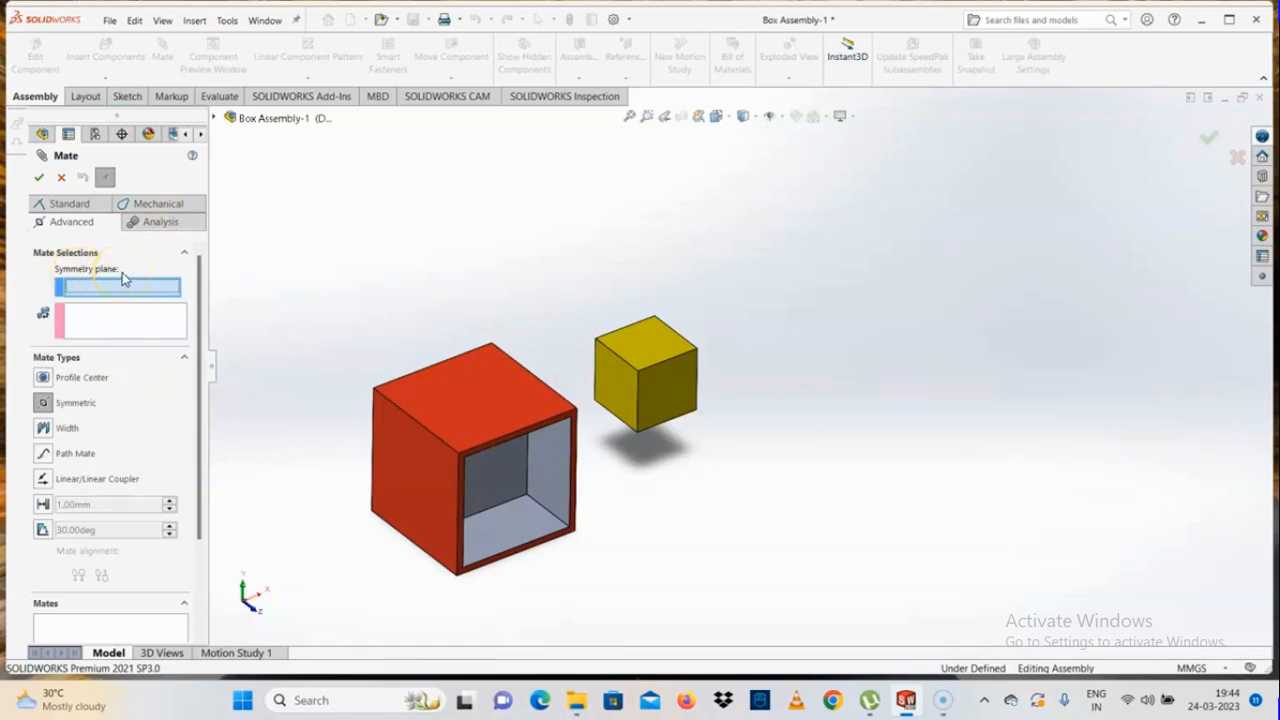
left_click(211, 118)
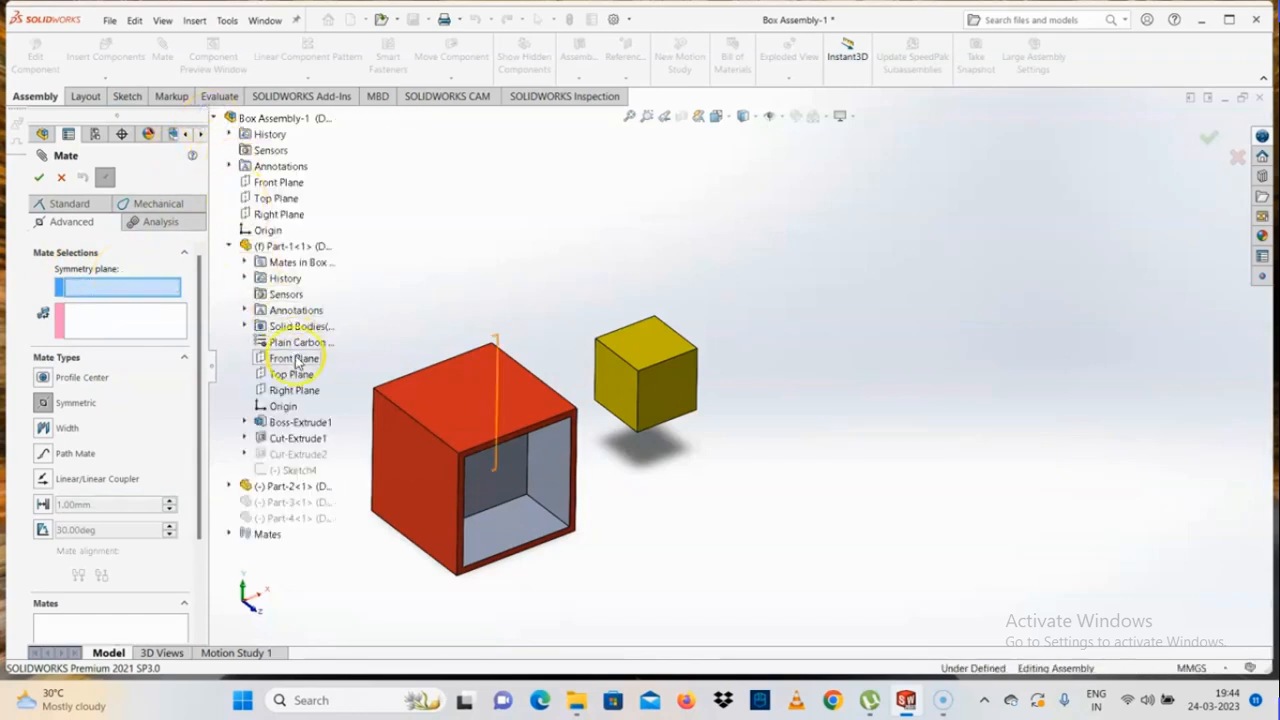
left_click(229, 486)
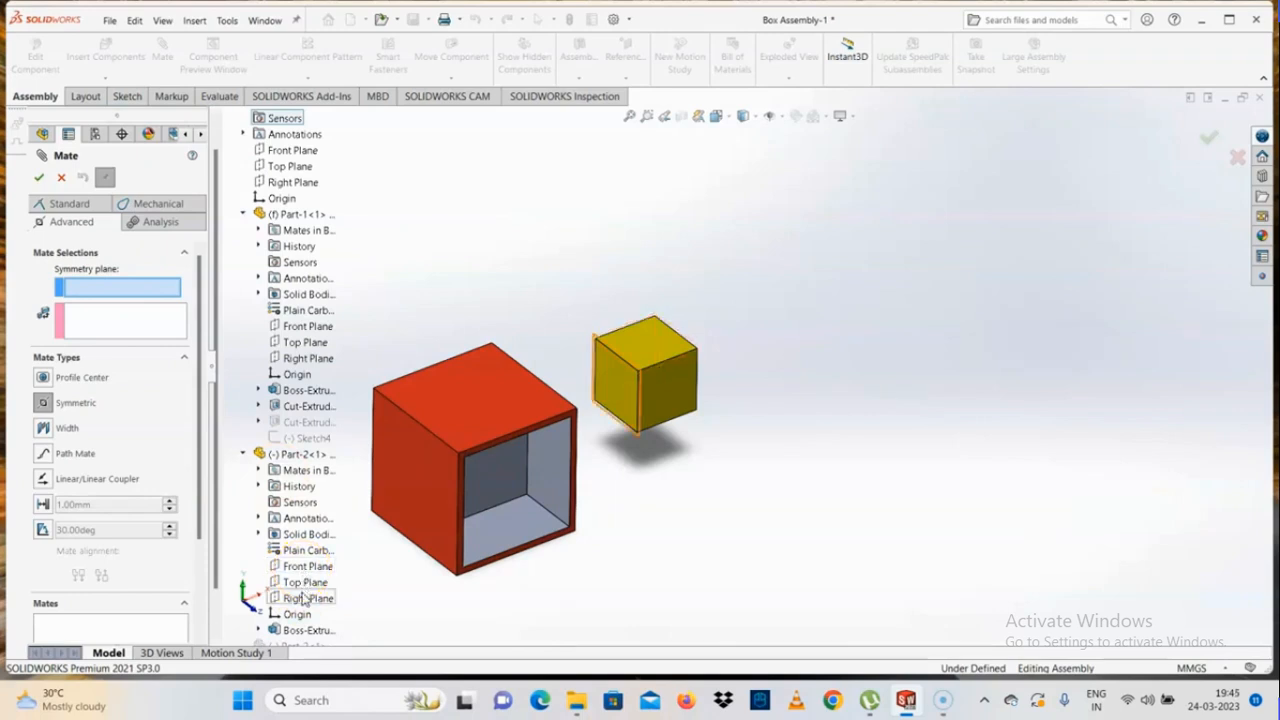
left_click(61, 180)
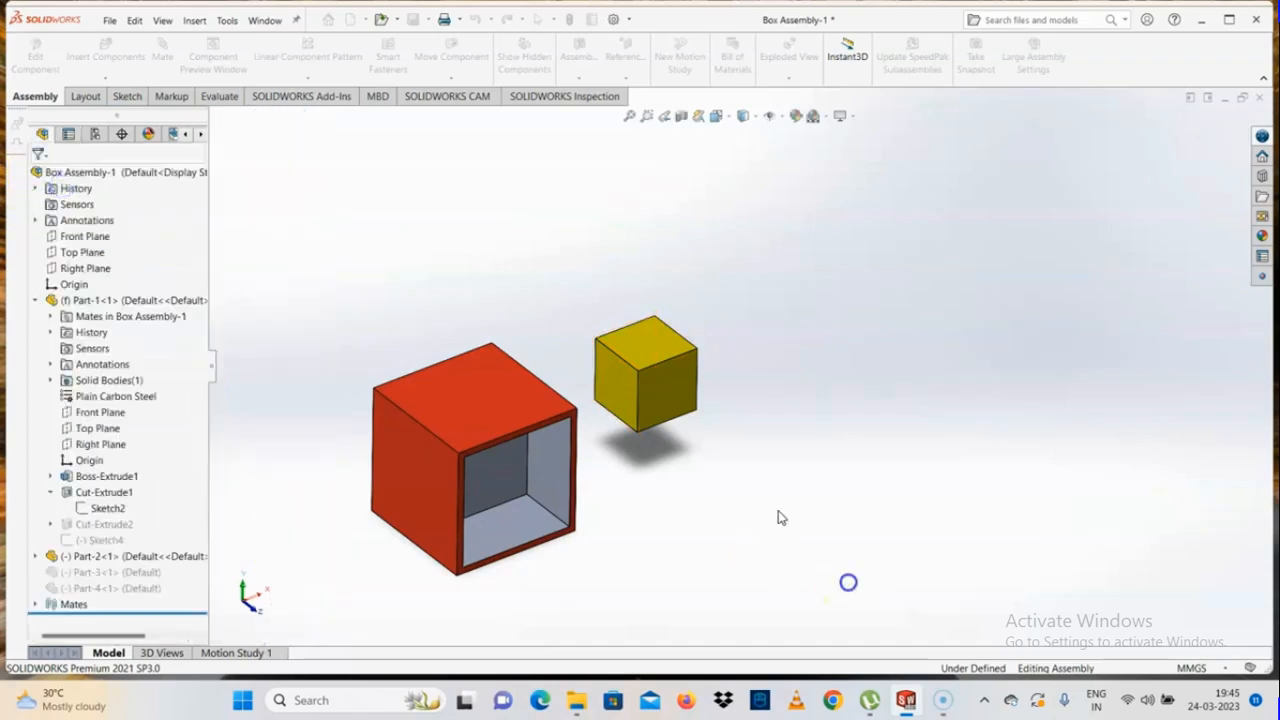
Step: Open the yellow box part, Part-2, and create a plane midway between its two opposite side faces
left_click(650, 387)
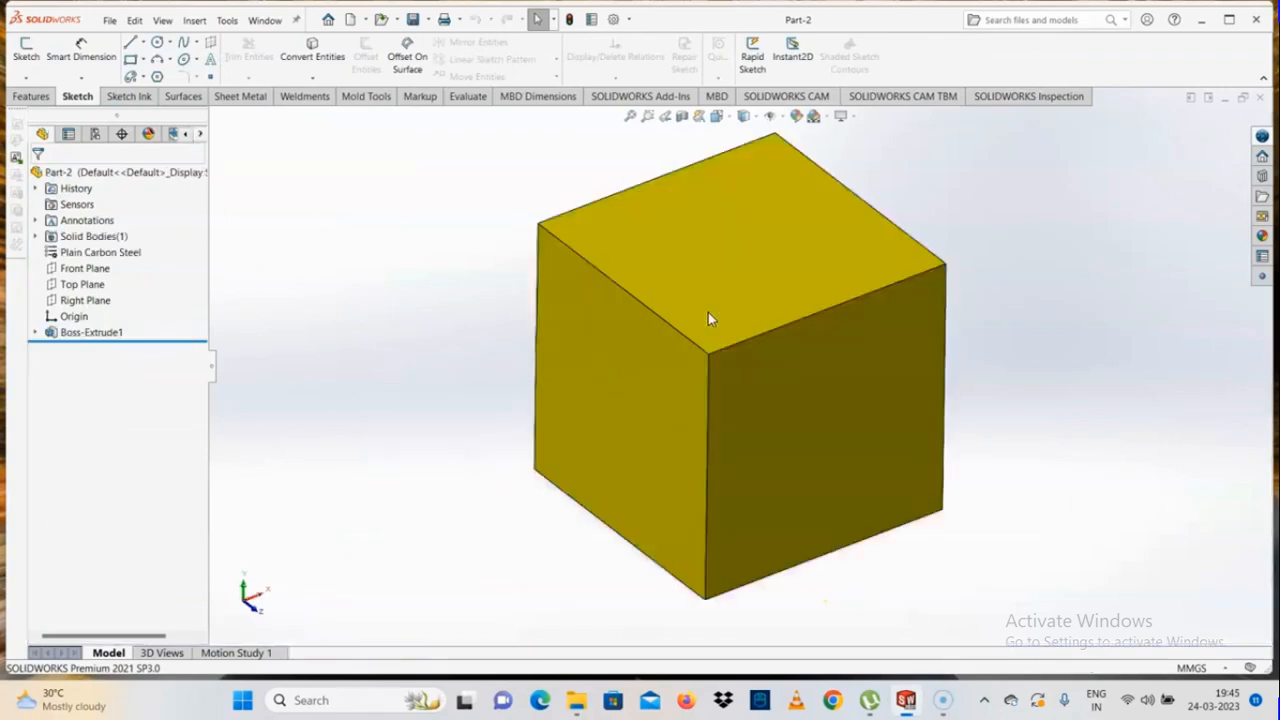
left_click(31, 96)
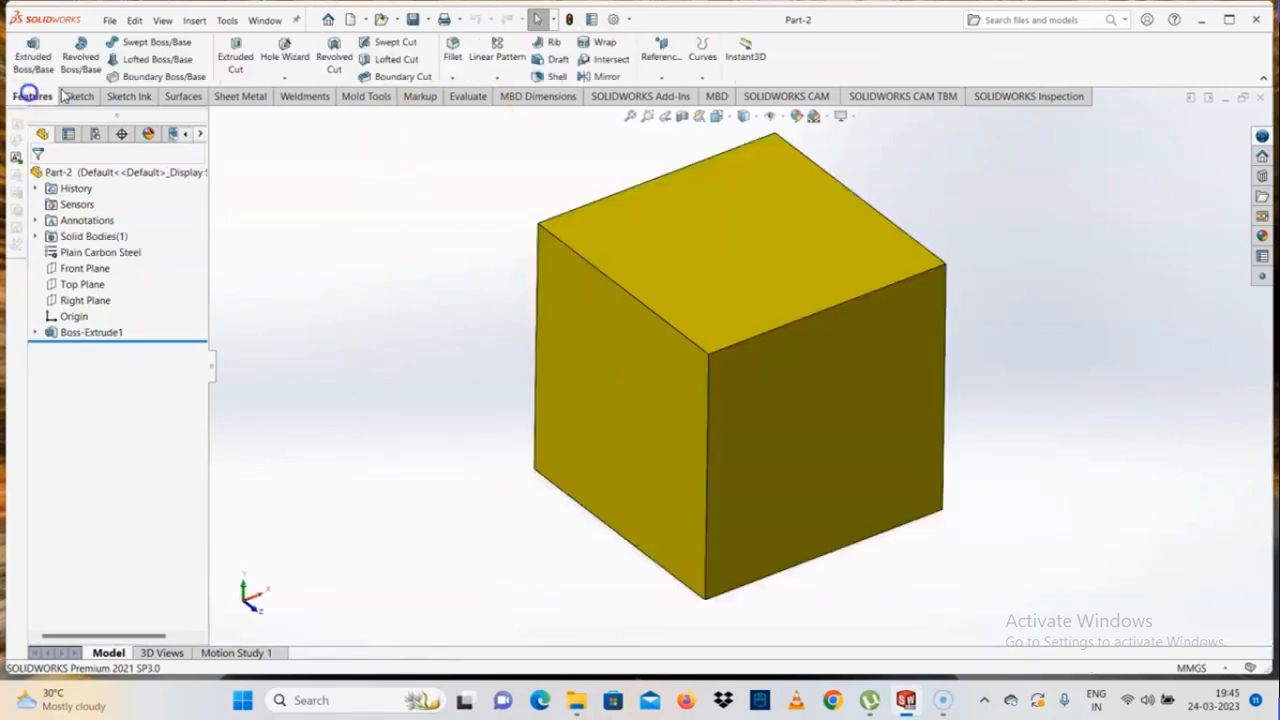
left_click(660, 60)
left_click(672, 94)
left_click(623, 433)
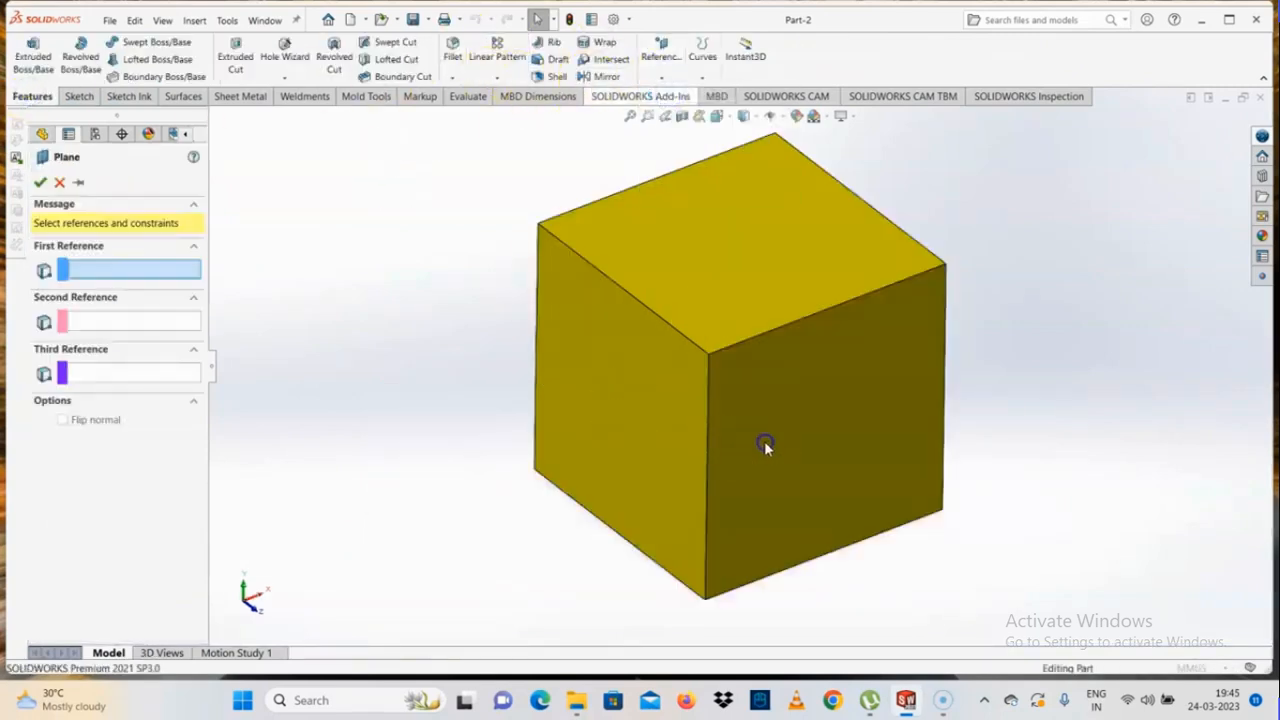
scroll(750, 395, "up", 3)
middle_click_drag(746, 391, 673, 466)
left_click(797, 376)
middle_click_drag(768, 418, 833, 300)
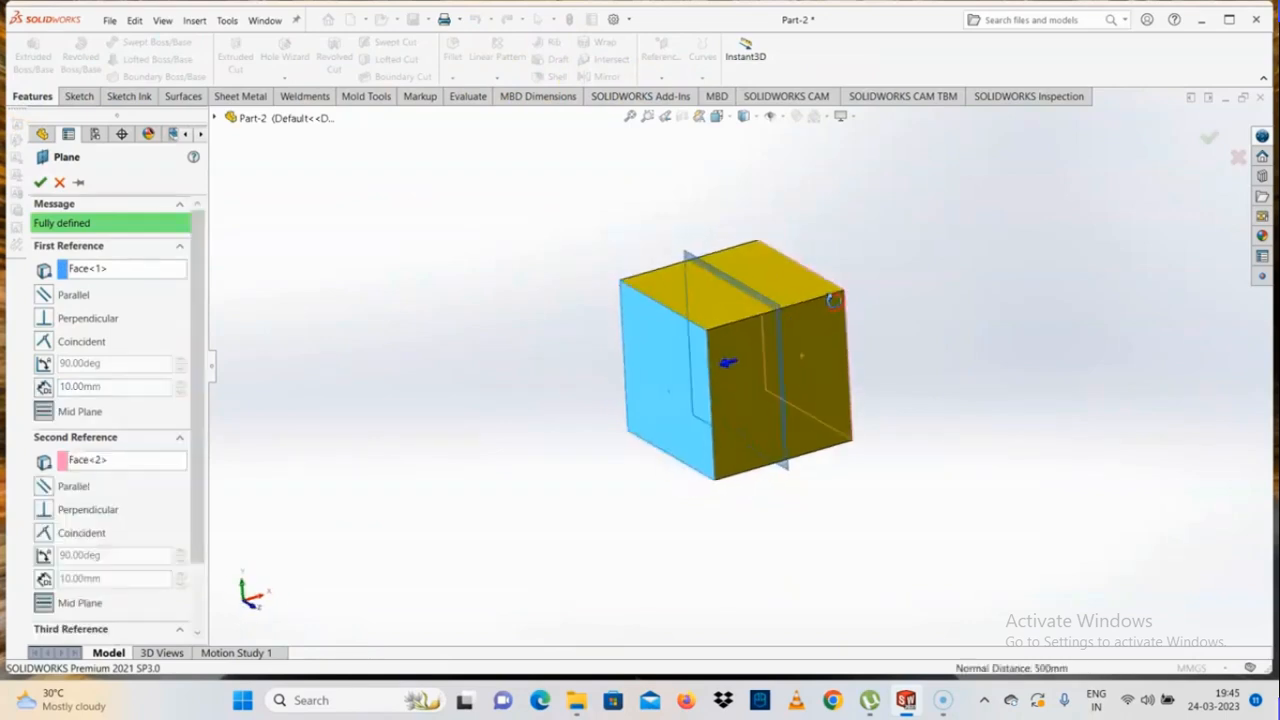
left_click(40, 182)
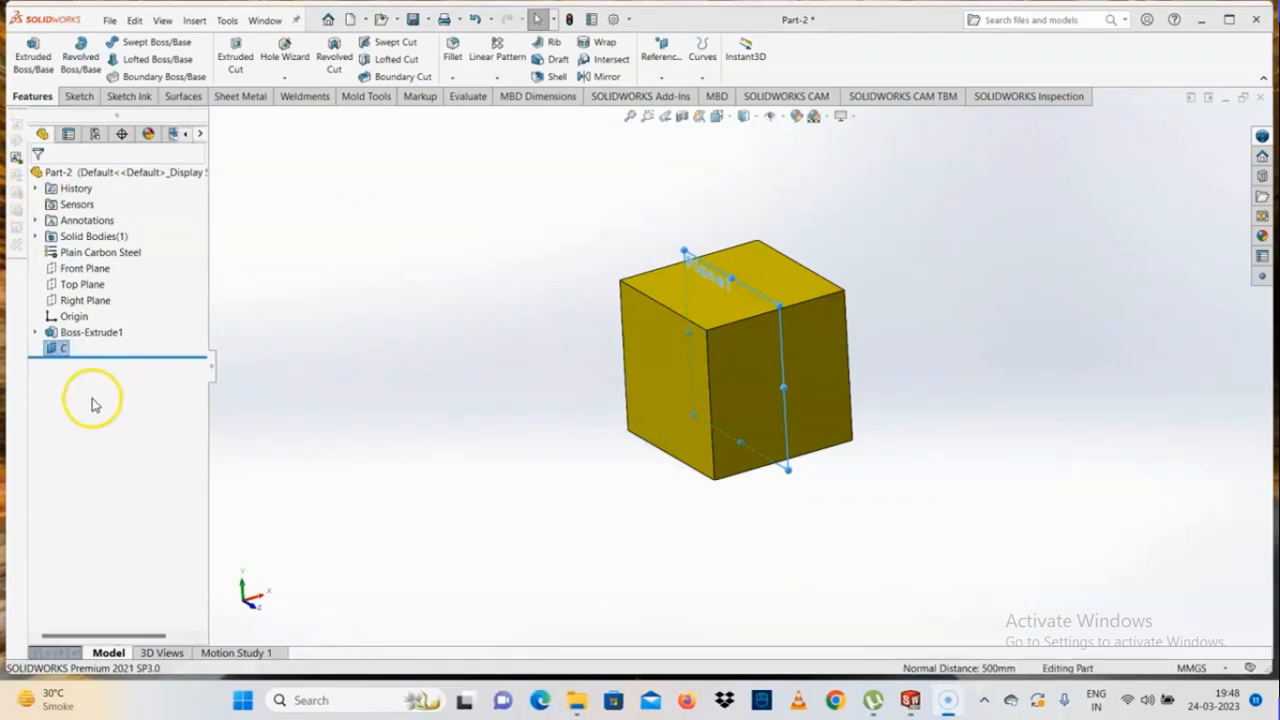
Step: Rename the new mid plane in Part-2 as center plane
type("C")
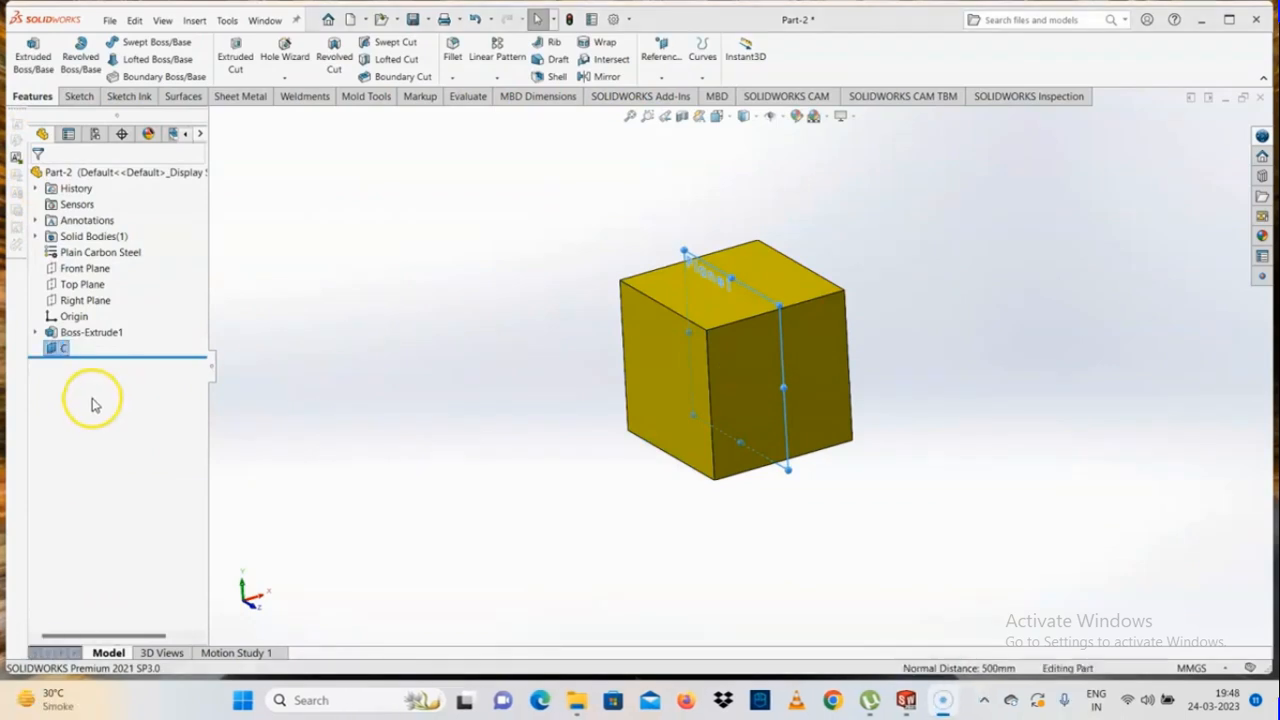
left_click(62, 353)
left_click(64, 348)
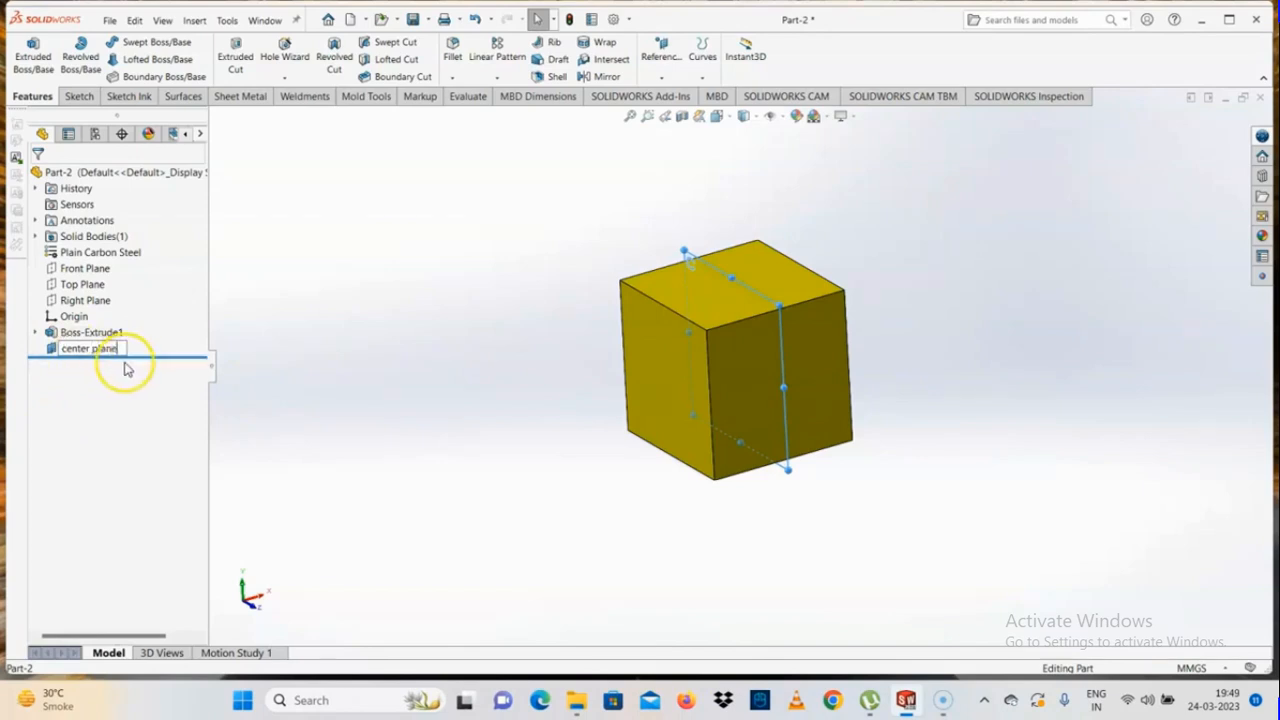
key("Return")
left_click(309, 400)
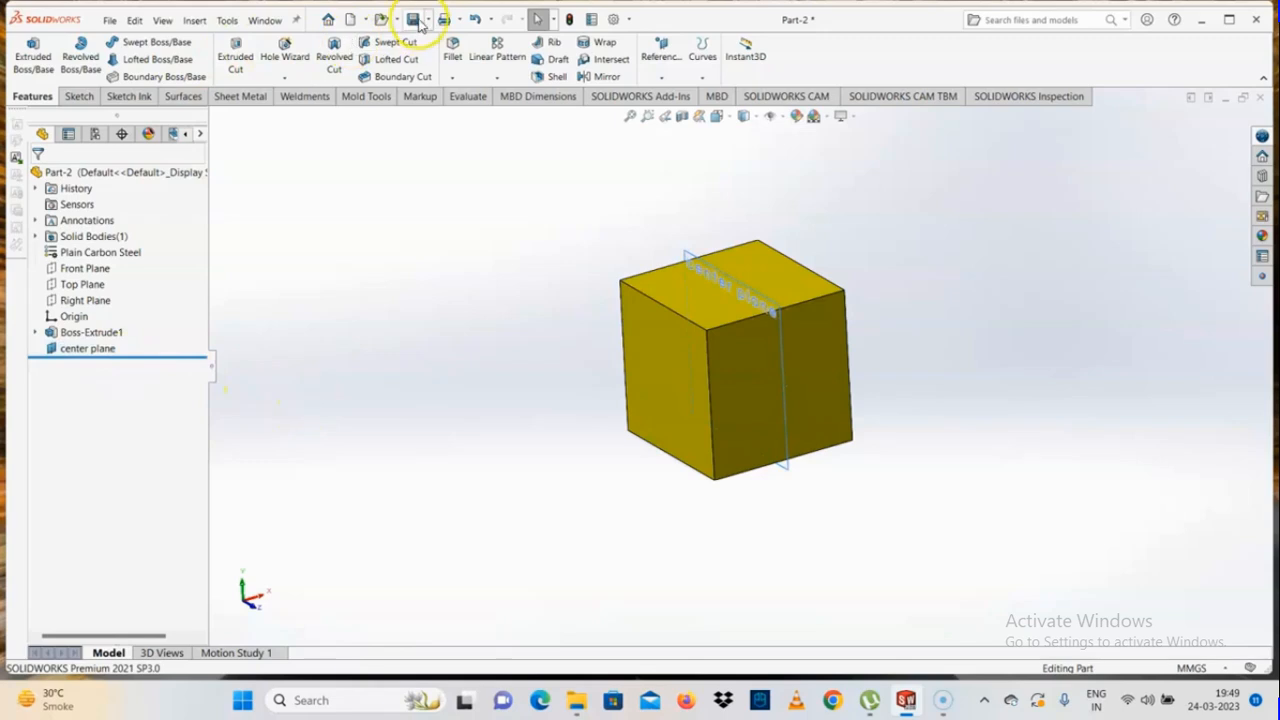
Step: Save Part-2 and close it to return to the box assembly
left_click(413, 19)
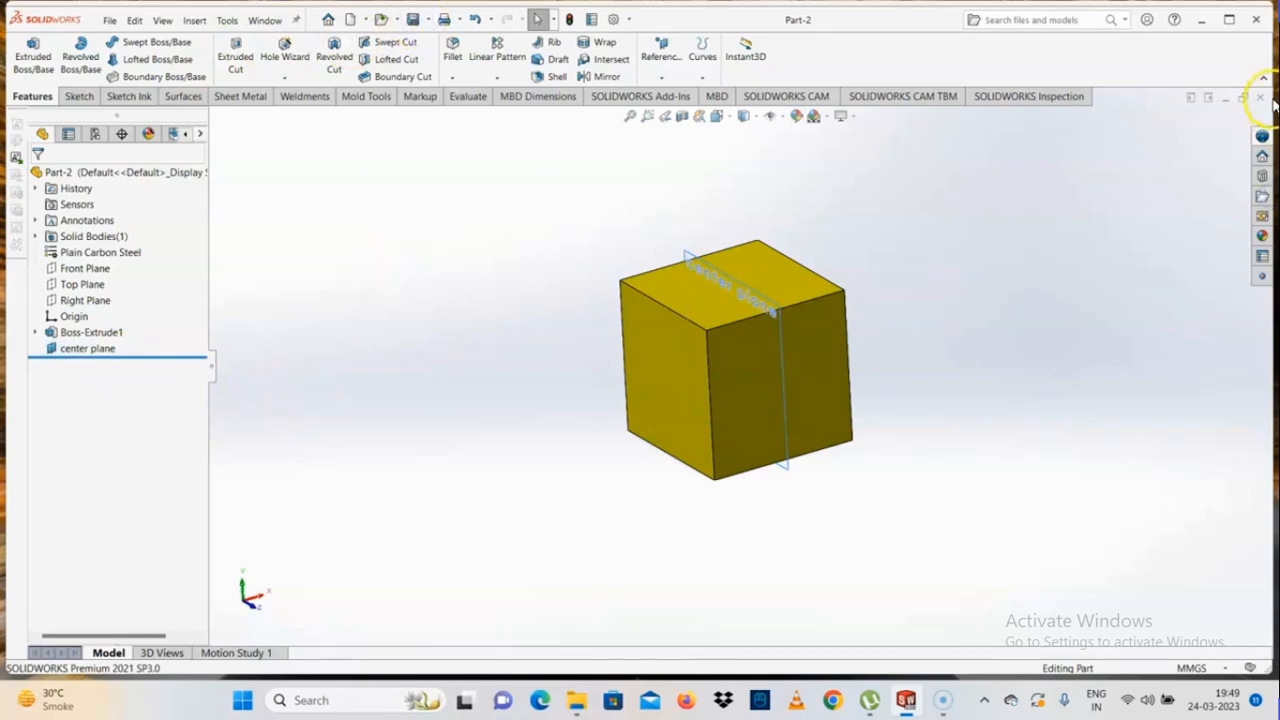
left_click(1262, 98)
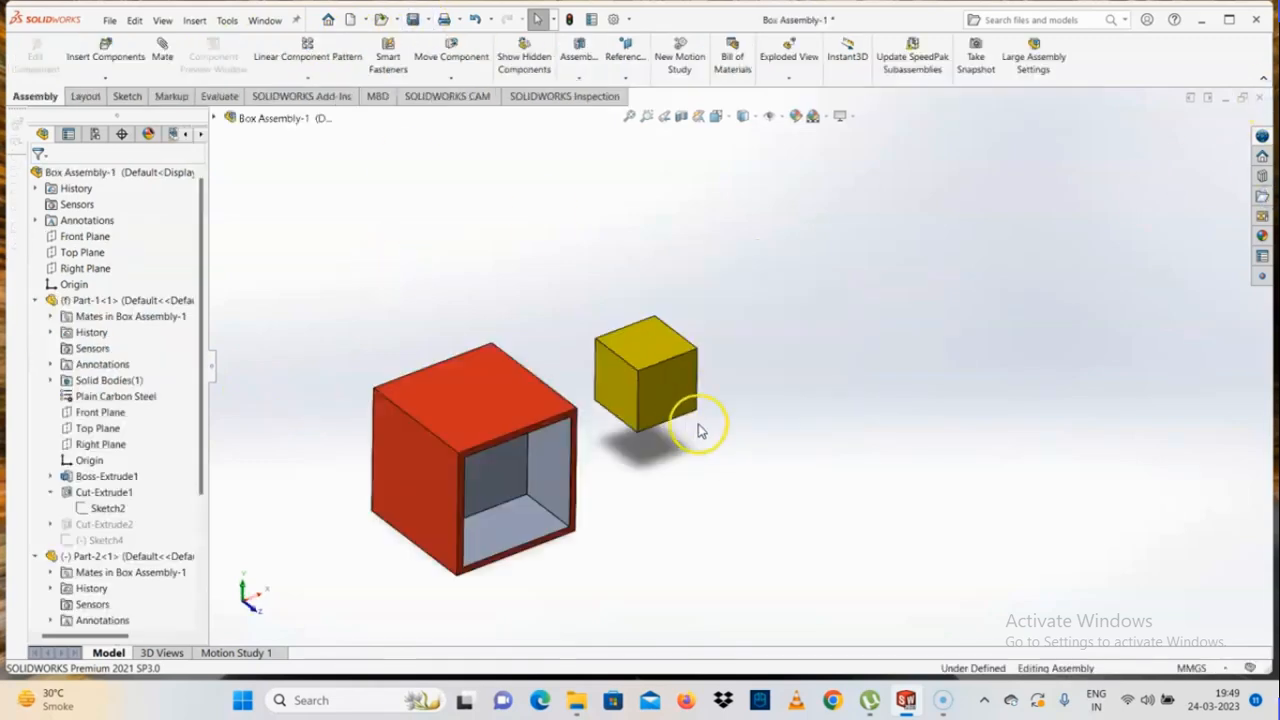
scroll(698, 430, "down", 3)
left_click(710, 340)
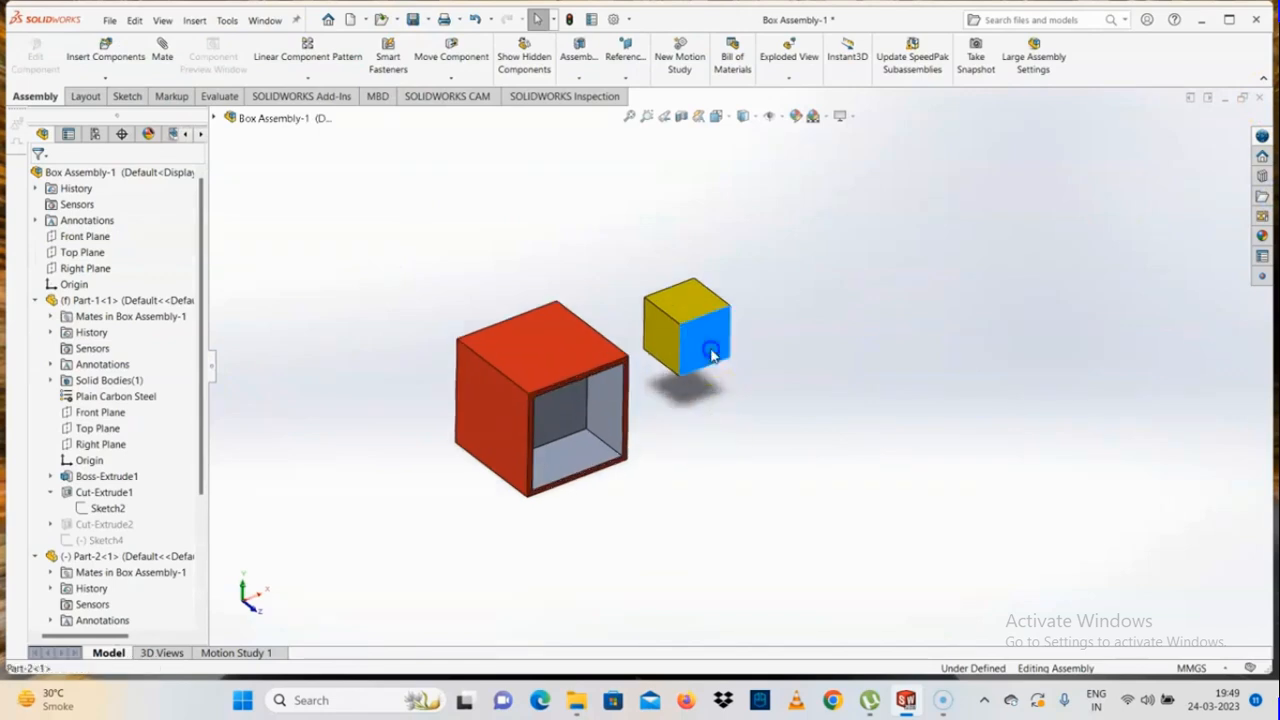
Step: Add a symmetric mate using the yellow box's center plane as symmetry plane and the red box's two opposite outer side faces
left_click_drag(214, 117, 227, 146)
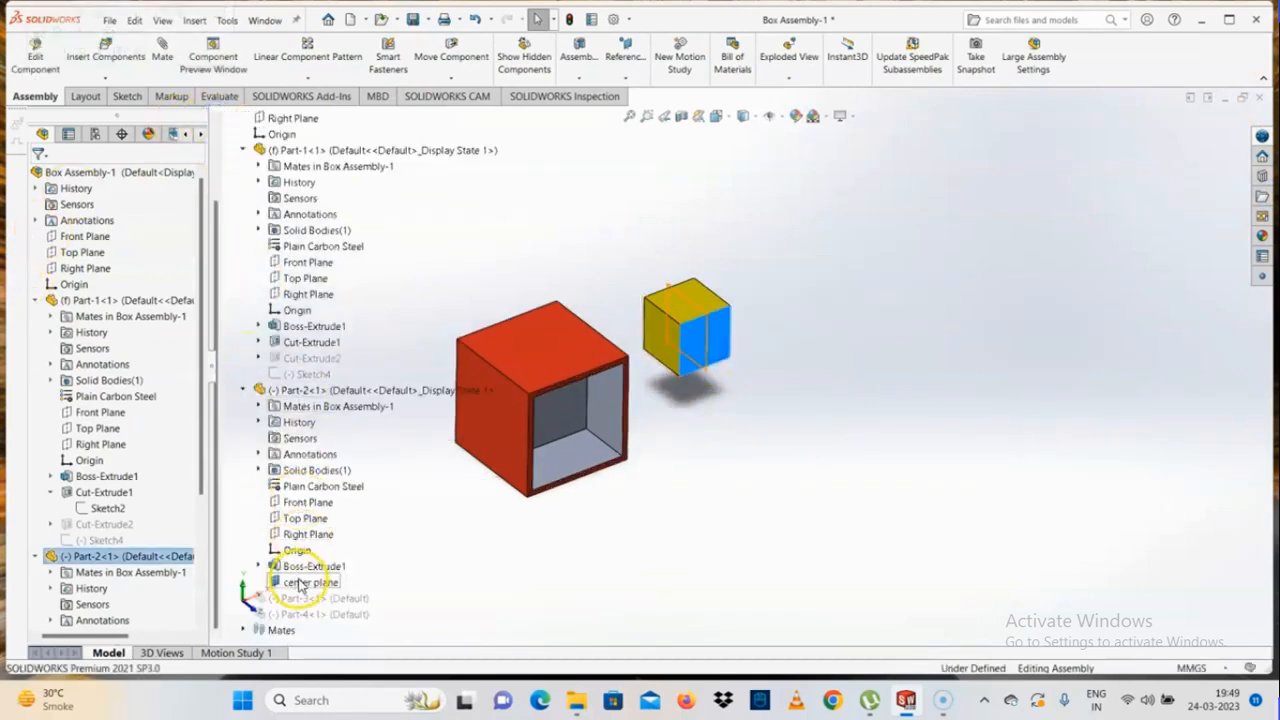
left_click(300, 582)
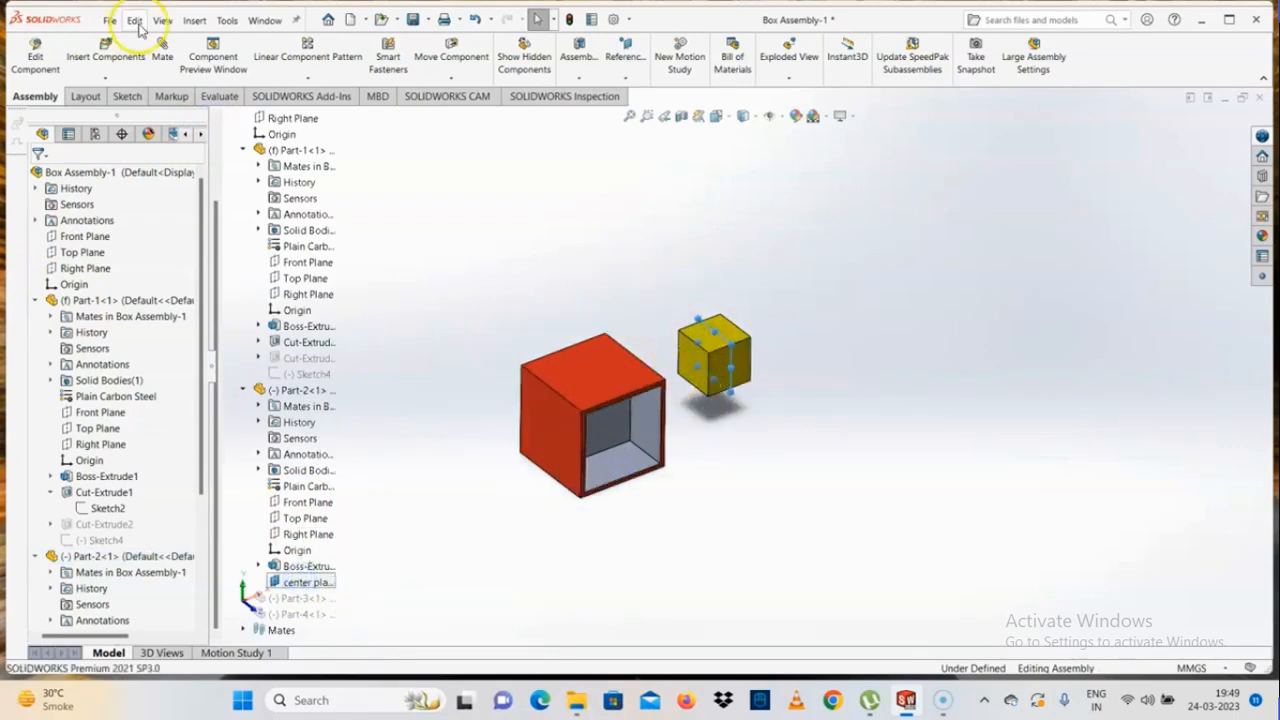
left_click(157, 58)
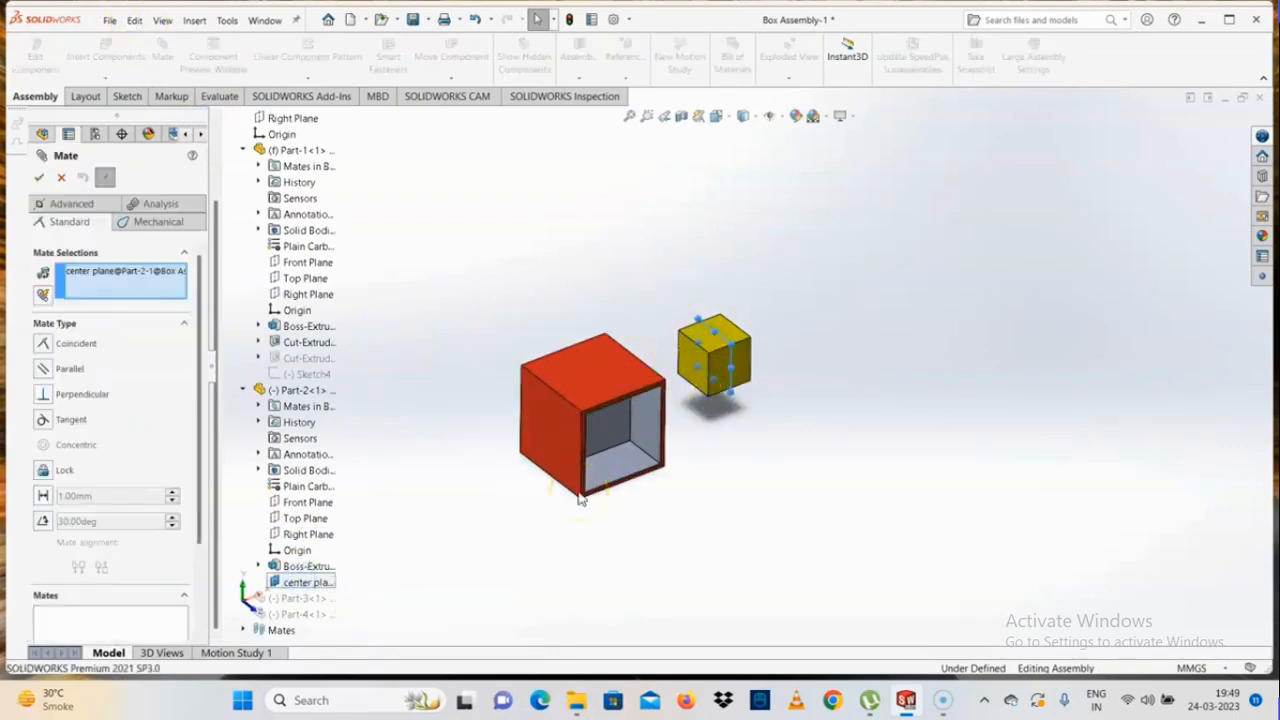
left_click(71, 203)
left_click(41, 366)
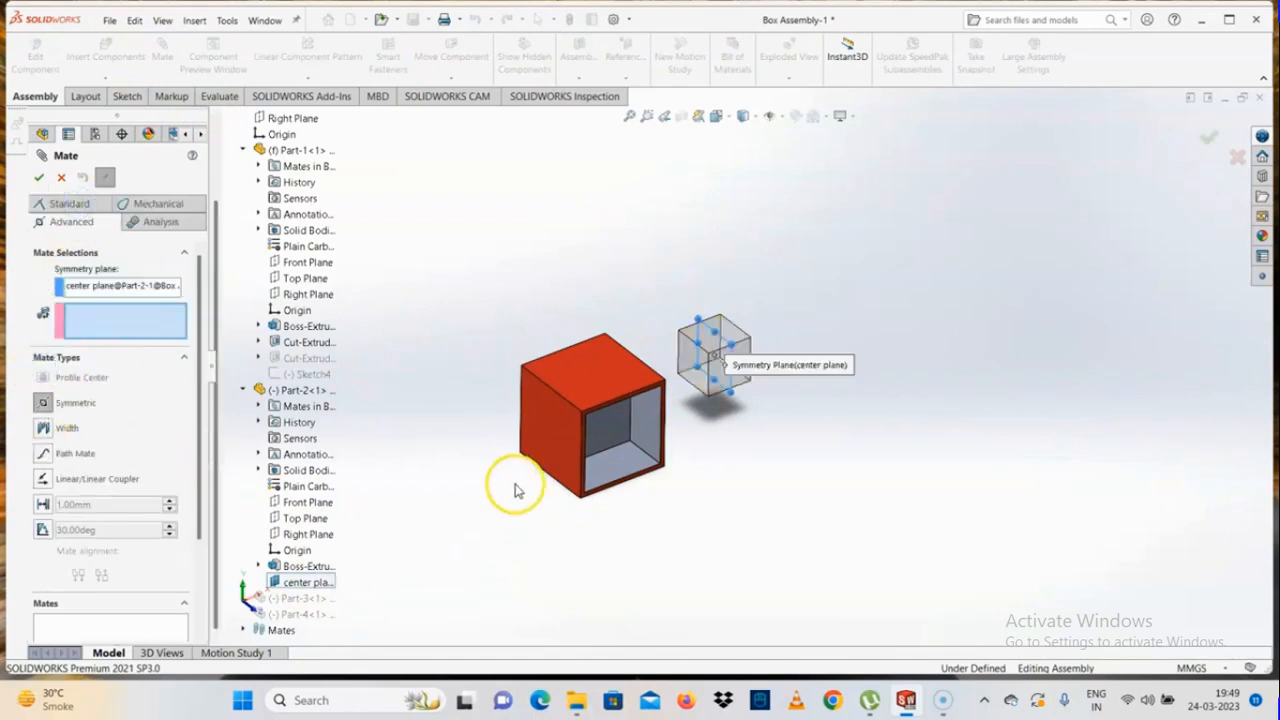
left_click(543, 451)
scroll(600, 430, "down", 2)
middle_click_drag(591, 422, 518, 505)
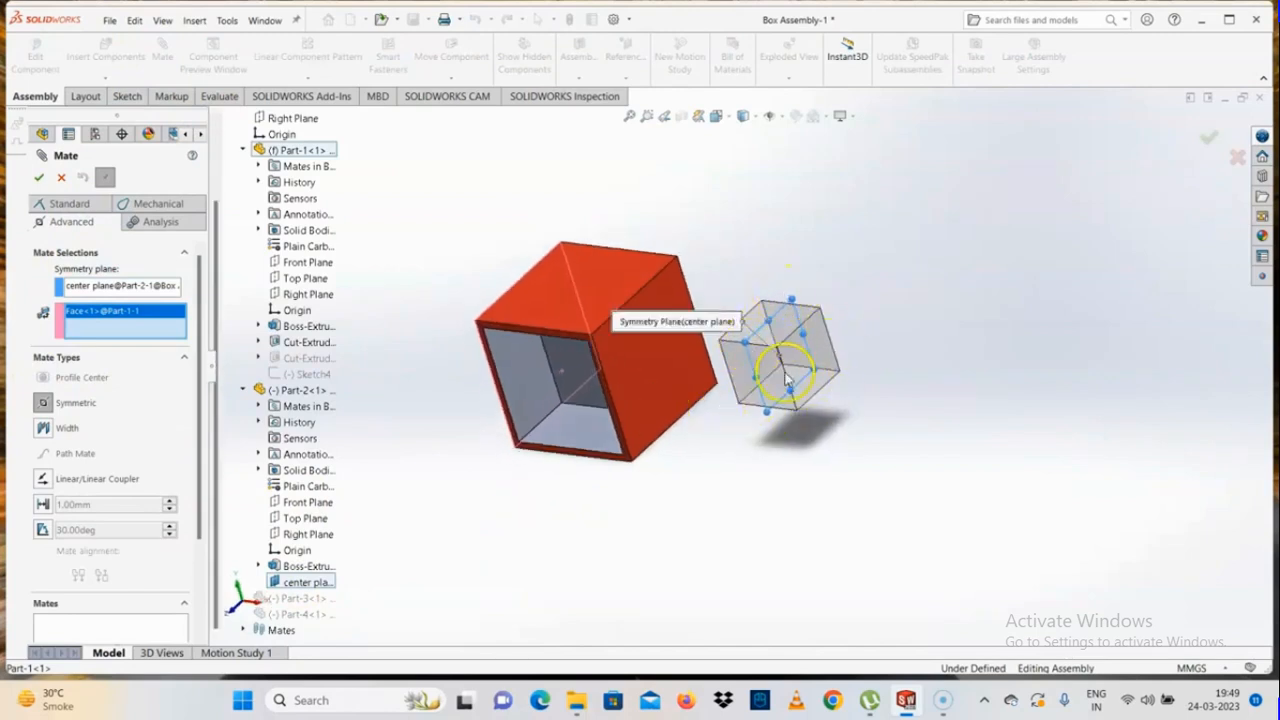
left_click(661, 395)
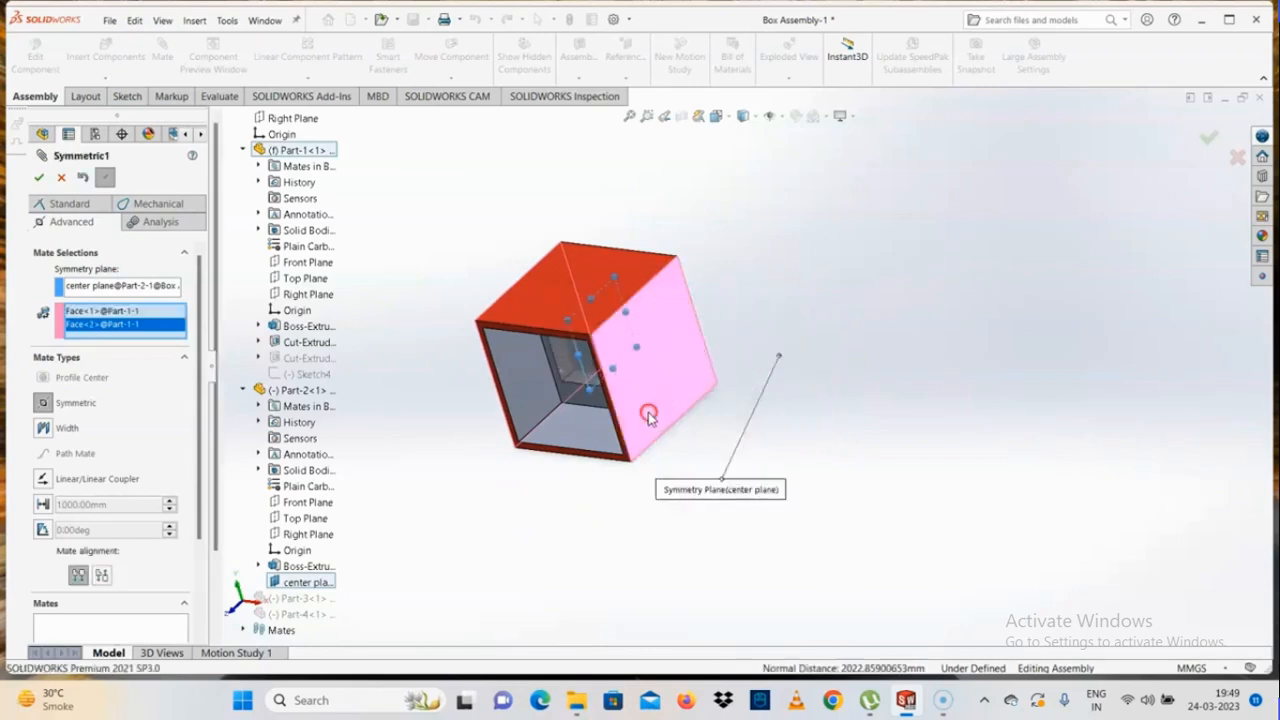
middle_click_drag(660, 405, 760, 340)
left_click(38, 177)
Step: Move the yellow box forward and, in the front view, up within the red box's opening to test the symmetric mate
left_click_drag(586, 380, 709, 403)
key("space")
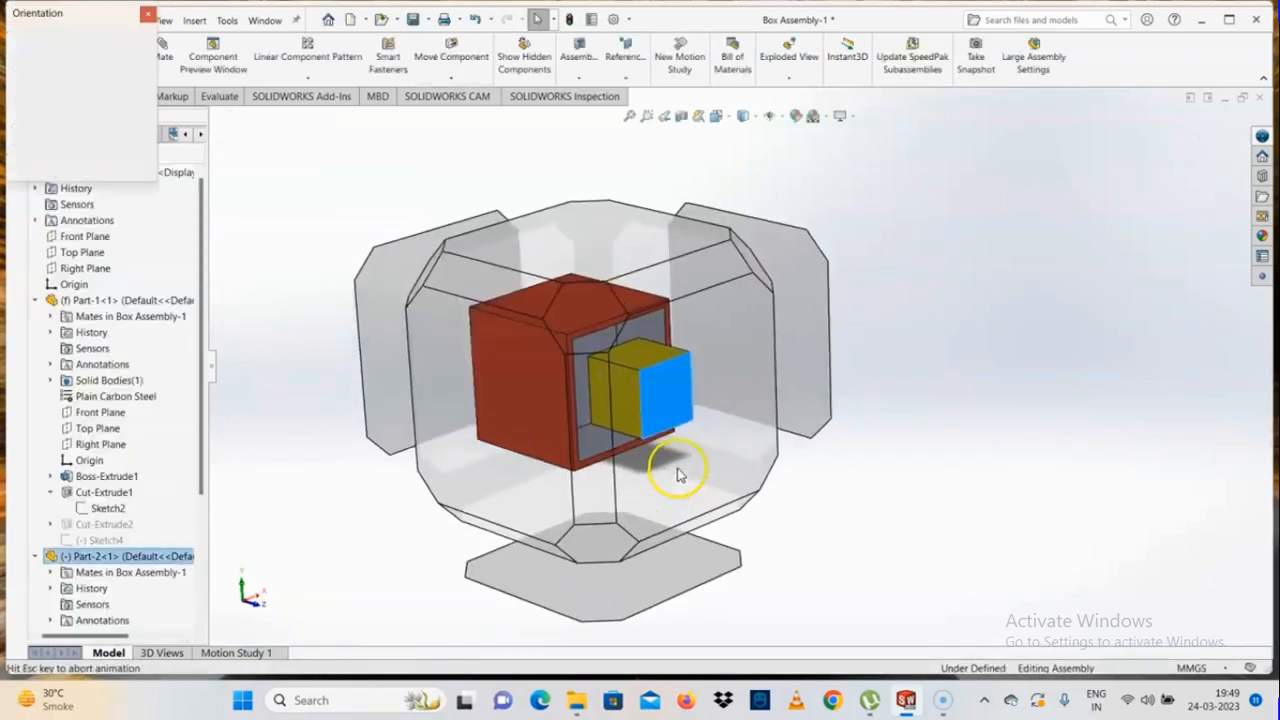
left_click(652, 465)
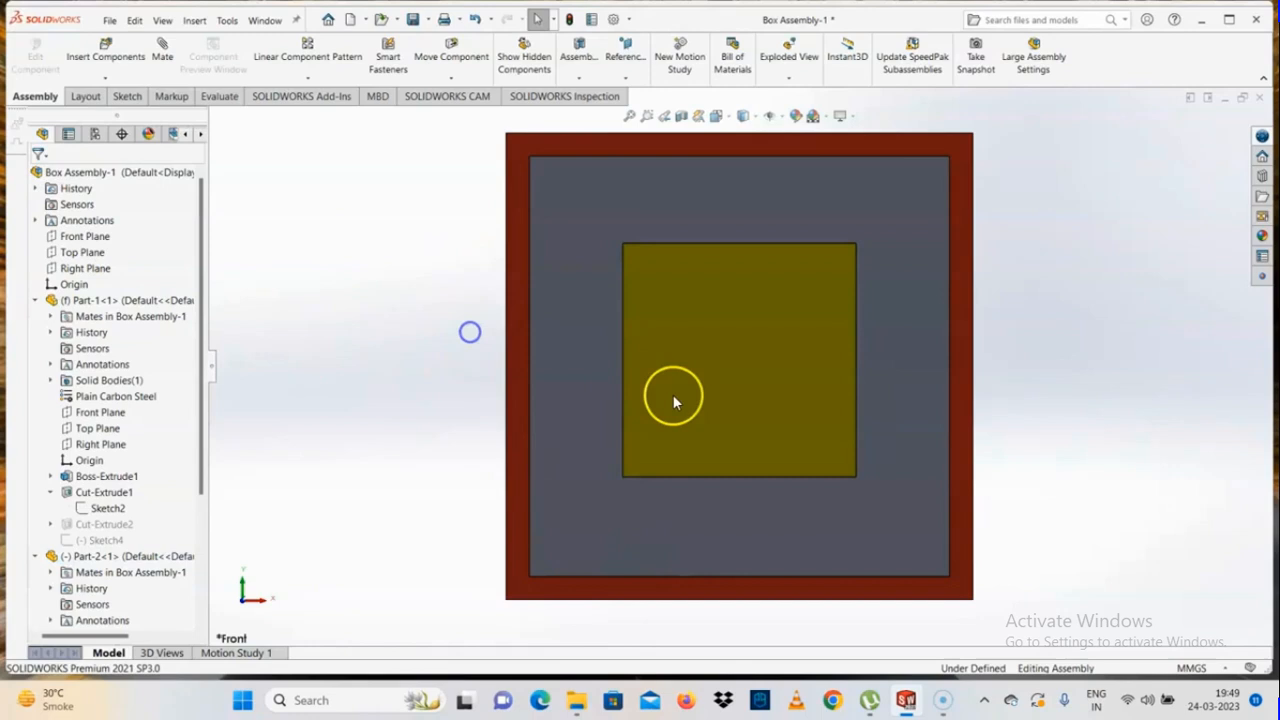
left_click_drag(575, 432, 694, 397)
key("Escape")
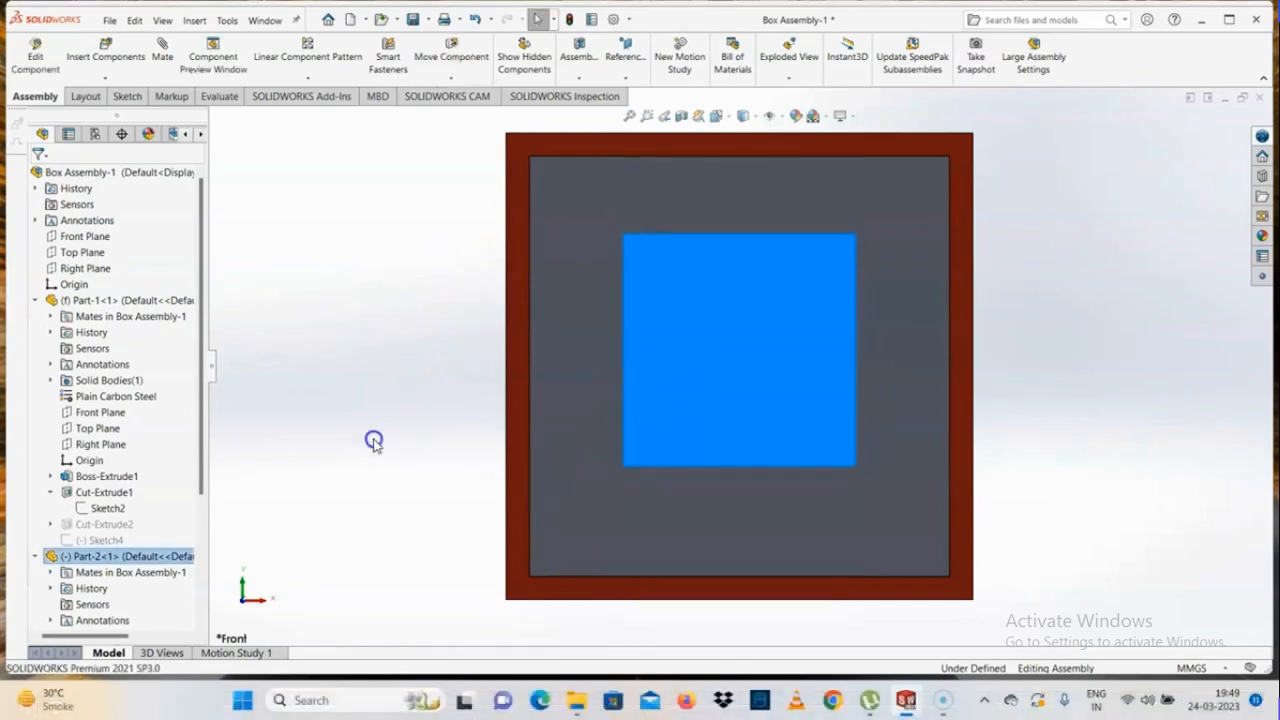
Step: Measure the distance between the matching side faces of the yellow and red boxes on both sides
middle_click_drag(371, 440, 700, 391)
left_click(704, 388)
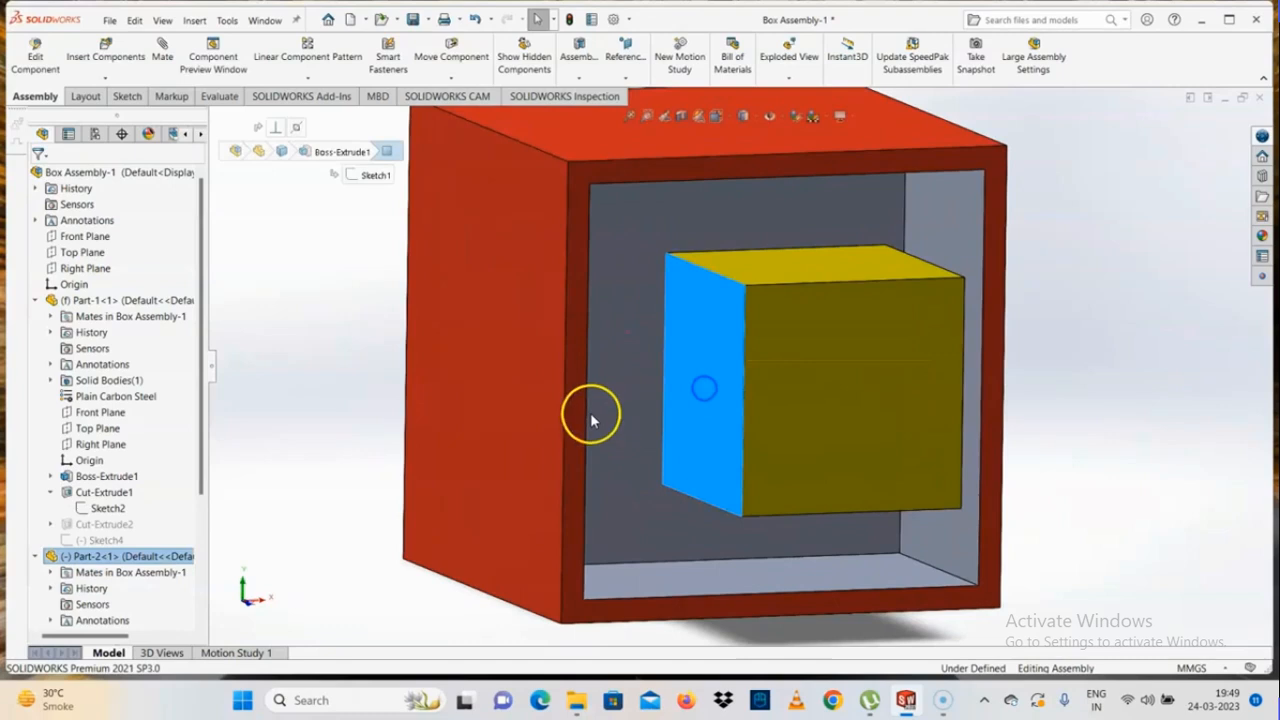
left_click(547, 388, "ctrl")
key("m")
scroll(675, 434, "up", 2)
key("Escape")
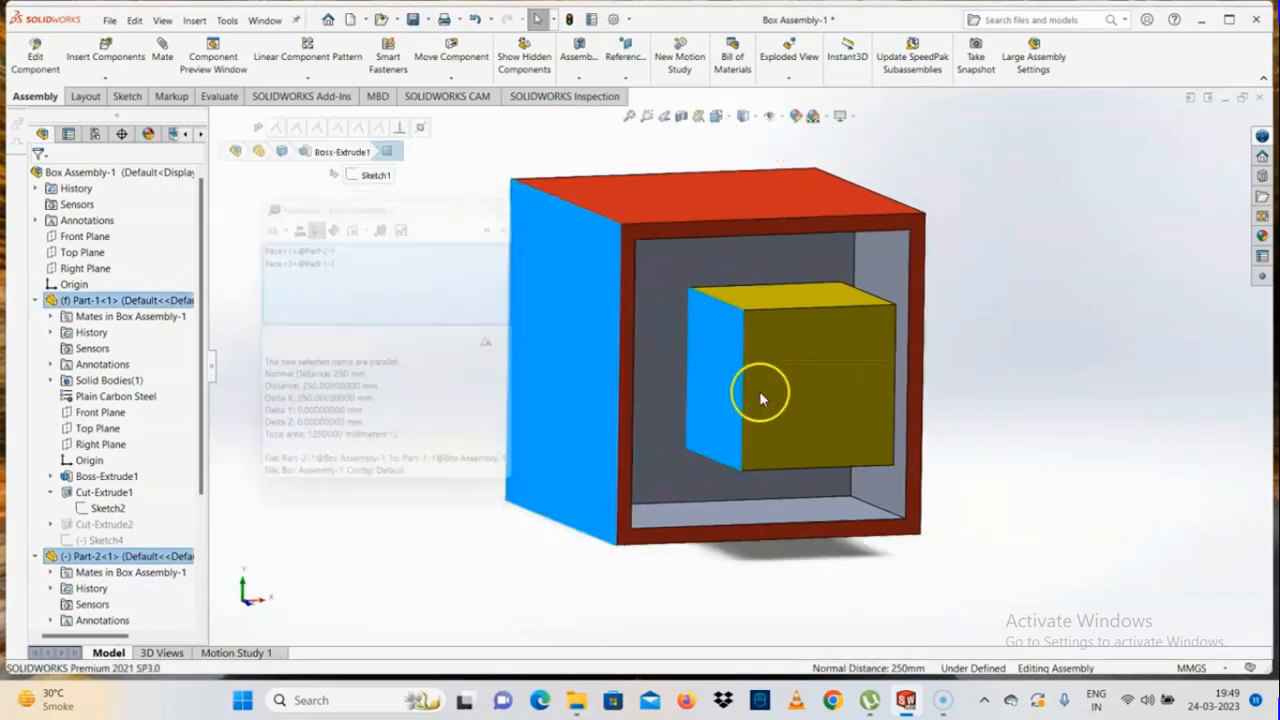
middle_click_drag(759, 391, 912, 392)
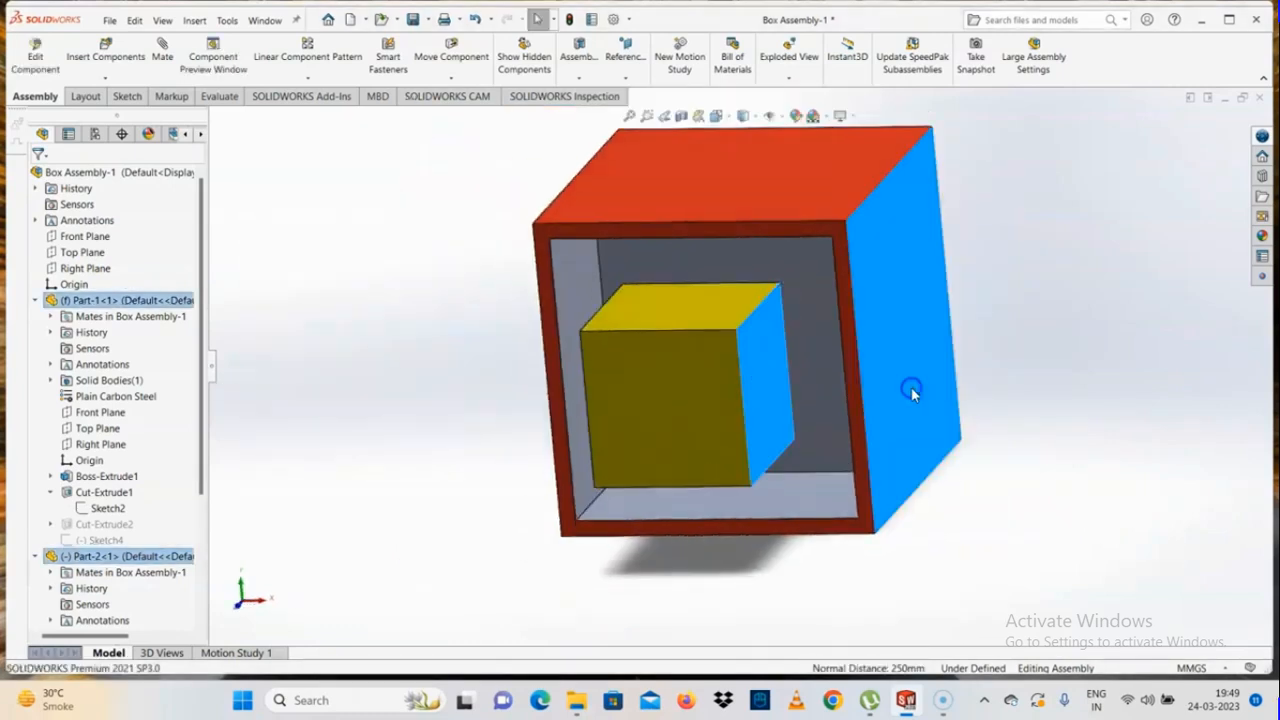
key("Escape")
key("Escape")
Step: Delete the symmetric mate between the yellow box and the red box
scroll(738, 380, "up", 1)
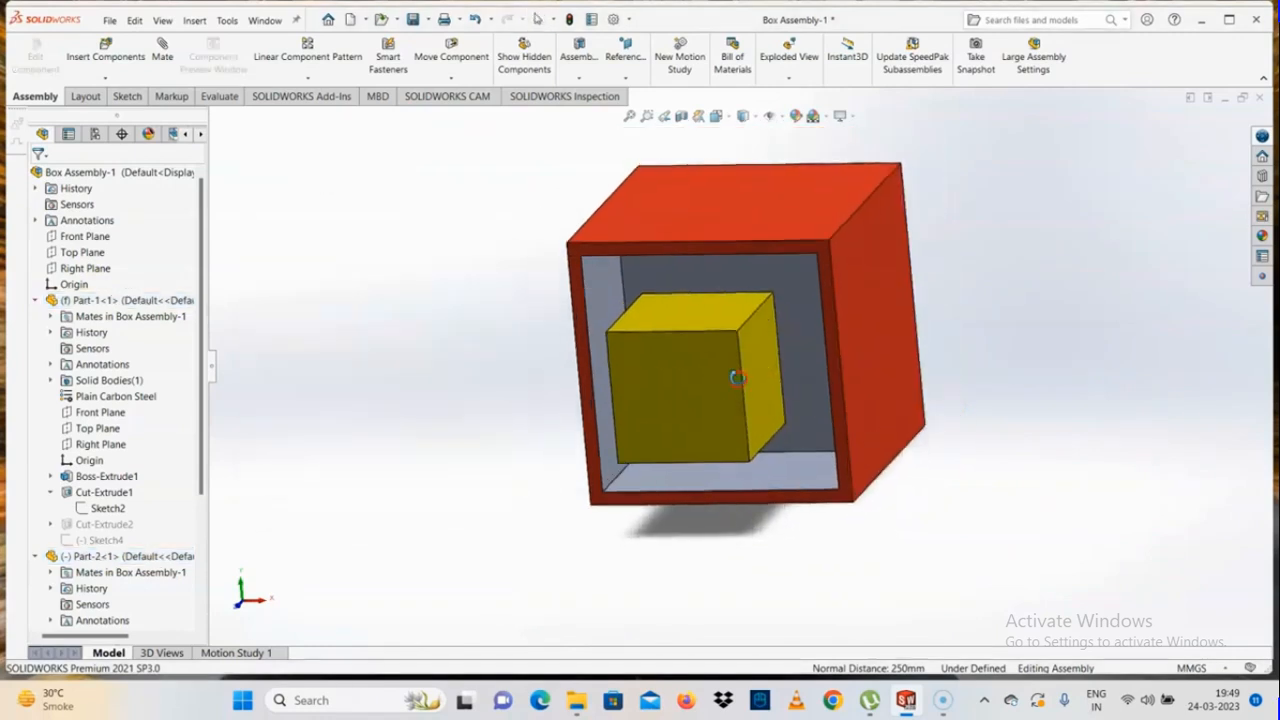
middle_click_drag(736, 377, 824, 391)
left_click(824, 391)
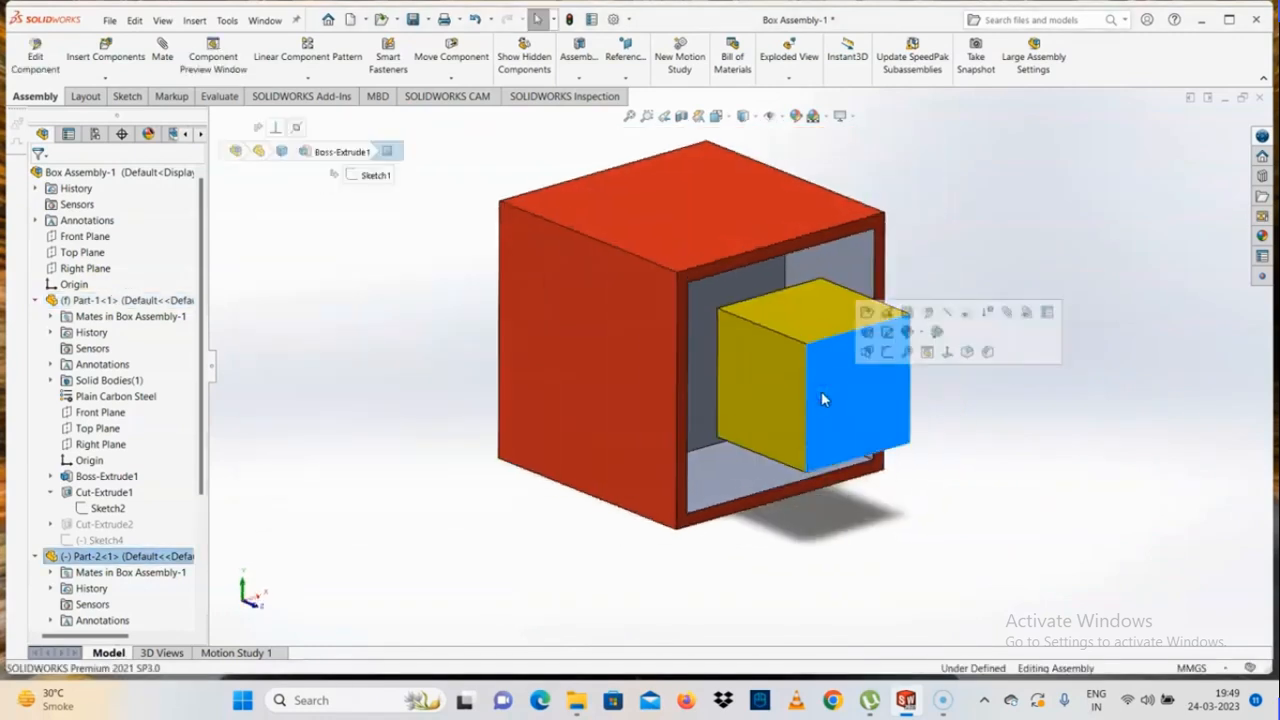
left_click(645, 568)
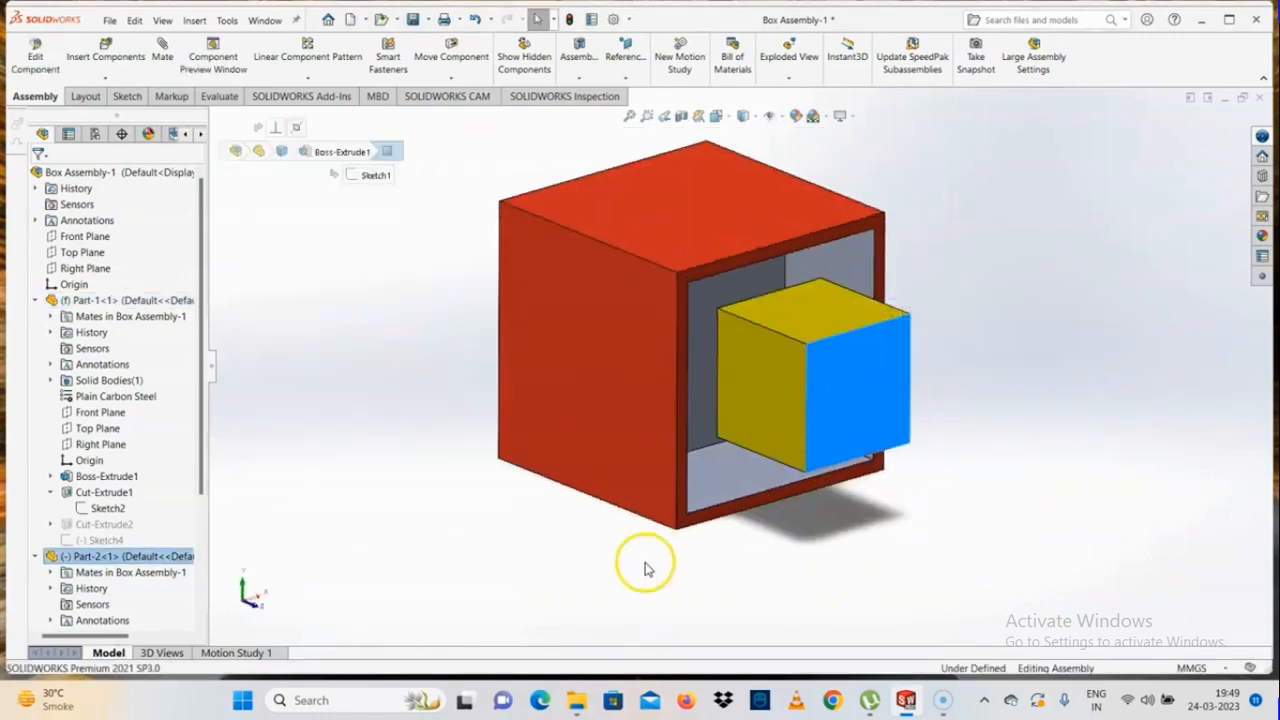
left_click(295, 126)
key("Delete")
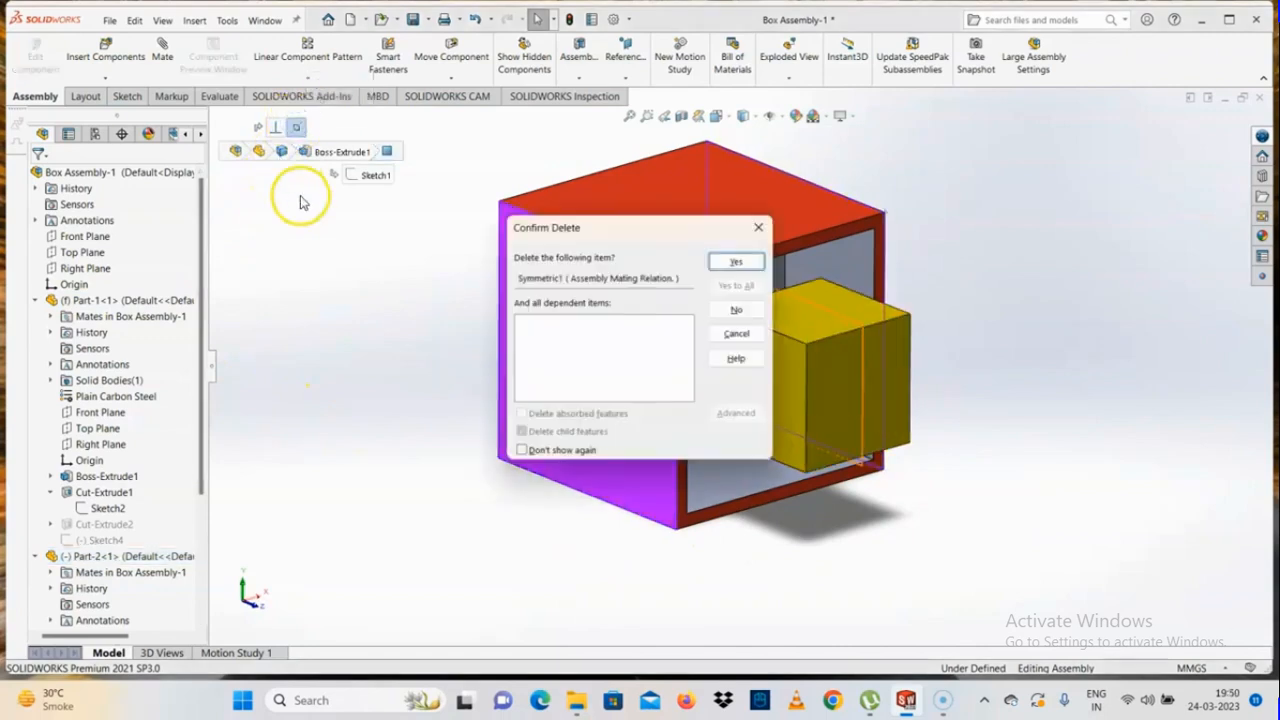
key("Return")
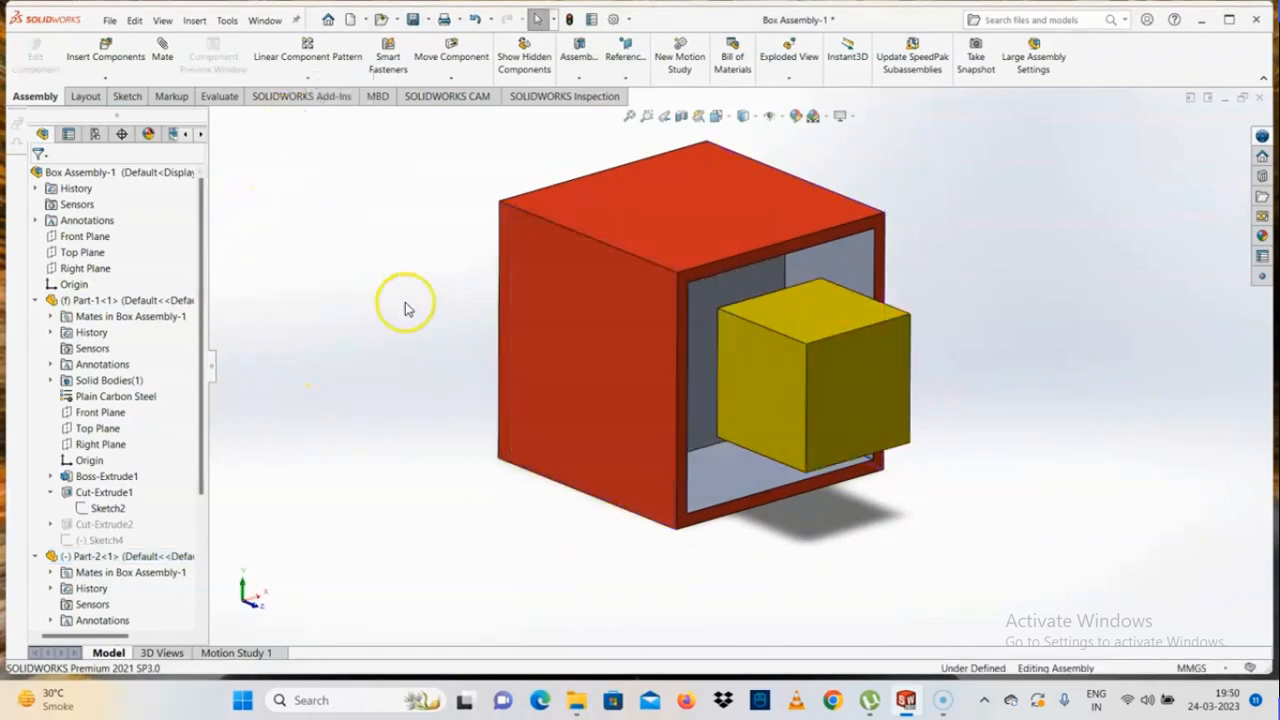
Step: Add a centered width mate using the yellow box's two outer side faces as width and the red box's inner side faces as tab
left_click(833, 377)
left_click(283, 328)
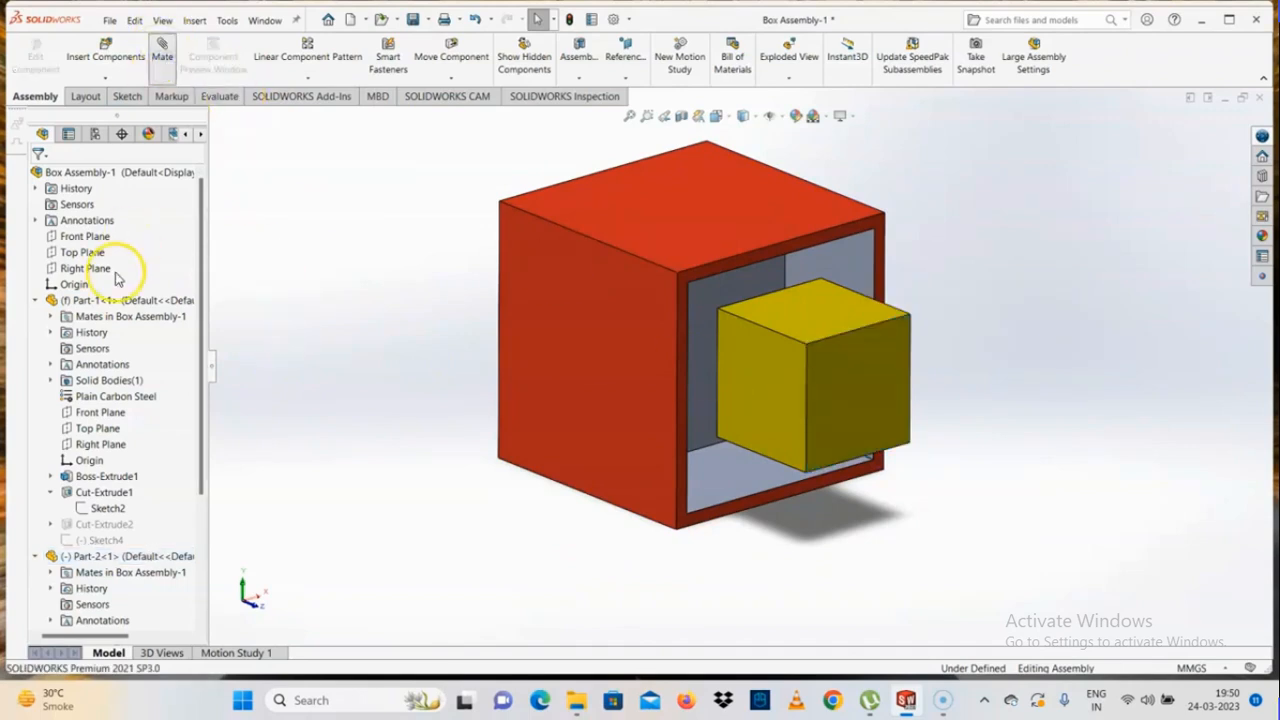
left_click(75, 204)
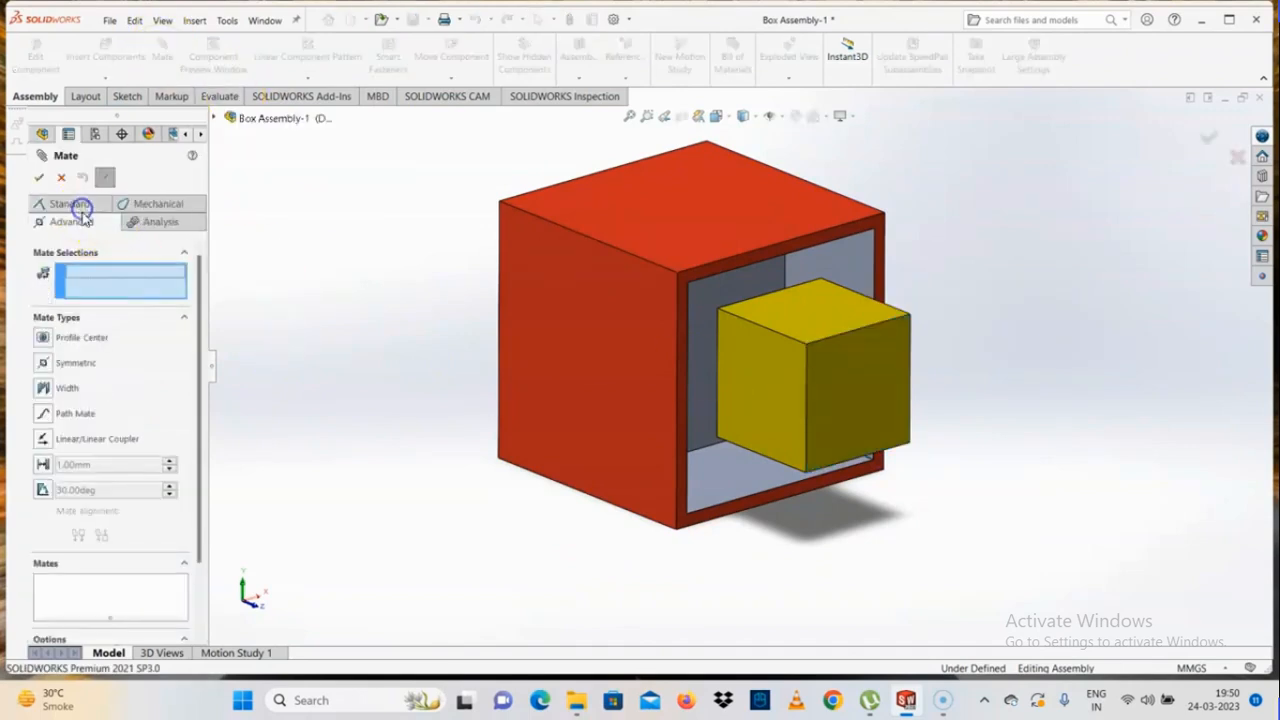
left_click(47, 385)
left_click(378, 263)
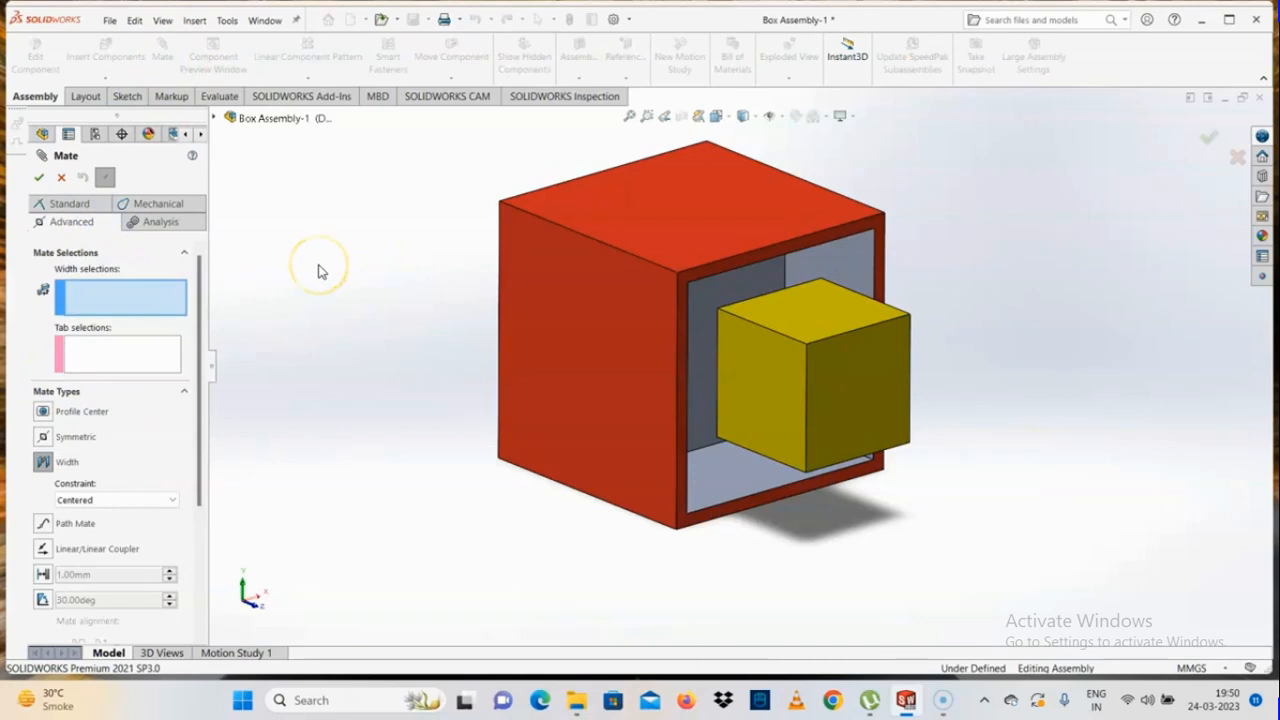
left_click(764, 398)
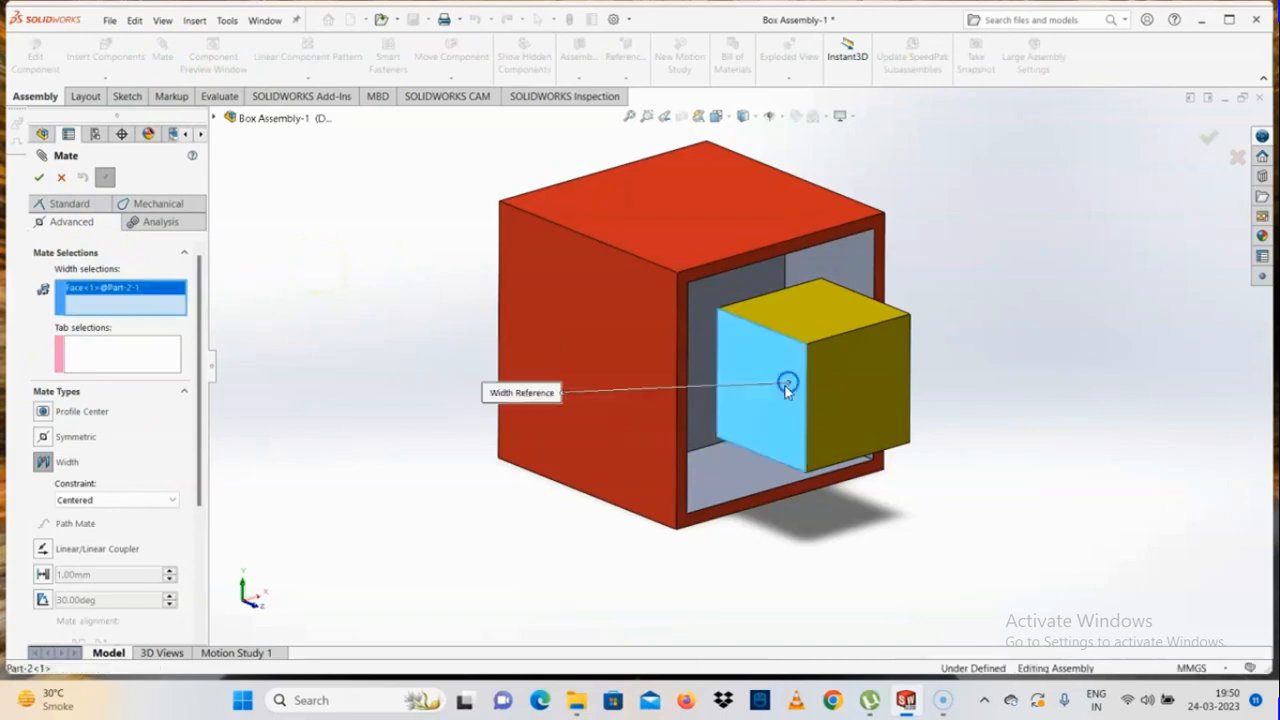
middle_click_drag(771, 383, 628, 292)
left_click(645, 400)
left_click(626, 290)
middle_click_drag(668, 375, 737, 383)
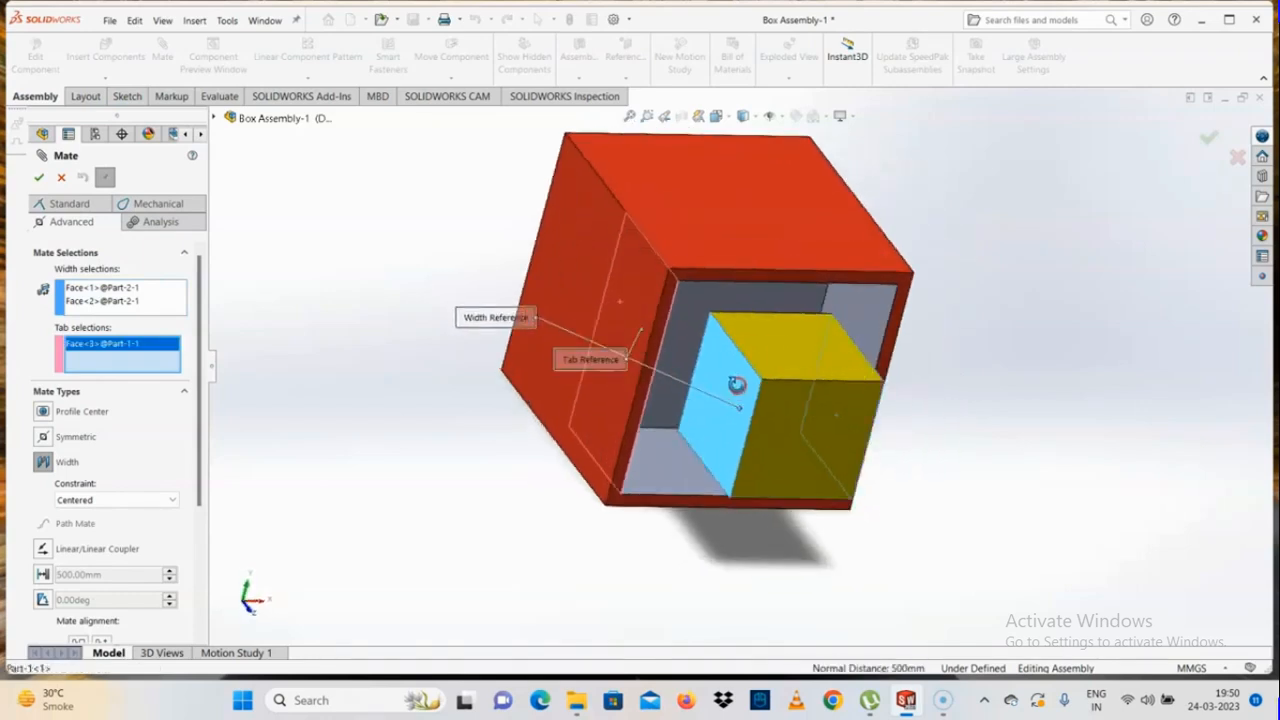
left_click(858, 319)
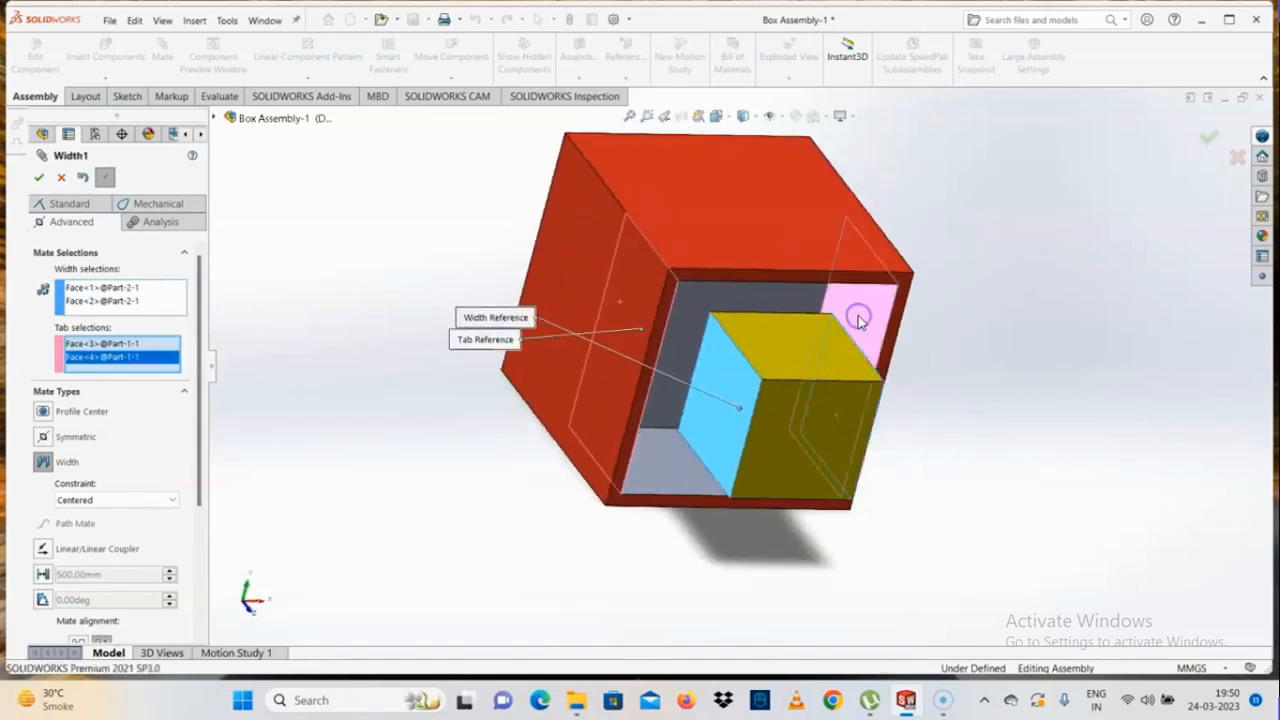
left_click(40, 180)
left_click(38, 178)
Step: In the front view, move the yellow box vertically within the red box's opening to test the side-face width mate
key("space")
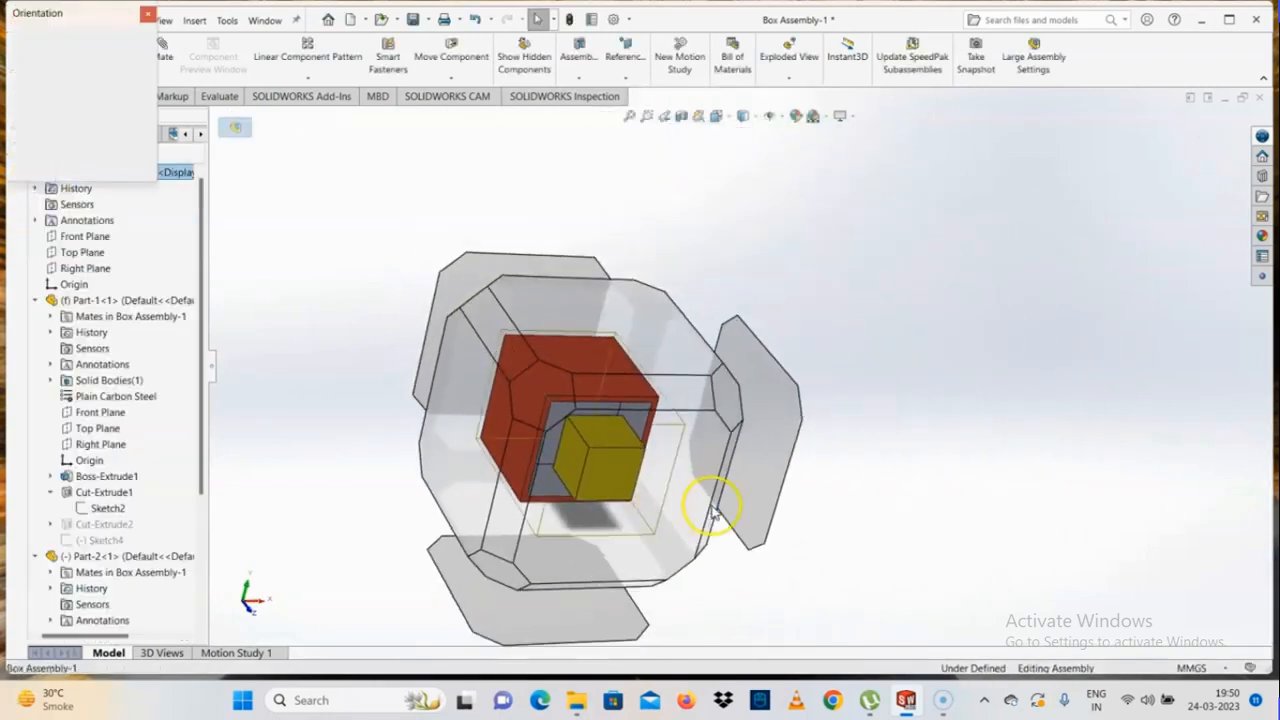
left_click(712, 512)
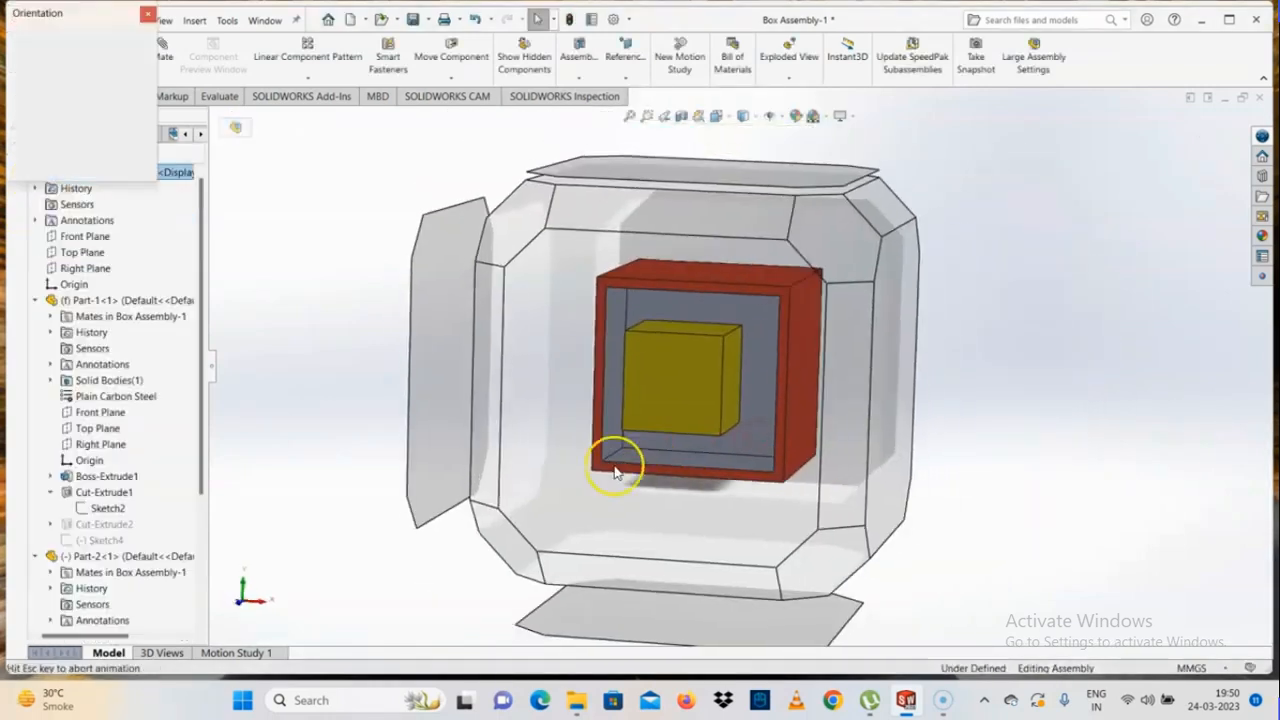
left_click(680, 379)
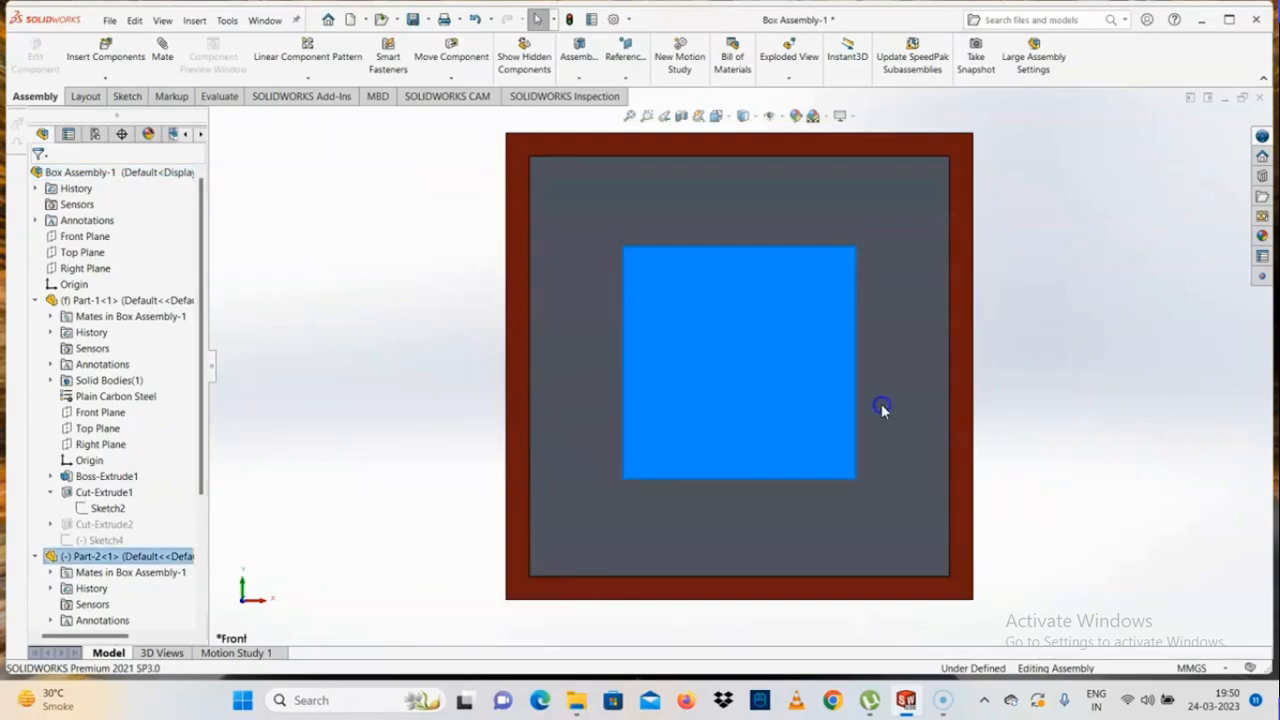
left_click_drag(711, 323, 714, 364)
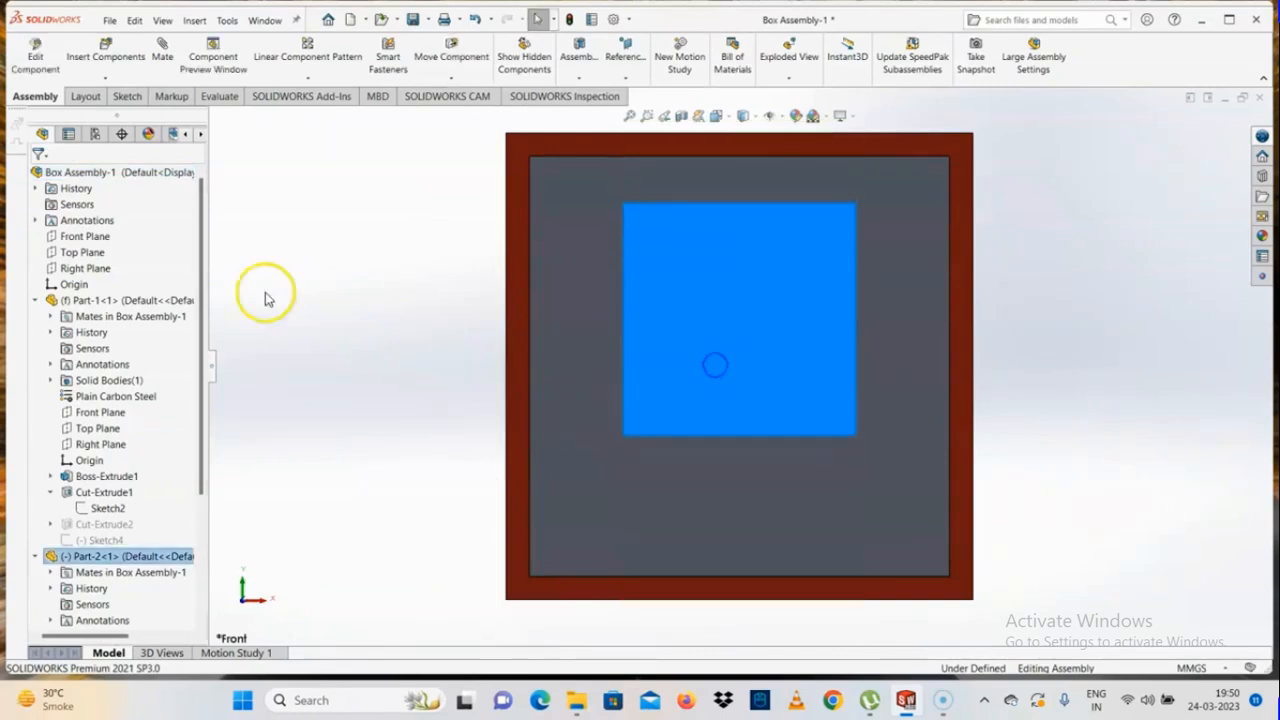
left_click(265, 298)
Step: Delete the width mate that centers the yellow box between the red box's inner side faces
middle_click_drag(546, 354, 871, 457)
left_click(871, 458)
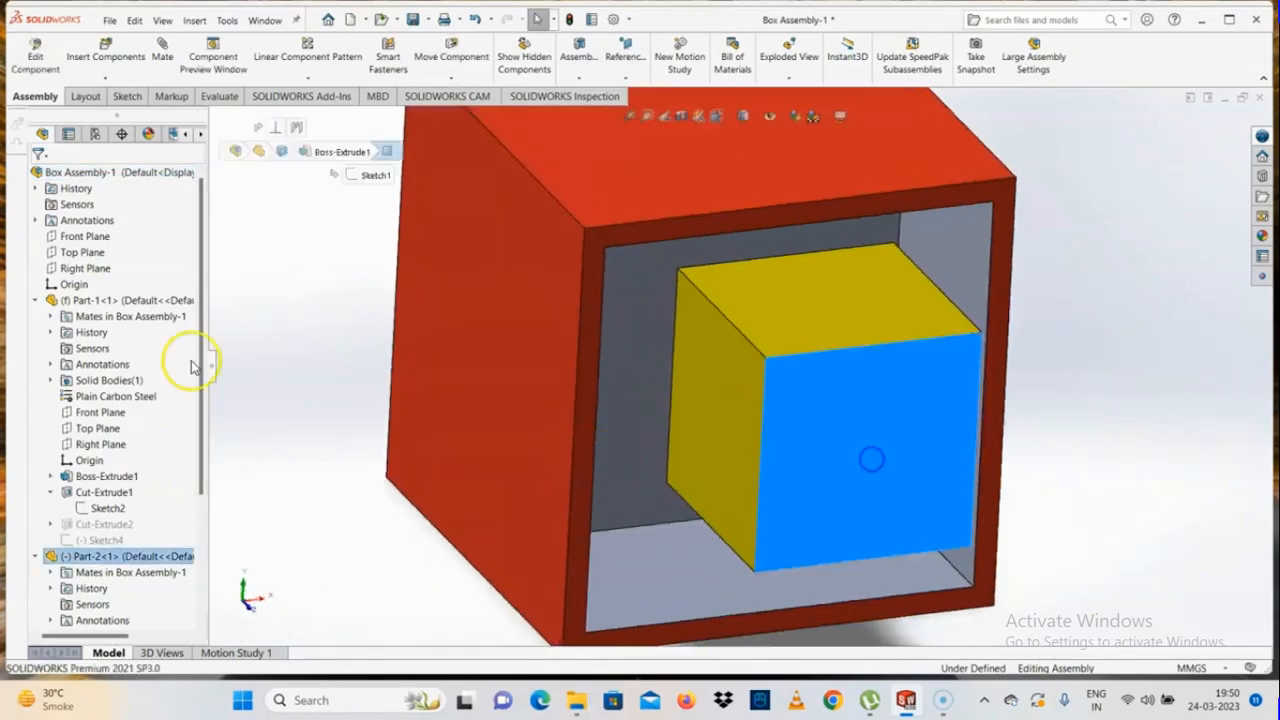
left_click(296, 130)
key("Delete")
key("Return")
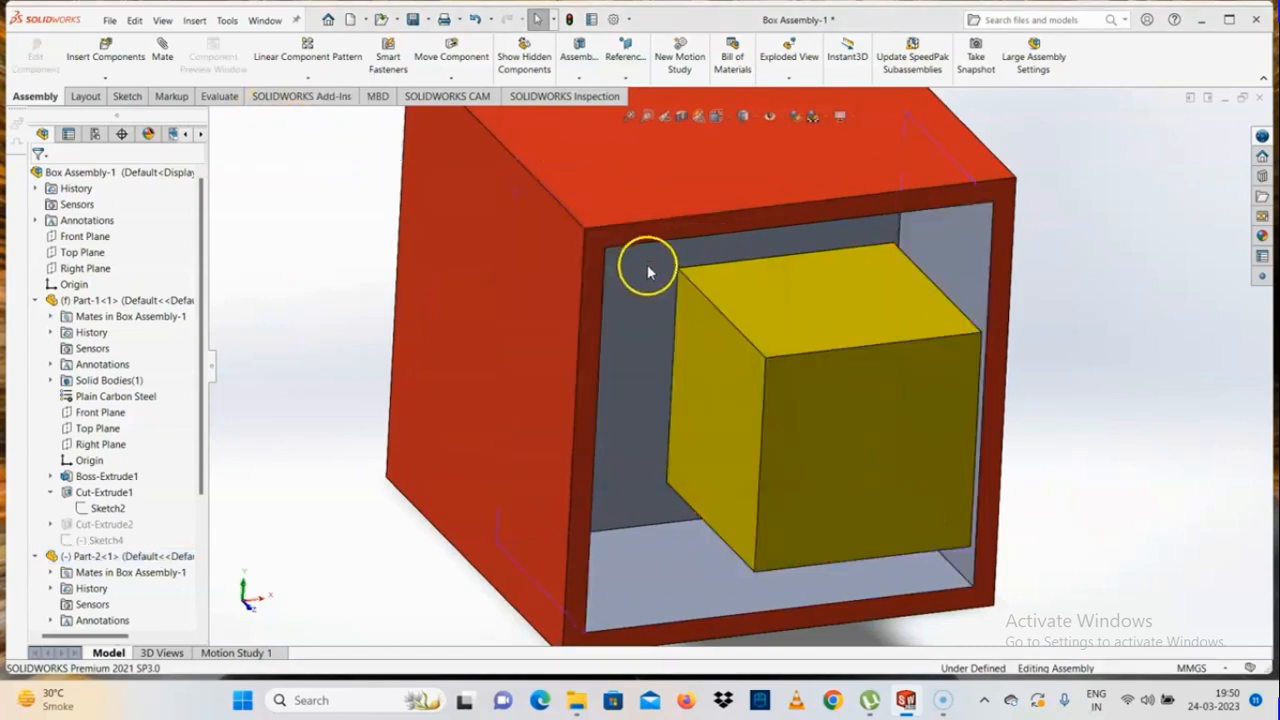
Step: Add a centered width mate with the red box's inner top and bottom faces as width and the yellow box's top and bottom faces as tab
scroll(649, 271, "up", 2)
left_click(771, 337)
middle_click_drag(779, 409, 774, 202)
left_click(789, 318, "ctrl")
middle_click_drag(771, 350, 763, 525)
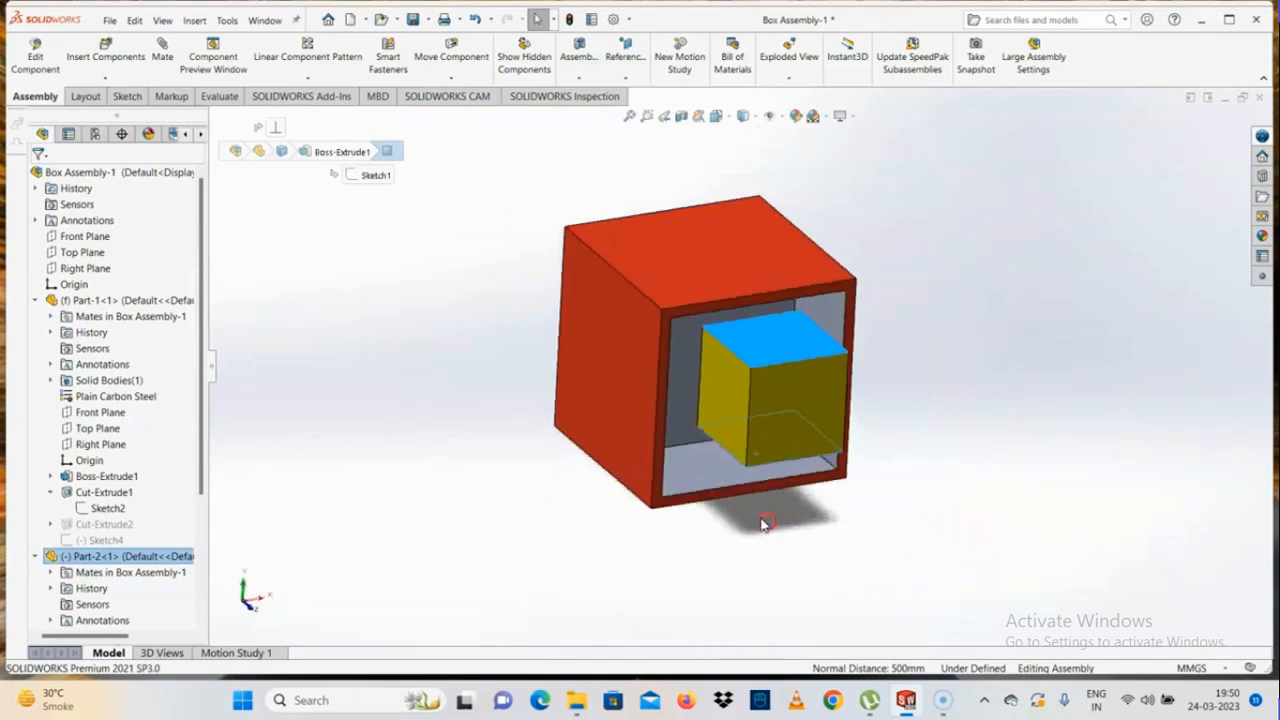
left_click(728, 474, "ctrl")
middle_click_drag(760, 325, 763, 177)
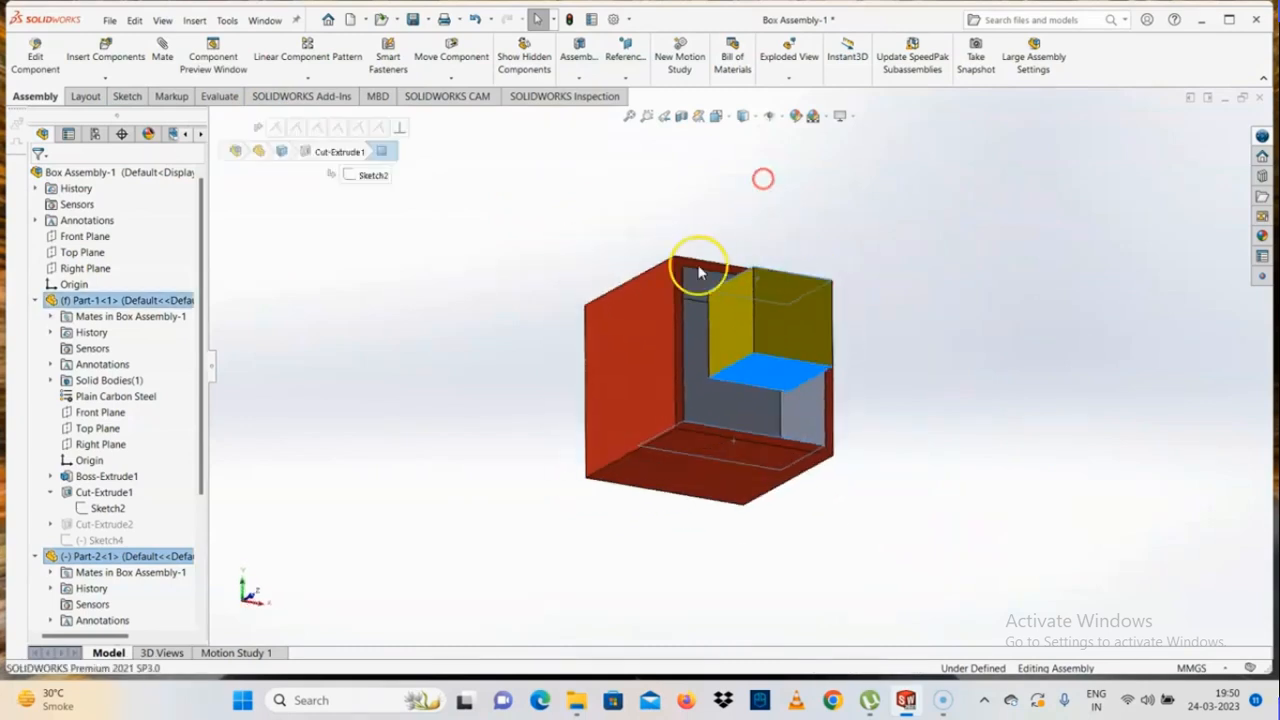
scroll(697, 270, "down", 3)
left_click(714, 322, "ctrl")
scroll(714, 323, "up", 5)
middle_click_drag(714, 323, 726, 446)
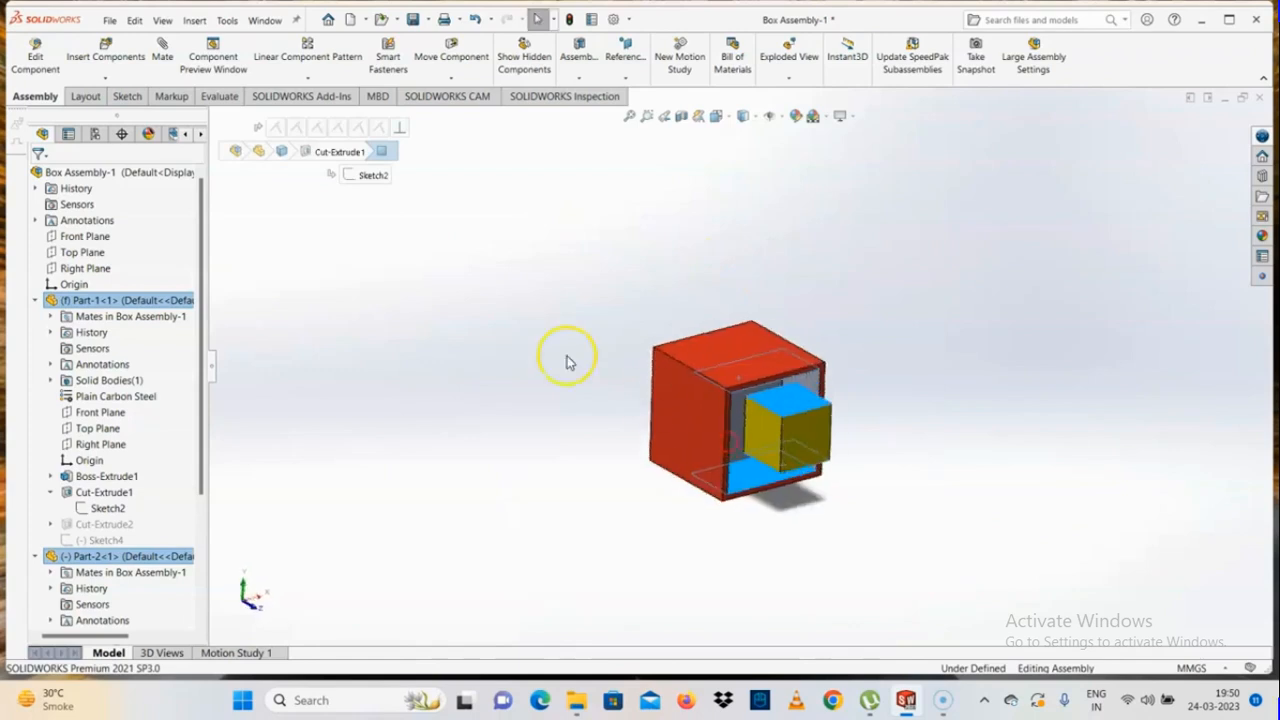
left_click(165, 62)
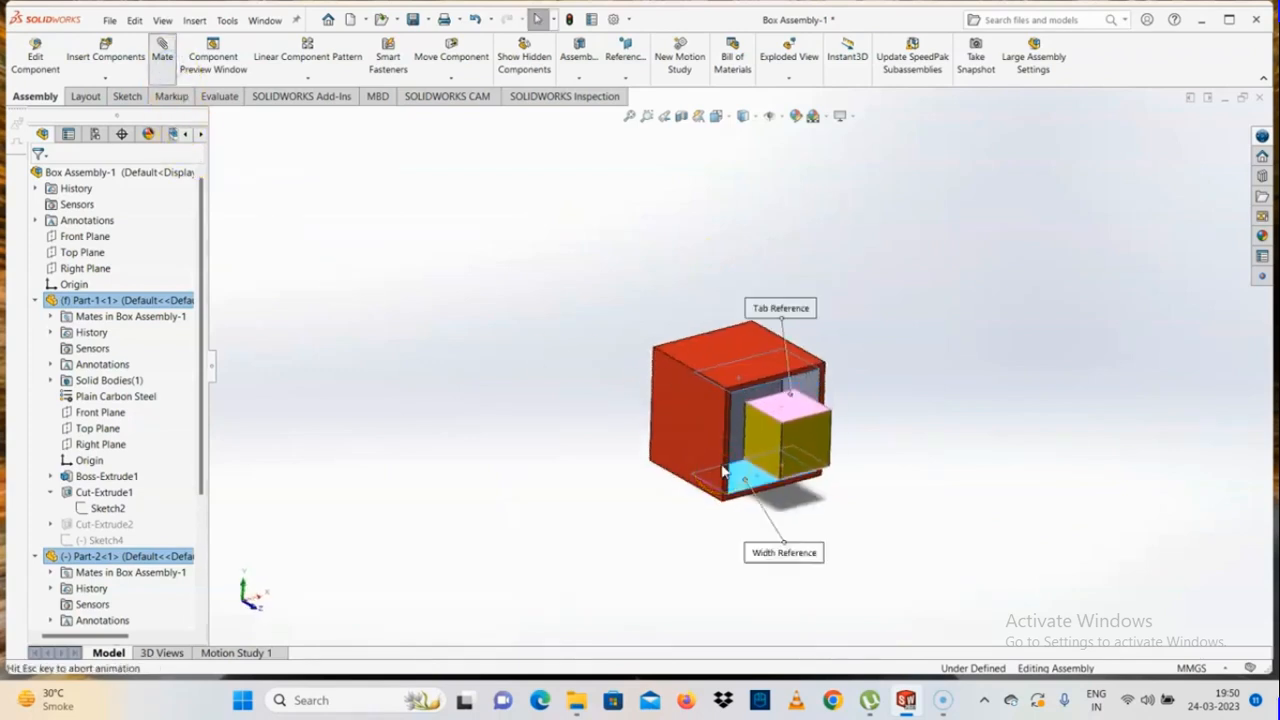
scroll(871, 458, "down", 2)
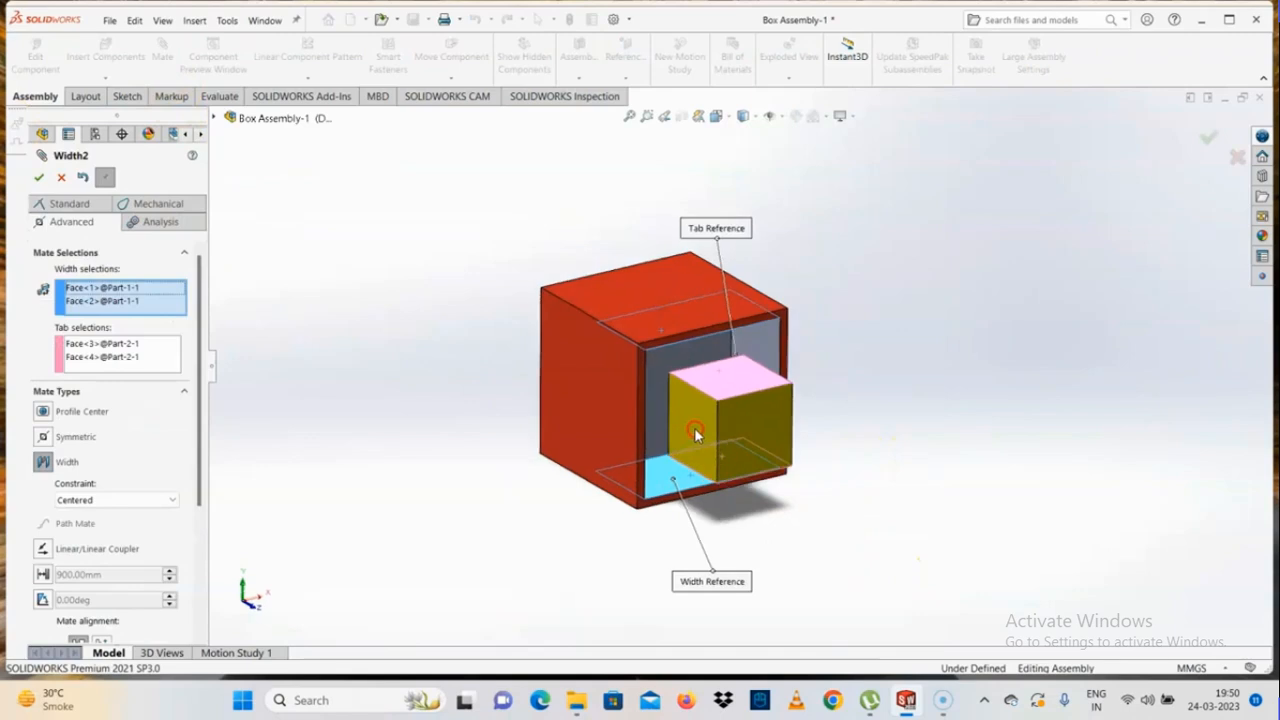
middle_click_drag(694, 434, 517, 418)
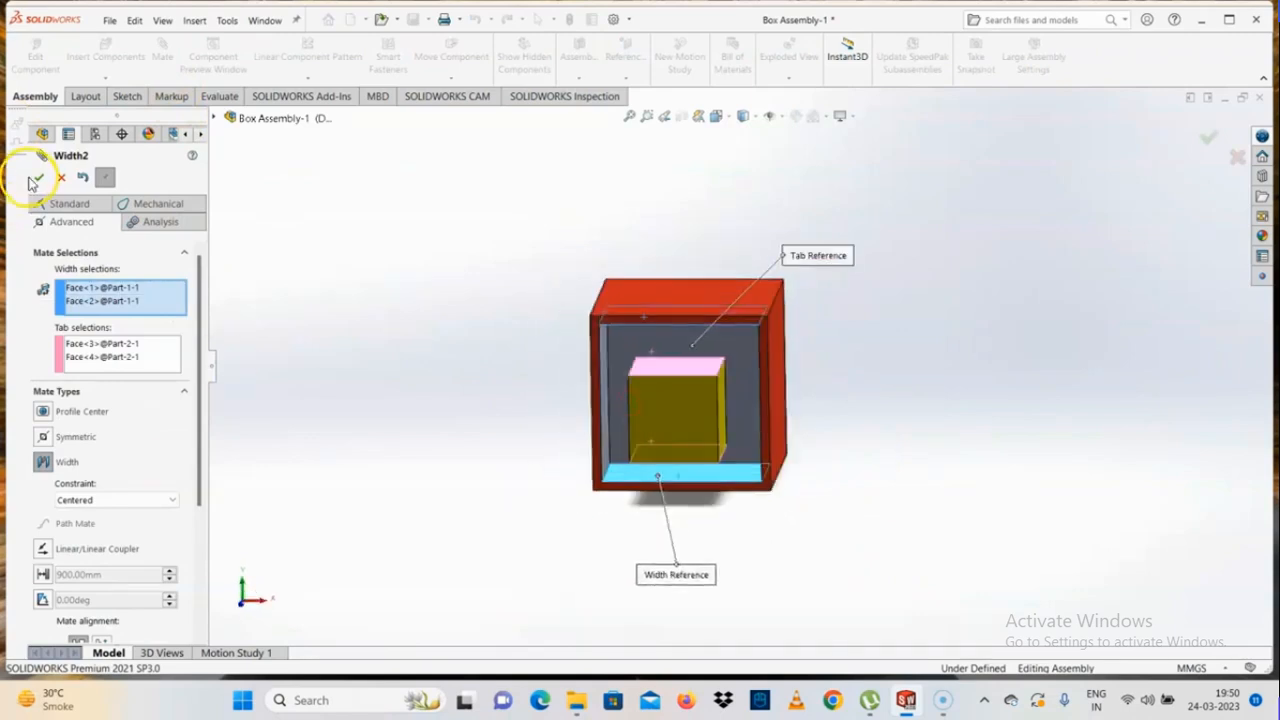
left_click(36, 177)
key("Escape")
Step: In the front view, try to move the yellow box up within the red opening to test the top-and-bottom width mate
scroll(771, 440, "up", 2)
key("space")
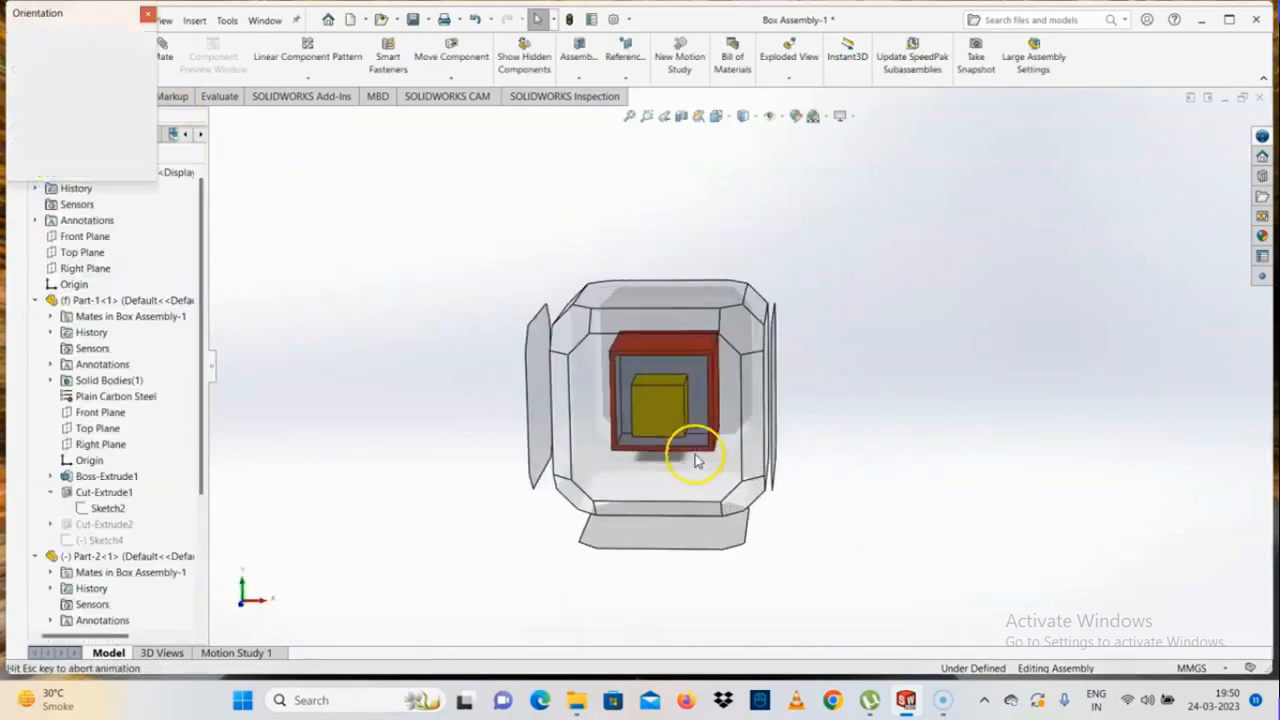
left_click(622, 442)
scroll(753, 403, "up", 1)
left_click_drag(741, 452, 728, 365)
left_click(1150, 552)
Step: Measure the distance between the top faces of the yellow and red boxes, and between their bottom faces
middle_click_drag(1150, 552, 789, 246)
left_click(766, 371)
left_click(743, 246, "ctrl")
key("m")
key("Escape")
left_click(758, 415)
left_click(740, 526, "ctrl")
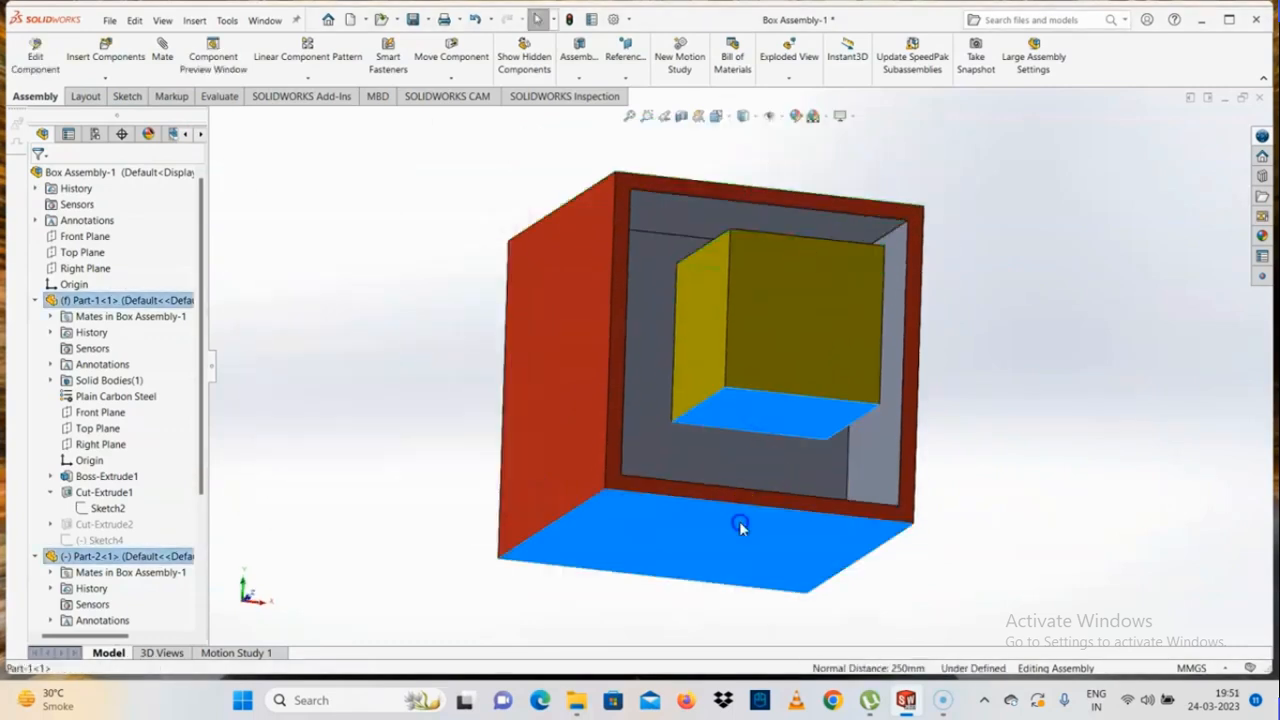
key("m")
scroll(740, 526, "up", 2)
key("Escape")
key("Escape")
middle_click_drag(741, 327, 746, 438)
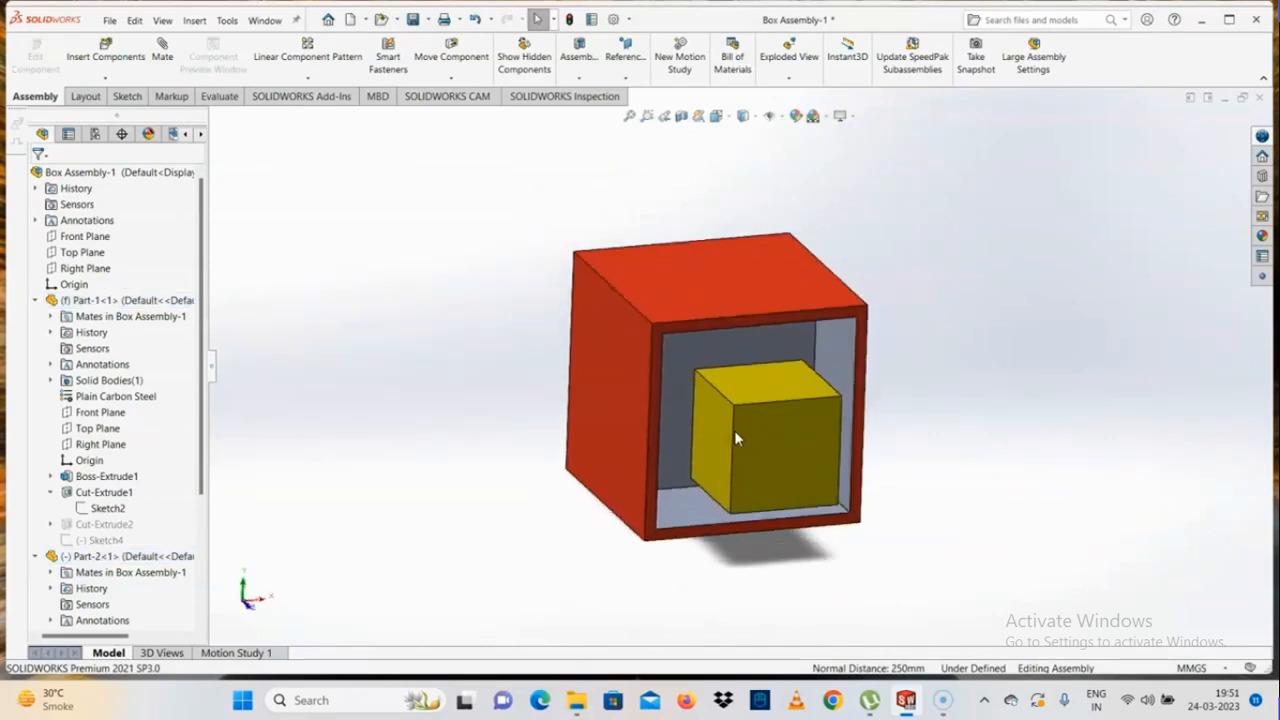
Step: Start the Mate command and examine the mechanical, standard and advanced mate types, including Path Mate
left_click(762, 456)
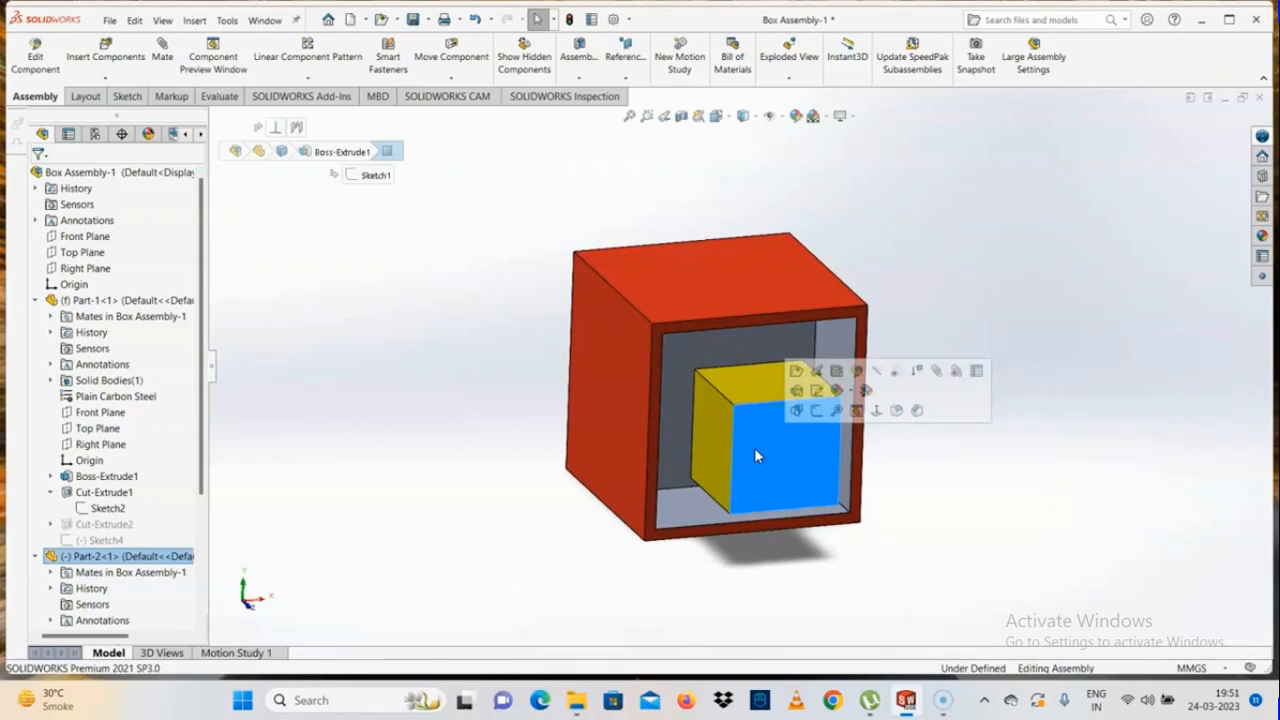
left_click(523, 471)
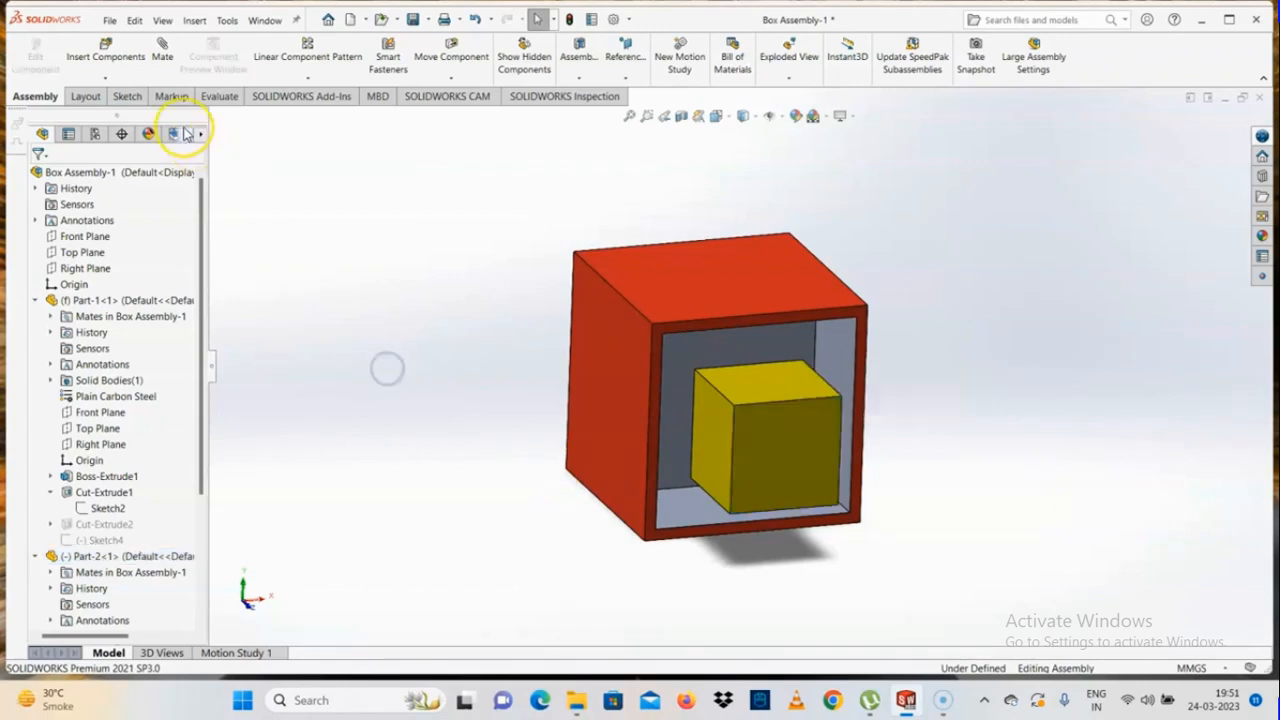
left_click(163, 50)
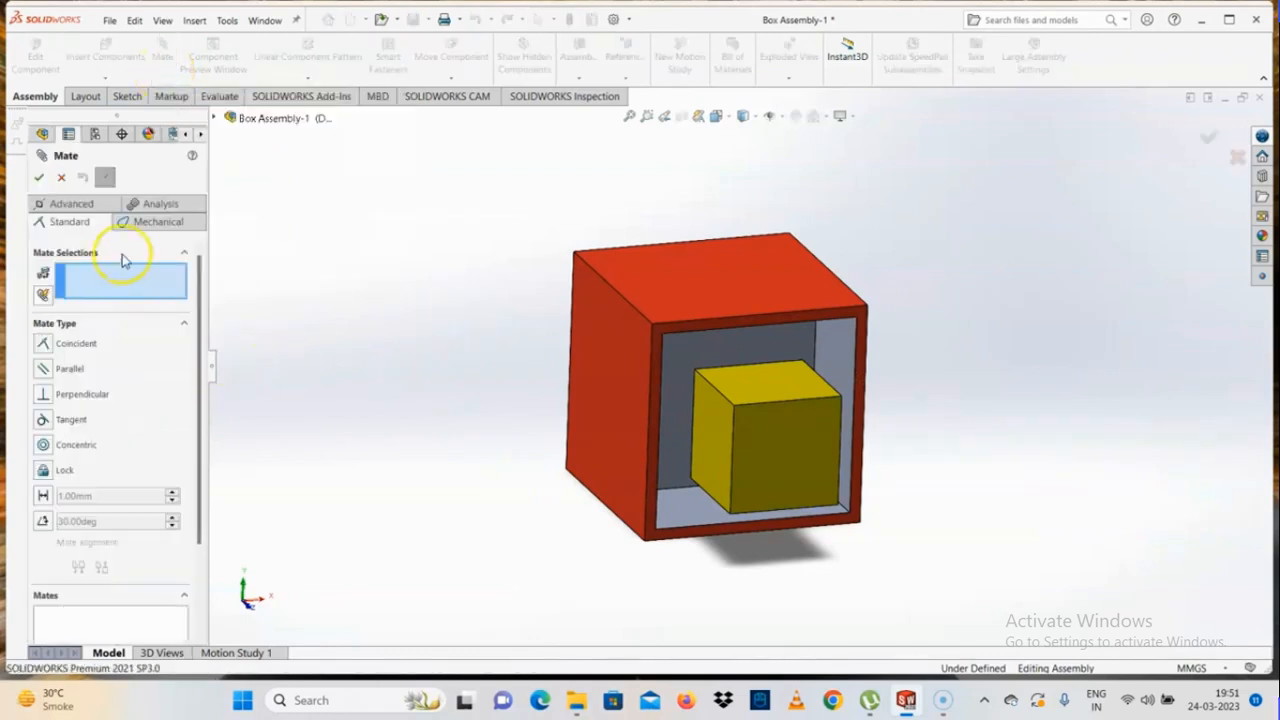
left_click(140, 225)
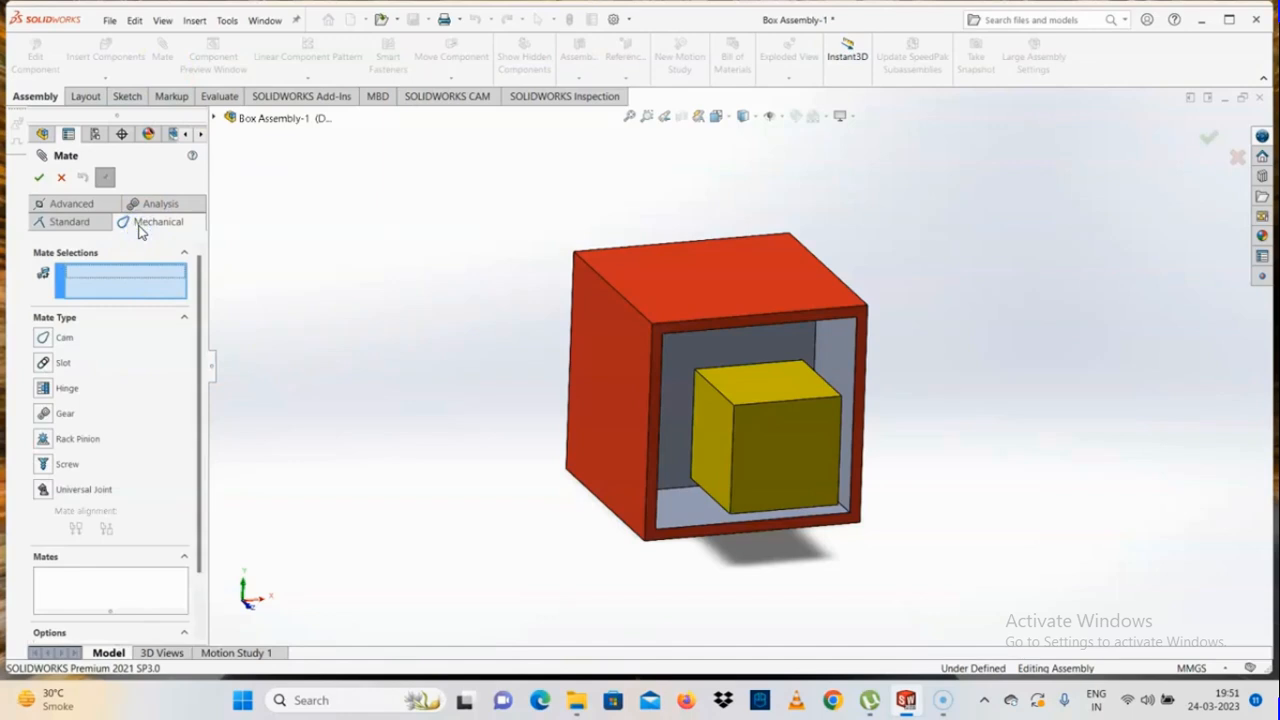
left_click(91, 226)
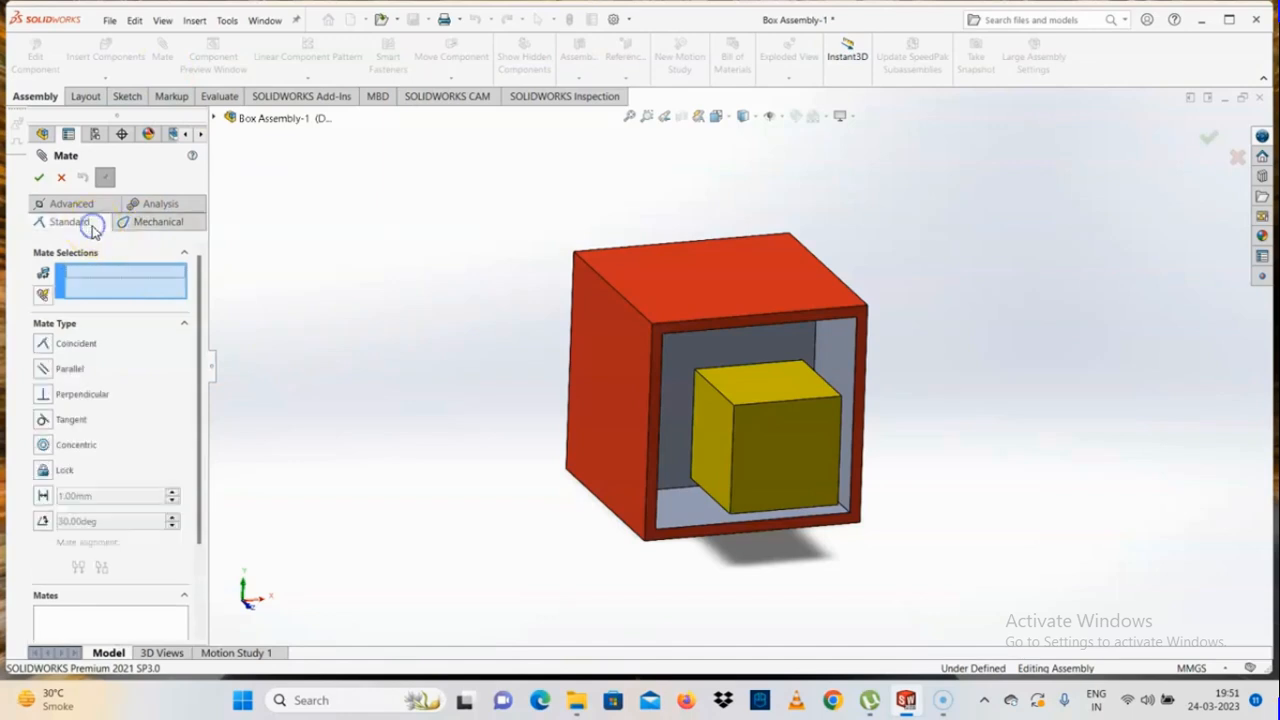
left_click(86, 205)
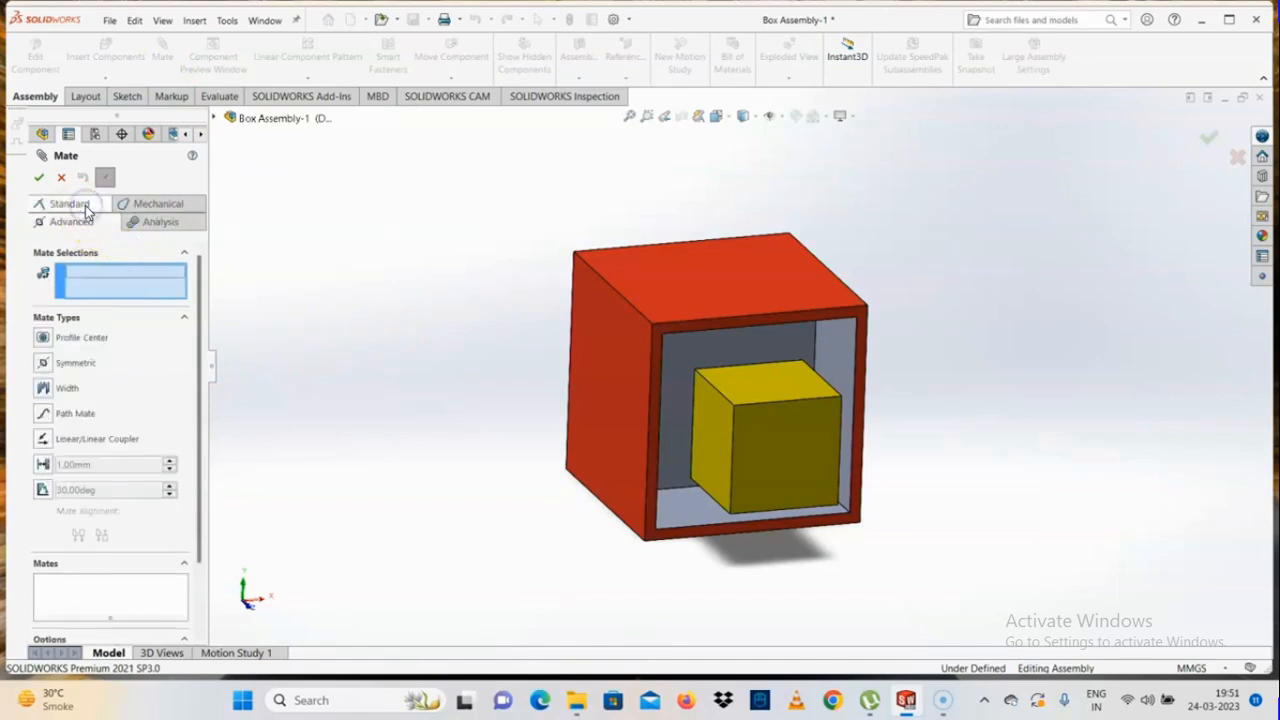
left_click(43, 416)
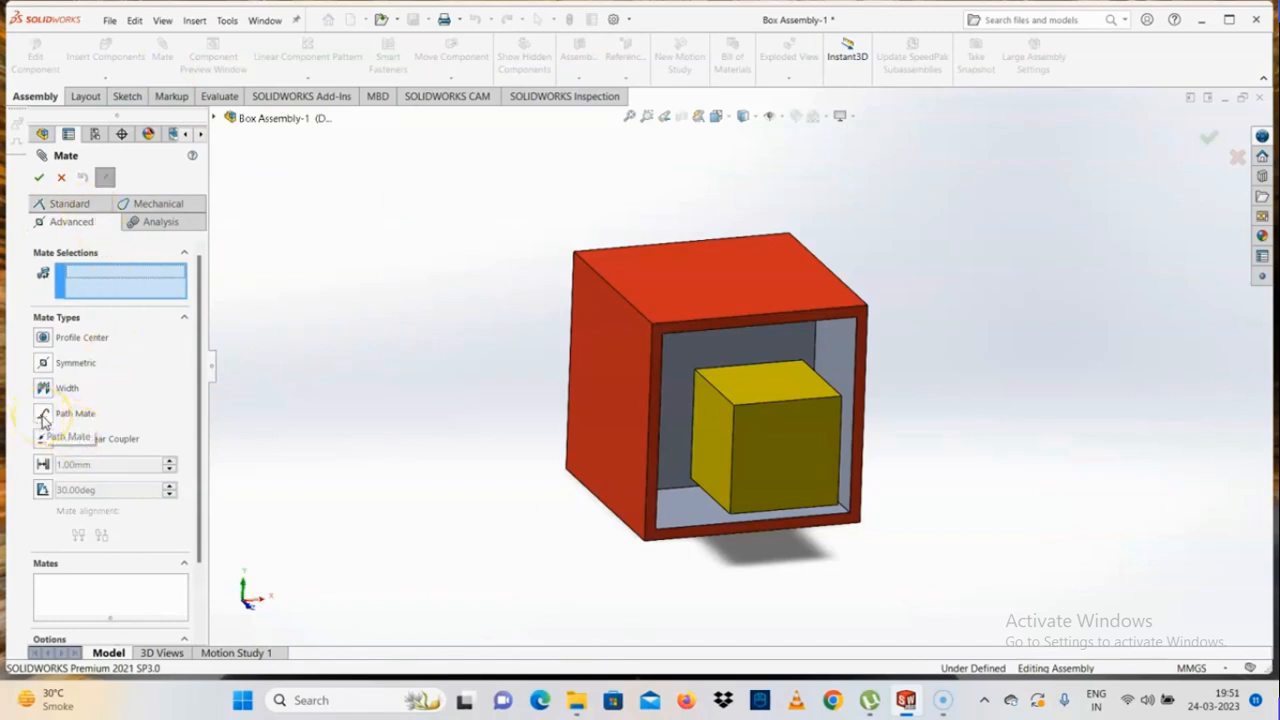
scroll(912, 426, "up", 3)
scroll(830, 388, "down", 3)
middle_click_drag(822, 388, 826, 429)
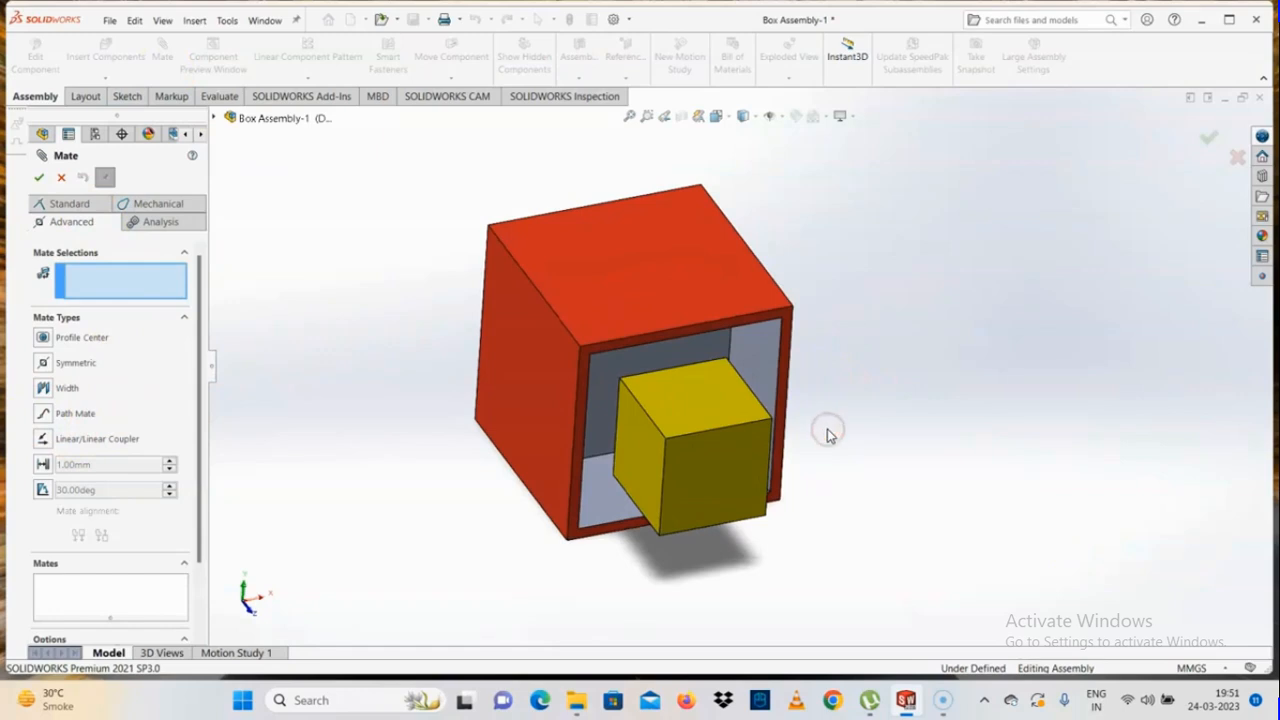